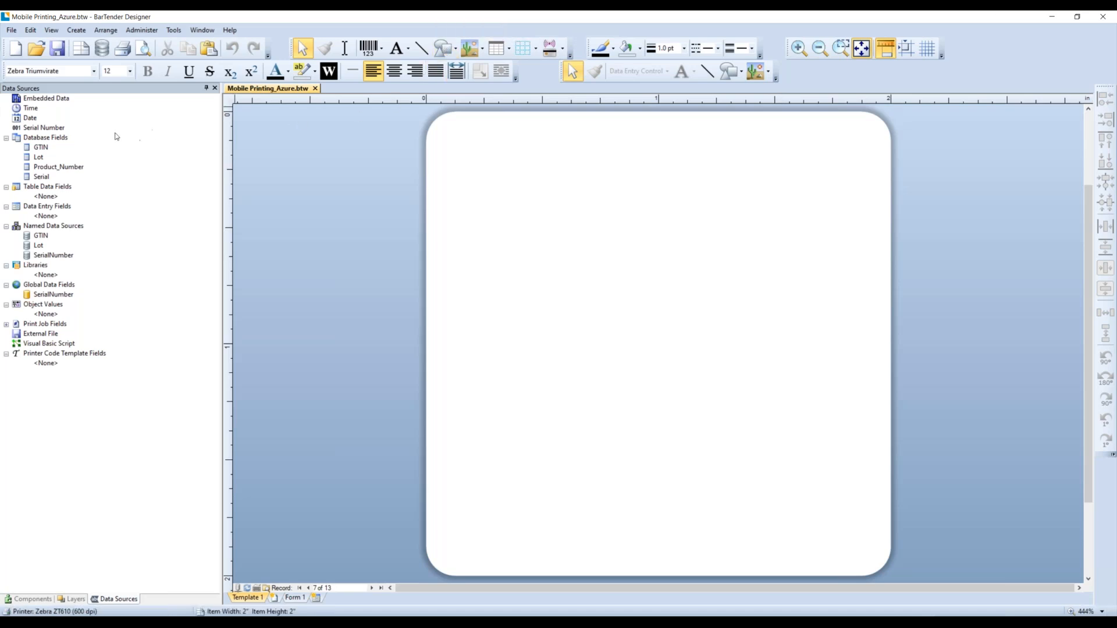
pyautogui.click(63, 139)
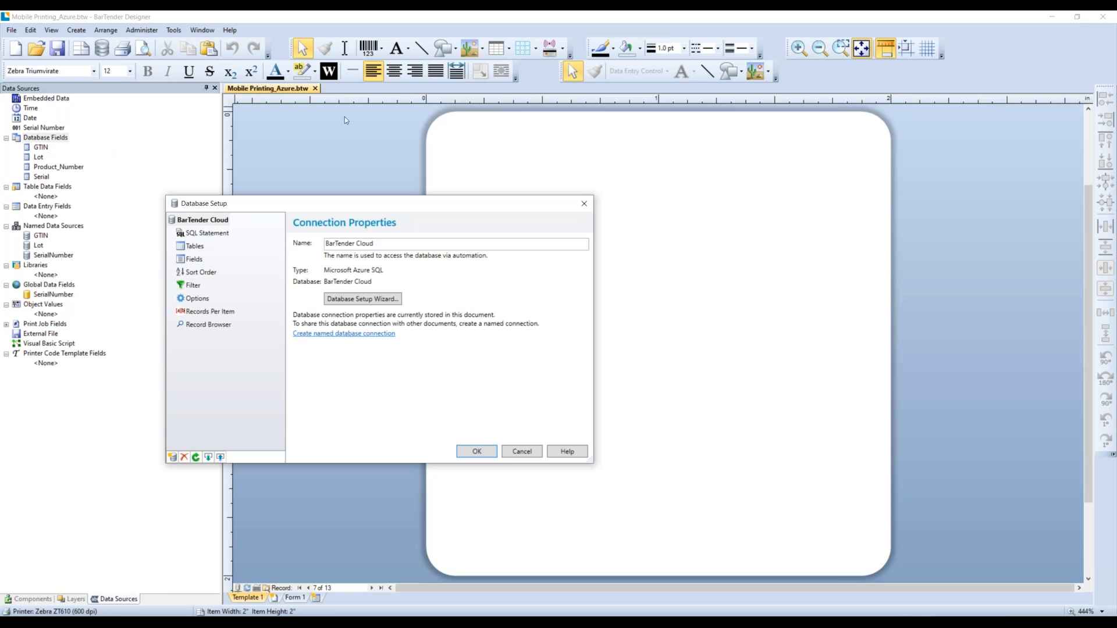
pyautogui.click(521, 452)
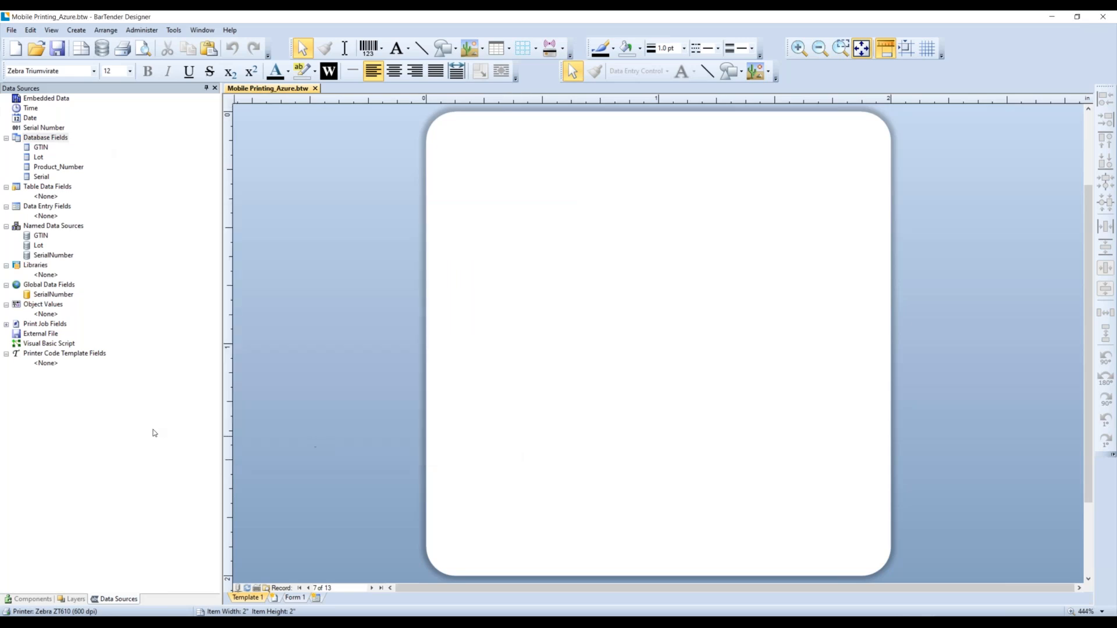
# - Place the Banner component as the 'BarTender Mobile Printing' title, shrunk and centred at the top
pyautogui.click(37, 600)
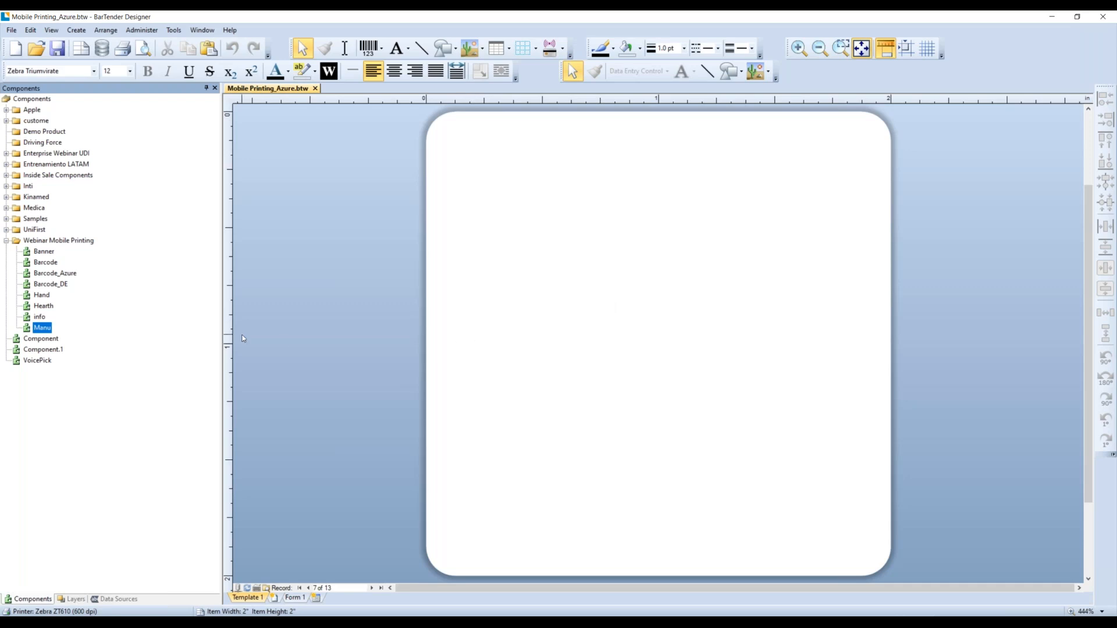
pyautogui.moveTo(42, 251); pyautogui.dragTo(741, 218)
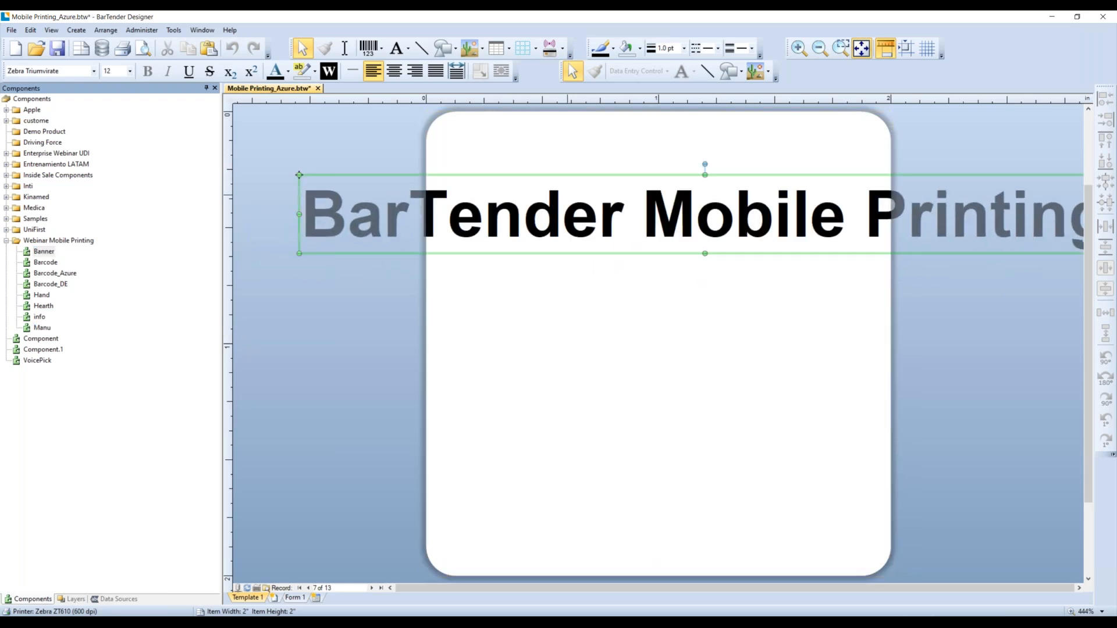
pyautogui.moveTo(299, 175); pyautogui.dragTo(628, 204)
pyautogui.moveTo(744, 205); pyautogui.dragTo(533, 140)
pyautogui.moveTo(417, 140); pyautogui.dragTo(536, 151)
pyautogui.moveTo(740, 152); pyautogui.dragTo(682, 131)
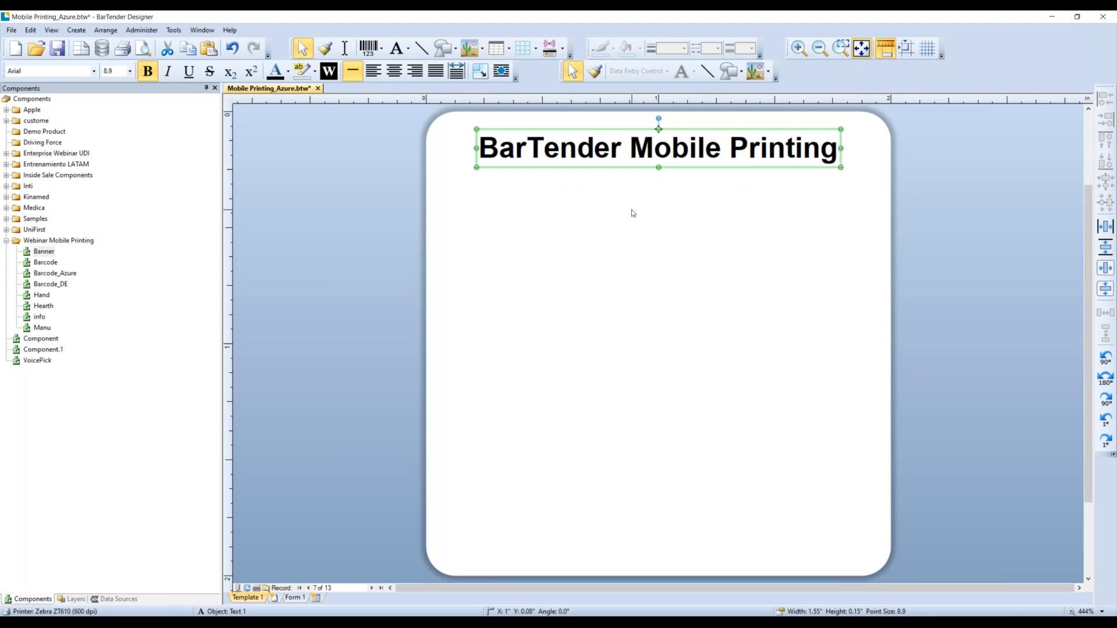
# - Place the Barcode_Azure Data Matrix barcode below the title and step forward five database records
pyautogui.moveTo(51, 274); pyautogui.dragTo(662, 297)
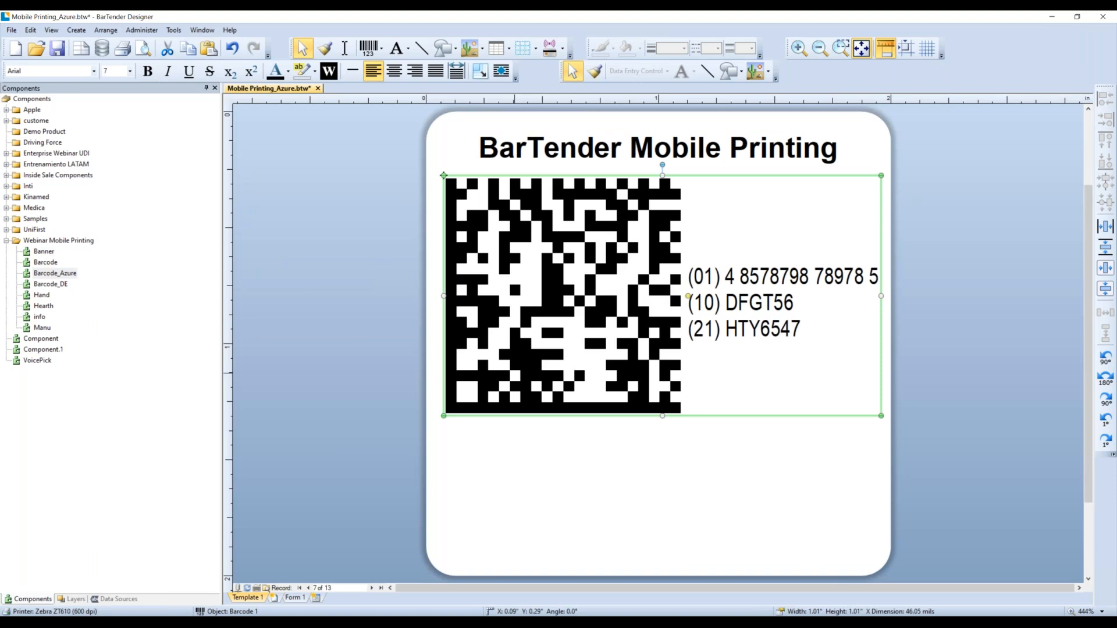
pyautogui.click(373, 588)
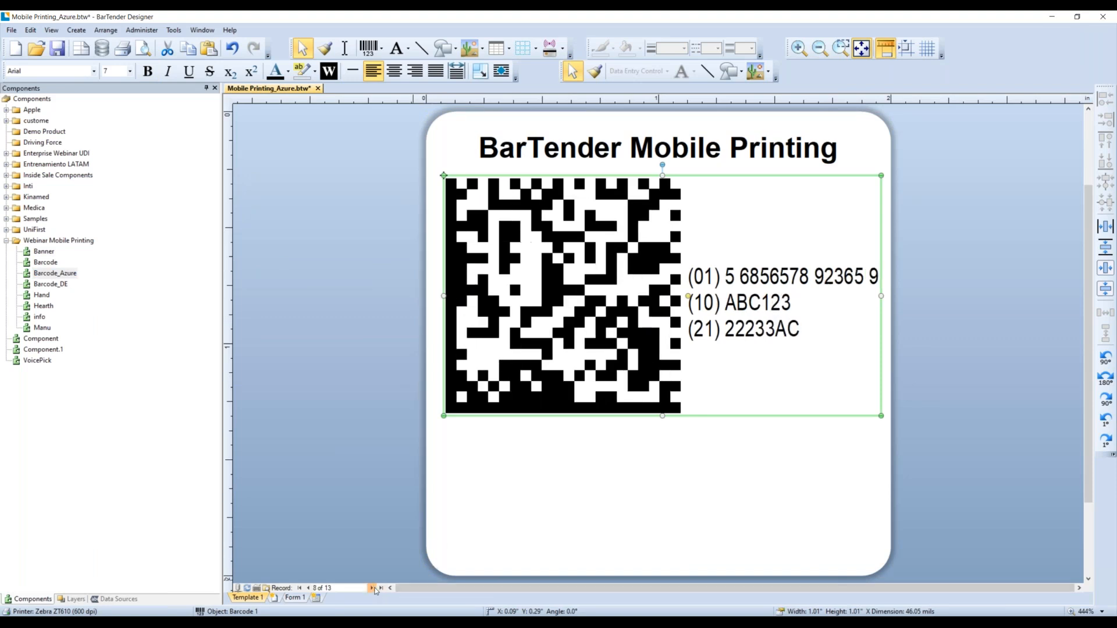
pyautogui.click(372, 588)
pyautogui.click(373, 588)
pyautogui.click(372, 588)
pyautogui.click(372, 588)
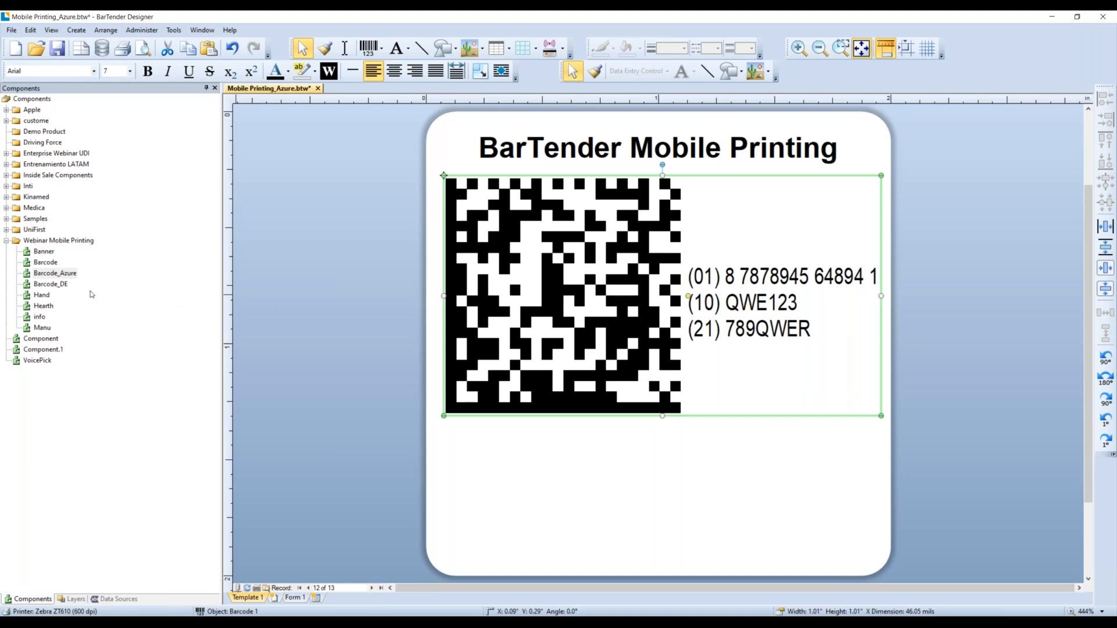
# - Nudge the title and barcode up, then place the Hand, Hearth and info symbols beneath the barcode
pyautogui.moveTo(547, 127); pyautogui.dragTo(539, 123)
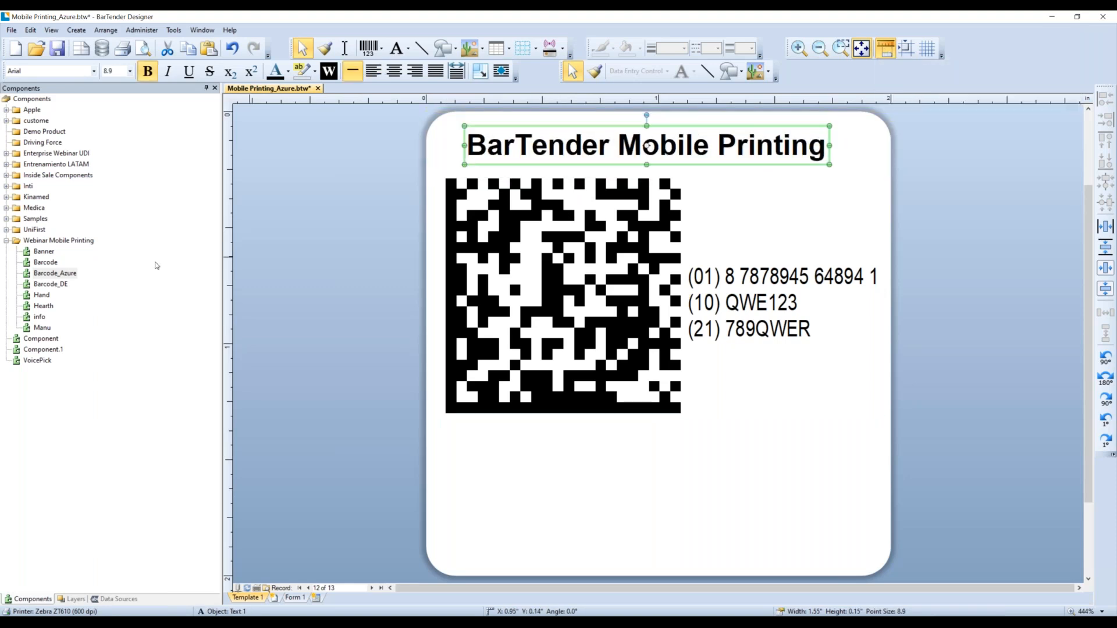
pyautogui.moveTo(557, 316); pyautogui.dragTo(558, 303)
pyautogui.moveTo(42, 295); pyautogui.dragTo(488, 453)
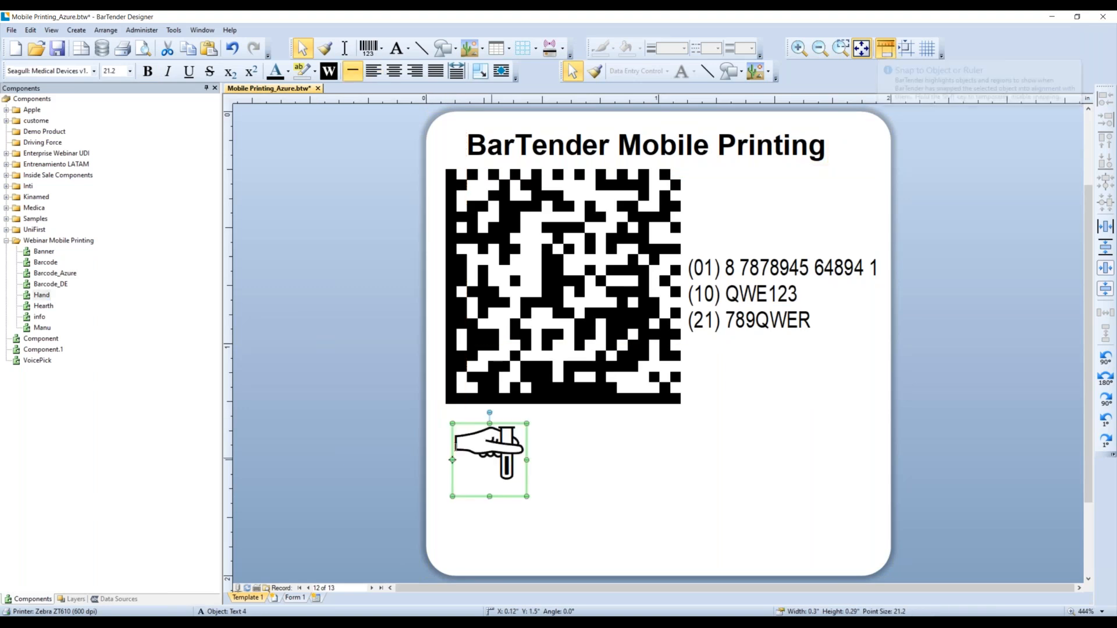
pyautogui.moveTo(43, 308); pyautogui.dragTo(628, 462)
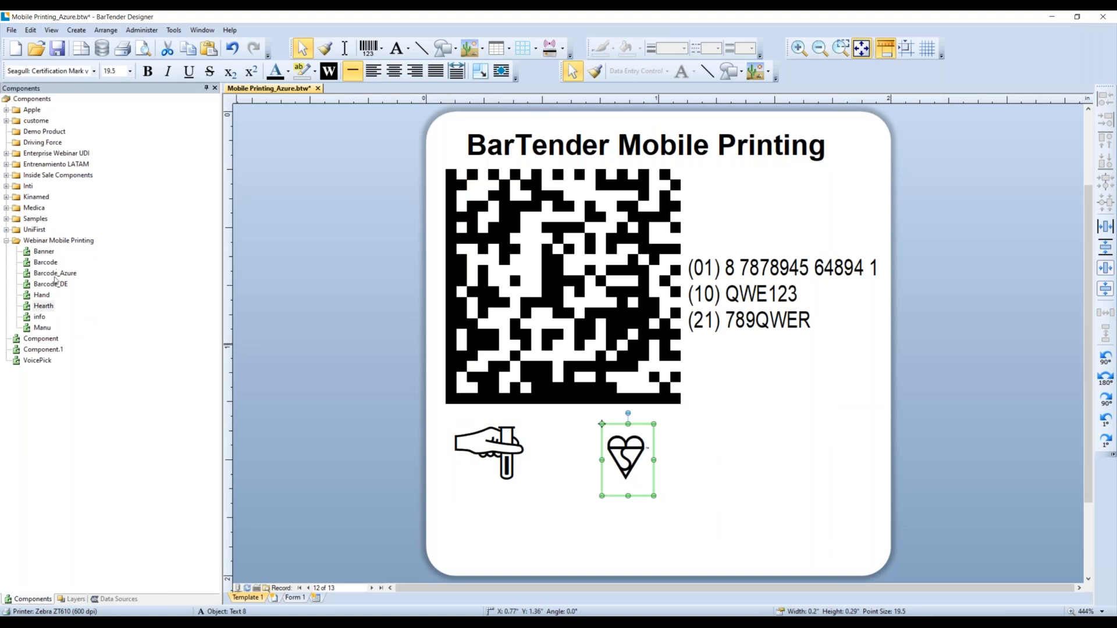
pyautogui.moveTo(41, 317); pyautogui.dragTo(734, 453)
# - Shift the heart and info book icons left so the symbol row is evenly spaced
pyautogui.click(627, 457)
pyautogui.moveTo(626, 457); pyautogui.dragTo(588, 456)
pyautogui.moveTo(718, 415); pyautogui.dragTo(691, 415)
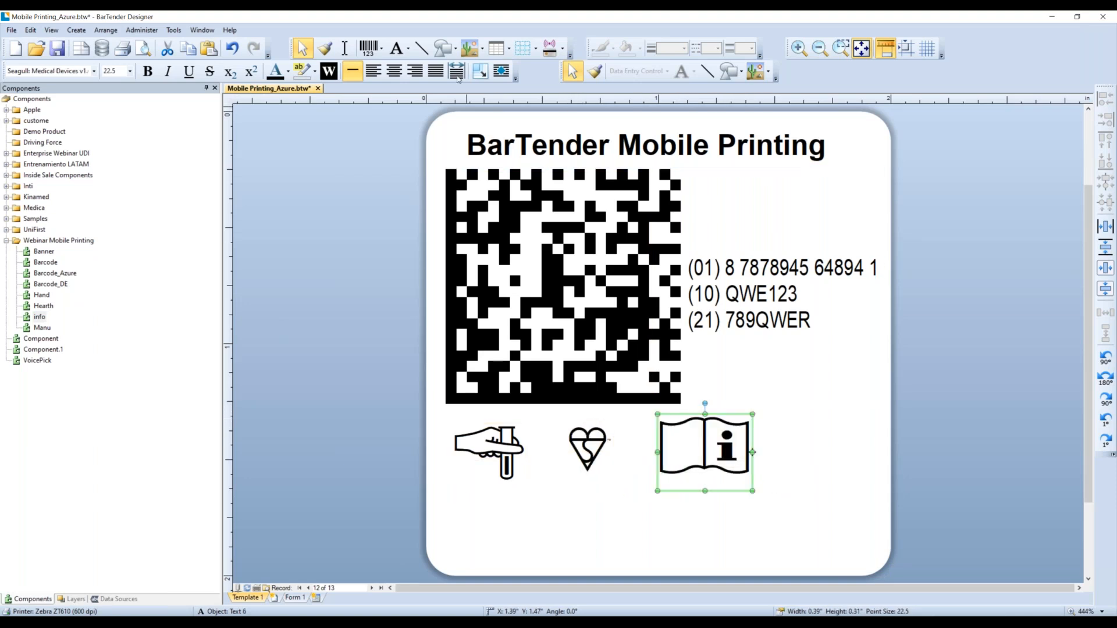
pyautogui.click(409, 52)
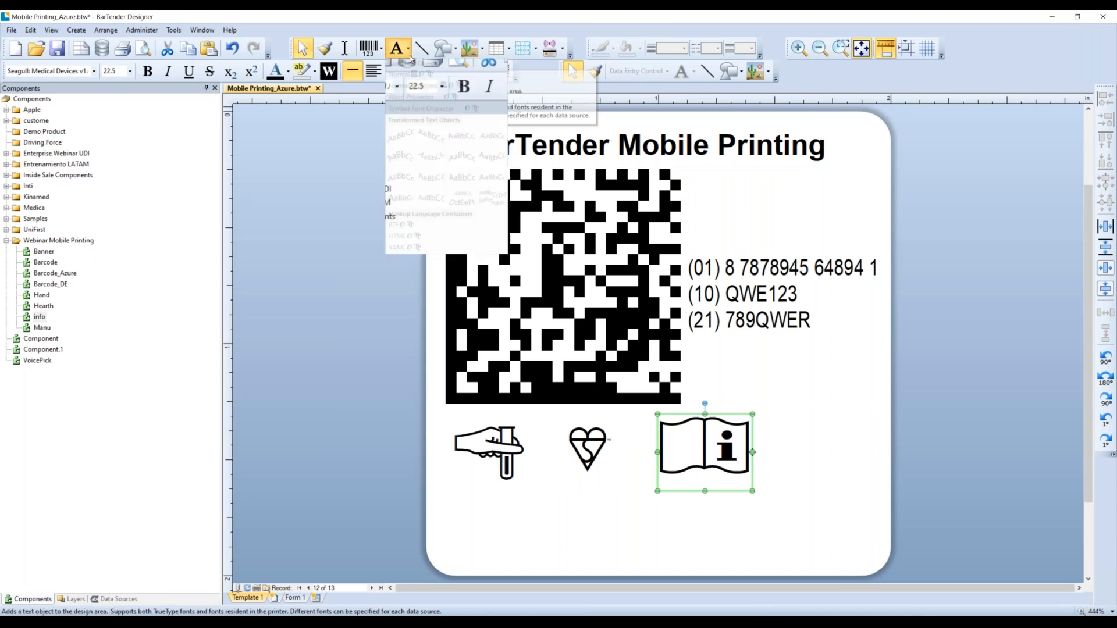
# - Insert the sun-and-radiation protection symbol from the Seagull: Medical Devices v1.0 symbol font
pyautogui.click(422, 108)
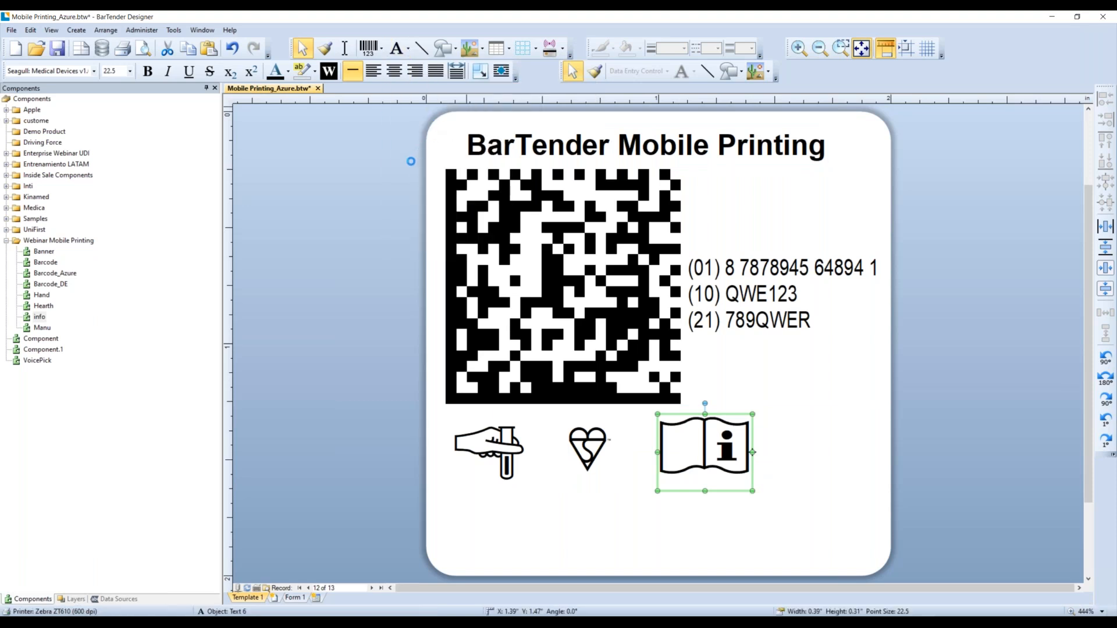
pyautogui.click(411, 161)
pyautogui.click(510, 229)
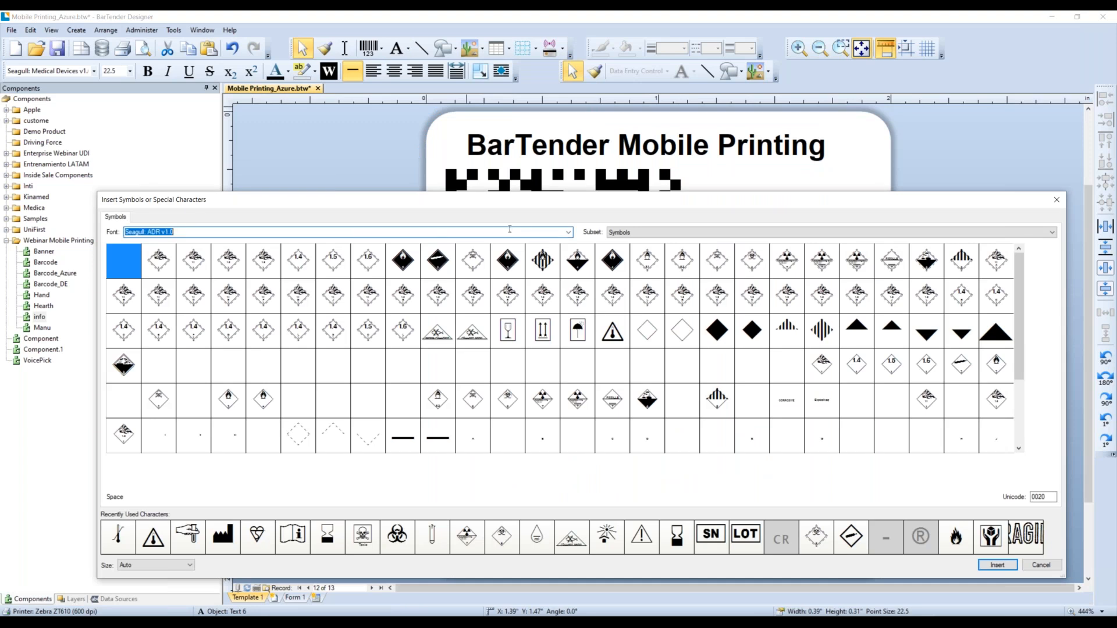
pyautogui.click(569, 232)
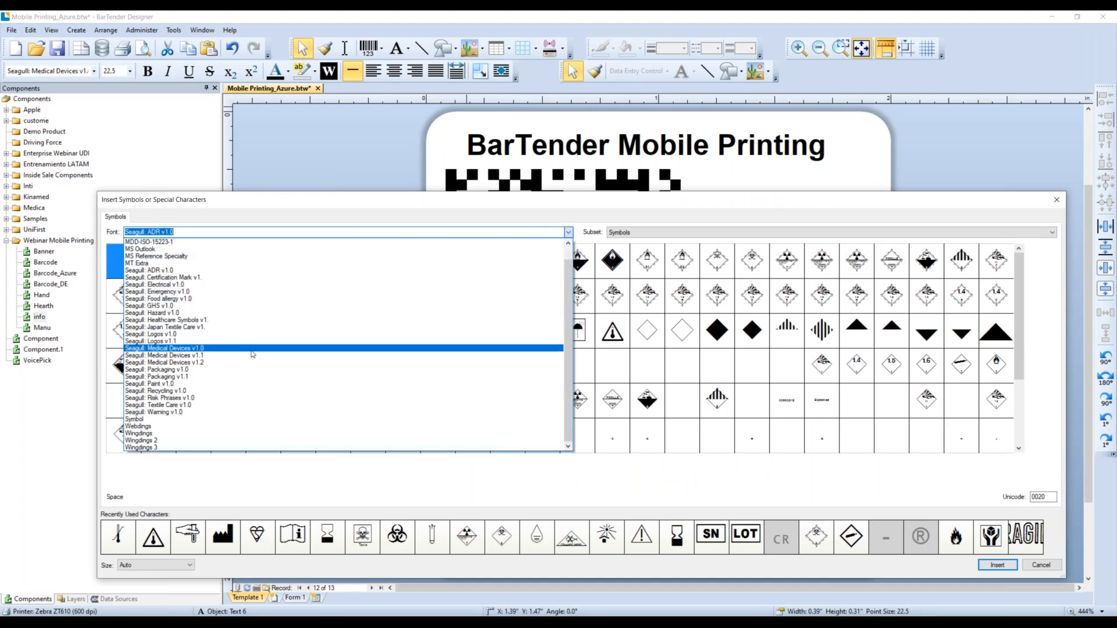
pyautogui.click(253, 348)
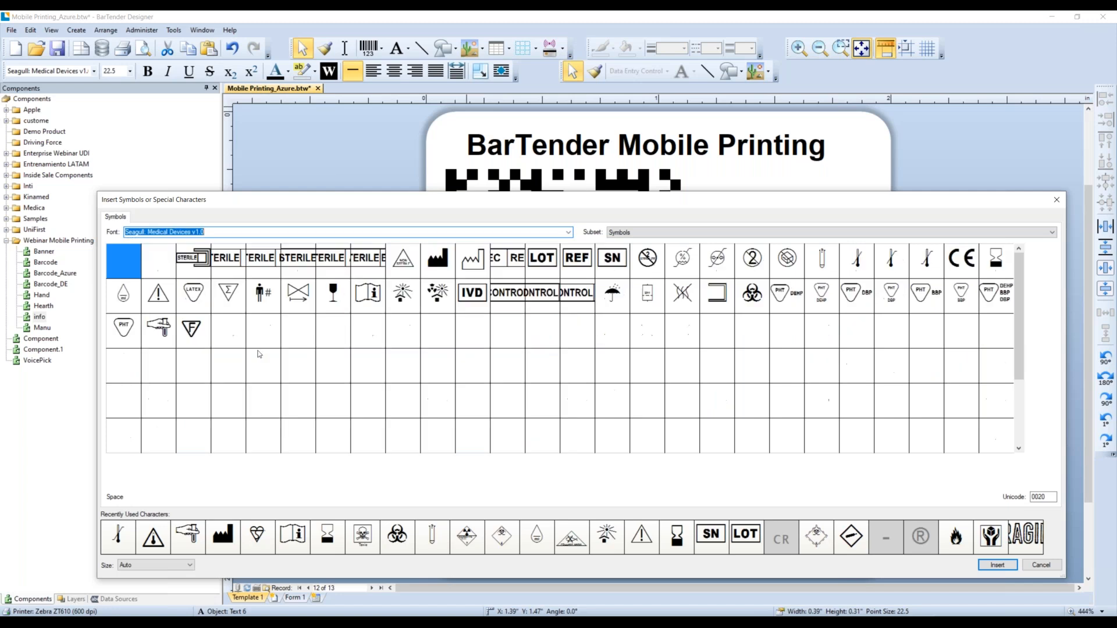
pyautogui.click(425, 301)
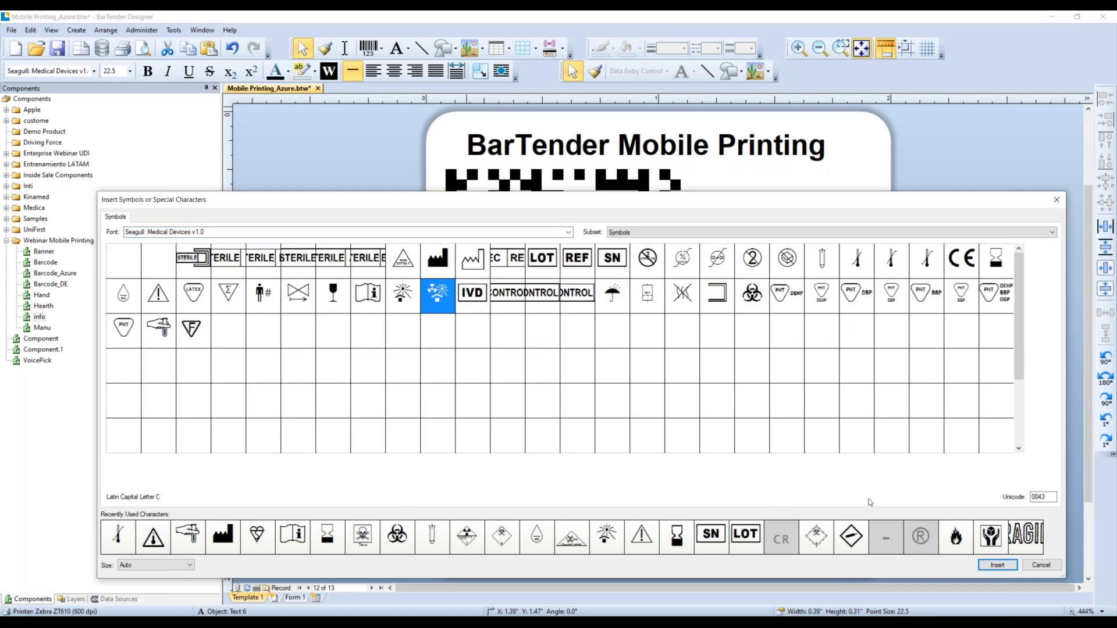
pyautogui.click(1007, 565)
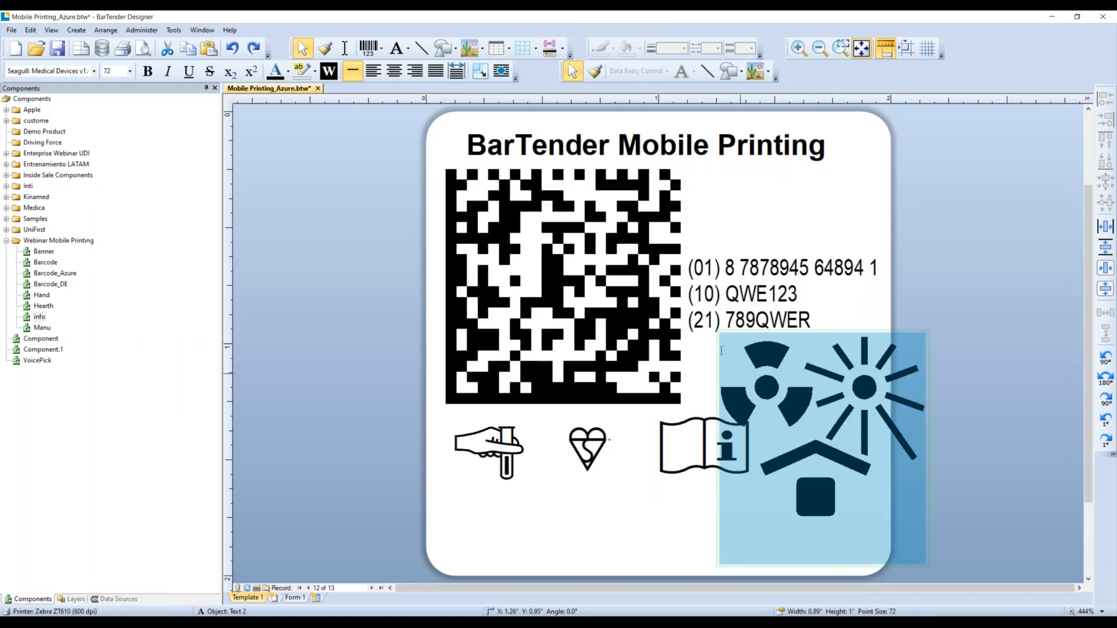
# - Resize the new symbol to match the other icons at the row's right end
pyautogui.click(722, 342)
pyautogui.click(718, 332)
pyautogui.moveTo(718, 332); pyautogui.dragTo(810, 404)
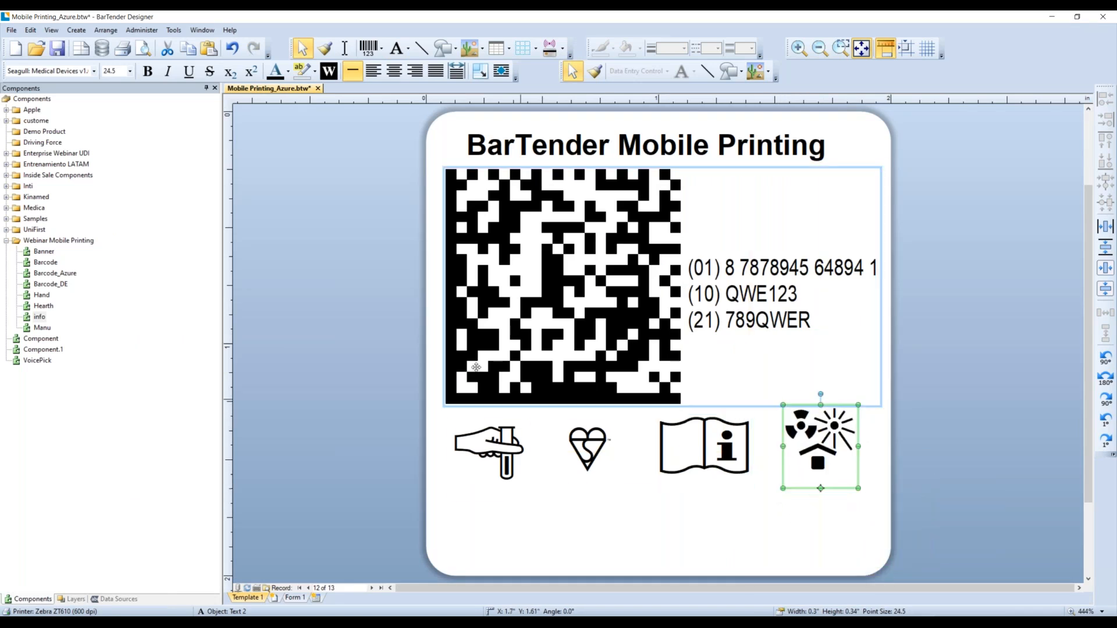
# - Place the Manu factory symbol near the label bottom and the Date data source beside it
pyautogui.click(43, 329)
pyautogui.moveTo(45, 332); pyautogui.dragTo(591, 516)
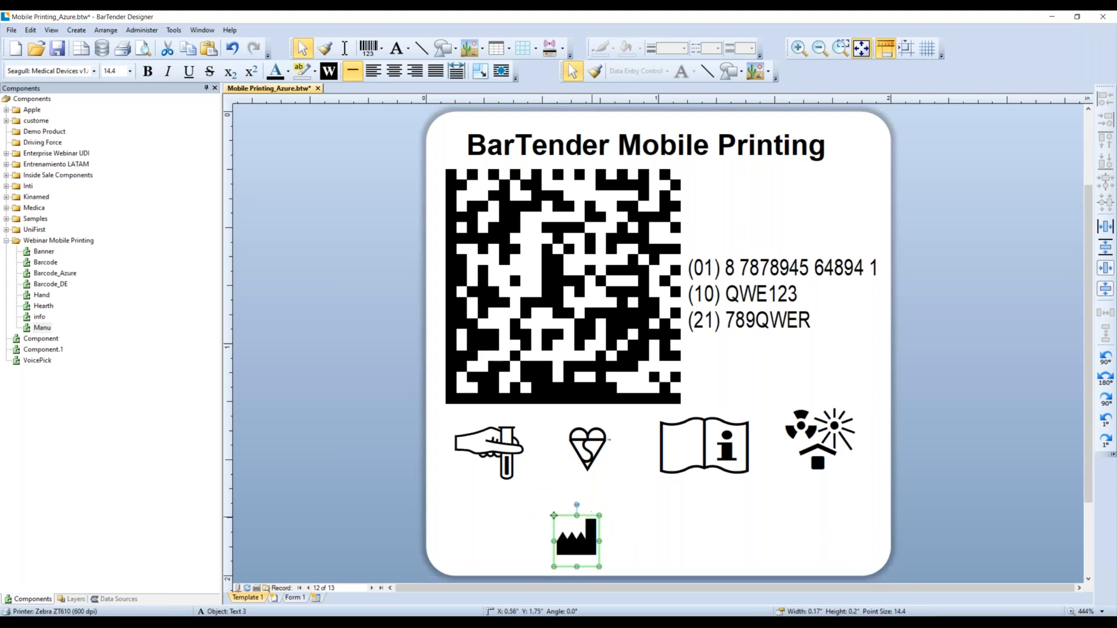
pyautogui.click(119, 599)
pyautogui.moveTo(29, 118); pyautogui.dragTo(678, 552)
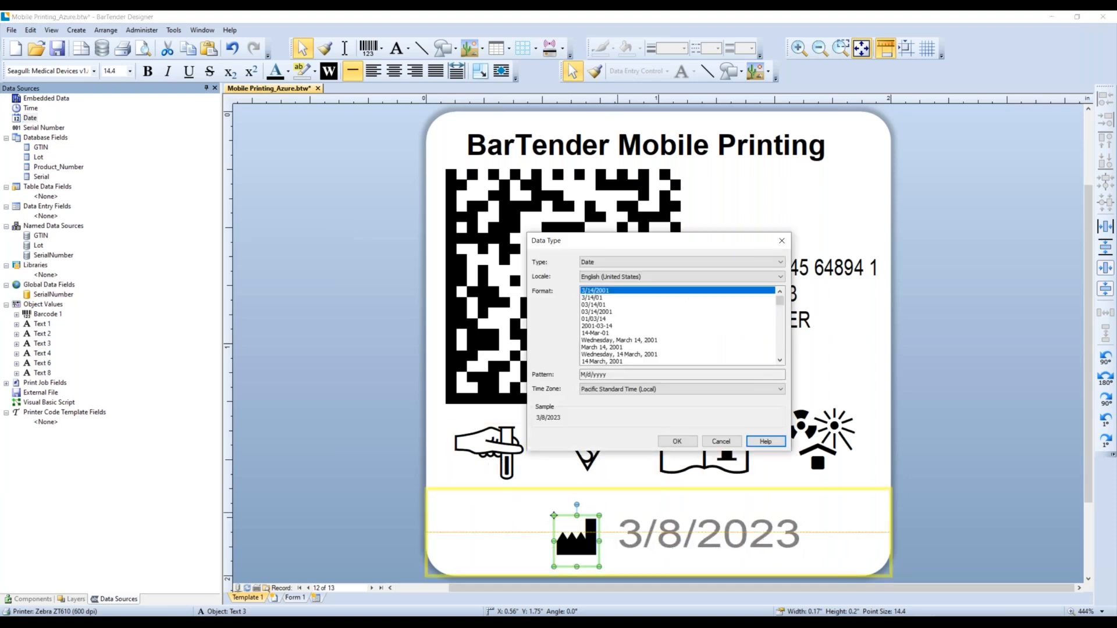
# - Accept the M/d/yyyy date format and open the label's print preview
pyautogui.click(677, 442)
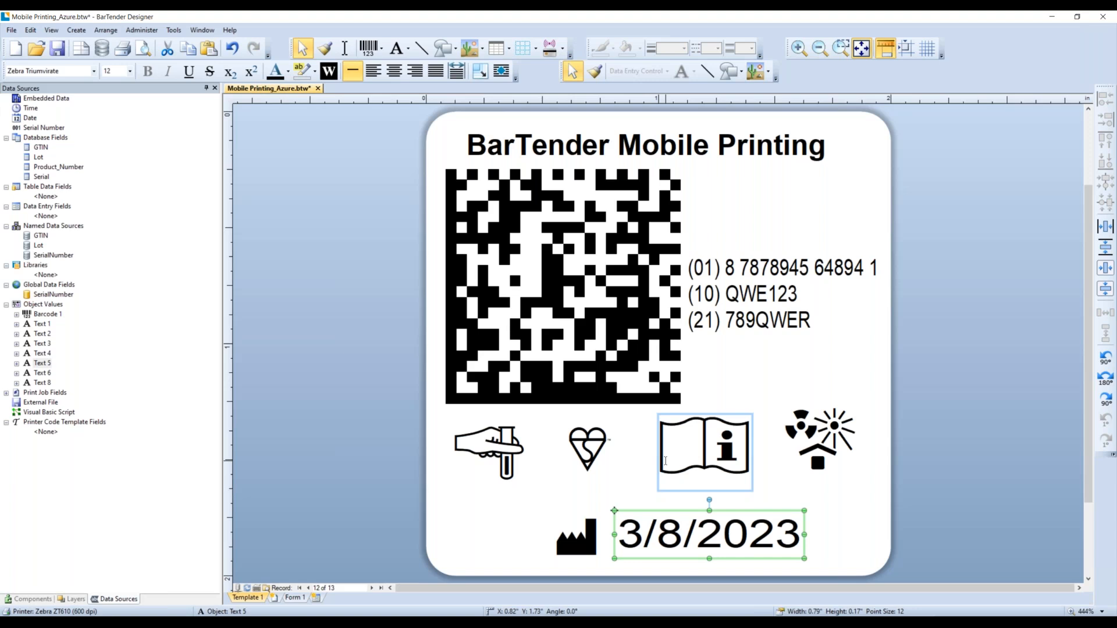
pyautogui.click(143, 49)
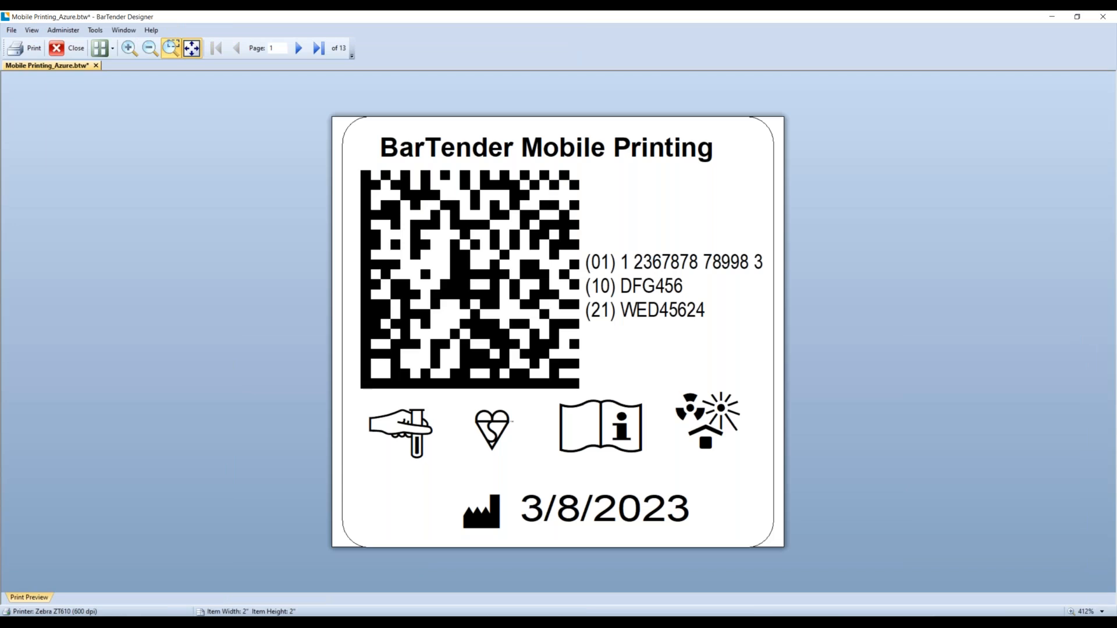
# - Page through all 13 labels in the print preview to the last one
pyautogui.click(297, 52)
pyautogui.click(296, 52)
pyautogui.click(297, 52)
pyautogui.click(297, 52)
pyautogui.click(297, 52)
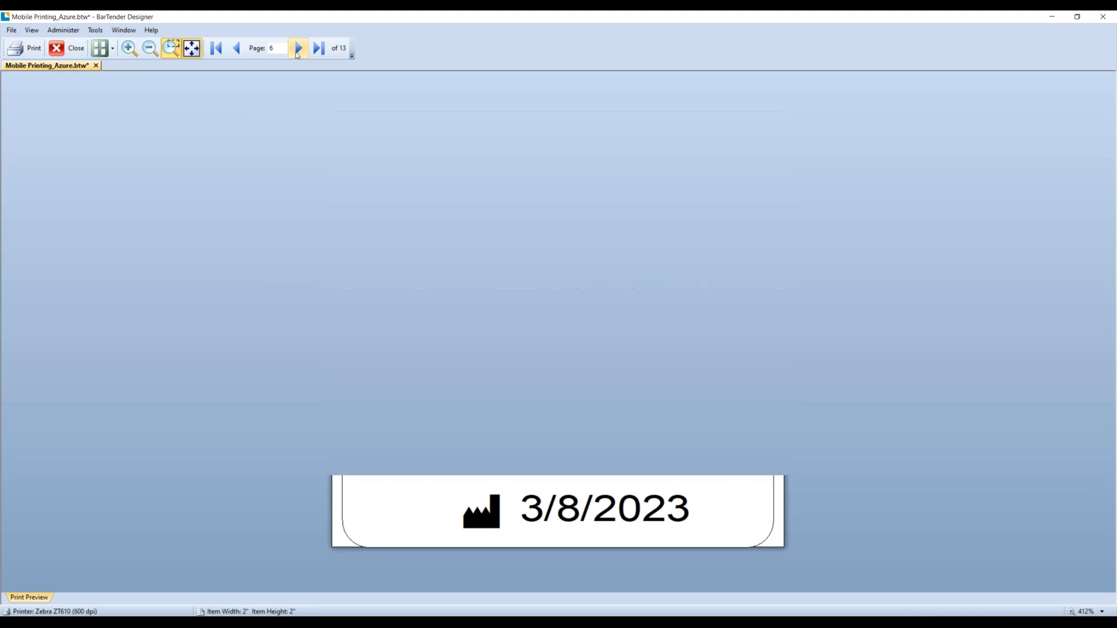
pyautogui.click(296, 53)
pyautogui.click(297, 52)
pyautogui.click(297, 53)
pyautogui.click(296, 53)
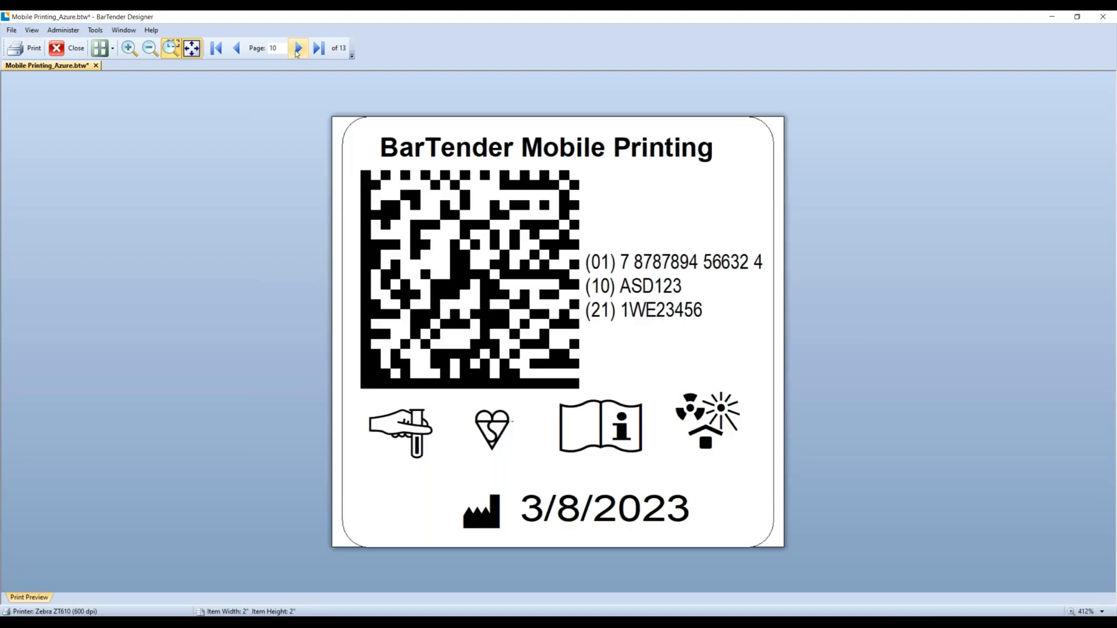
pyautogui.click(297, 52)
pyautogui.click(296, 52)
pyautogui.click(297, 52)
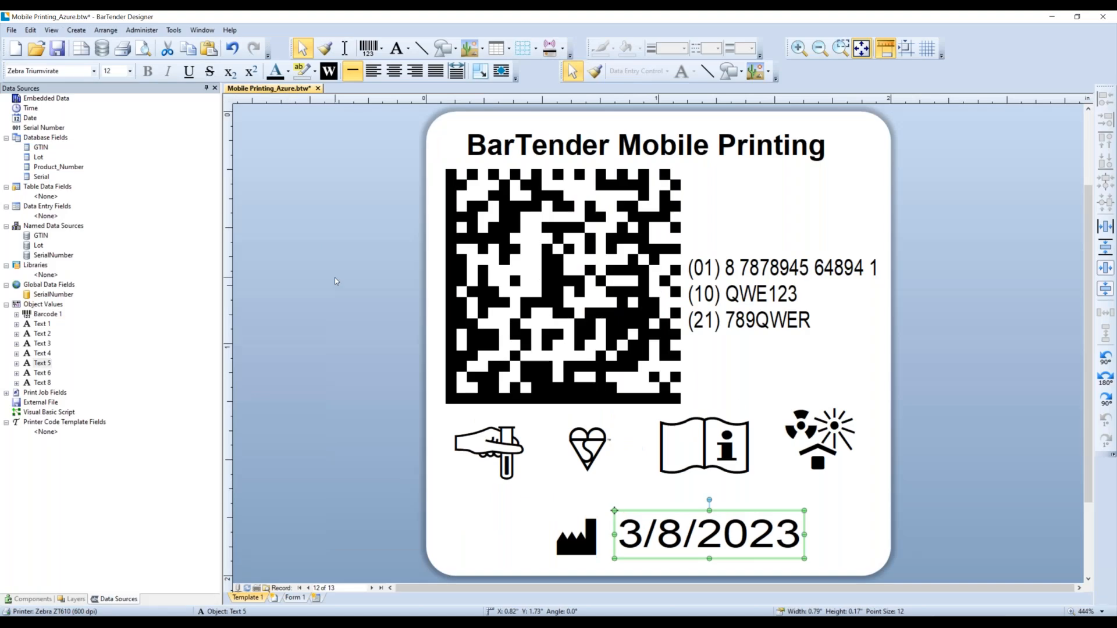
# - In Print settings, choose to select records at print time and preview the job
pyautogui.hotkey('ctrl', 'p')
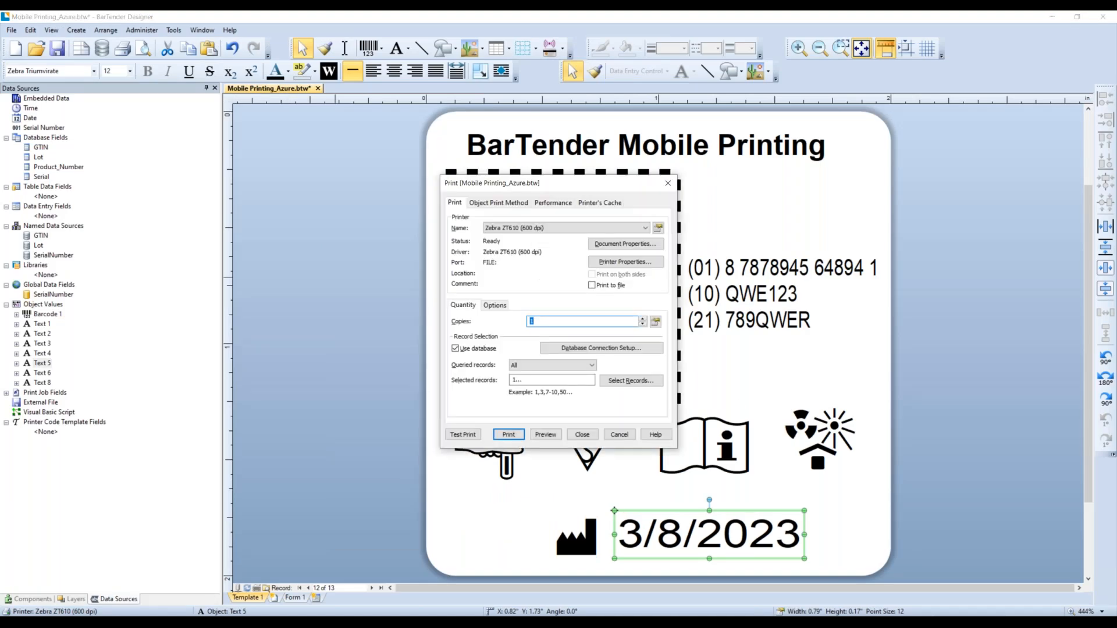
pyautogui.click(555, 365)
pyautogui.click(556, 397)
pyautogui.click(551, 436)
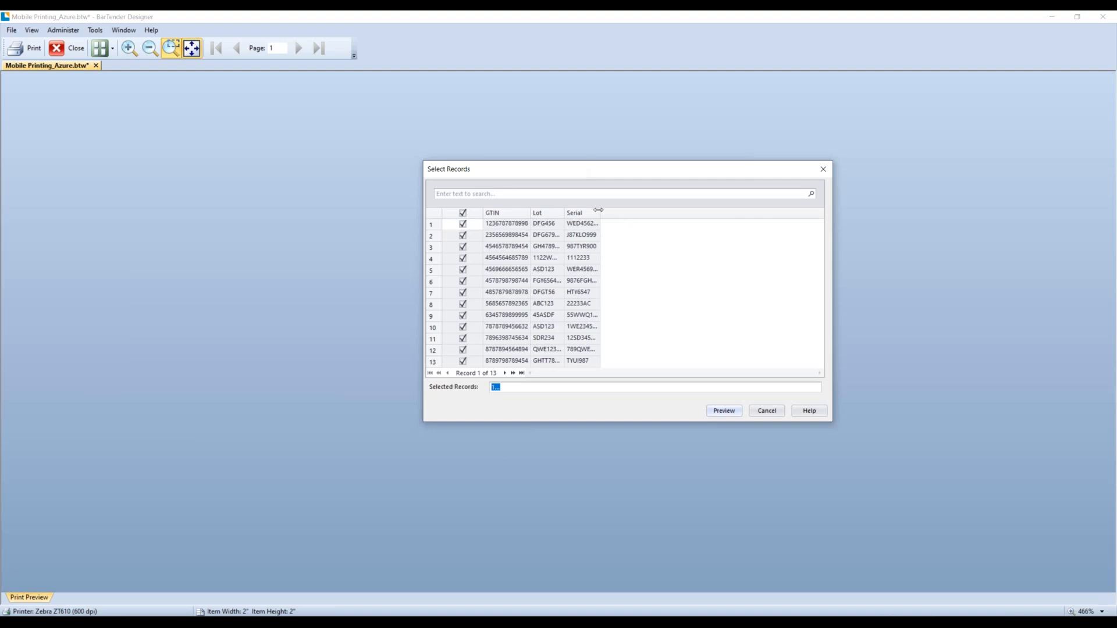
# - Widen the Serial, Lot and GTIN columns, select only records 2–4, preview them, then close
pyautogui.doubleClick(598, 208)
pyautogui.moveTo(563, 213)
pyautogui.mouseDown()
pyautogui.moveTo(619, 213)
pyautogui.moveTo(535, 213)
pyautogui.moveTo(565, 213)
pyautogui.mouseUp()
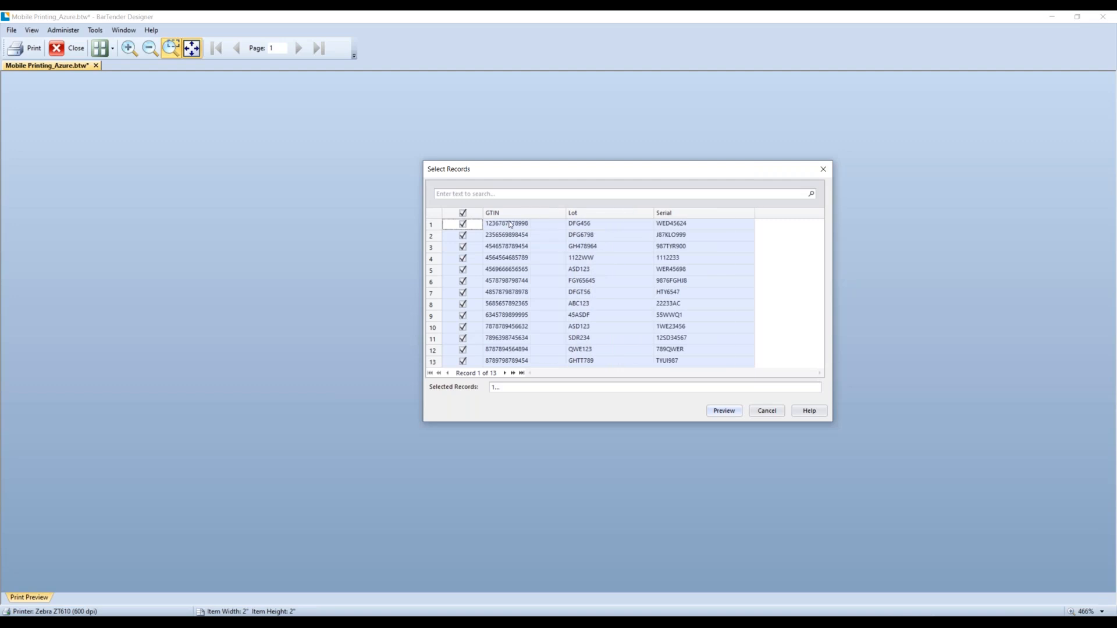
pyautogui.click(463, 214)
pyautogui.click(463, 237)
pyautogui.click(463, 247)
pyautogui.click(463, 259)
pyautogui.click(712, 412)
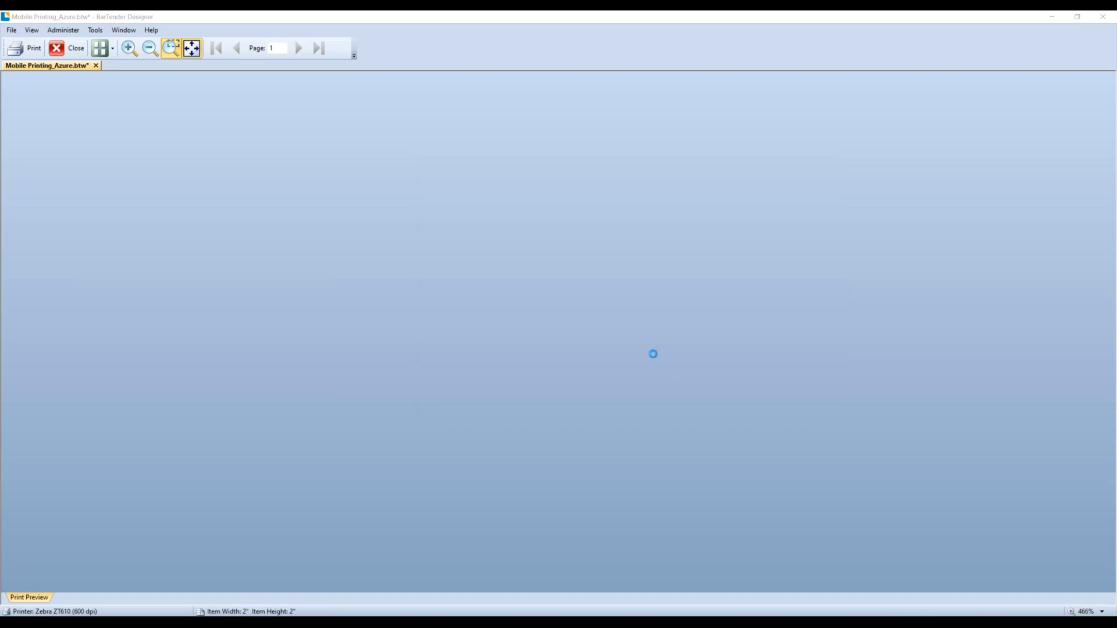
pyautogui.click(70, 48)
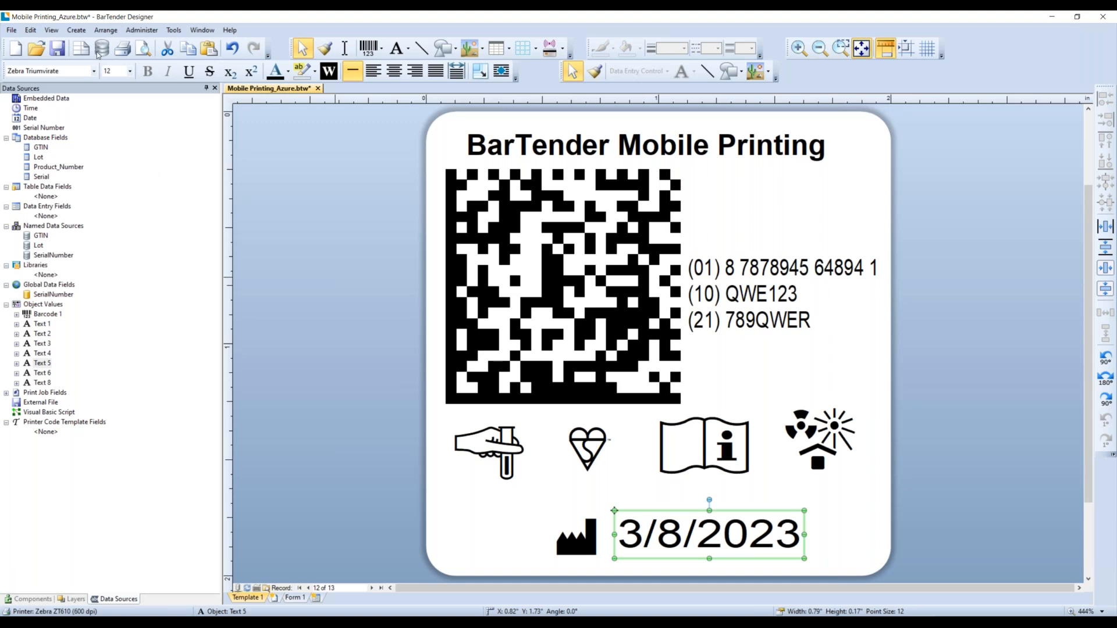
# - Save As into the Librarian's Mobile Printing with BarTender folder, appending '_Library' to the file name
pyautogui.click(13, 31)
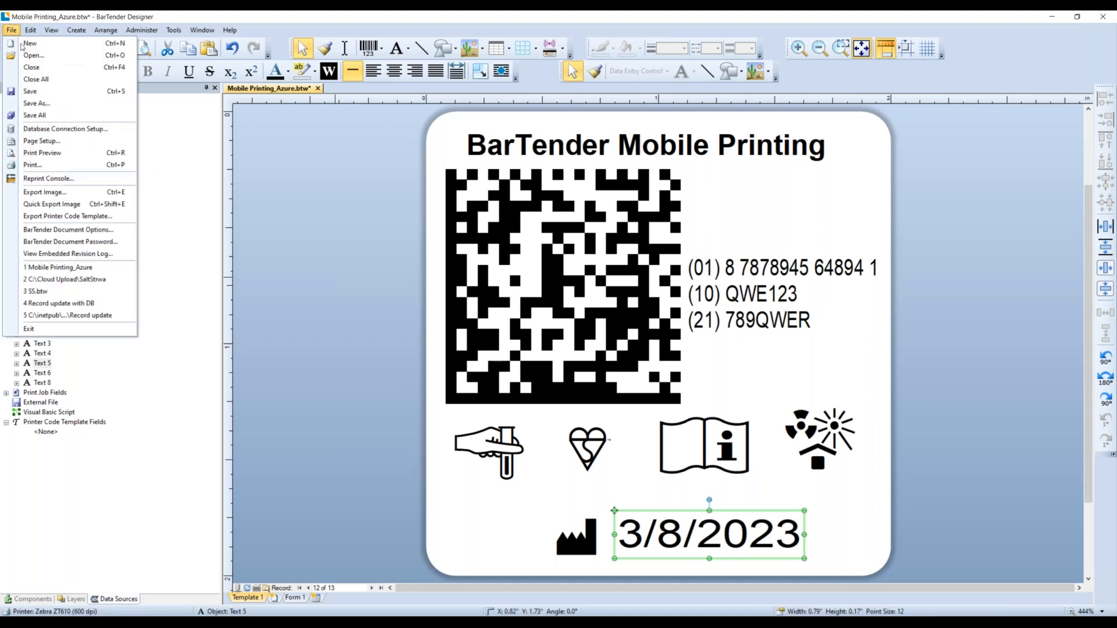
pyautogui.click(56, 105)
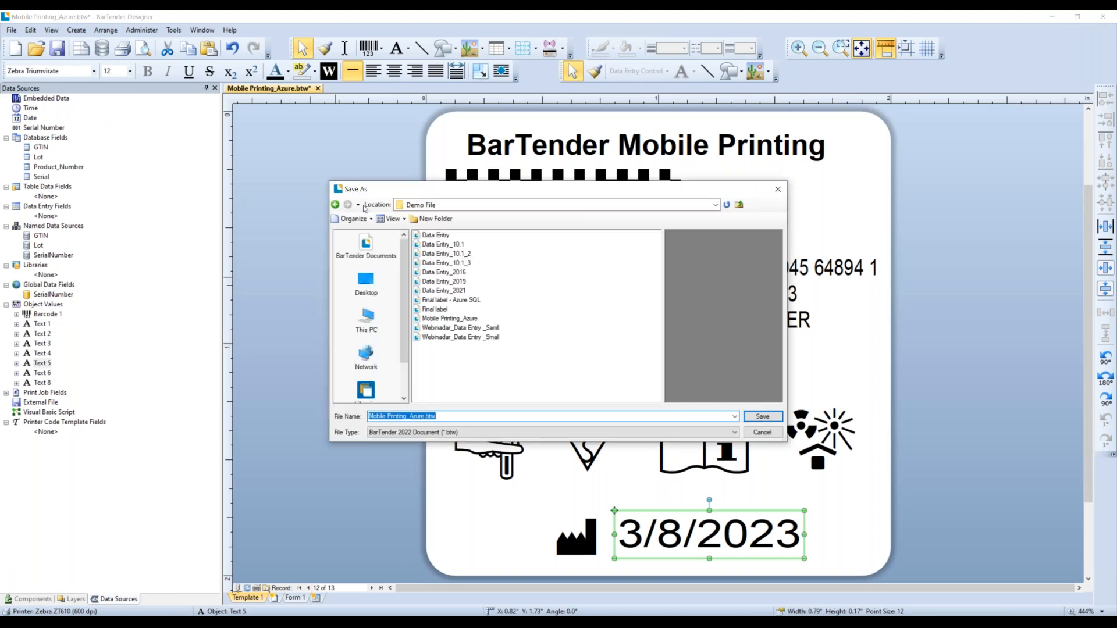
pyautogui.moveTo(402, 356); pyautogui.dragTo(400, 393)
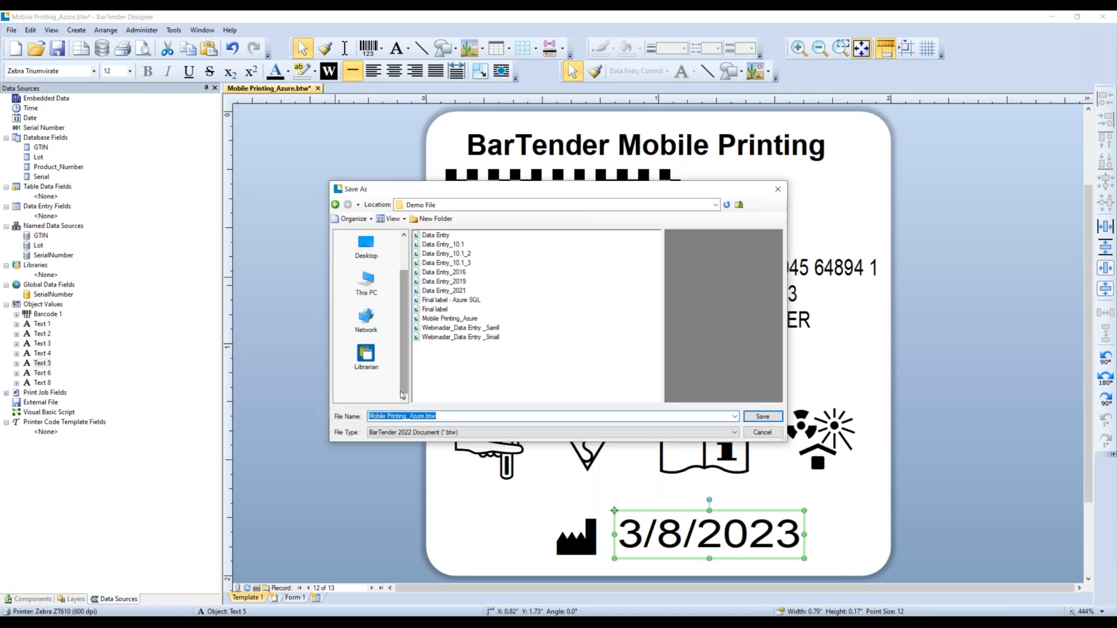
pyautogui.click(370, 371)
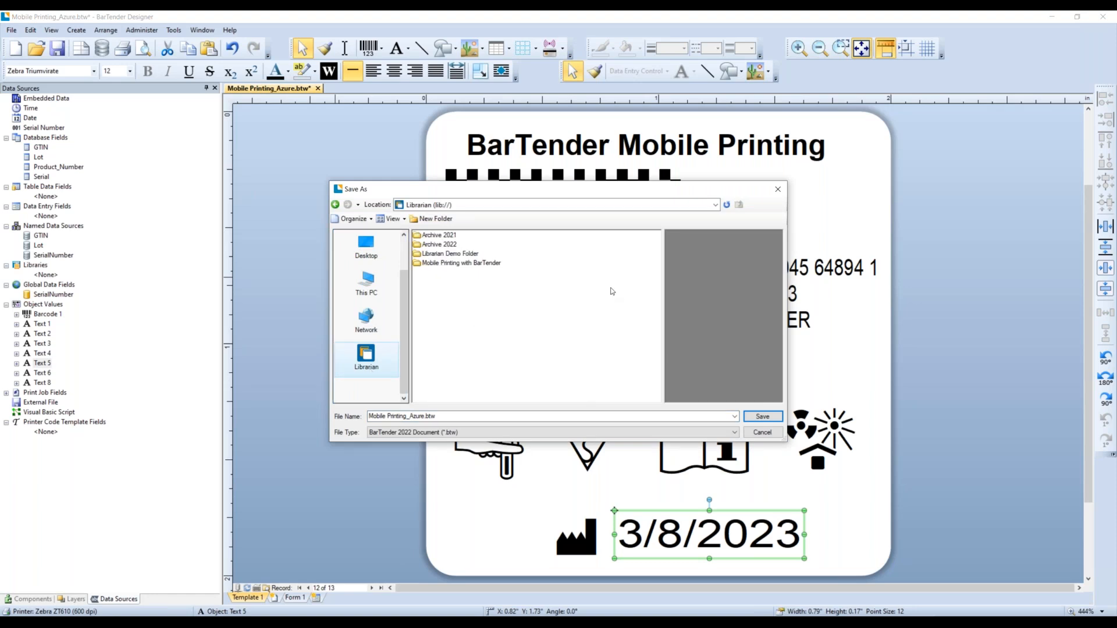
pyautogui.click(485, 265)
pyautogui.doubleClick(484, 265)
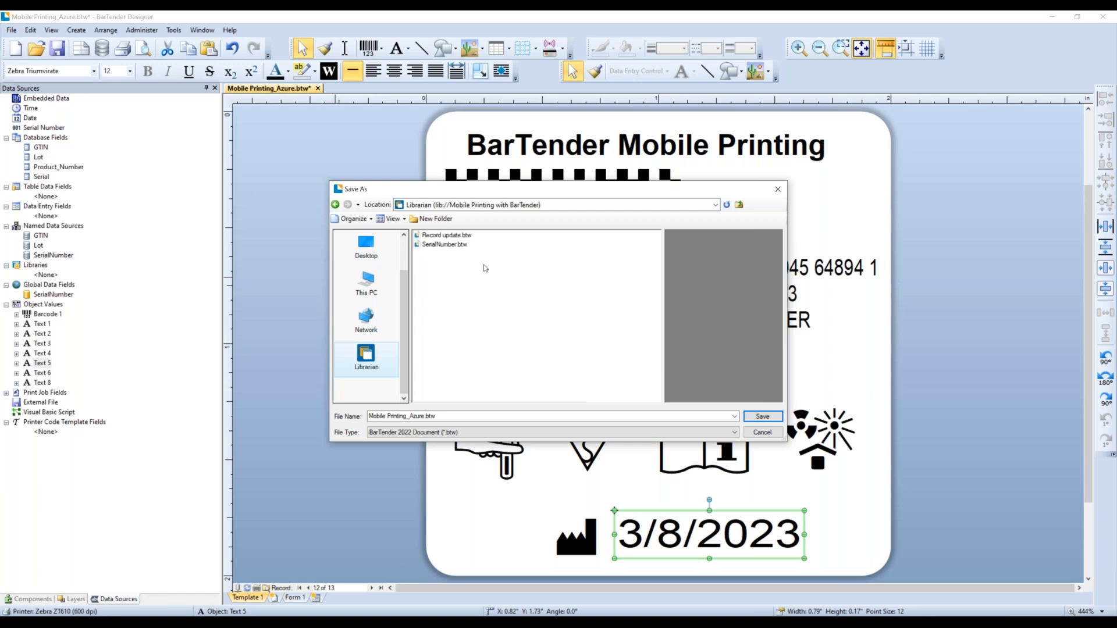
pyautogui.click(491, 417)
pyautogui.press('BackSpace')
pyautogui.press('BackSpace')
pyautogui.press('BackSpace')
pyautogui.press('BackSpace')
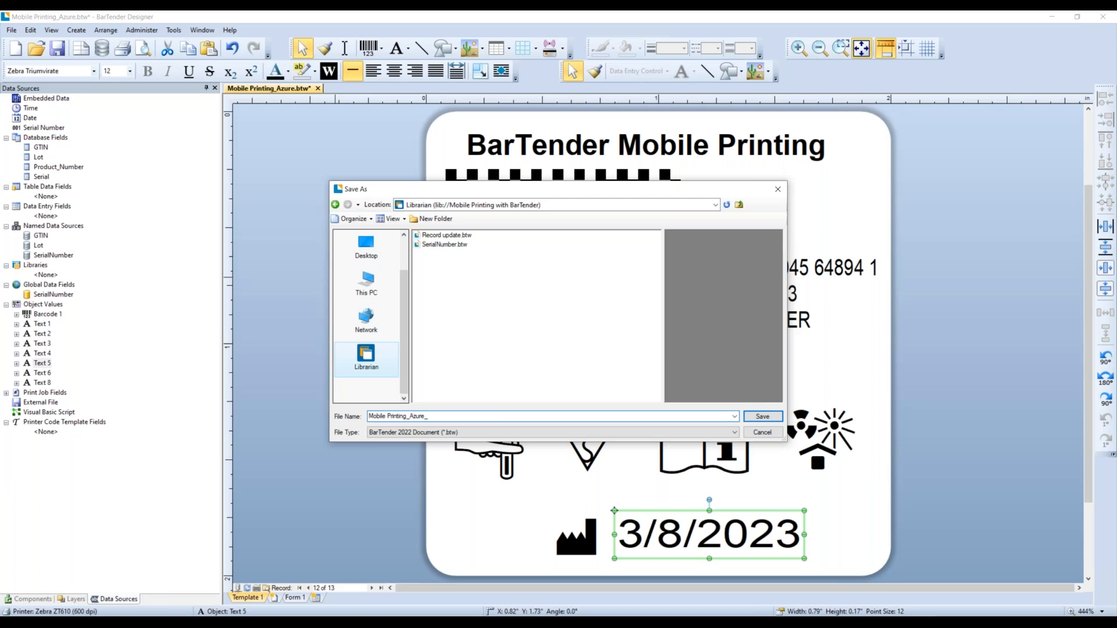
pyautogui.write('_Library')
pyautogui.press('Return')
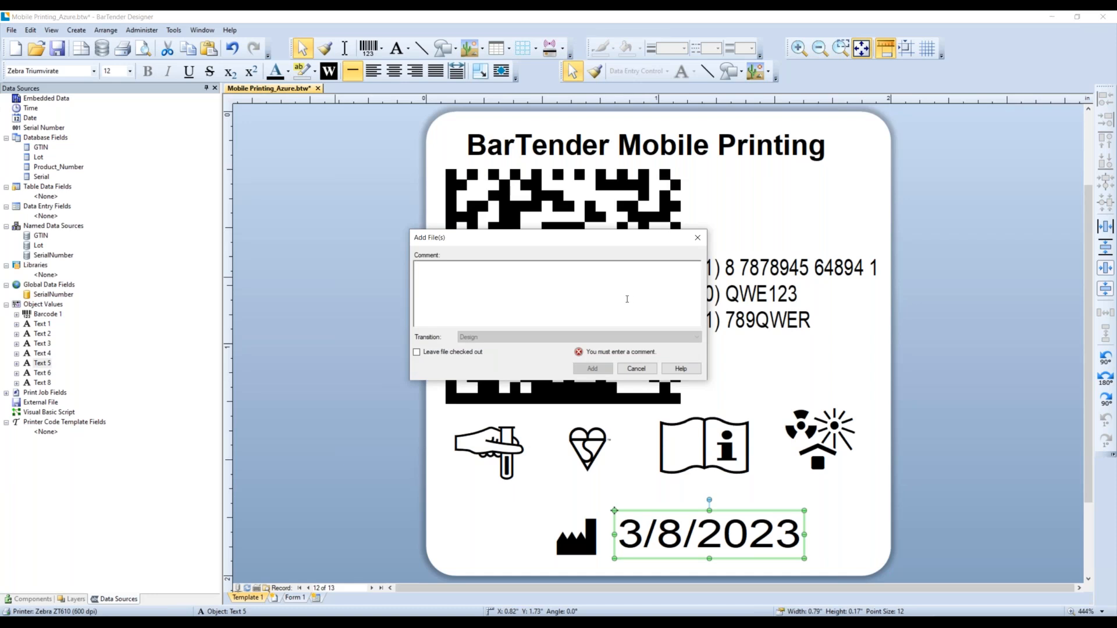
# - Enter the check-in comment 'New label please chec' and add the file to the Librarian
pyautogui.write('New label ')
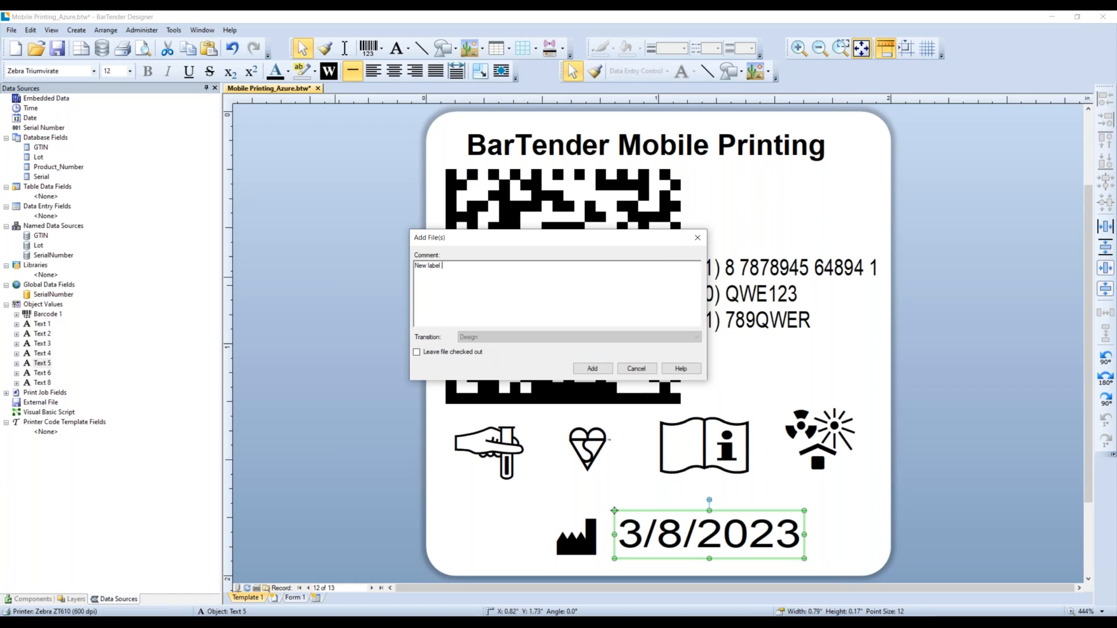
pyautogui.write('please check!')
pyautogui.click(592, 368)
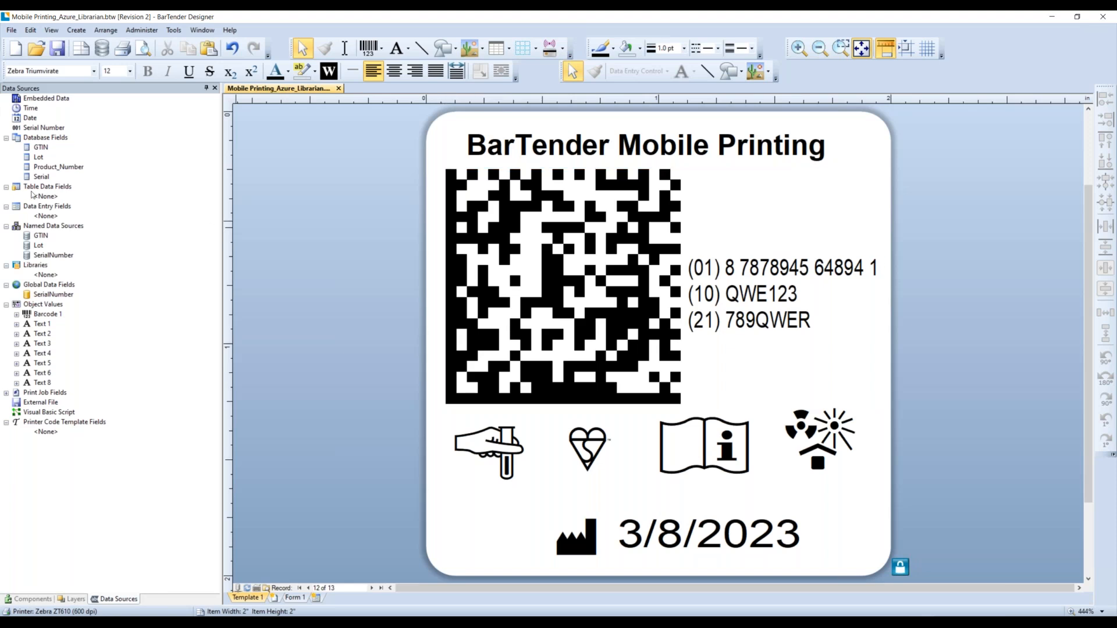
# - Start Save As and browse to C:\inetpub\wwwroot\BarTender\wwwroot\Mobile Printing with Bartender
pyautogui.click(11, 29)
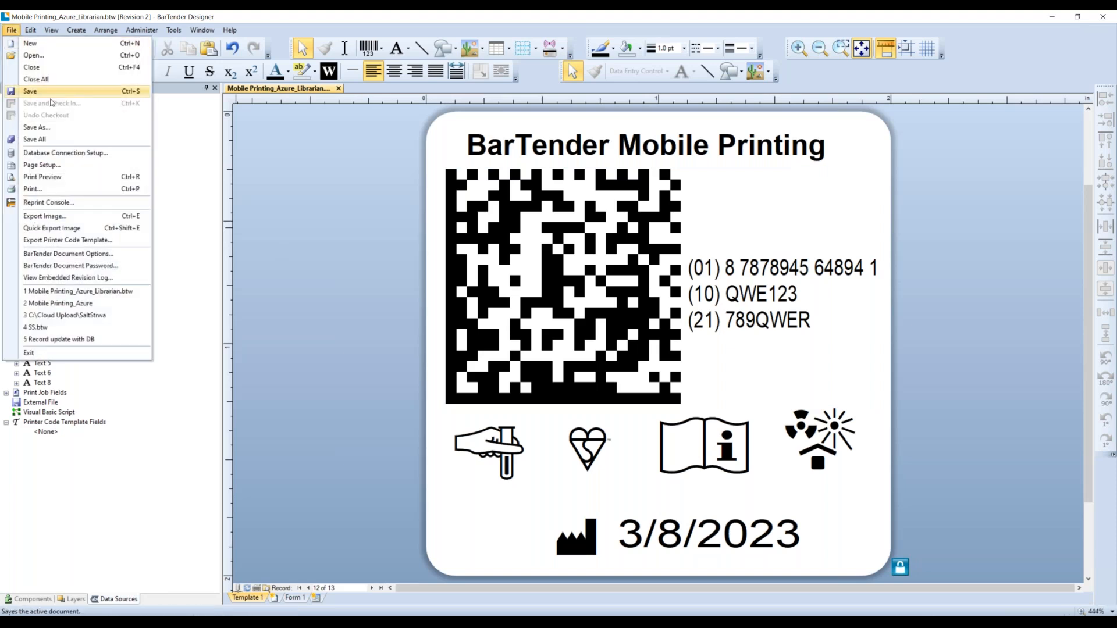
pyautogui.click(61, 128)
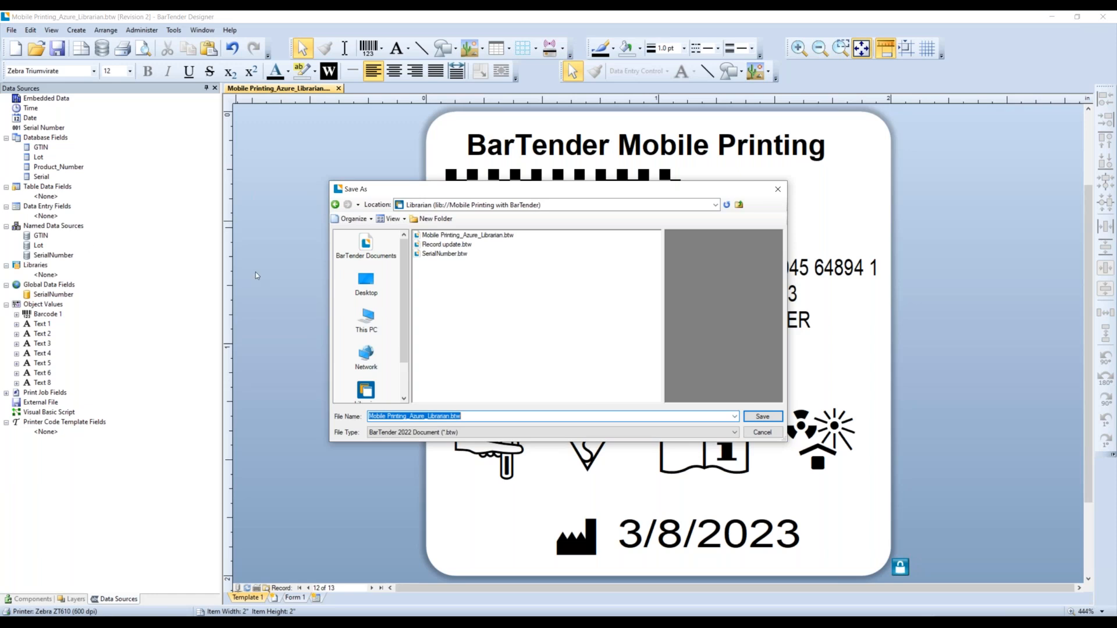
pyautogui.click(367, 331)
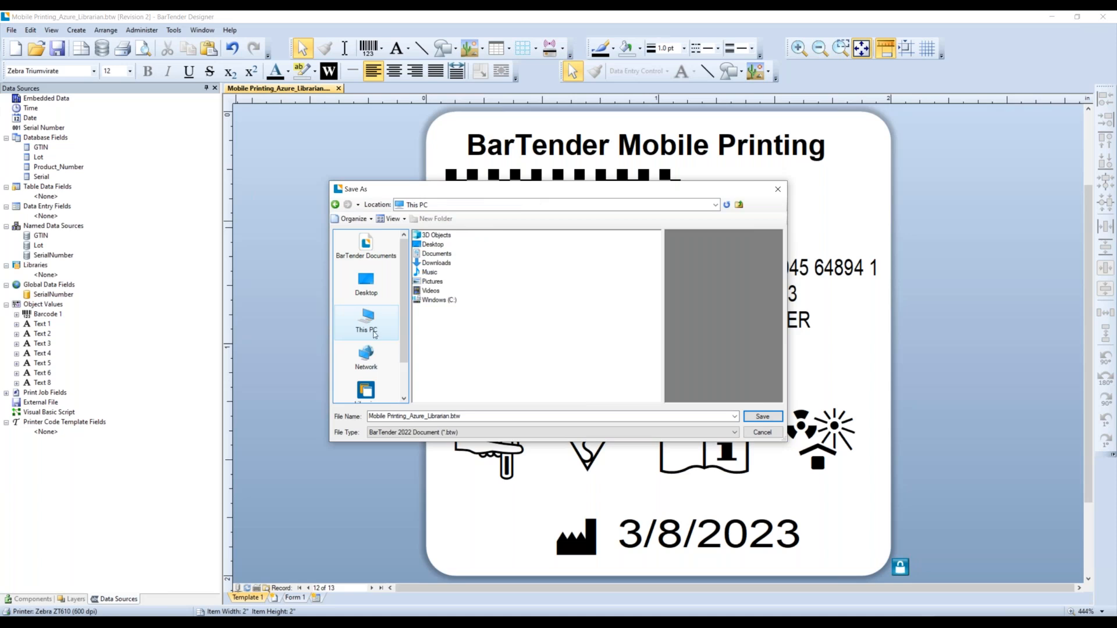
pyautogui.doubleClick(439, 301)
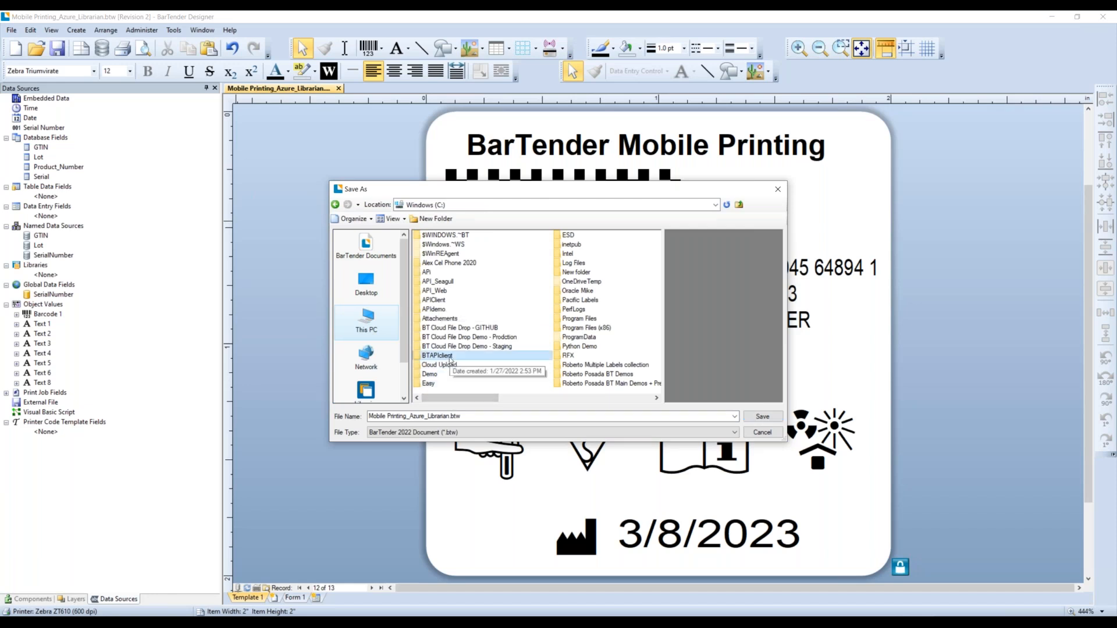
pyautogui.scroll(-3, 448, 349)
pyautogui.doubleClick(431, 244)
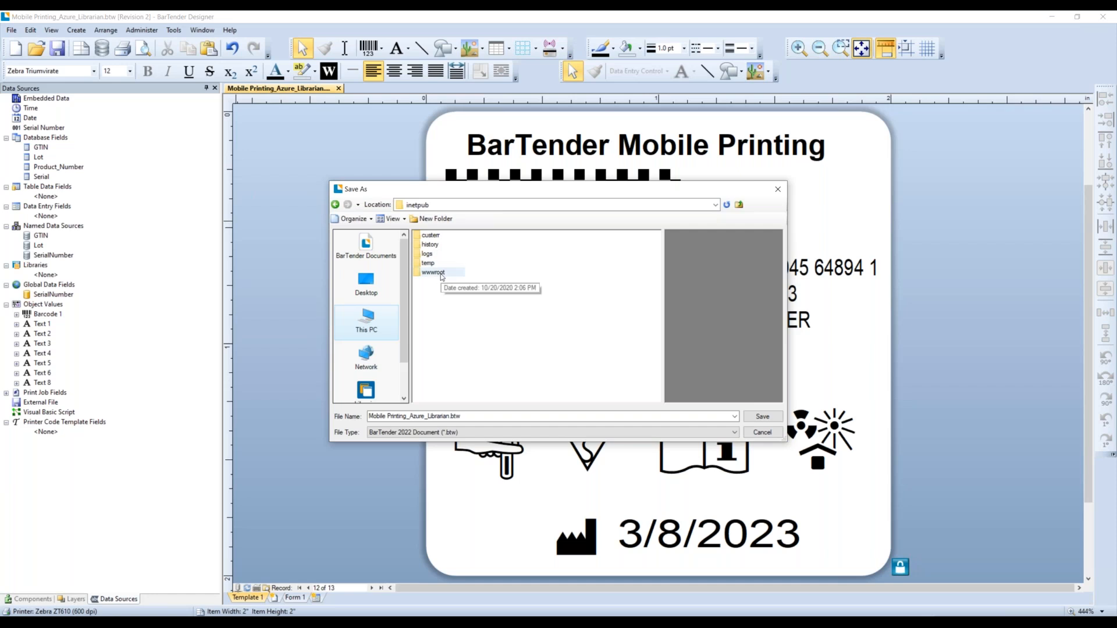
pyautogui.doubleClick(433, 273)
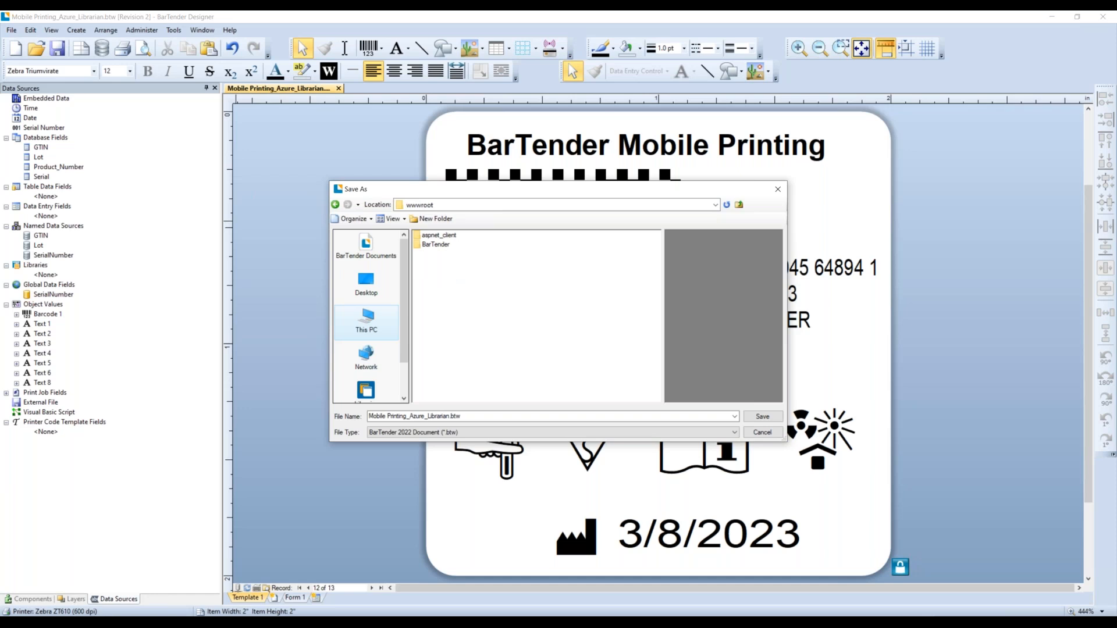
pyautogui.doubleClick(441, 245)
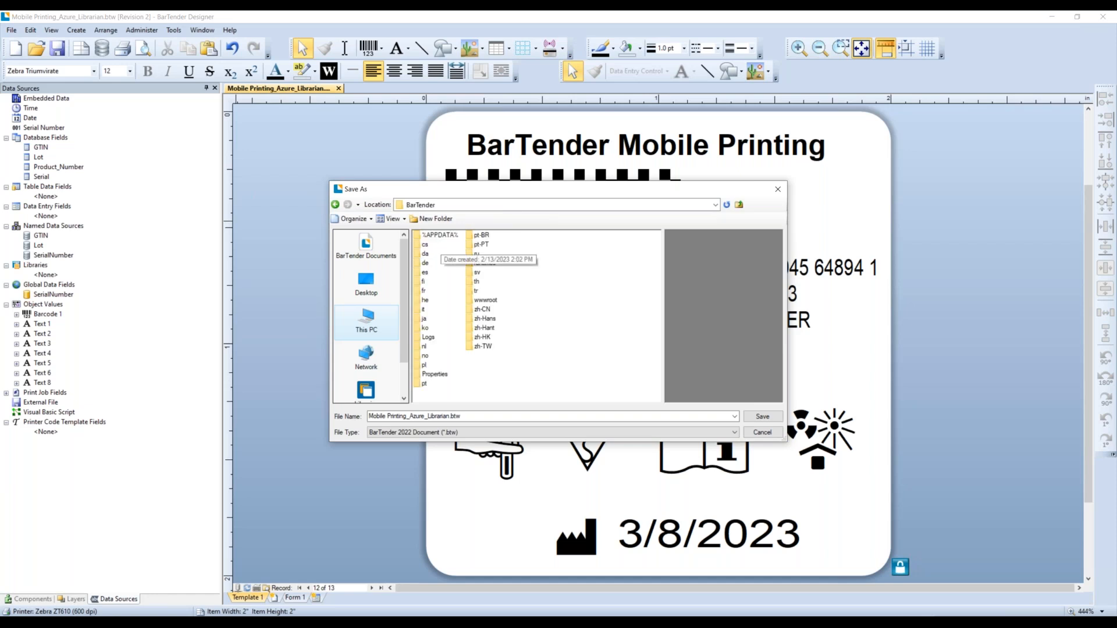
pyautogui.doubleClick(486, 300)
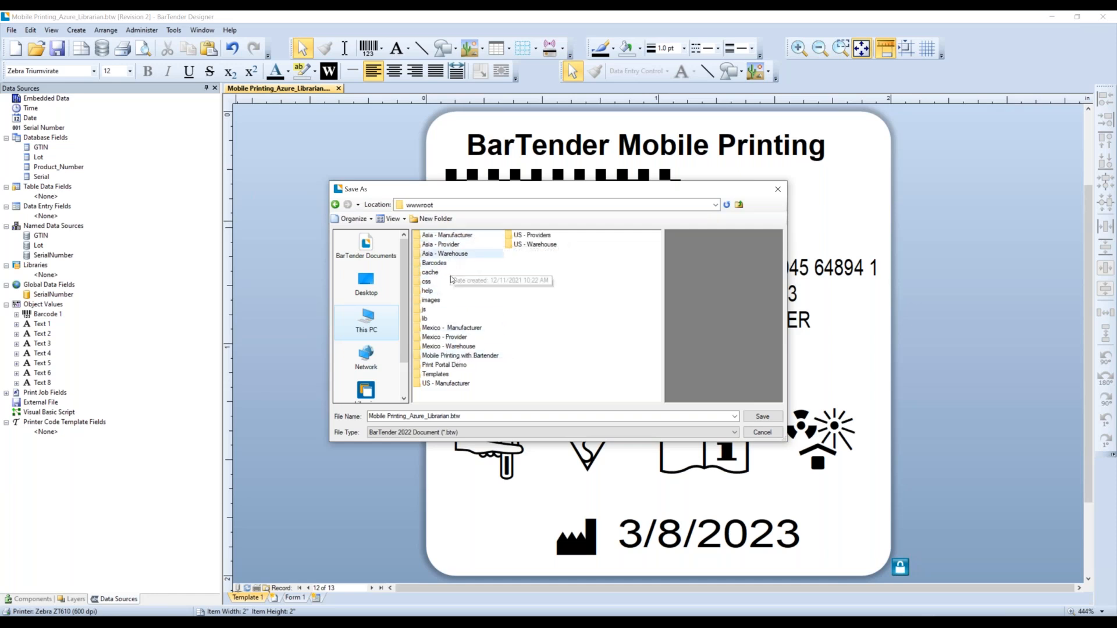
pyautogui.doubleClick(466, 356)
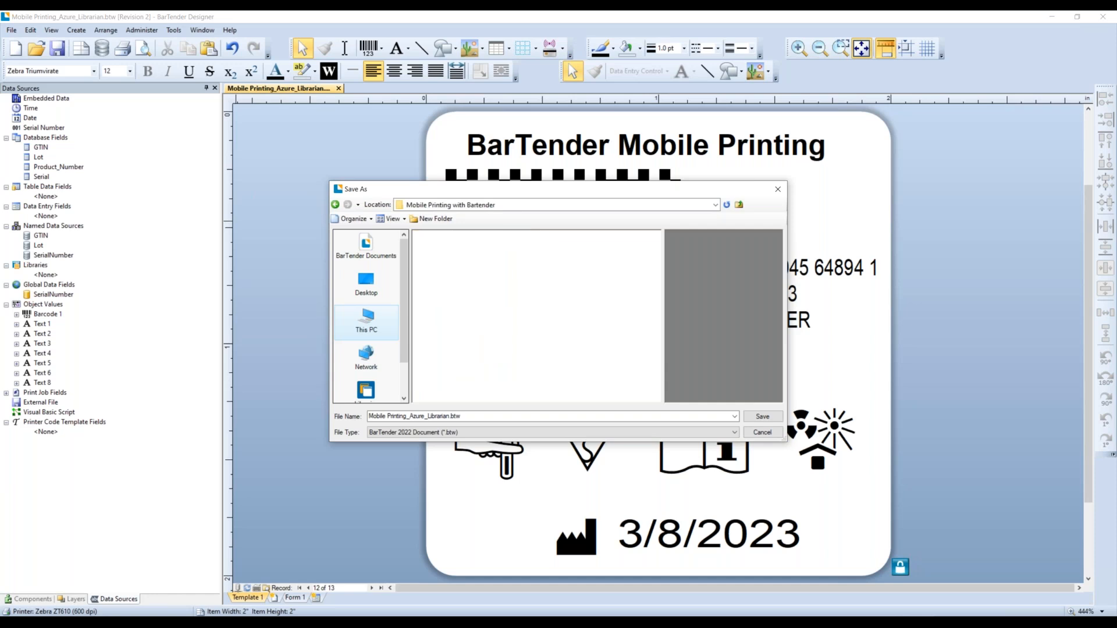
# - Change the file name to Mobile Printing_Azure_AutoPro and save it in Mobile Printing with Bartender
pyautogui.click(500, 417)
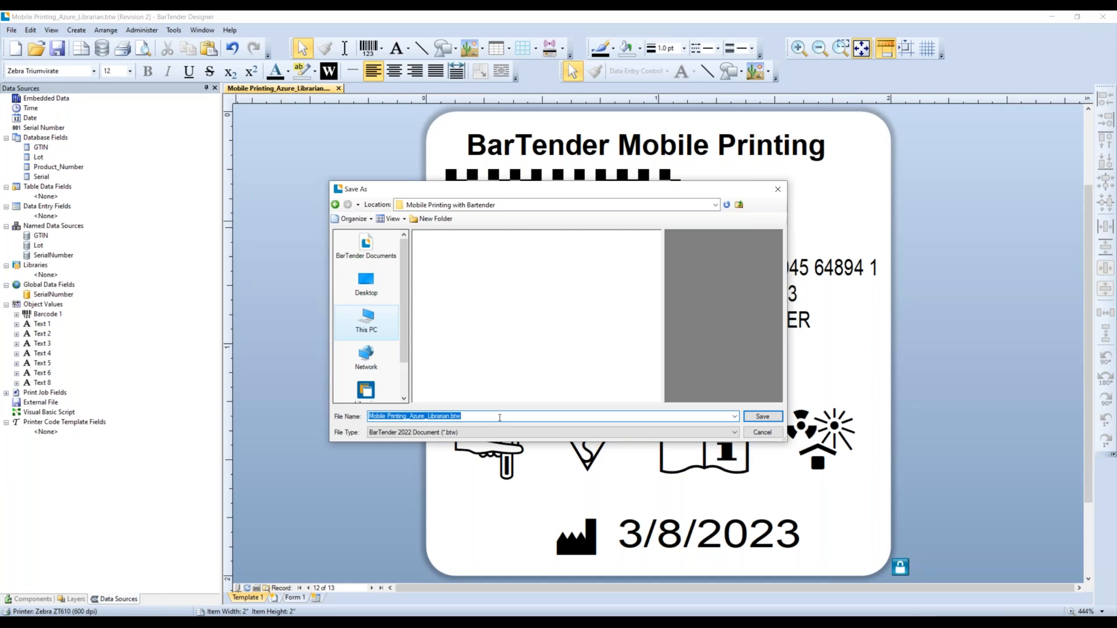
pyautogui.click(500, 417)
pyautogui.press('BackSpace')
pyautogui.press('BackSpace')
pyautogui.press('BackSpace')
pyautogui.press('BackSpace')
pyautogui.press('BackSpace')
pyautogui.press('BackSpace')
pyautogui.press('BackSpace')
pyautogui.press('BackSpace')
pyautogui.press('BackSpace')
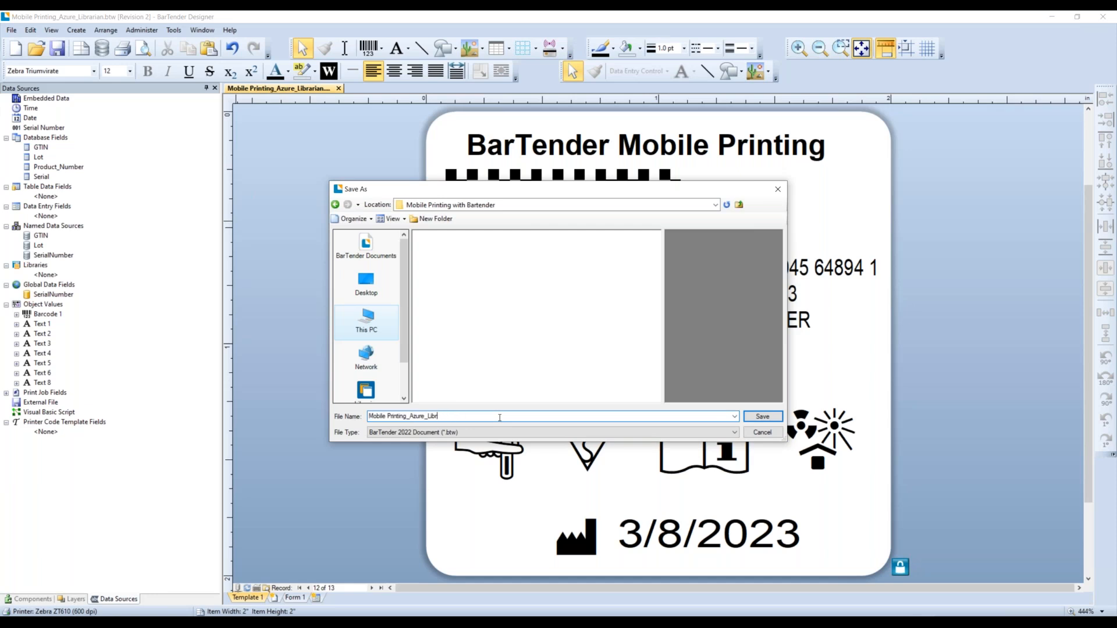
pyautogui.press('BackSpace')
pyautogui.press('BackSpace')
pyautogui.write('AutoPro')
pyautogui.click(433, 219)
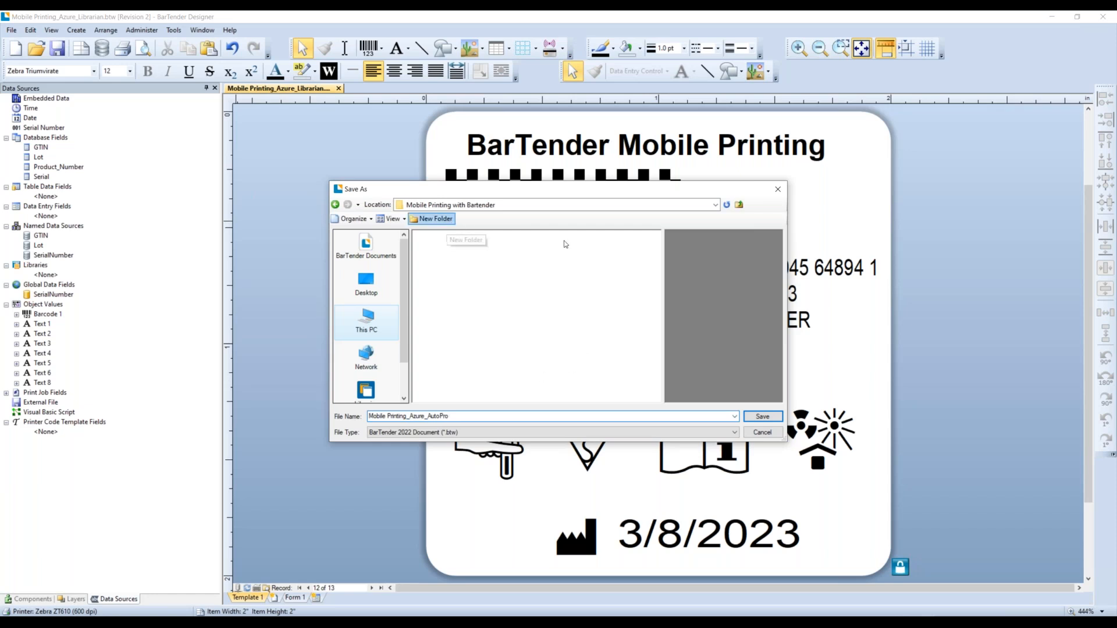
pyautogui.click(767, 419)
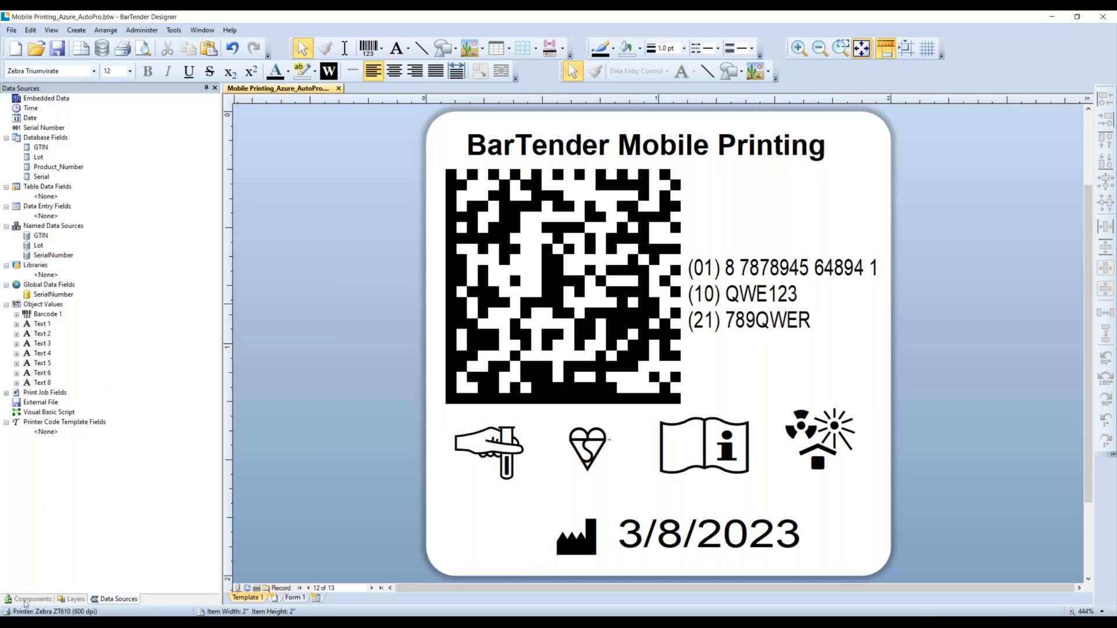
# - Look through the BarTender 2022 app group in the Start menu, then dismiss it and bring Firefox forward
pyautogui.press('super')
pyautogui.scroll(-5, 104, 484)
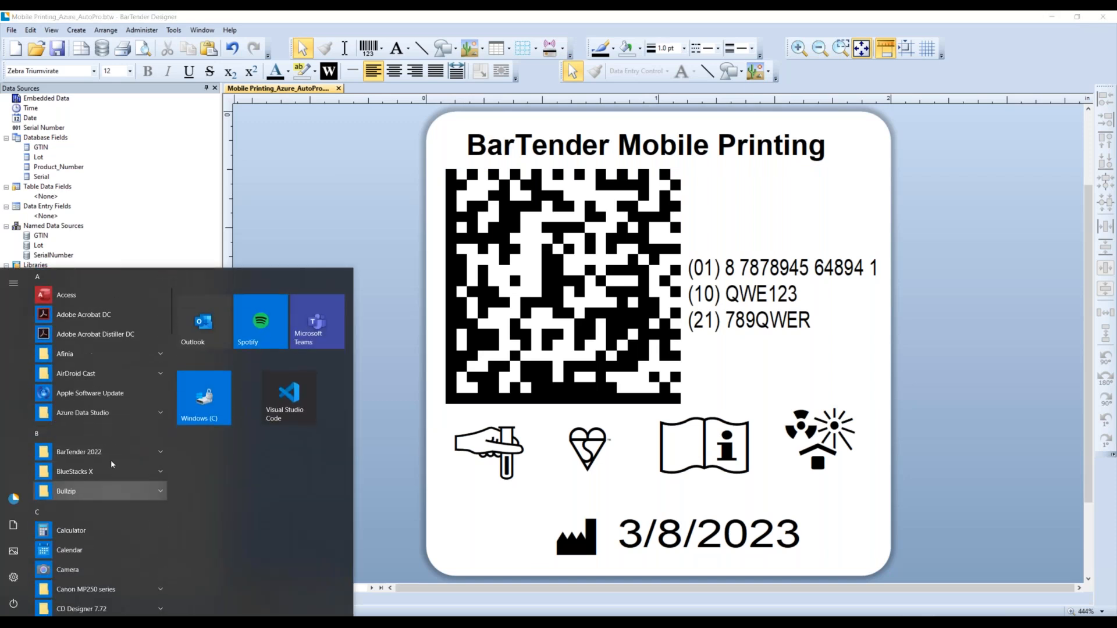
pyautogui.click(110, 454)
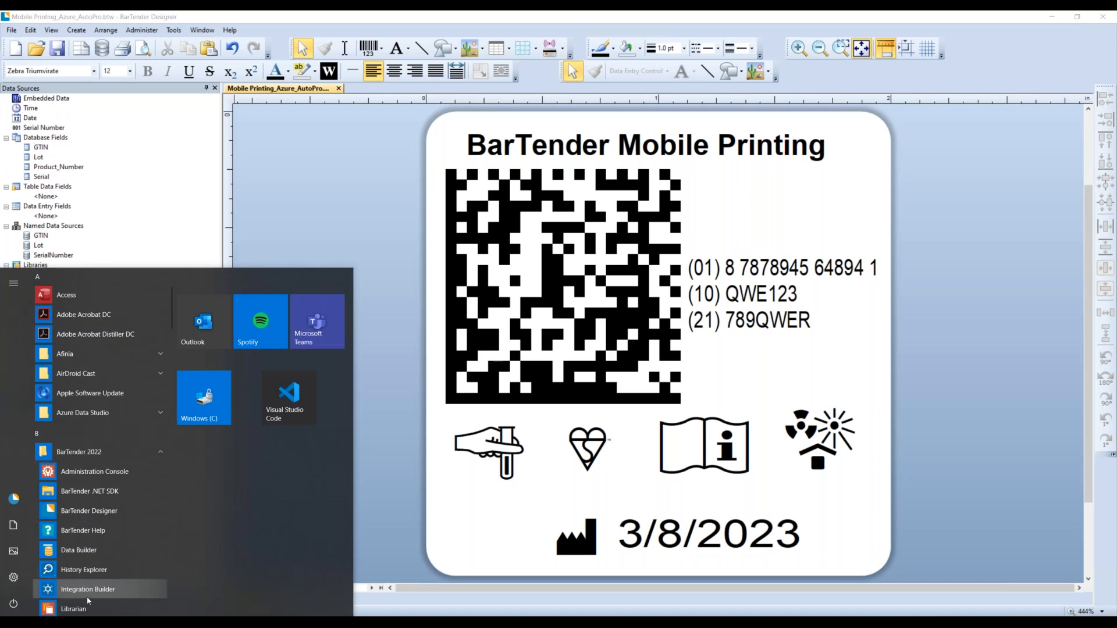
pyautogui.scroll(-1, 105, 576)
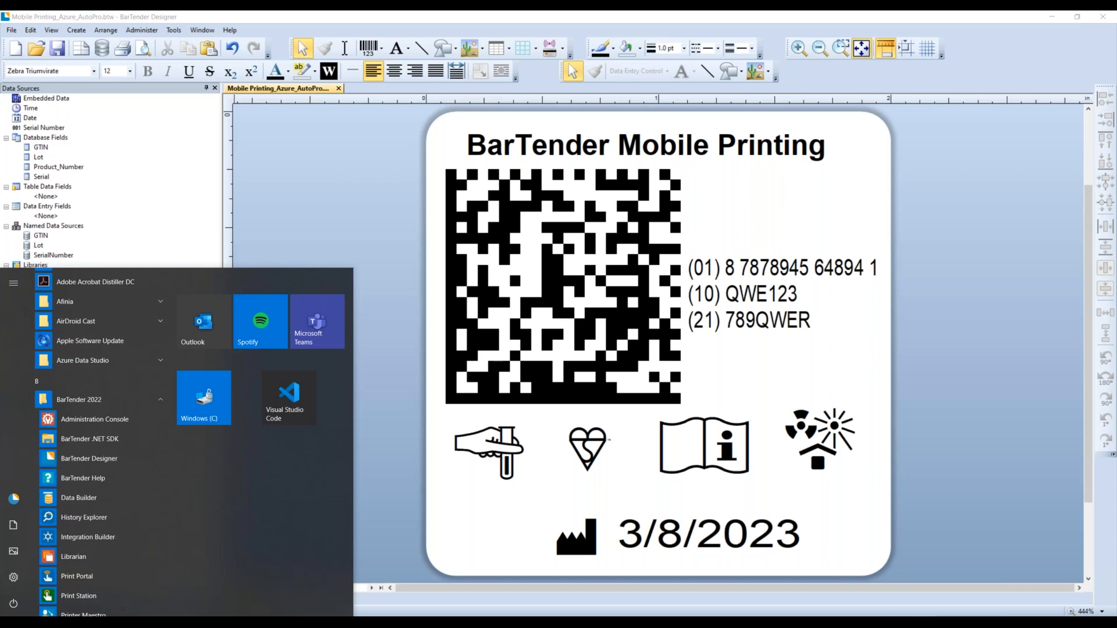
pyautogui.press('Escape')
pyautogui.moveTo(0, 29); pyautogui.dragTo(463, 11)
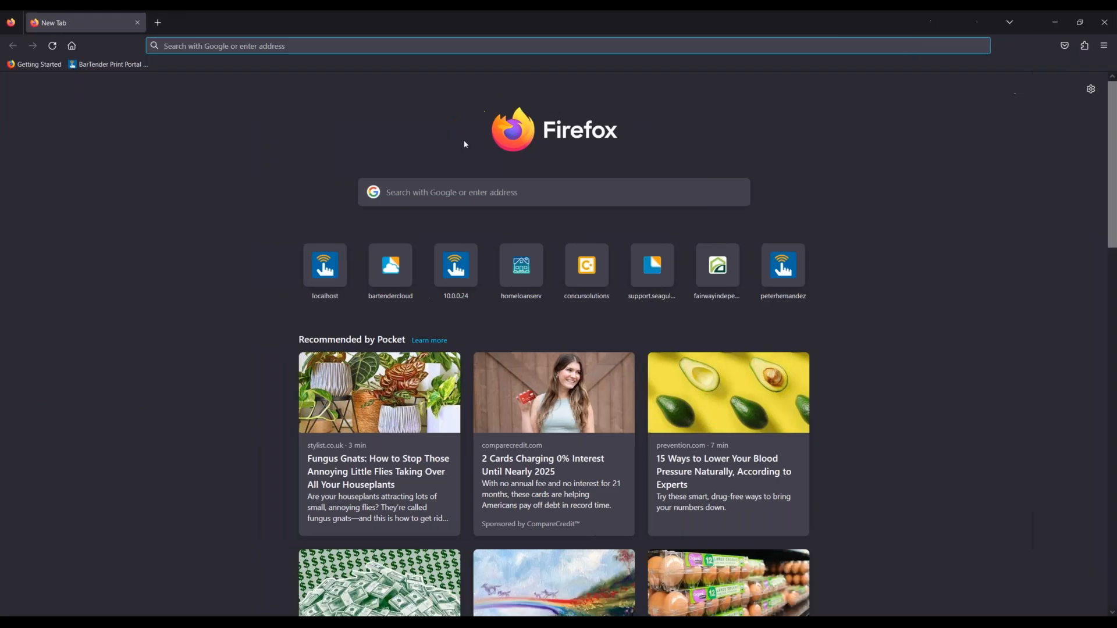
# - Open the localhost Print Portal and follow its warning to the Administrative Setup Root Folders page
pyautogui.click(340, 303)
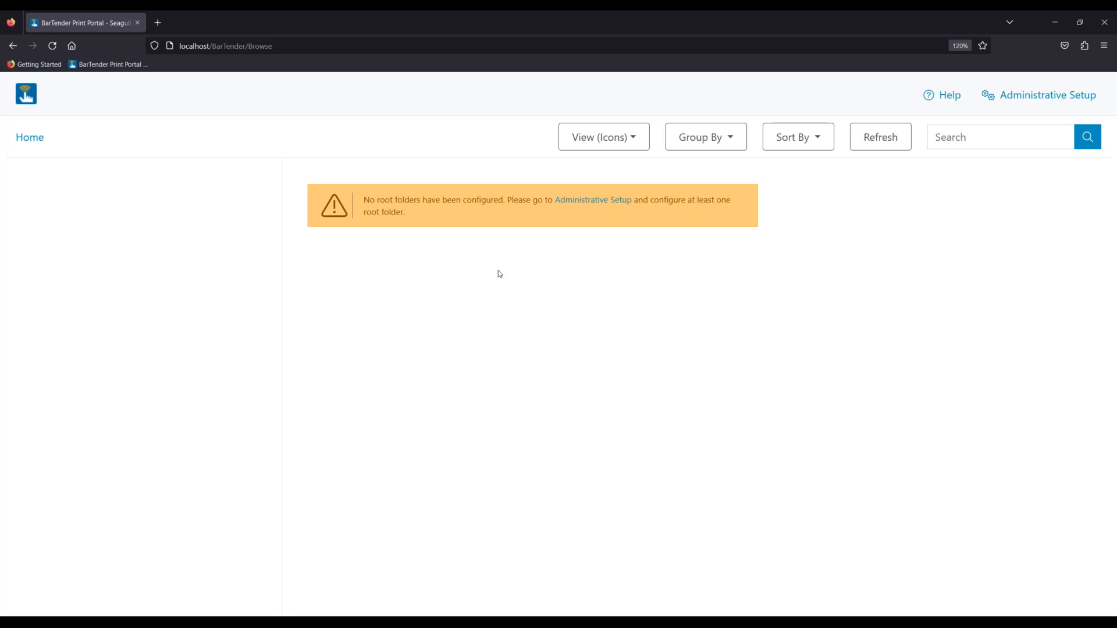
pyautogui.click(599, 202)
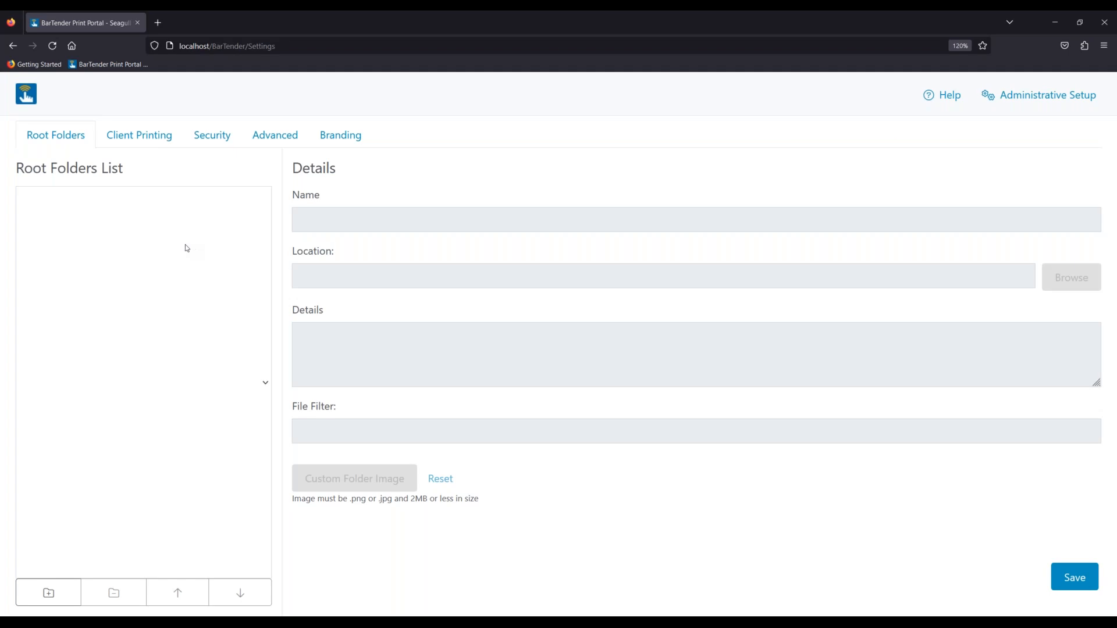
pyautogui.click(226, 137)
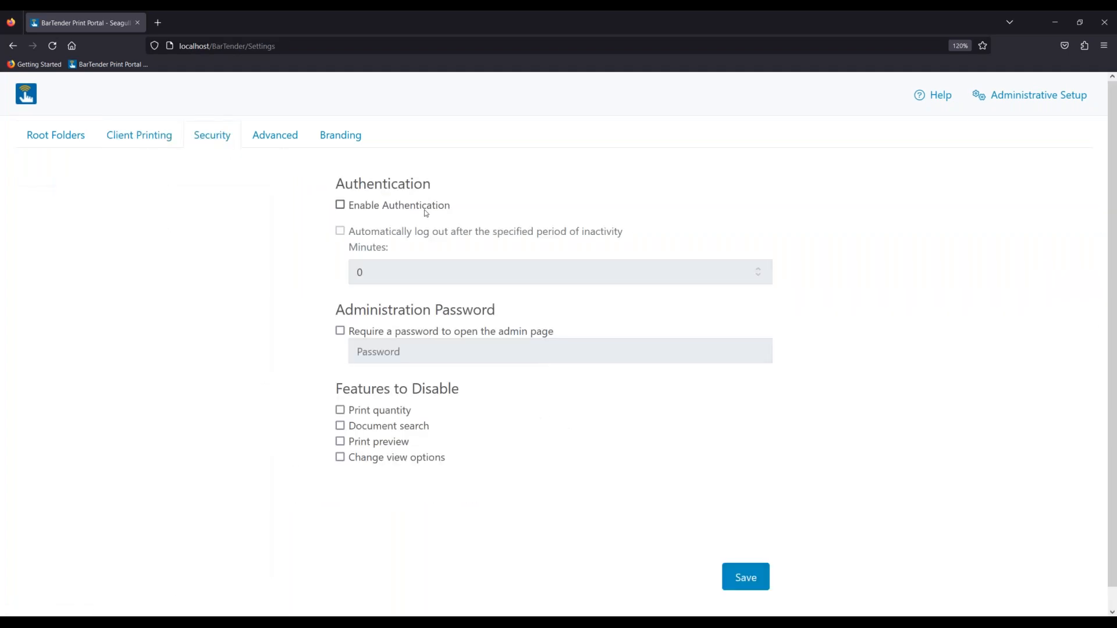
pyautogui.click(152, 140)
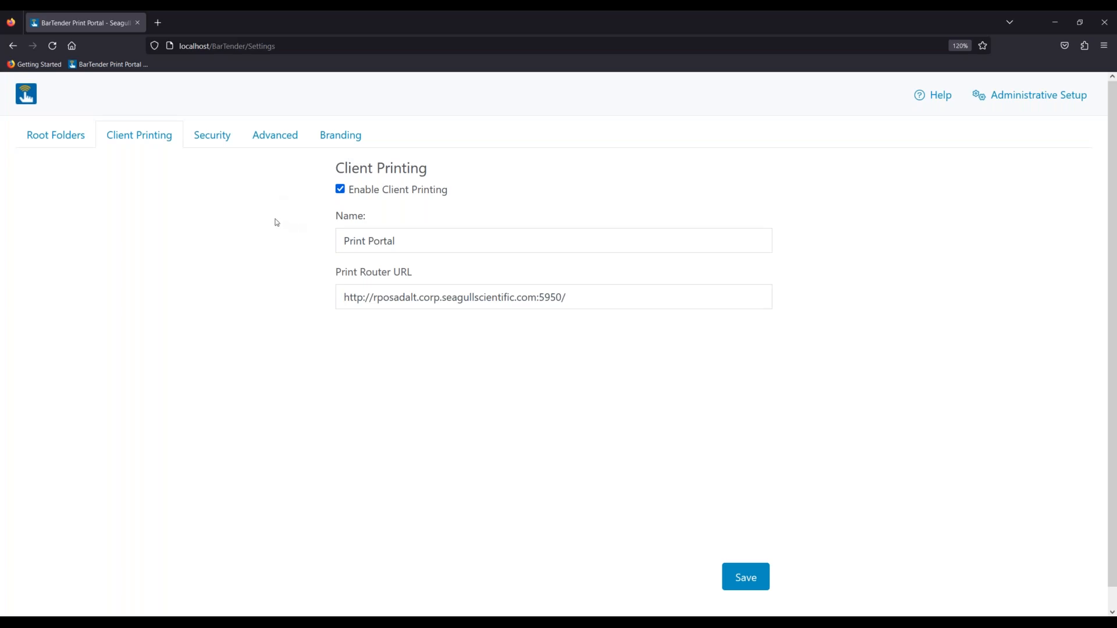
# - Add and save Librarian as a root folder
pyautogui.click(58, 142)
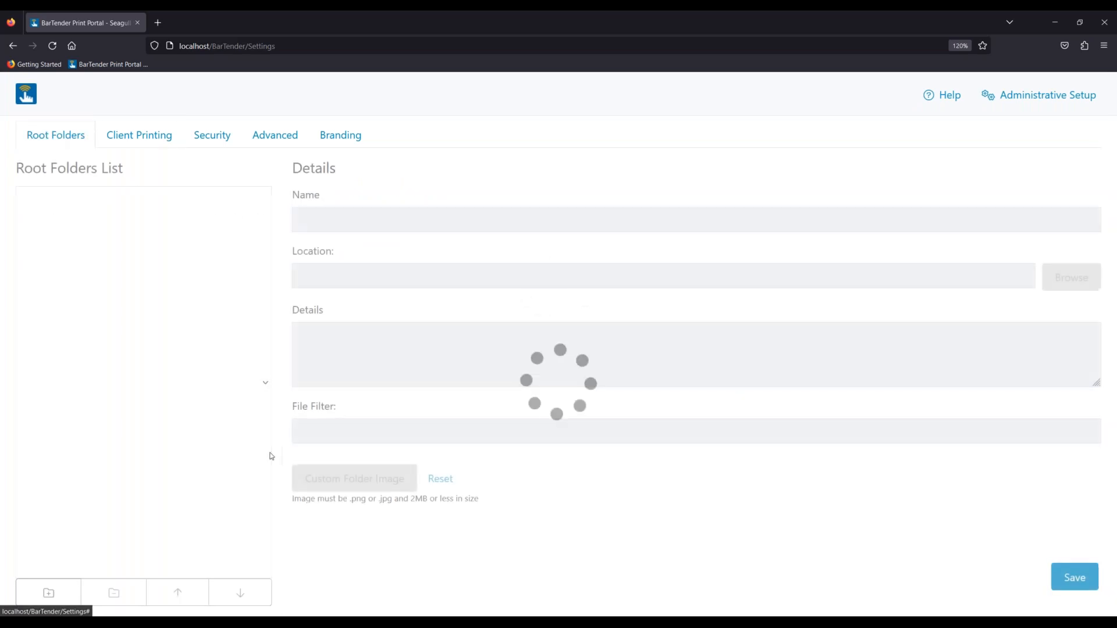
pyautogui.click(48, 592)
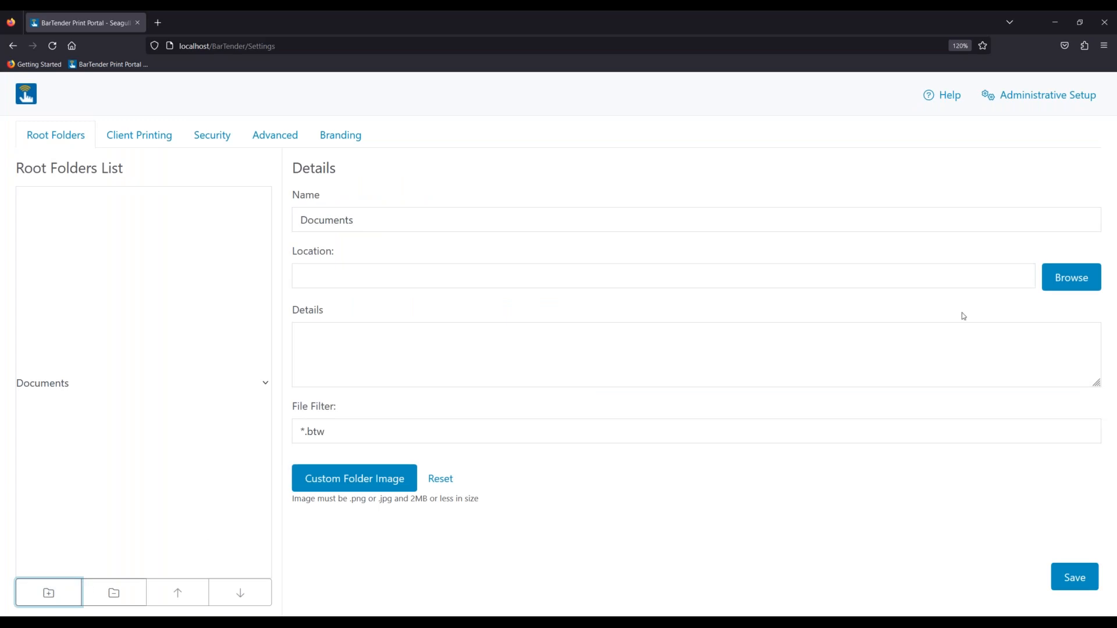
pyautogui.click(1088, 280)
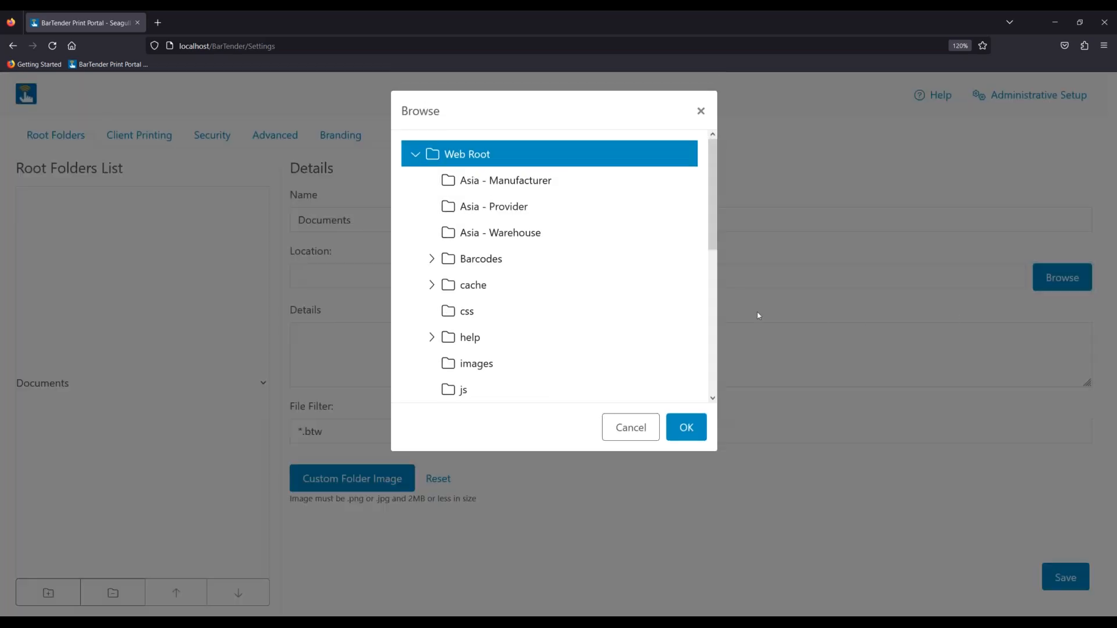
pyautogui.scroll(-10, 538, 289)
pyautogui.click(493, 380)
pyautogui.click(687, 427)
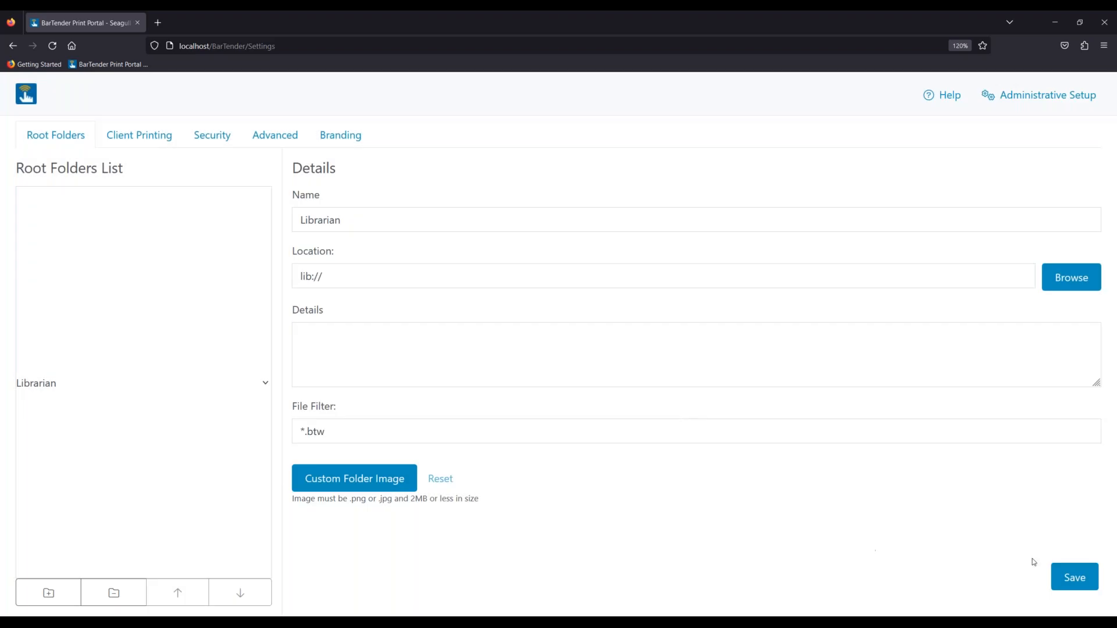
pyautogui.click(1082, 582)
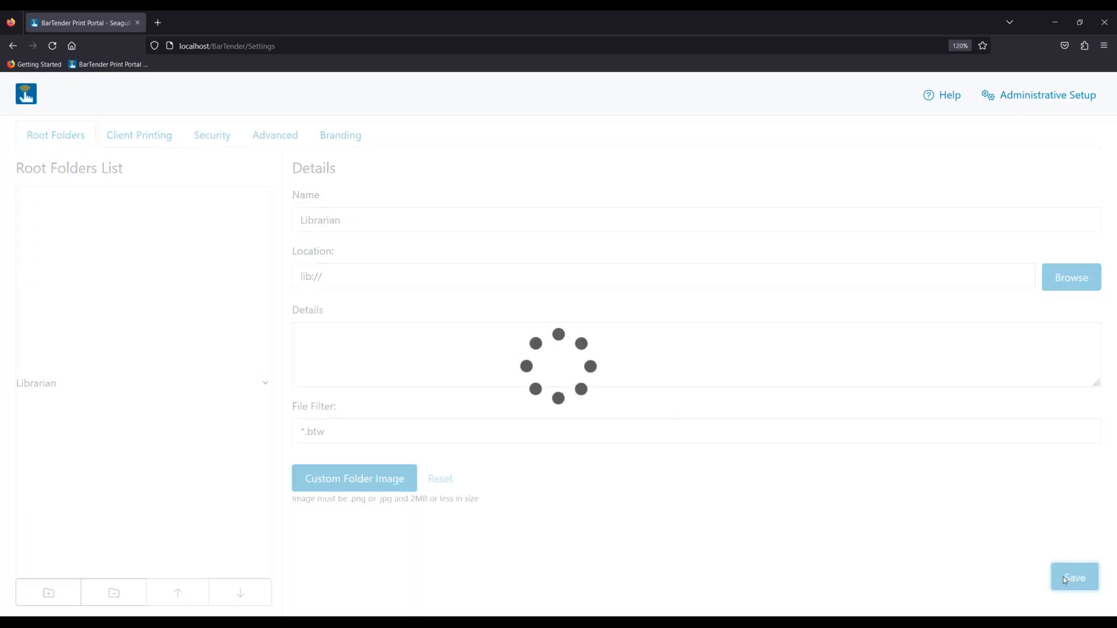
# - Add Mobile Printing with Bartender as a second root folder, save, and return to the document browser
pyautogui.click(46, 594)
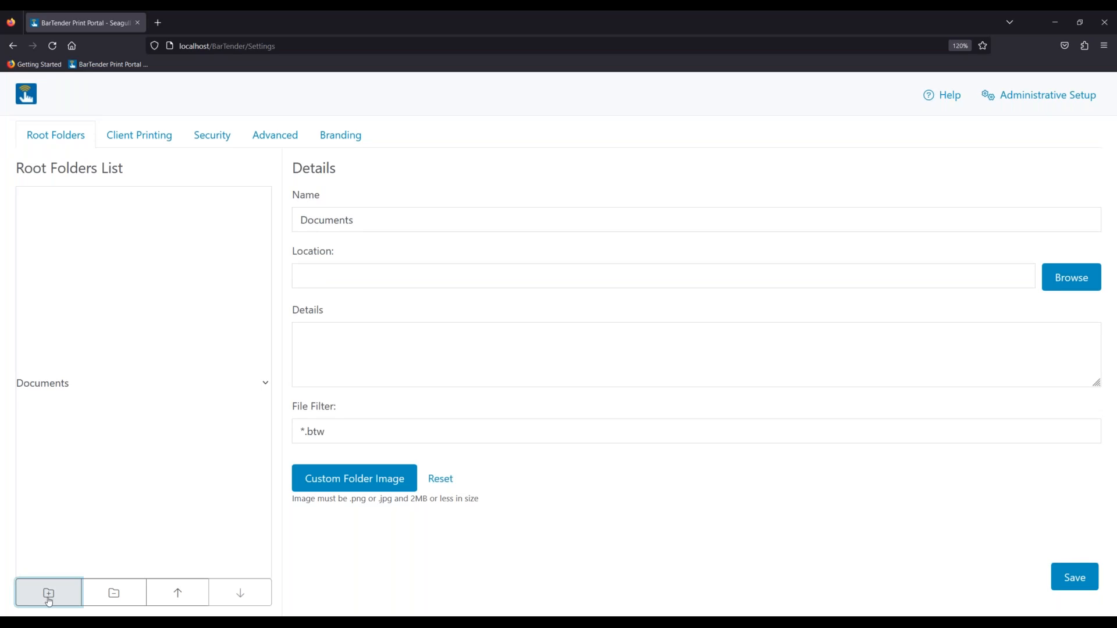
pyautogui.click(1088, 283)
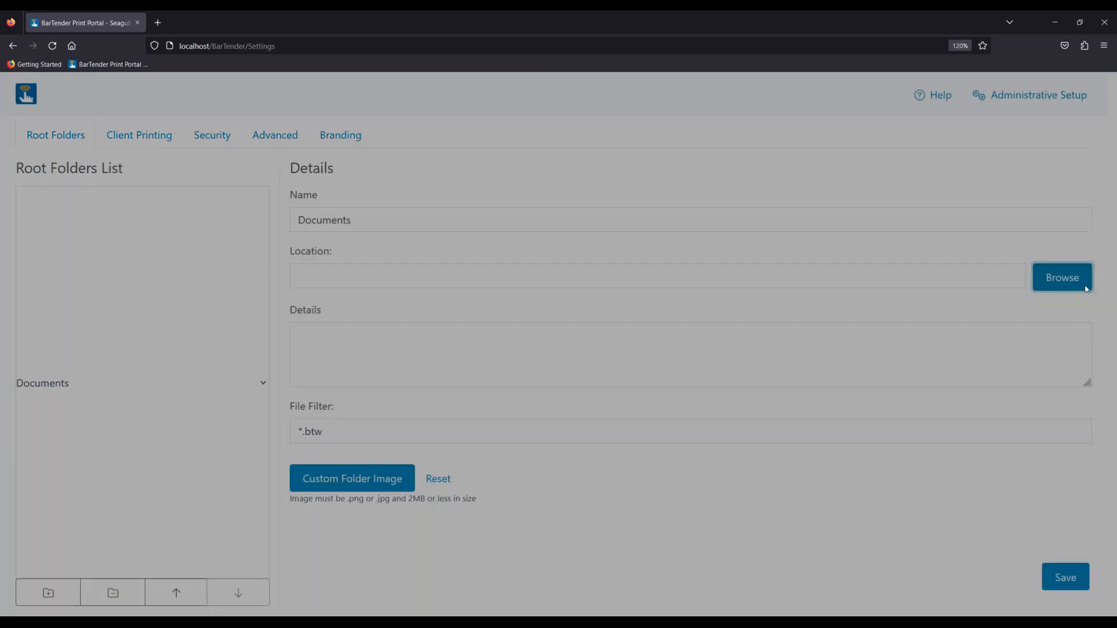
pyautogui.click(549, 233)
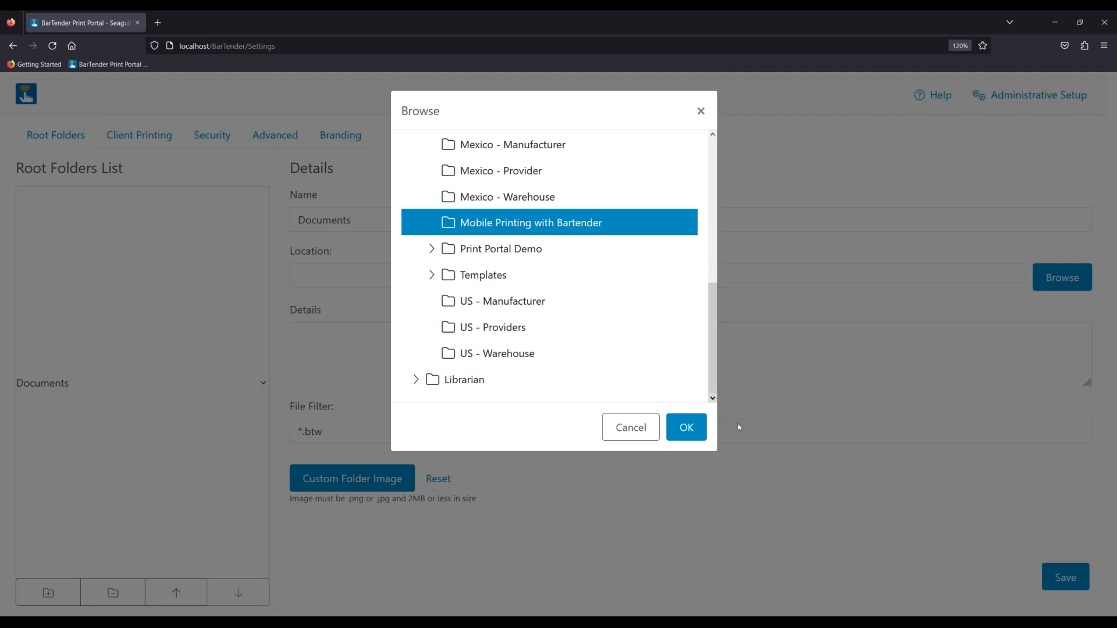
pyautogui.click(682, 427)
pyautogui.click(1075, 579)
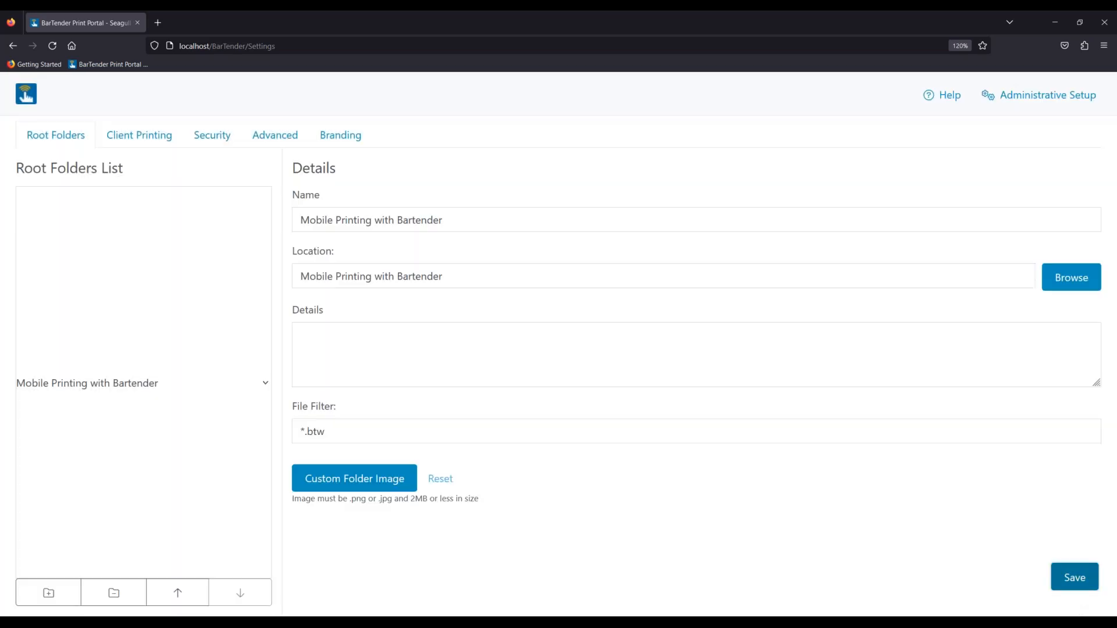
pyautogui.click(29, 103)
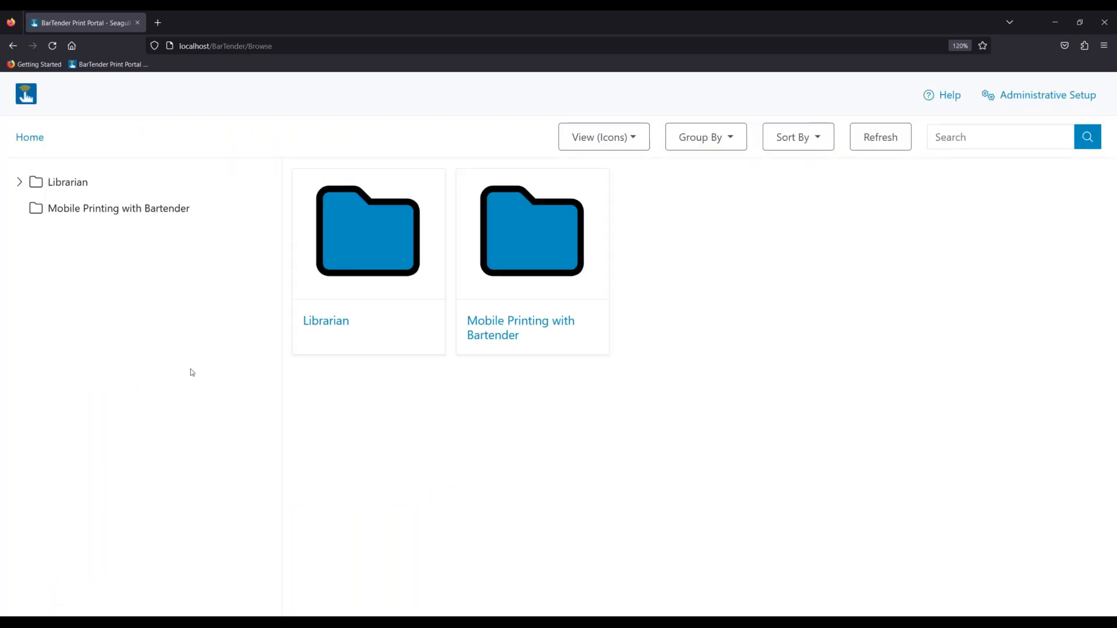
# - Expand Librarian, open its Mobile Printing with BarTender subfolder, and refresh the listing
pyautogui.click(21, 184)
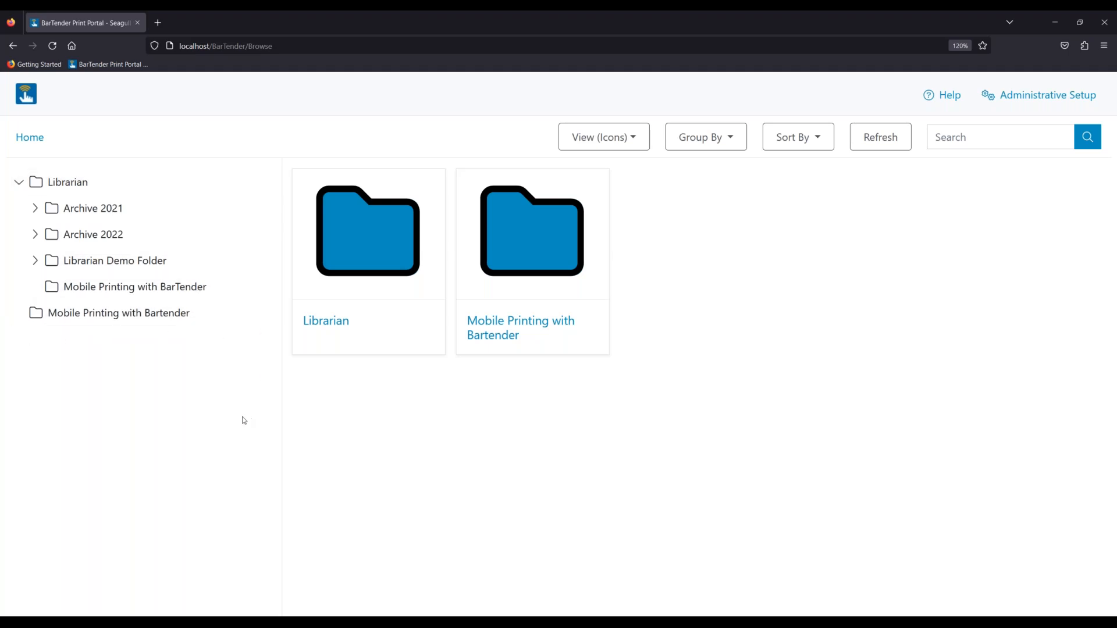
pyautogui.click(135, 289)
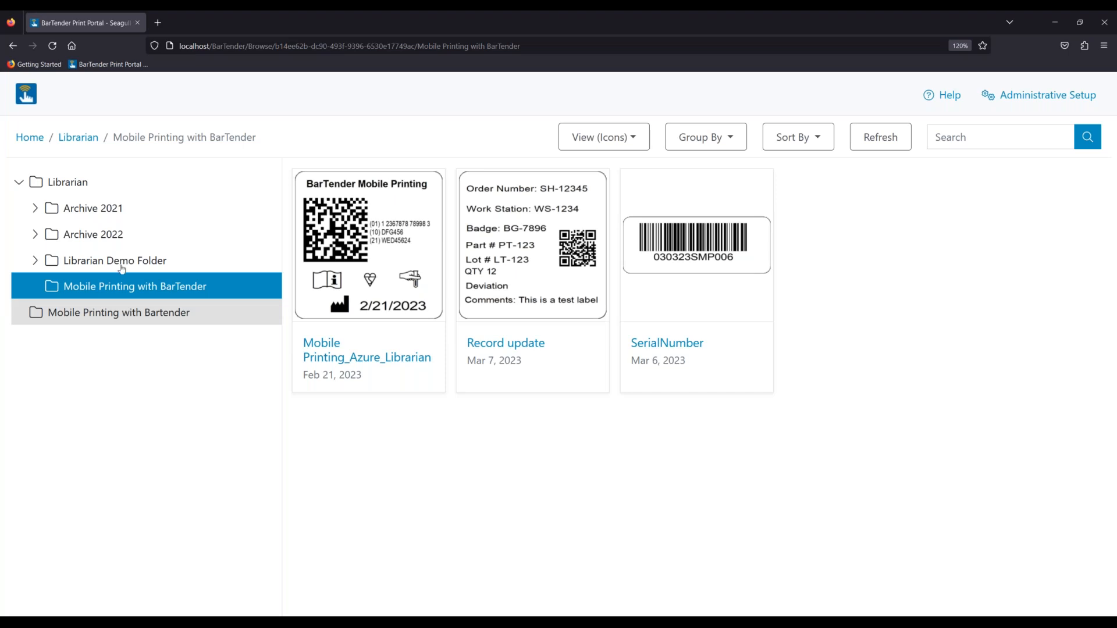
pyautogui.click(873, 138)
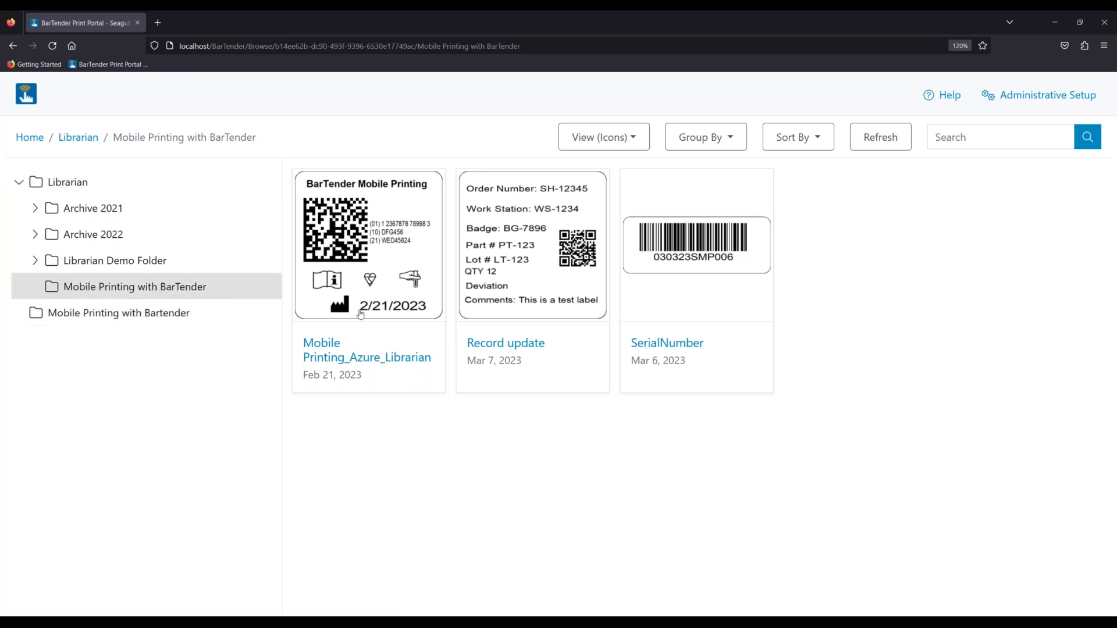
# - Open Mobile Printing_Azure_Librarian with Zebra ZT610 (600 dpi) kept as printer, and preview it
pyautogui.click(338, 364)
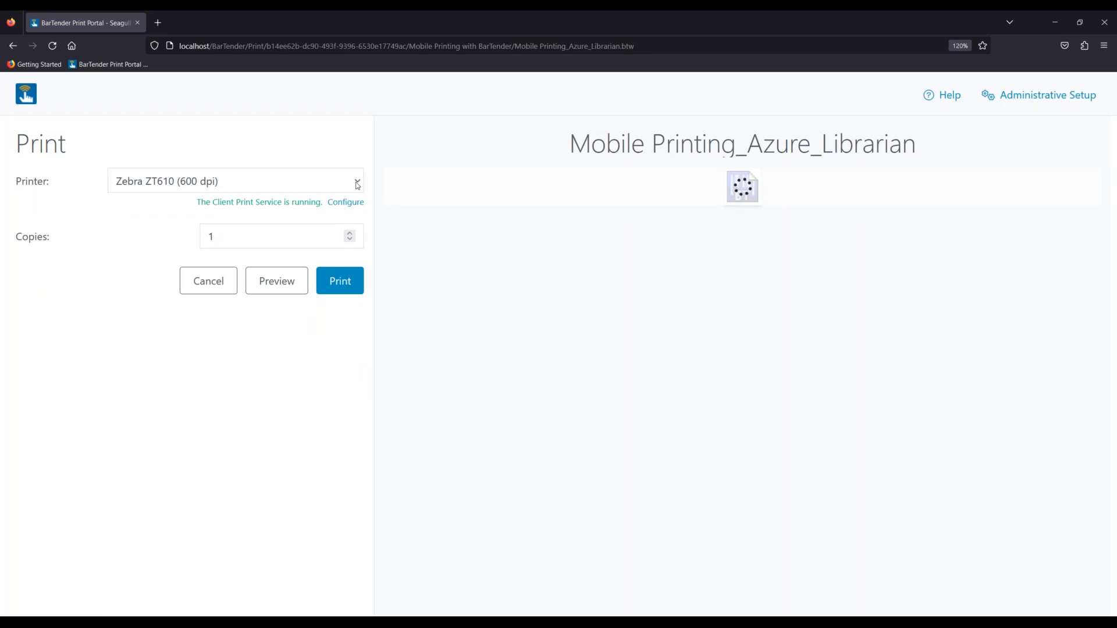
pyautogui.click(357, 185)
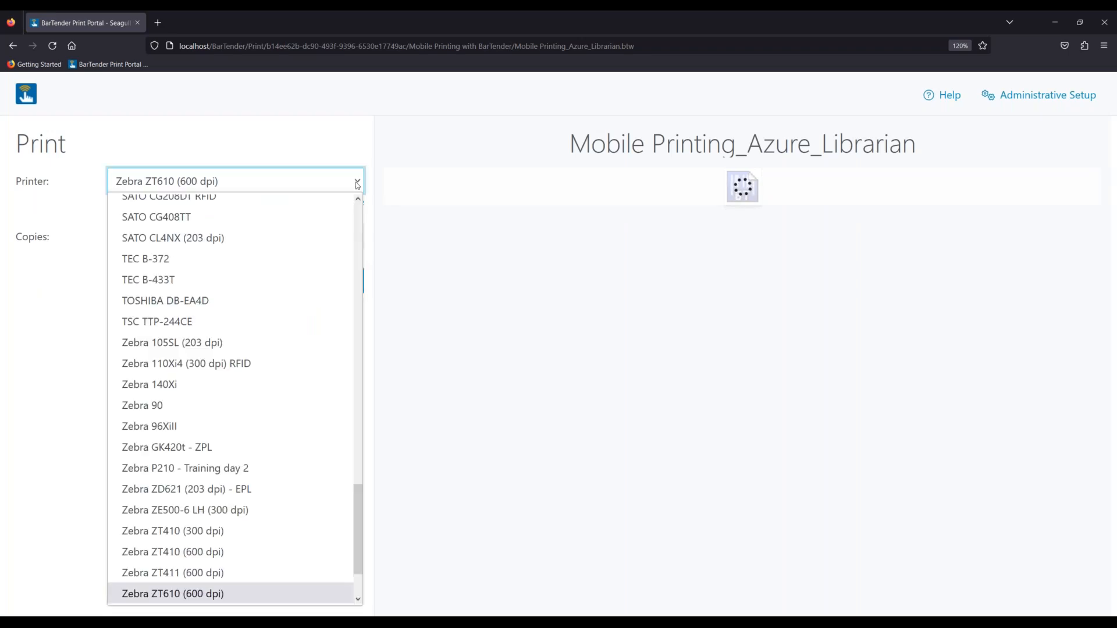
pyautogui.click(412, 163)
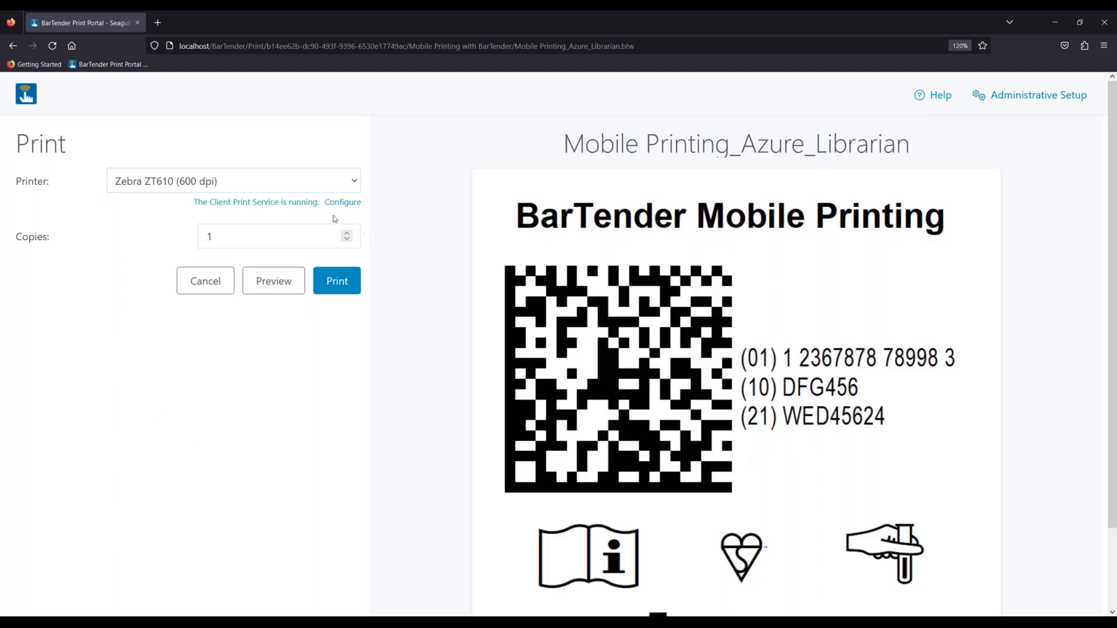
pyautogui.click(300, 181)
pyautogui.scroll(-3, 211, 368)
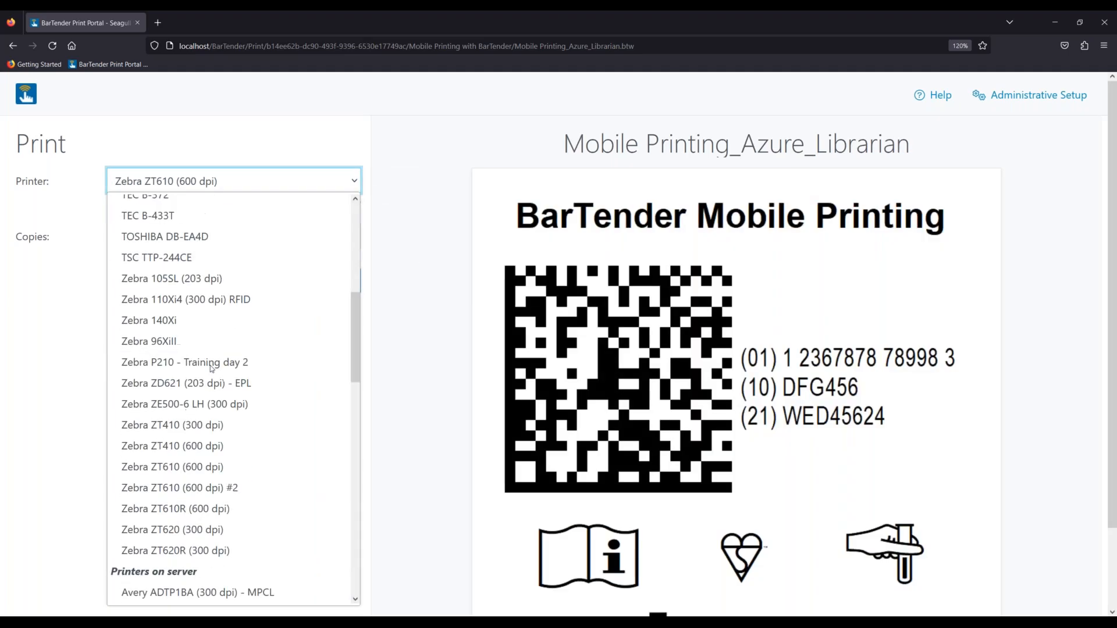
pyautogui.scroll(5, 211, 368)
pyautogui.scroll(-5, 230, 375)
pyautogui.scroll(5, 239, 378)
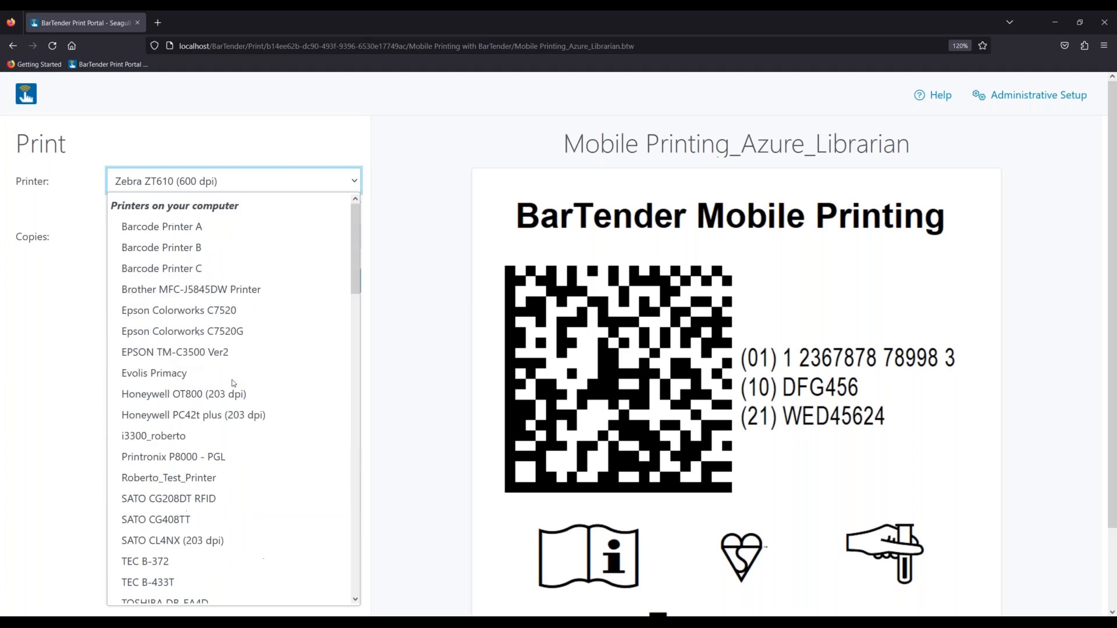
pyautogui.click(100, 317)
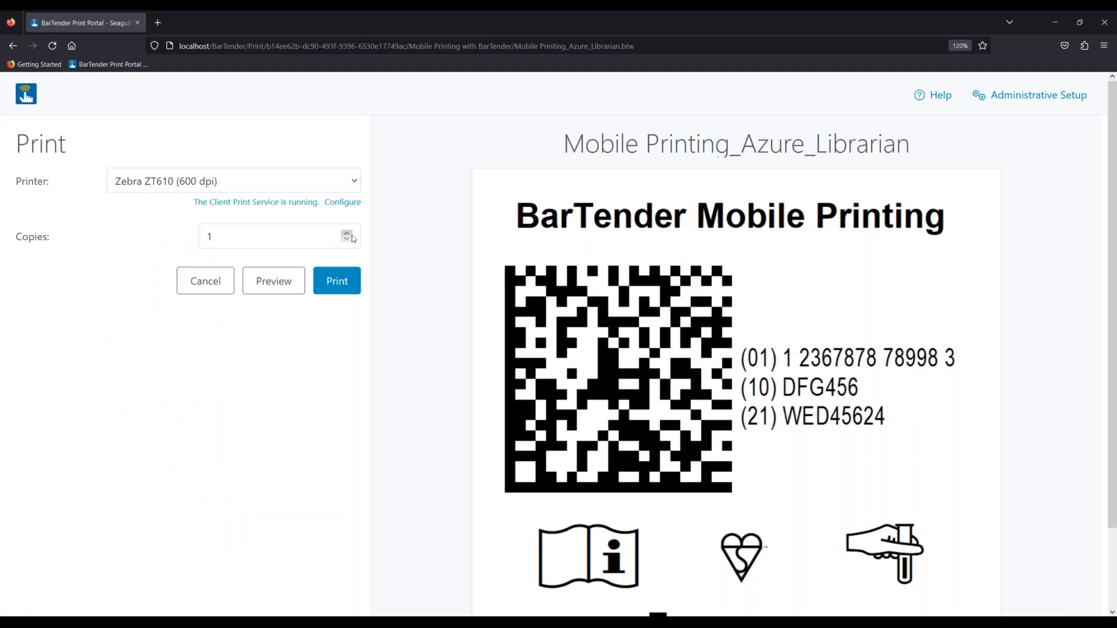
pyautogui.click(279, 283)
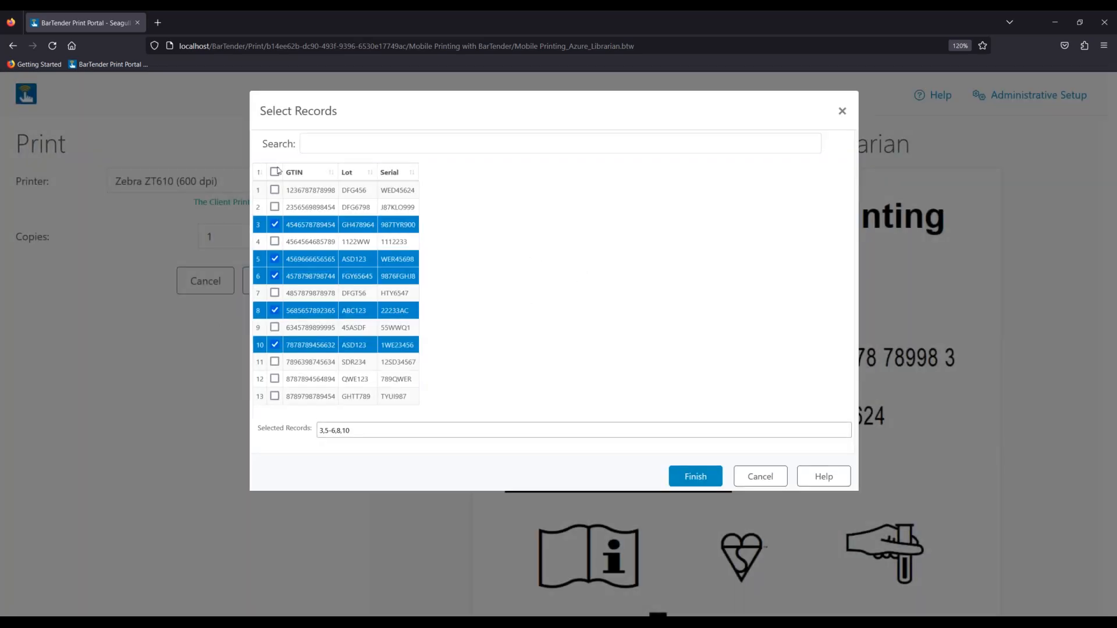
# - Toggle all records on and off, cancel Select Records, and return to the portal home
pyautogui.click(274, 172)
pyautogui.click(275, 171)
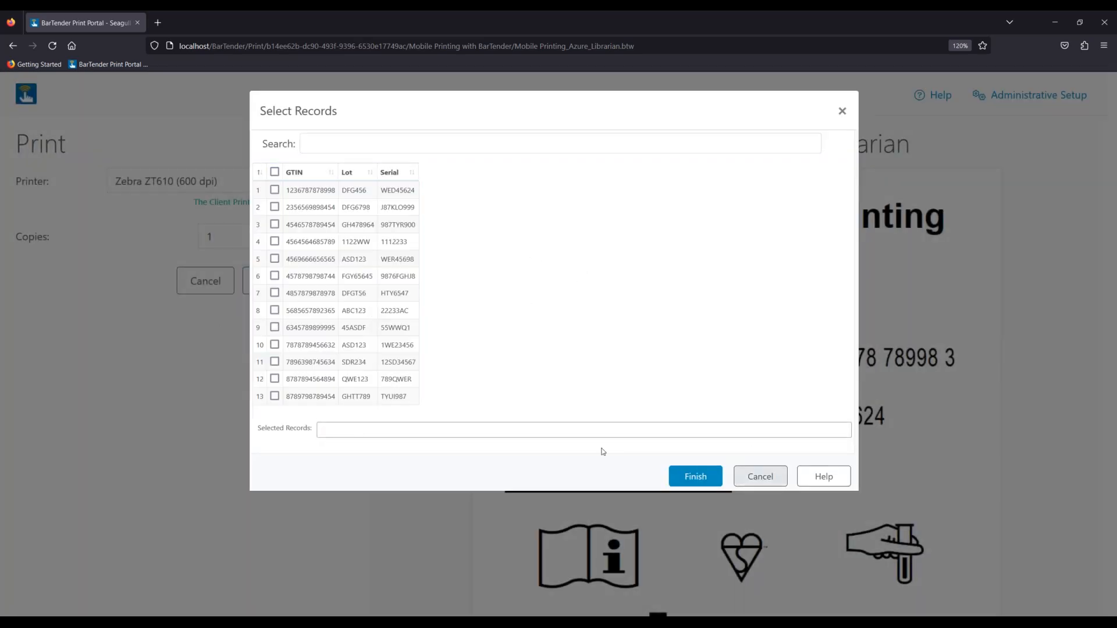
pyautogui.click(760, 476)
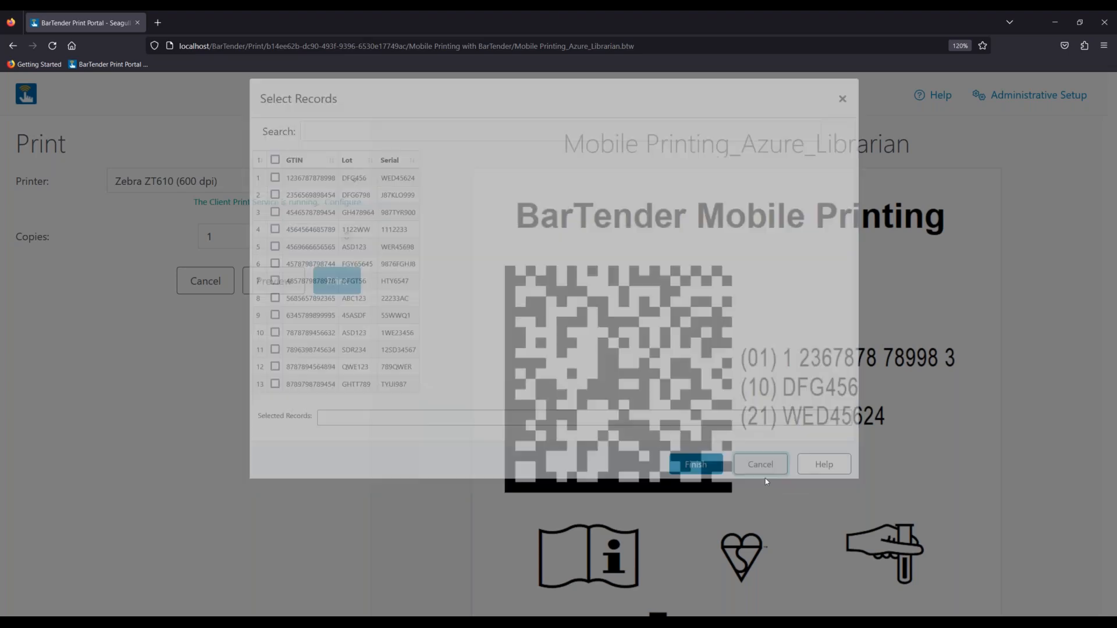
pyautogui.click(28, 104)
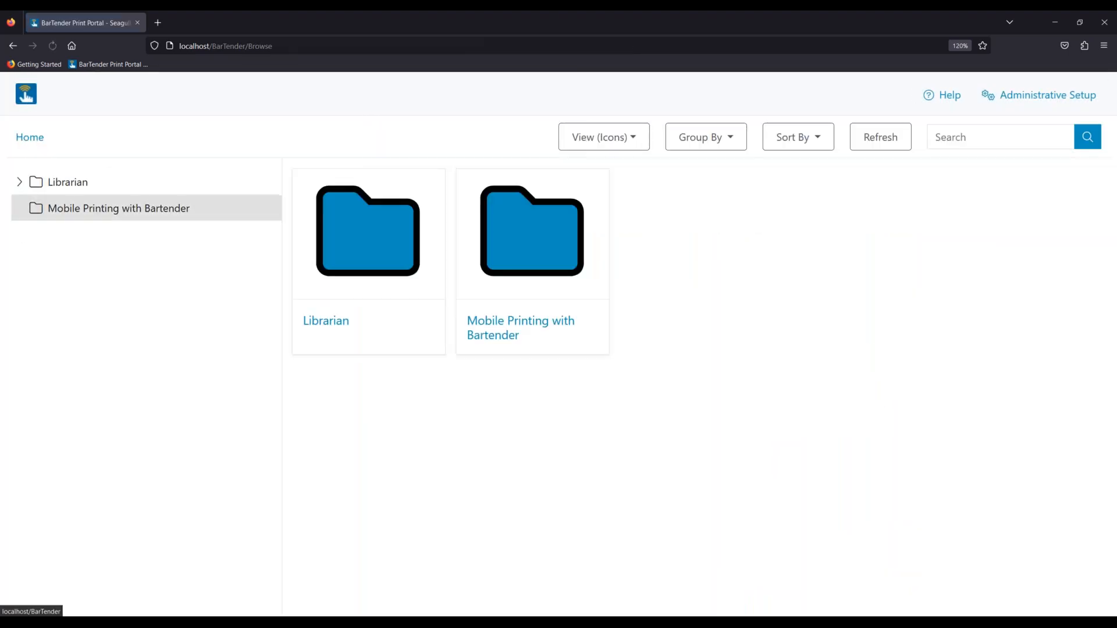
# - Browse to the Mobile Printing with Bartender root folder and open Mobile Printing_Azure_AutoPro for printing
pyautogui.click(63, 183)
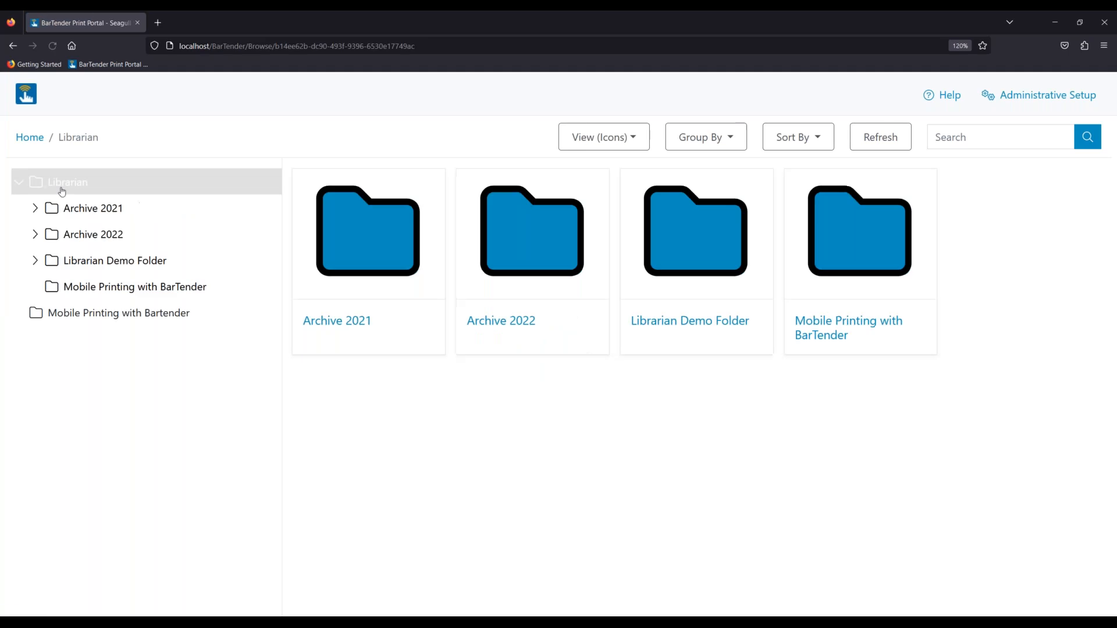
pyautogui.click(134, 286)
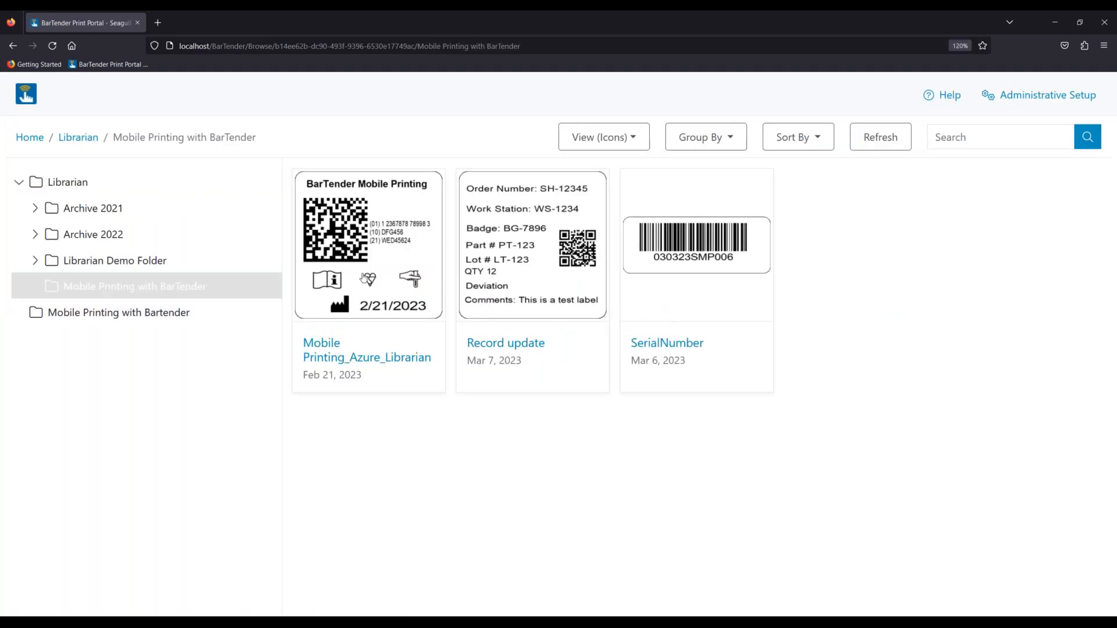
pyautogui.click(97, 318)
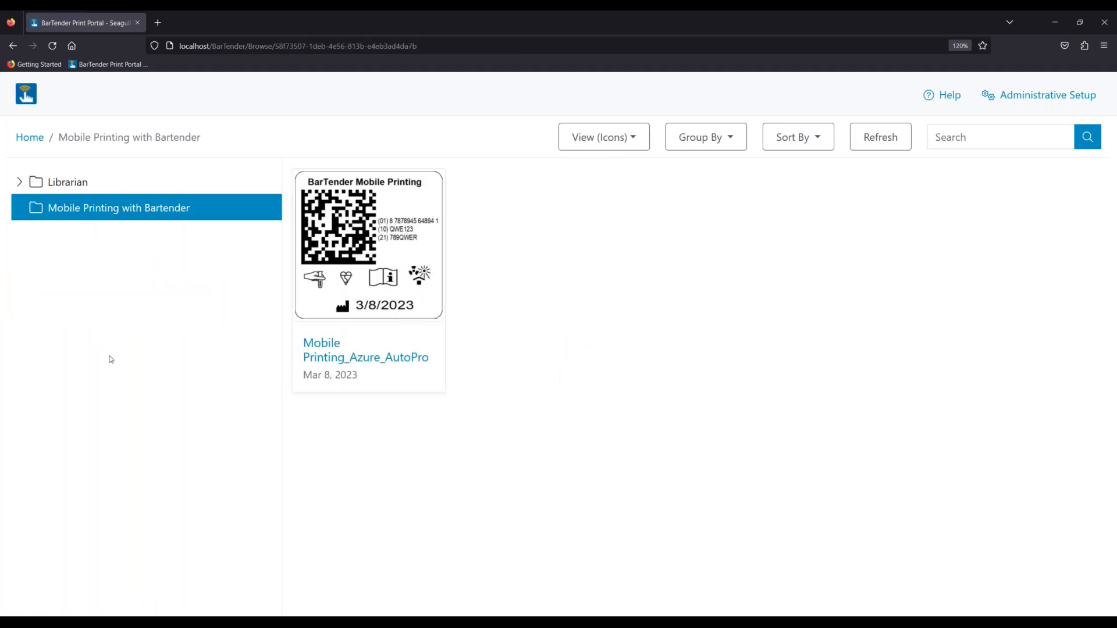
pyautogui.click(409, 368)
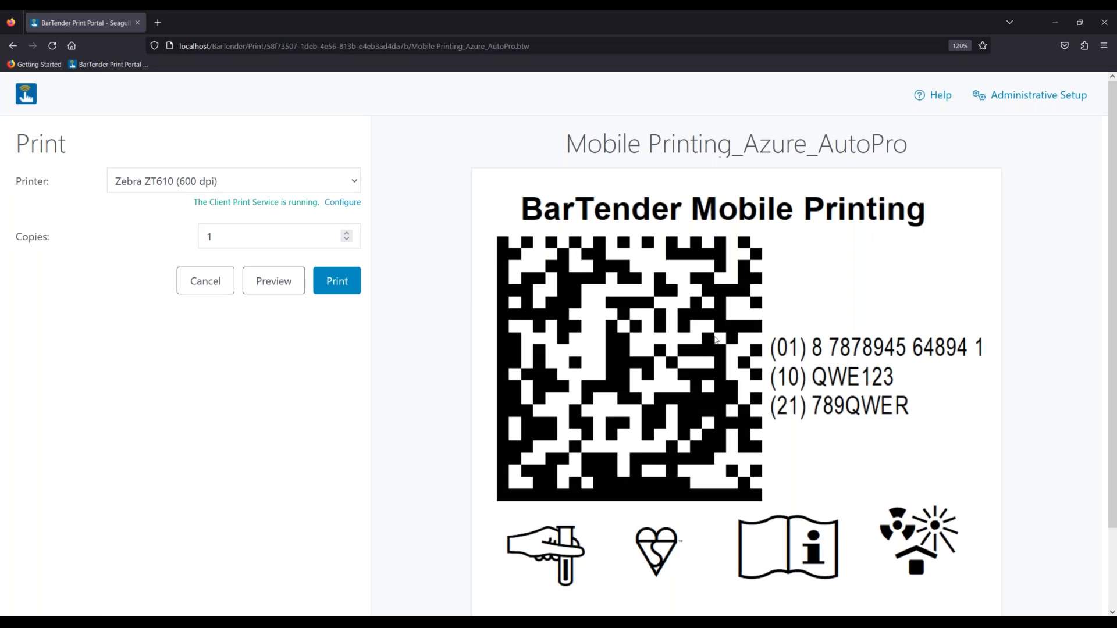
pyautogui.scroll(-2, 414, 352)
pyautogui.scroll(2, 387, 347)
# - In a new tab, log in to BarTender Cloud with the account e-mail and password
pyautogui.click(158, 23)
pyautogui.click(401, 286)
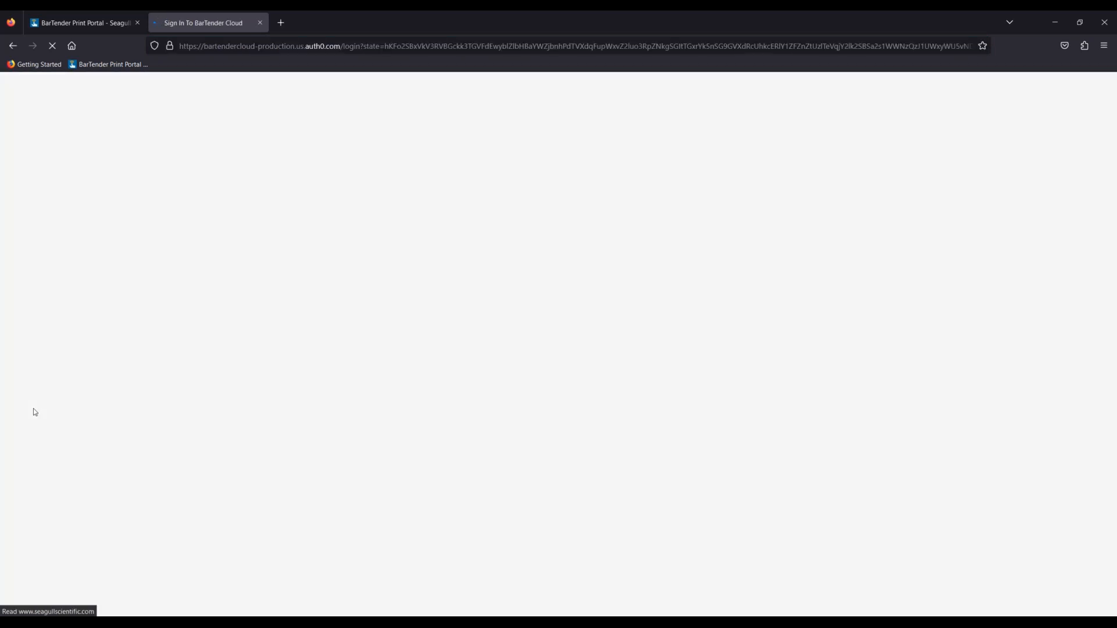
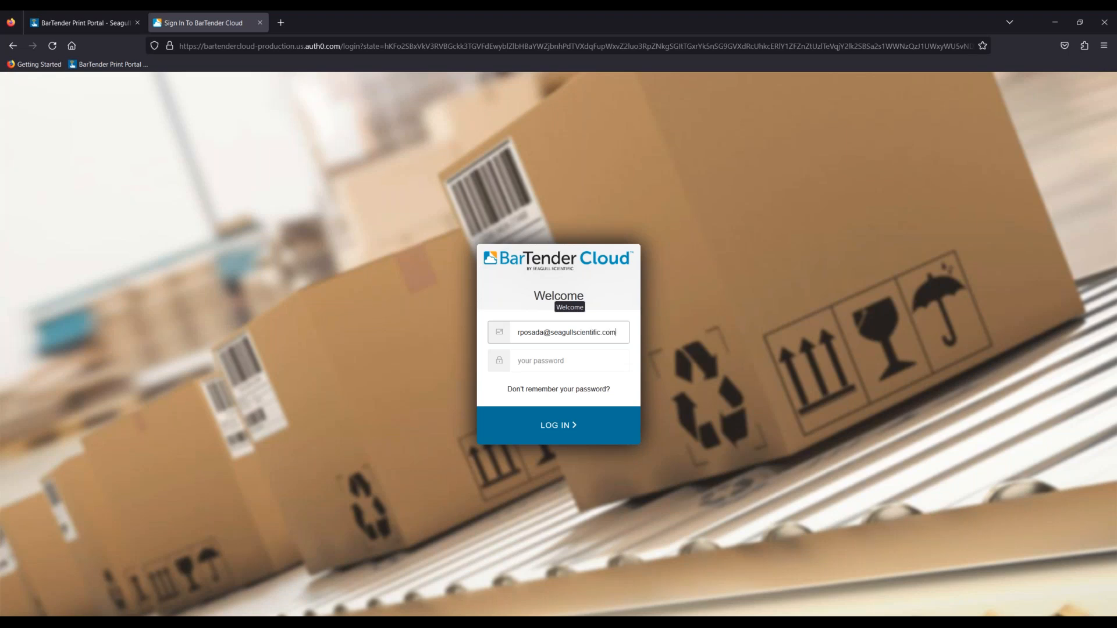
pyautogui.press('Tab')
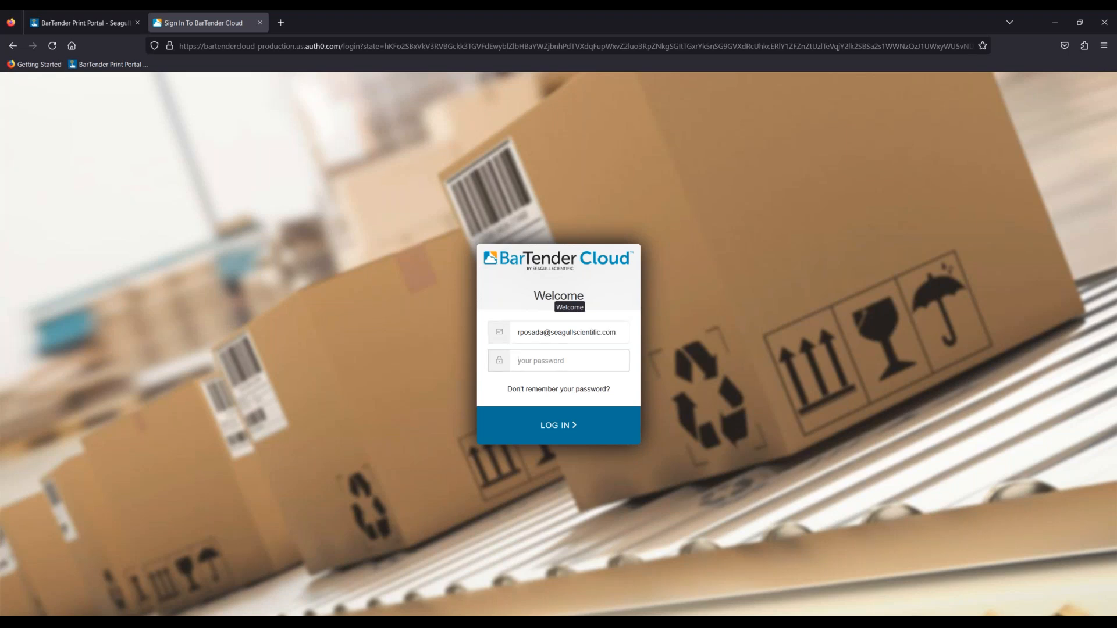
pyautogui.write('••••')
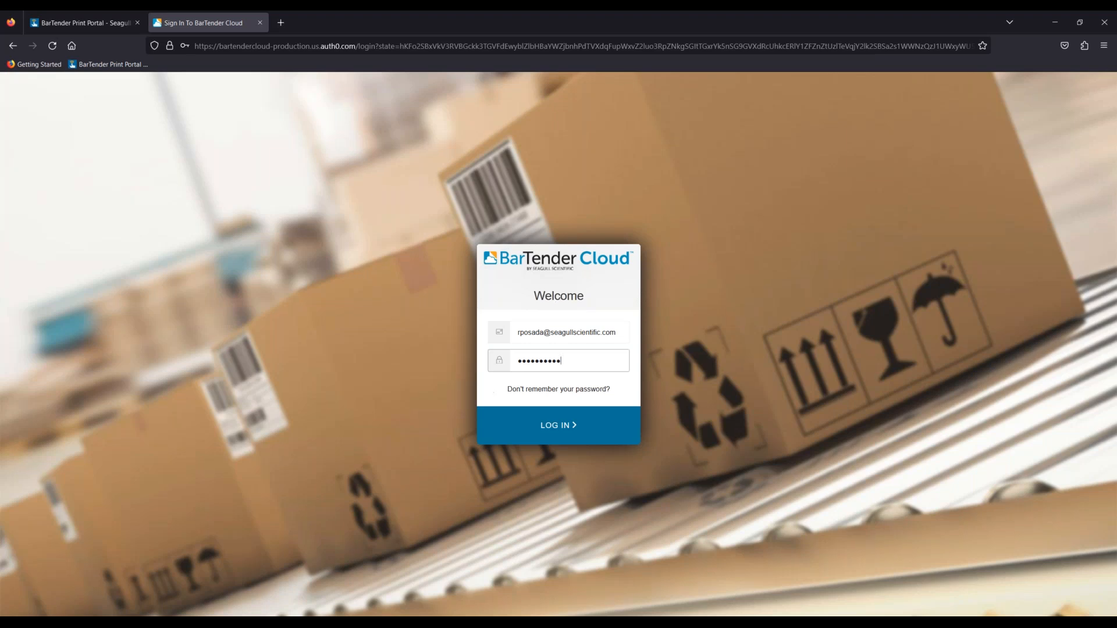
pyautogui.click(572, 428)
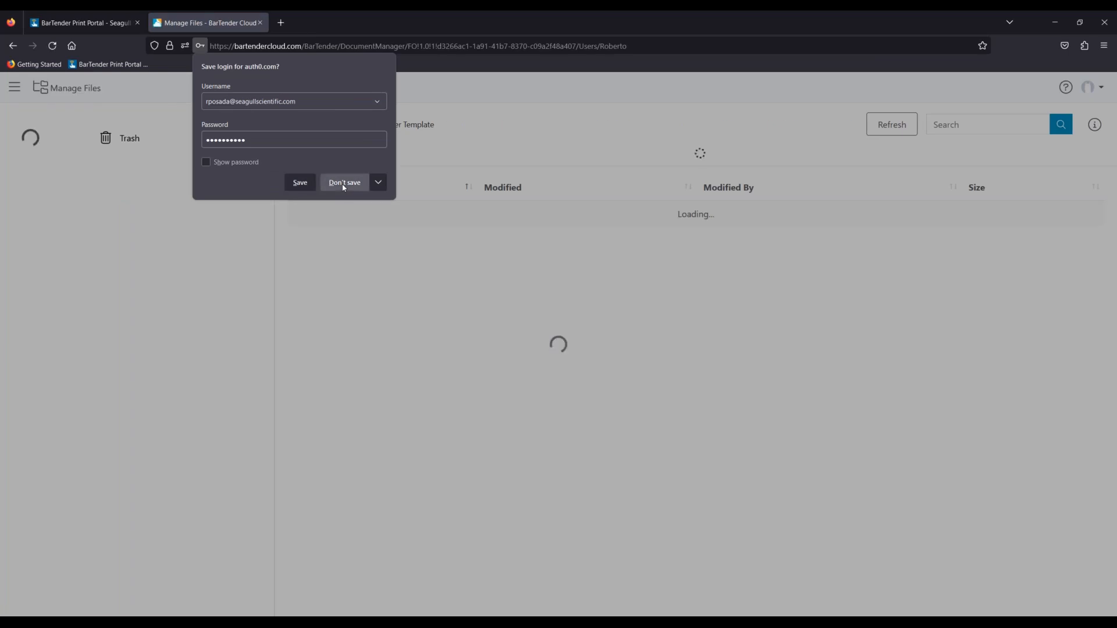
# - Decline saving the login, then reload Manage Files and collapse the Roberto and Users folders
pyautogui.click(344, 182)
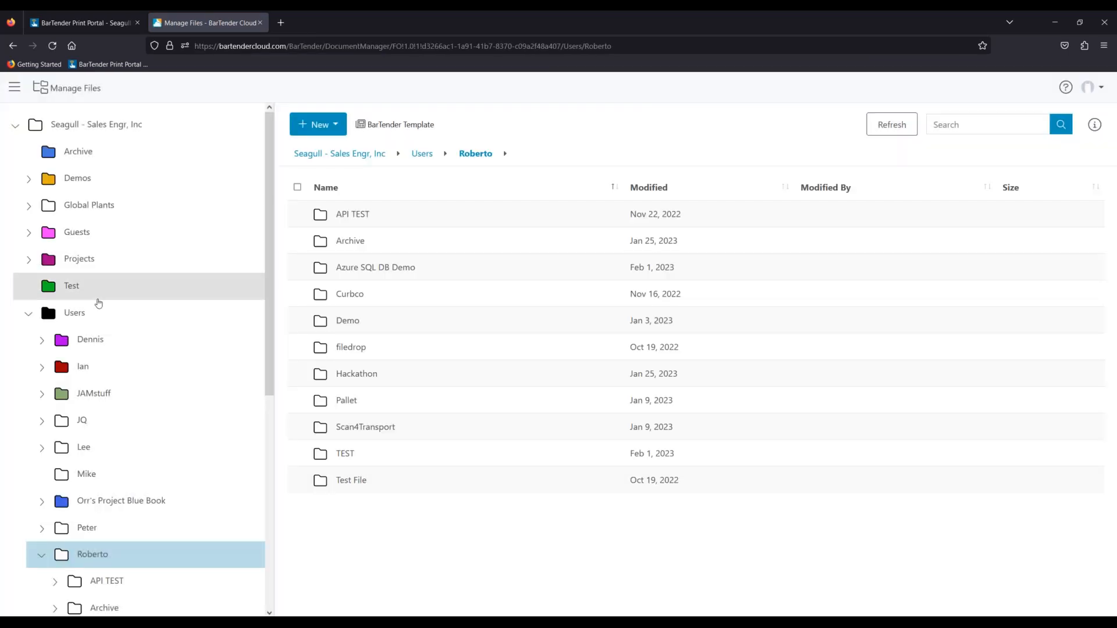
pyautogui.click(28, 313)
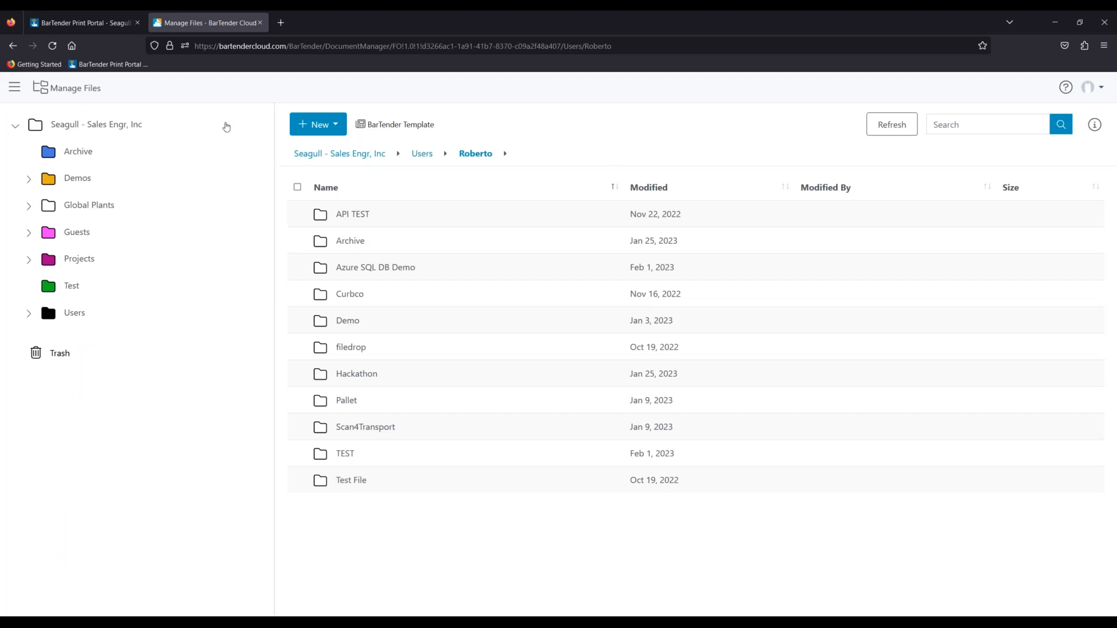
pyautogui.click(15, 88)
pyautogui.click(78, 168)
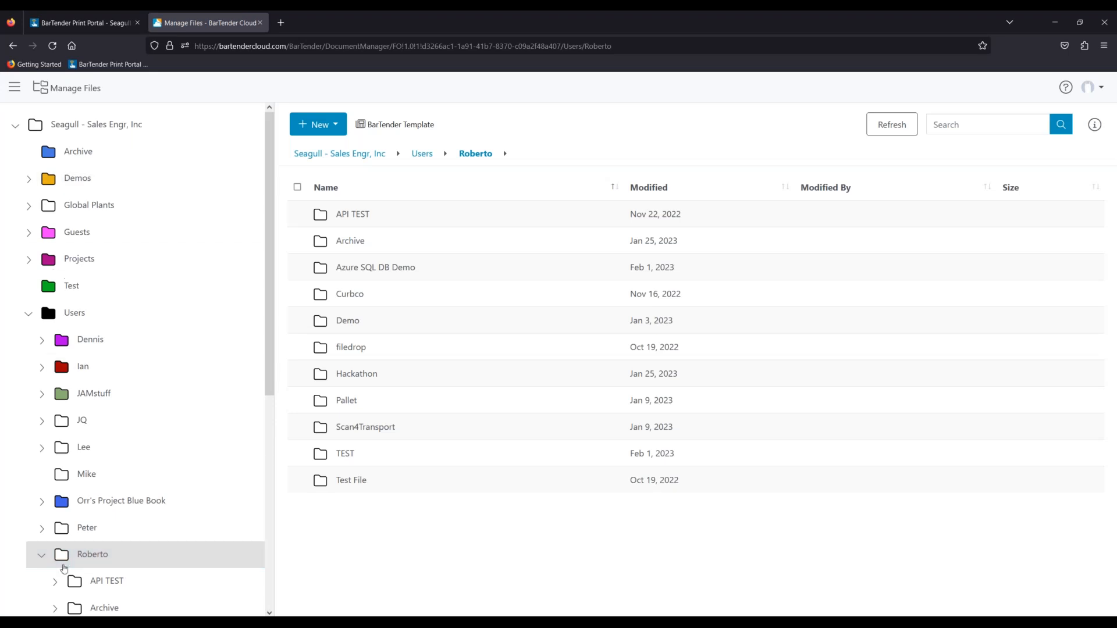
pyautogui.click(42, 555)
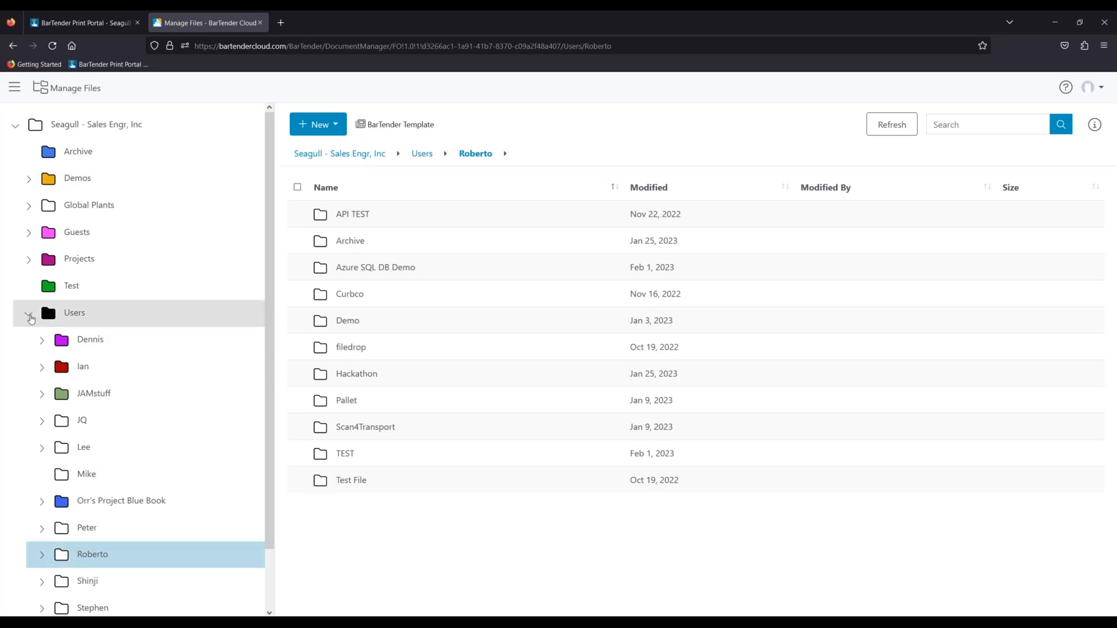
pyautogui.click(29, 313)
# - Open the New template option, then go back to the Manage Files page
pyautogui.click(329, 126)
pyautogui.click(365, 153)
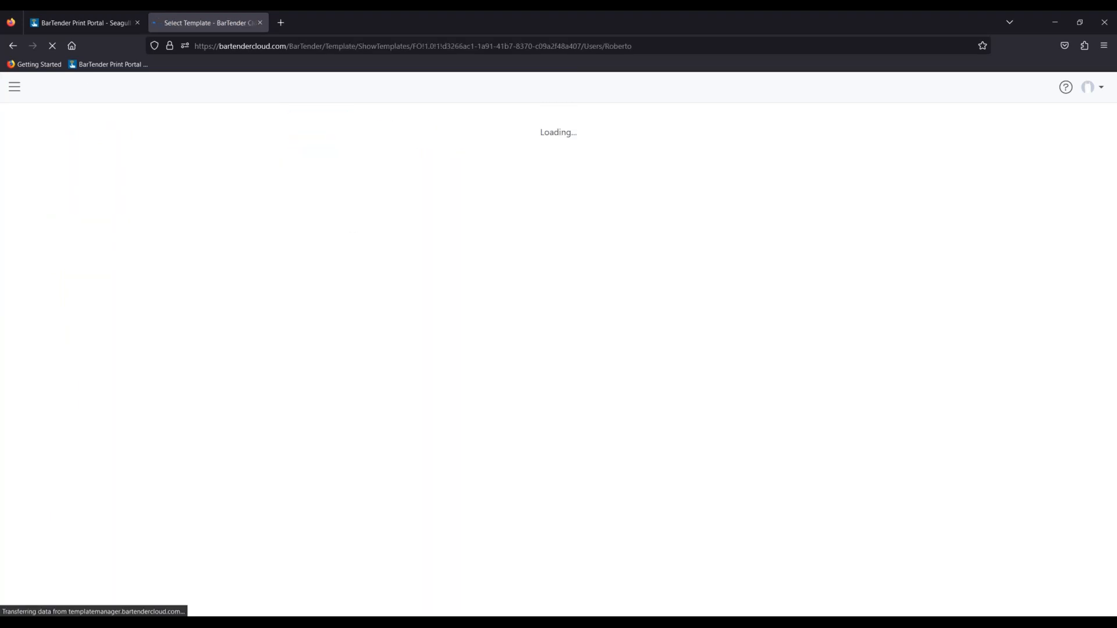
pyautogui.click(15, 48)
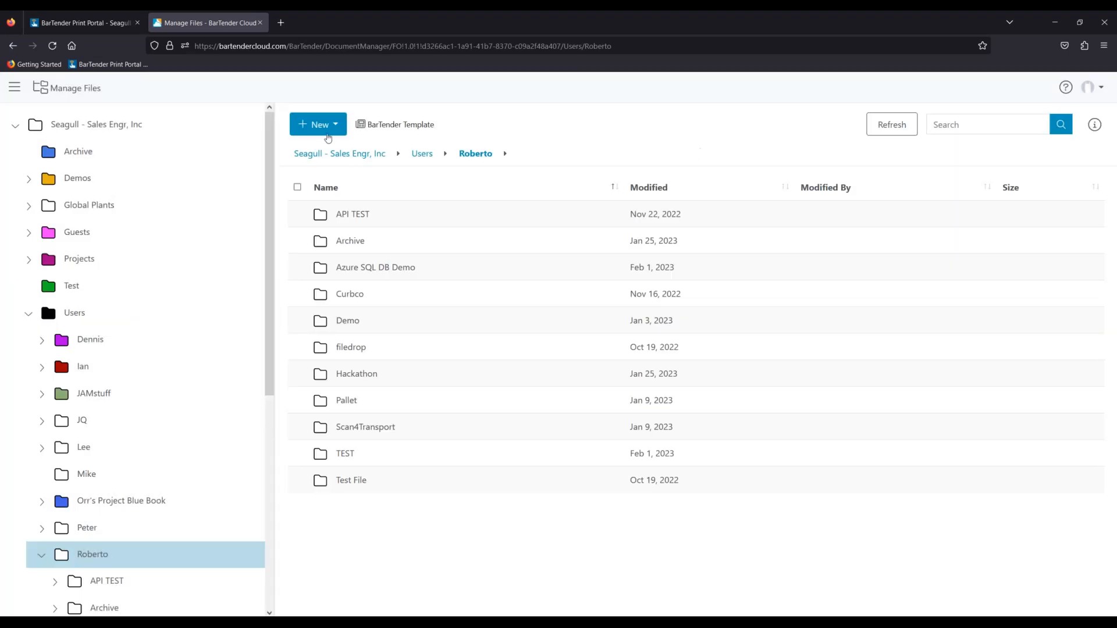
# - Add a 'Mobile Printing' folder under the root Seagull - Sales Engr, Inc folder and open it
pyautogui.click(328, 137)
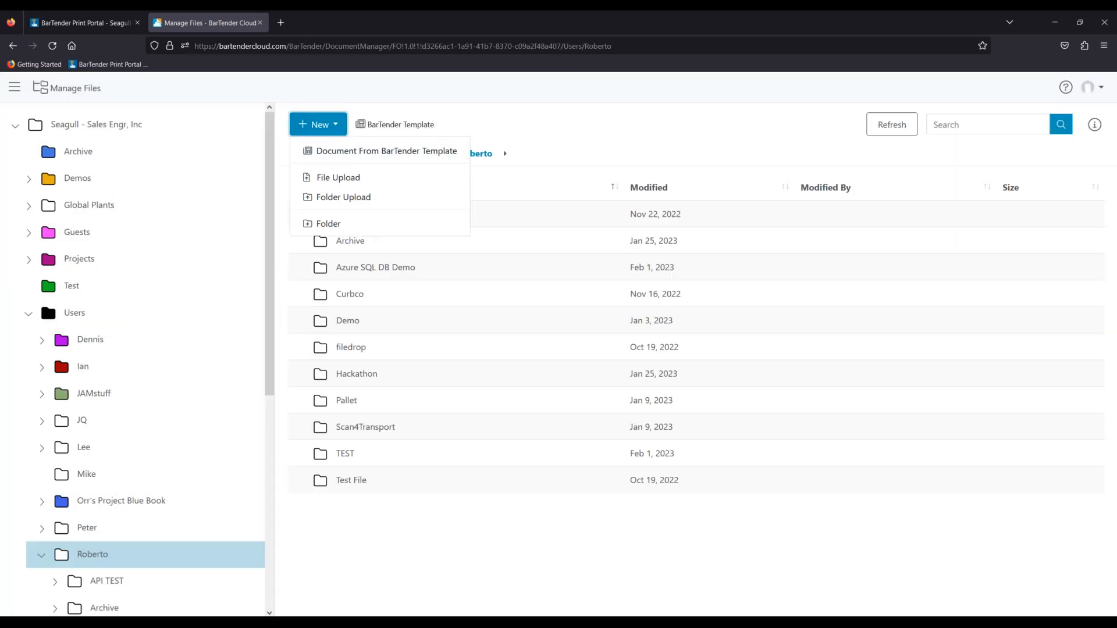
pyautogui.click(329, 223)
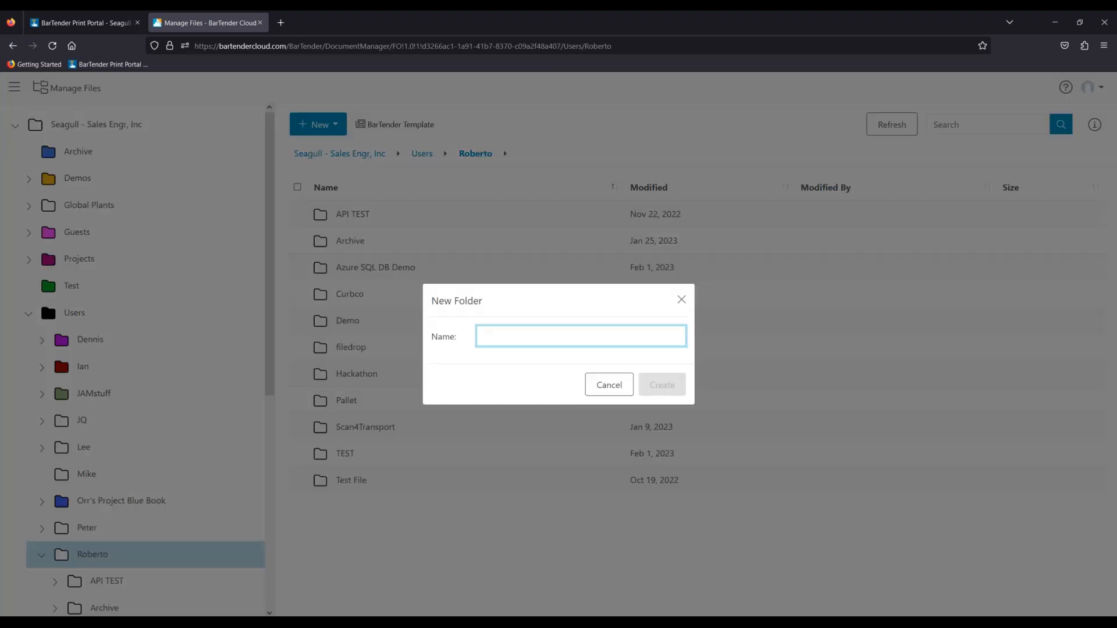
pyautogui.click(609, 384)
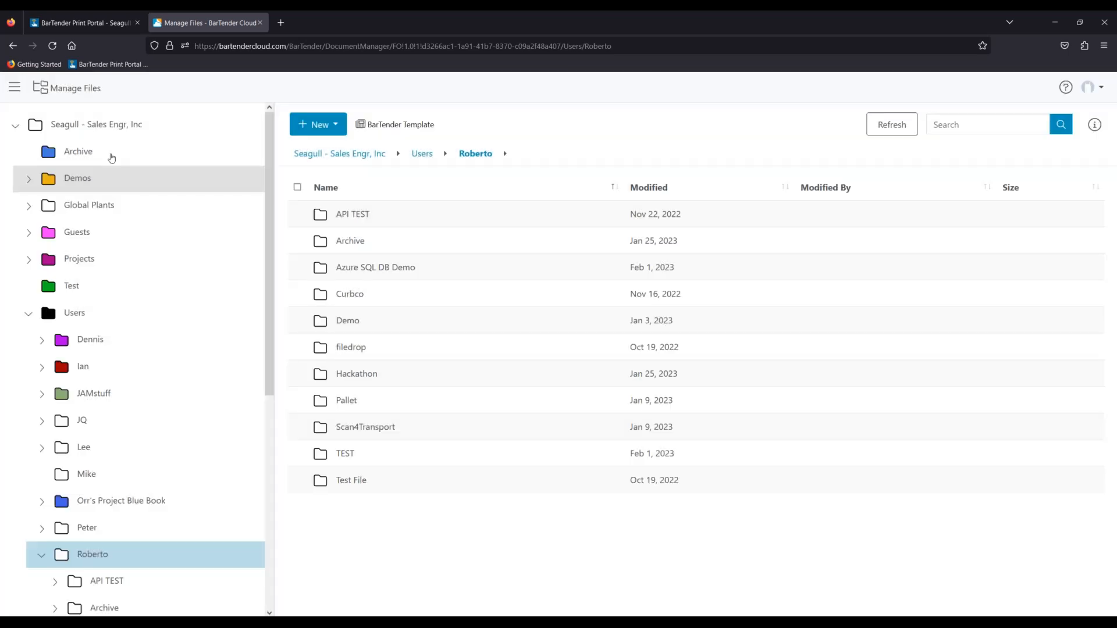
pyautogui.click(116, 128)
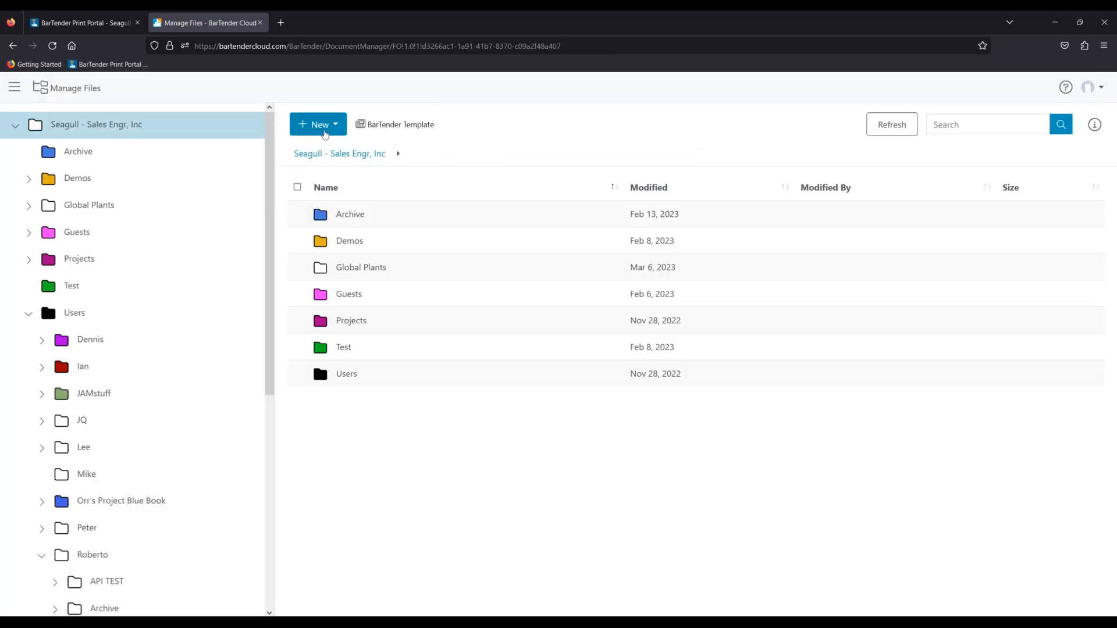
pyautogui.click(318, 125)
pyautogui.click(357, 224)
pyautogui.write('Mobi')
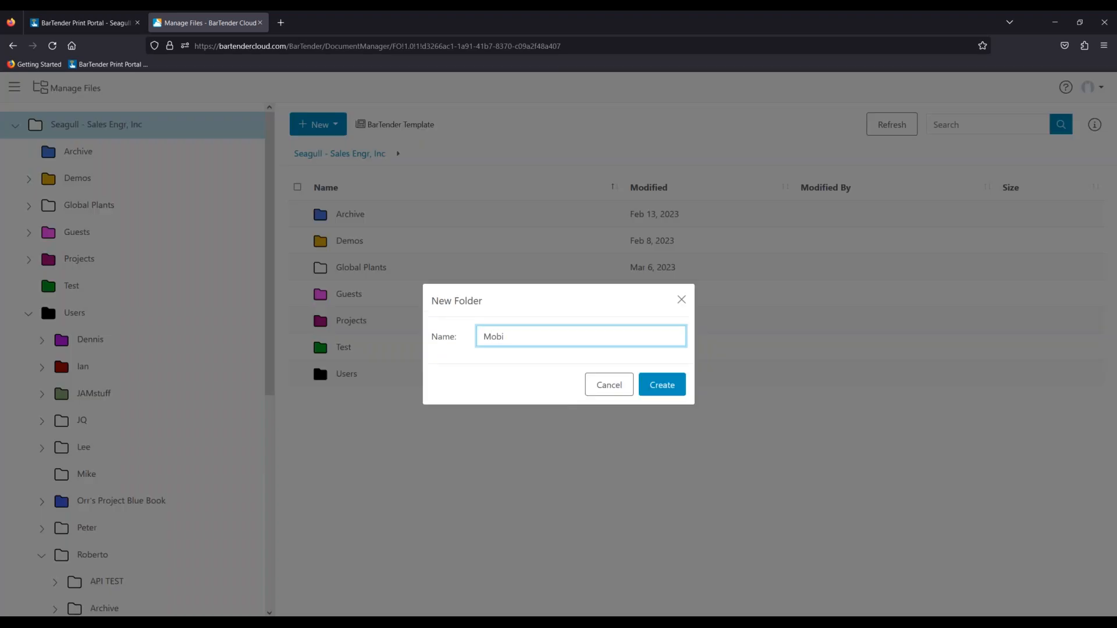
pyautogui.write('le Printin')
pyautogui.write('ing')
pyautogui.press('Return')
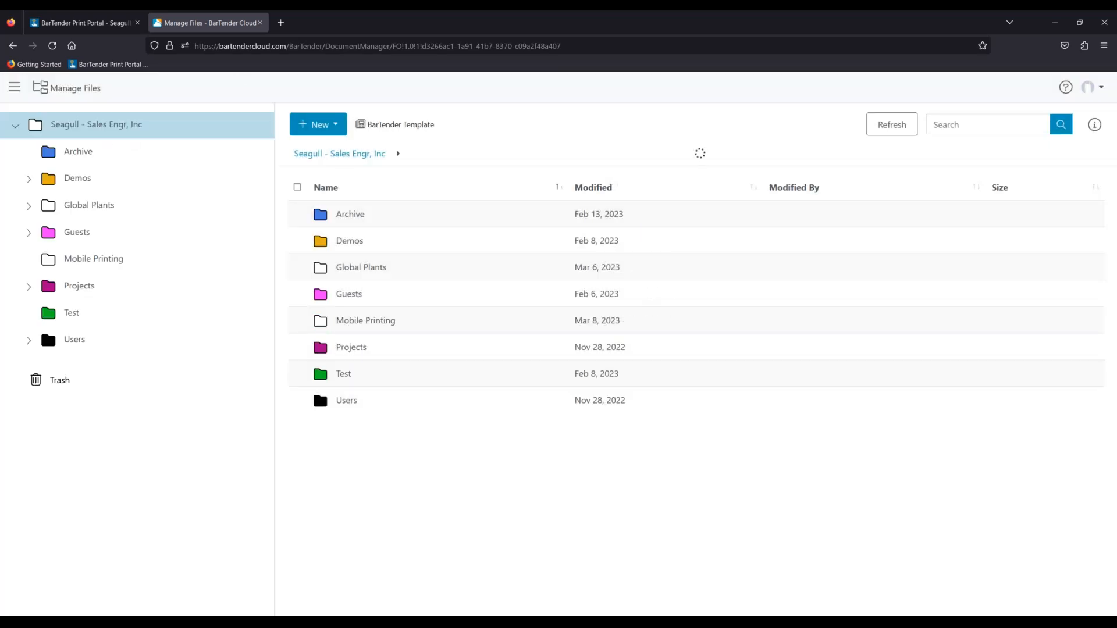
pyautogui.click(112, 260)
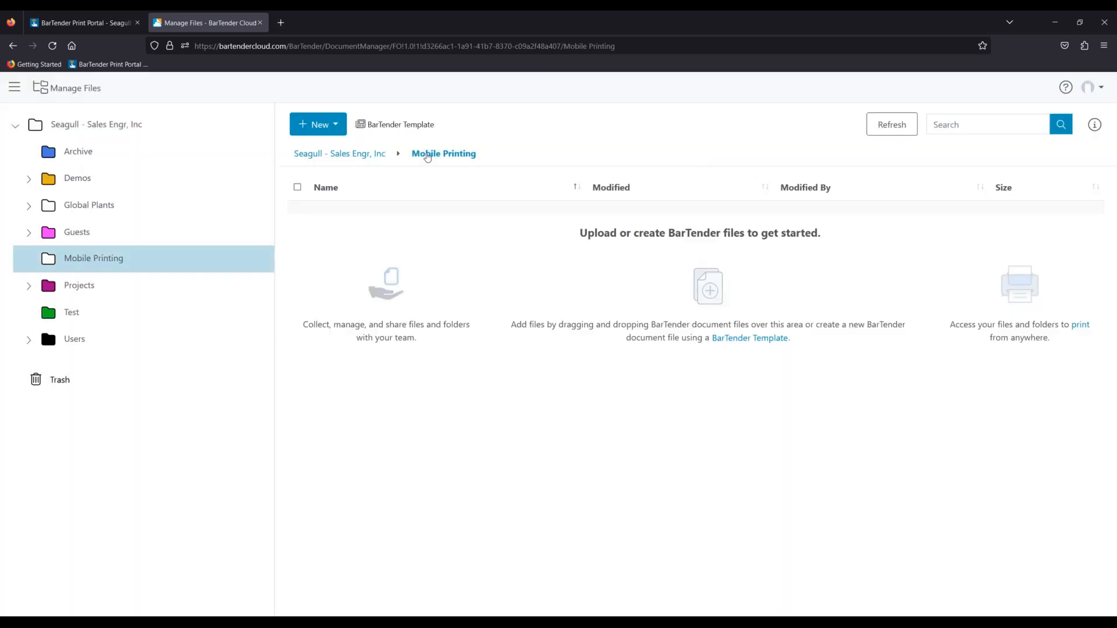
pyautogui.click(321, 124)
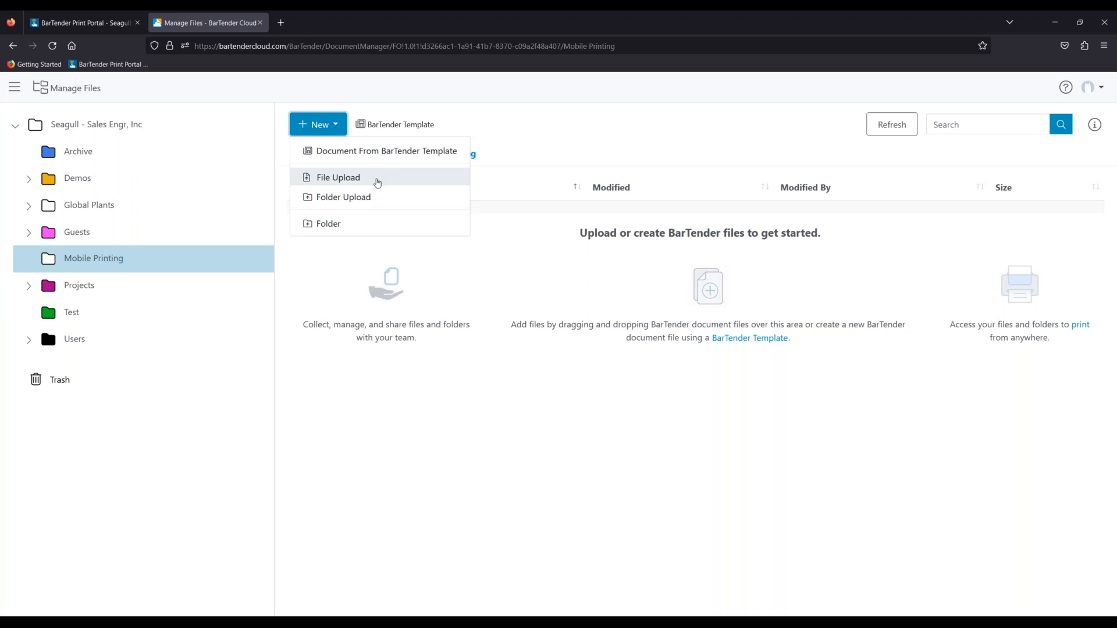
# - Upload the Mobile Printing_Azure_AutoPro.btw label file into the Mobile Printing folder
pyautogui.click(377, 183)
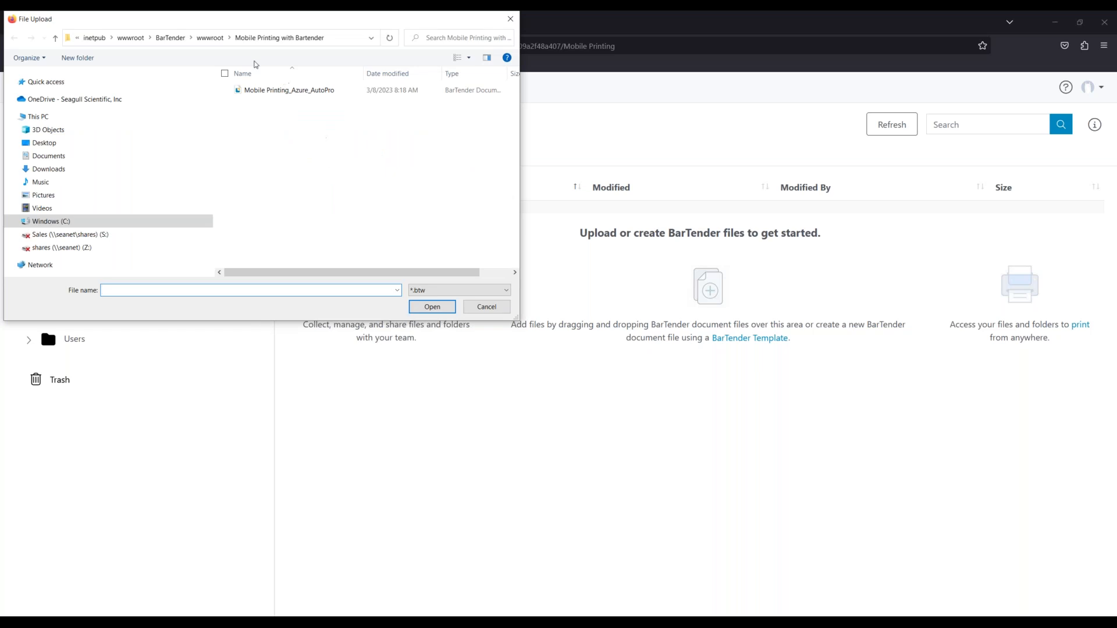
pyautogui.click(297, 97)
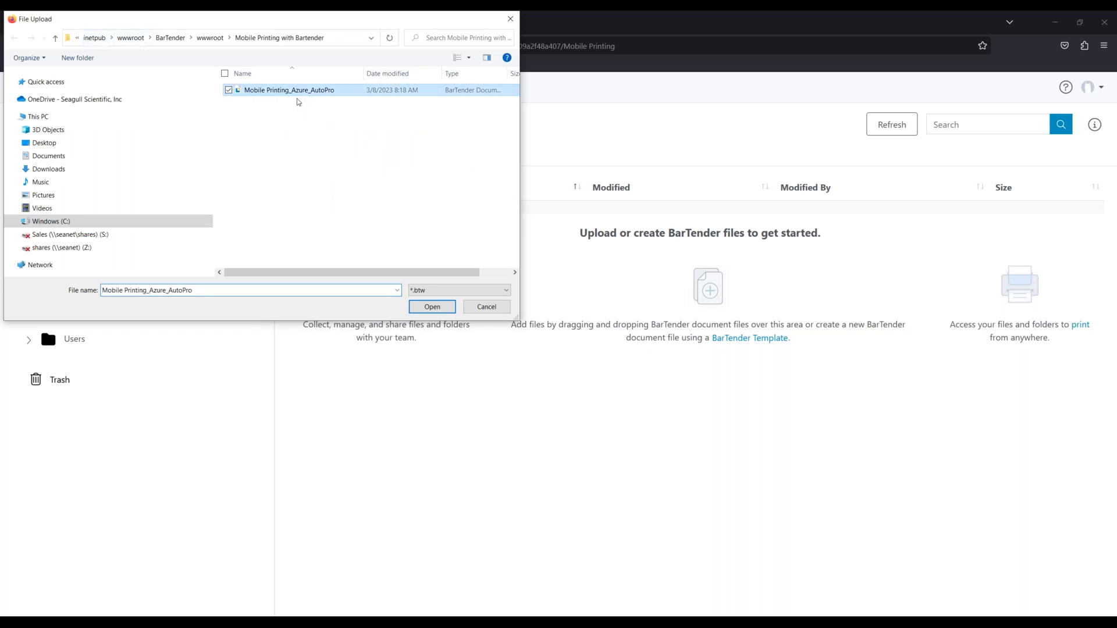
pyautogui.click(438, 309)
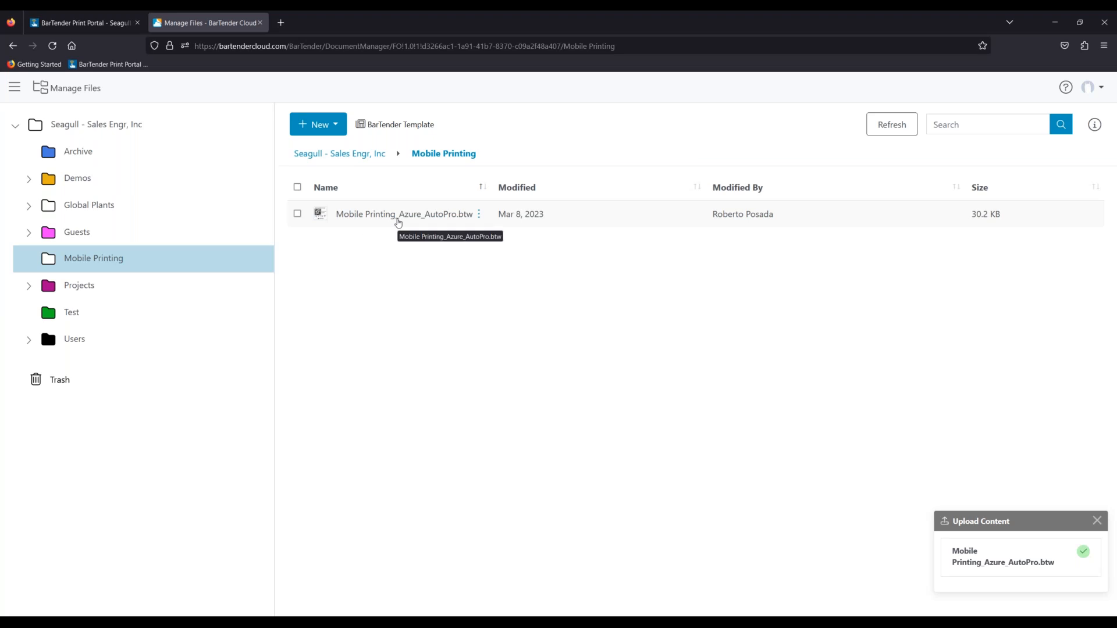
# - Open Mobile Printing_Azure_AutoPro.btw in the Print Console with its label preview
pyautogui.click(394, 218)
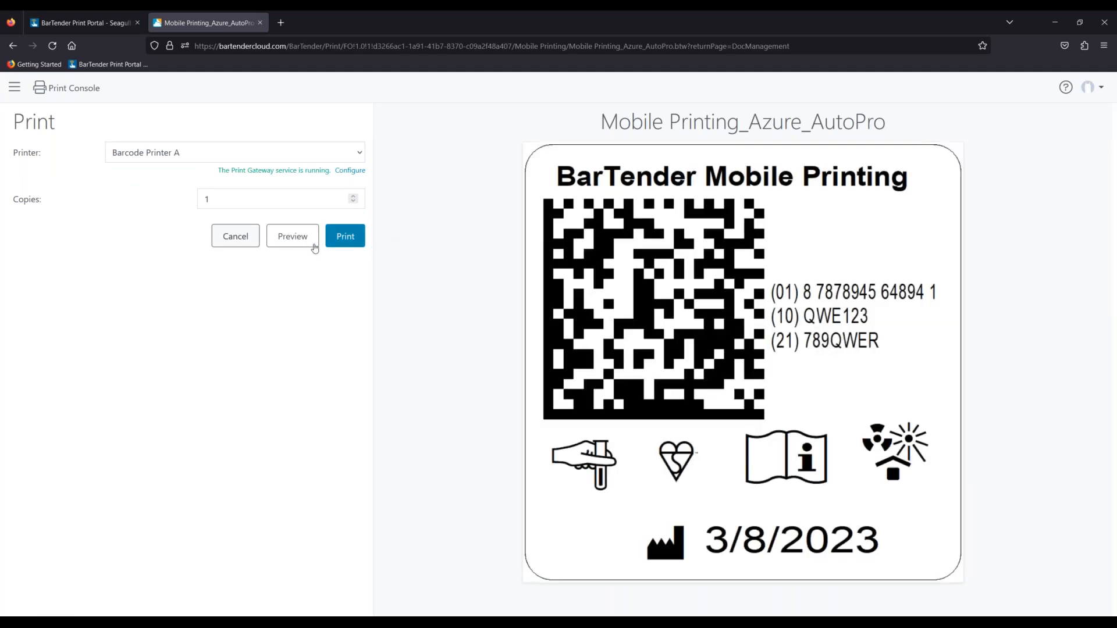
# - Print only record 1 of 13 to Barcode Printer A, then go to the Print Portal tab
pyautogui.click(342, 246)
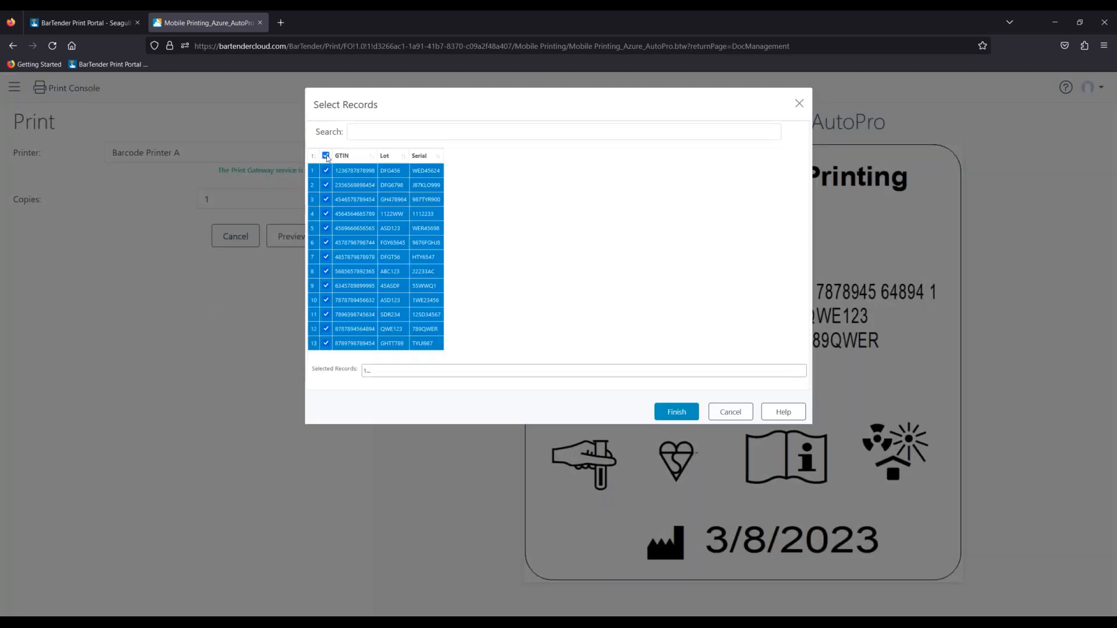
pyautogui.click(326, 155)
pyautogui.click(326, 170)
pyautogui.click(678, 413)
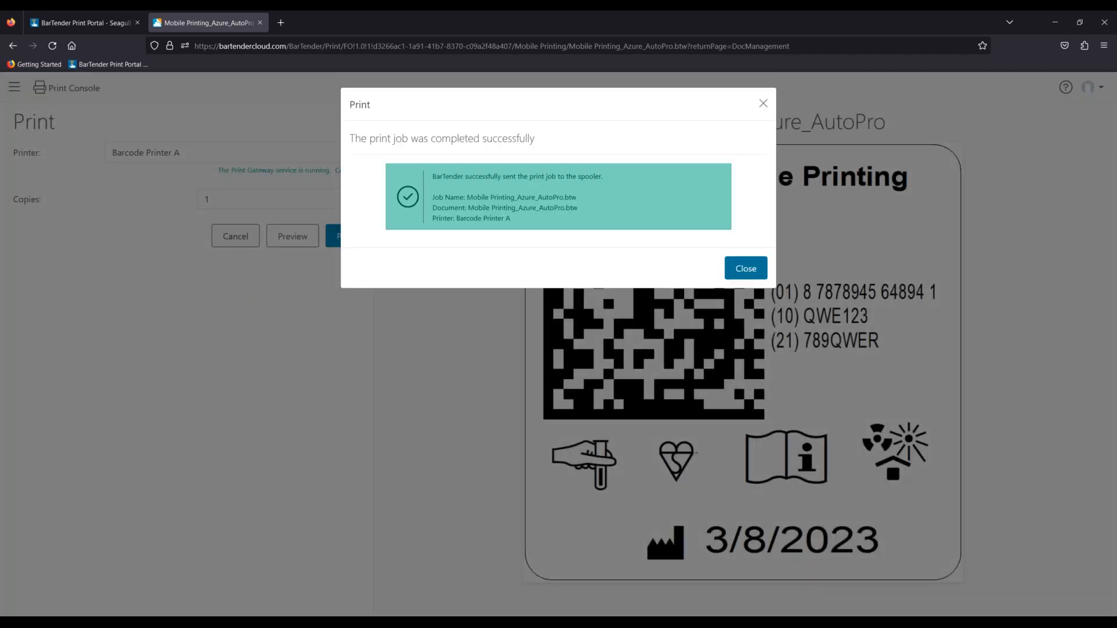
pyautogui.click(746, 268)
pyautogui.click(96, 29)
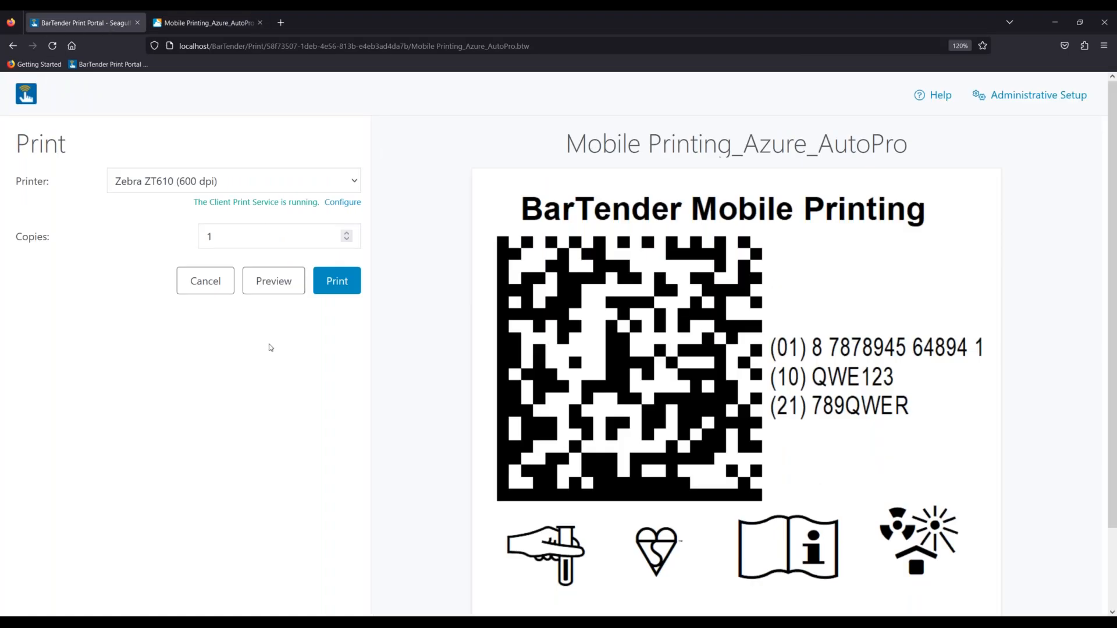
# - Return to the Mobile Printing_Azure_AutoPro Cloud tab and minimize Firefox to reveal BarTender Designer
pyautogui.click(184, 23)
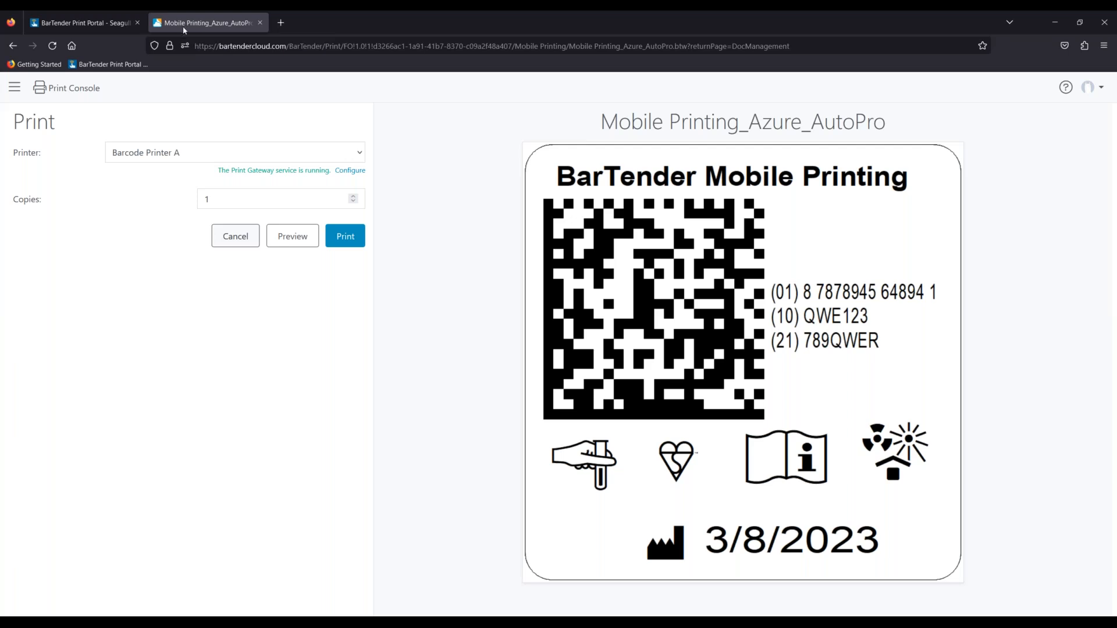
pyautogui.click(1047, 22)
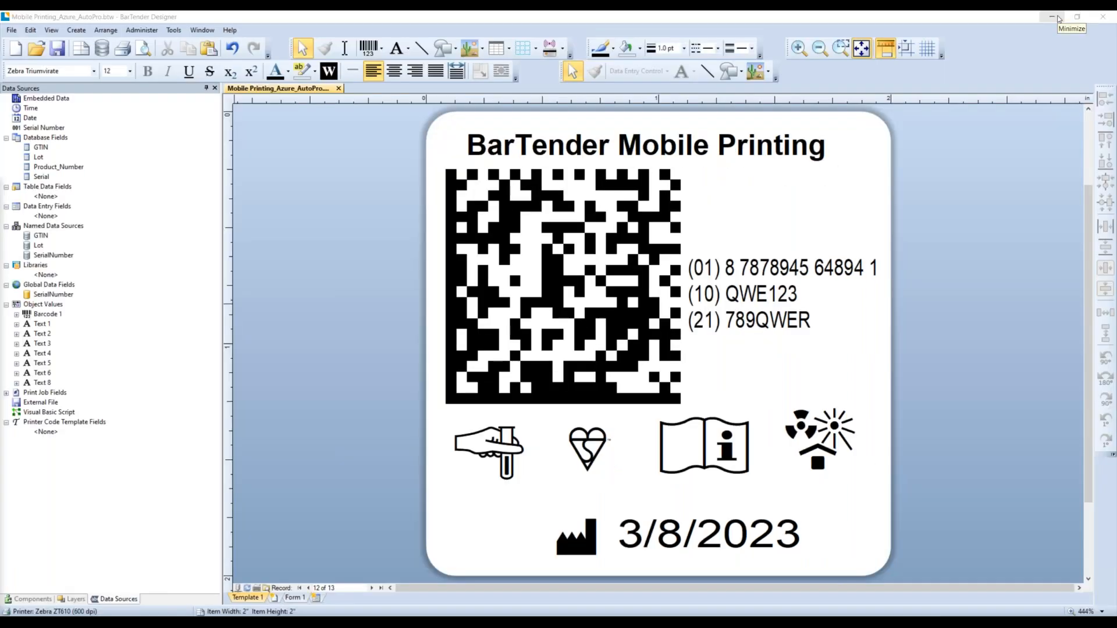
# - Cycle between the Designer and browser windows, then drag the iPhone mirror window onto the screen
pyautogui.click(1058, 19)
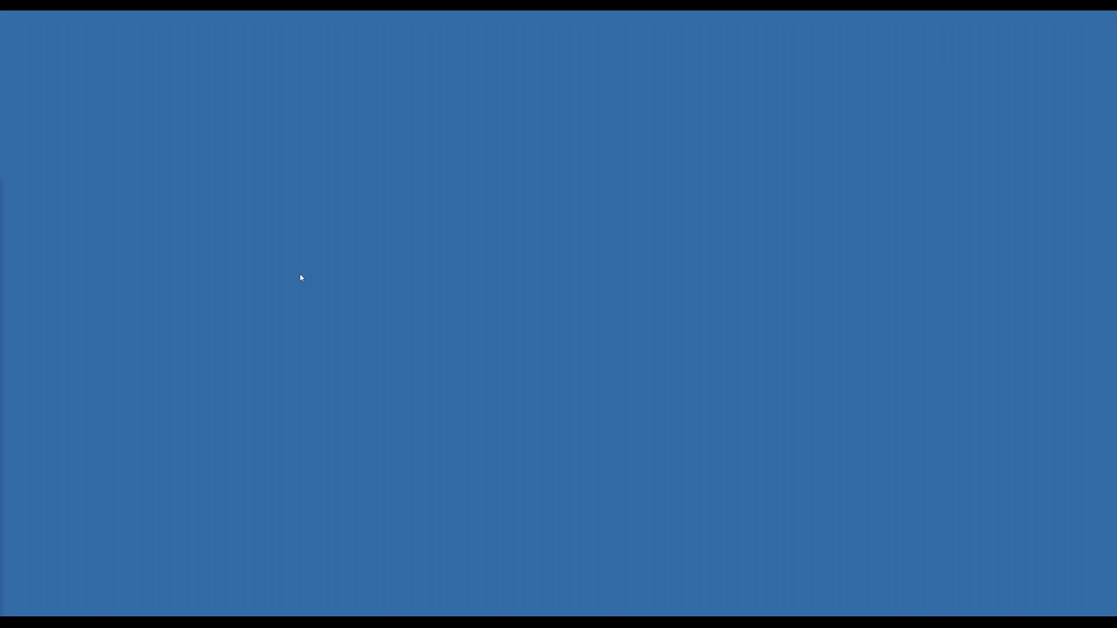
pyautogui.hotkey('alt', 'Tab')
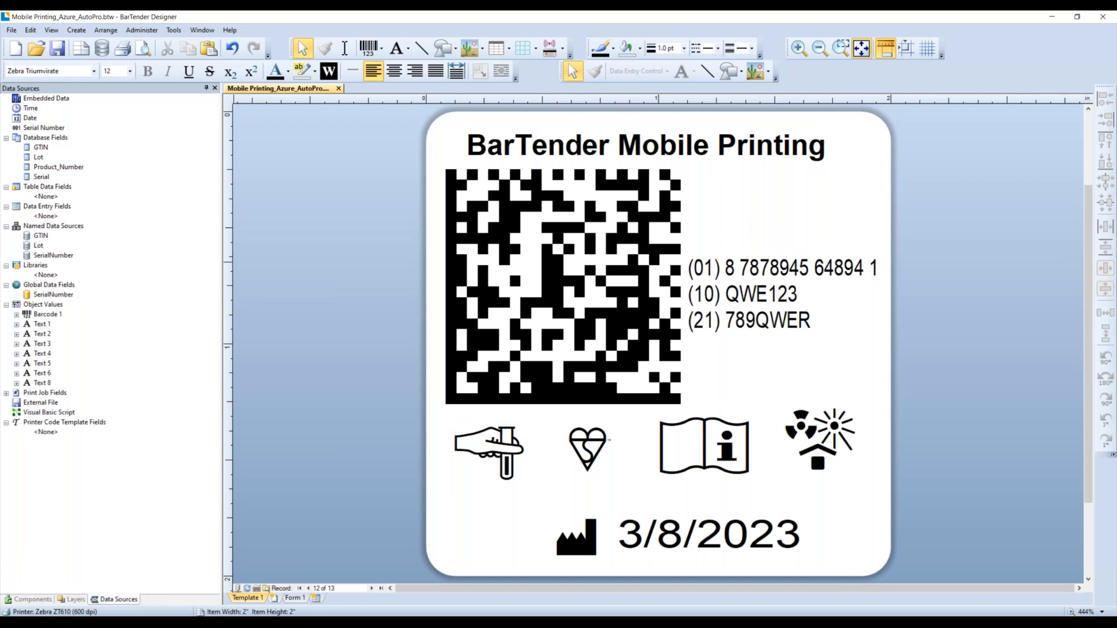
pyautogui.hotkey('alt', 'Tab')
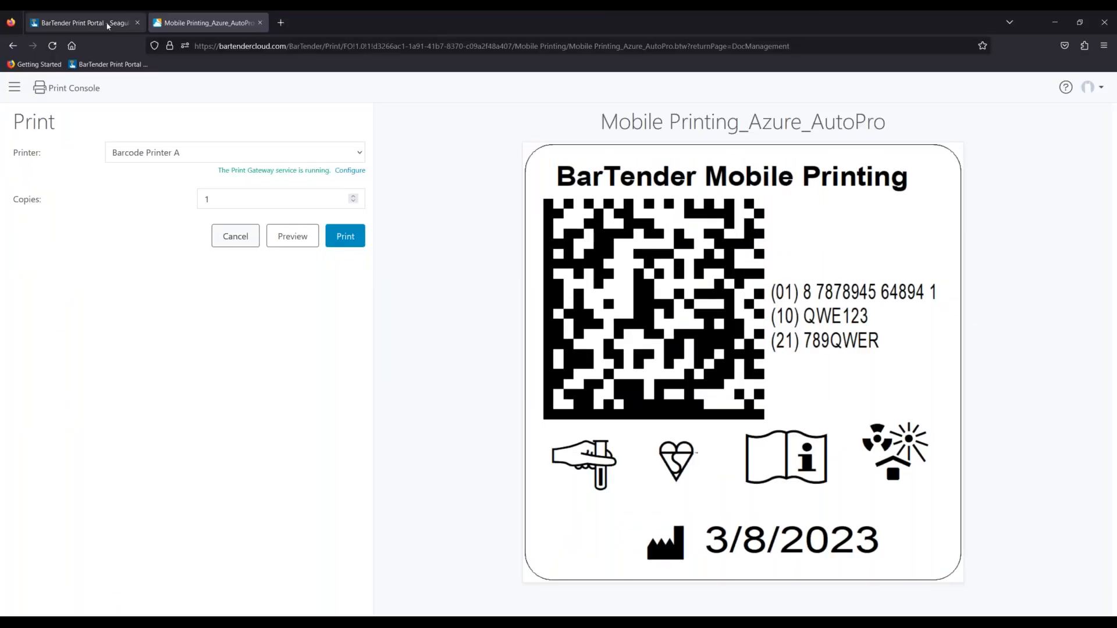
pyautogui.hotkey('alt', 'Tab')
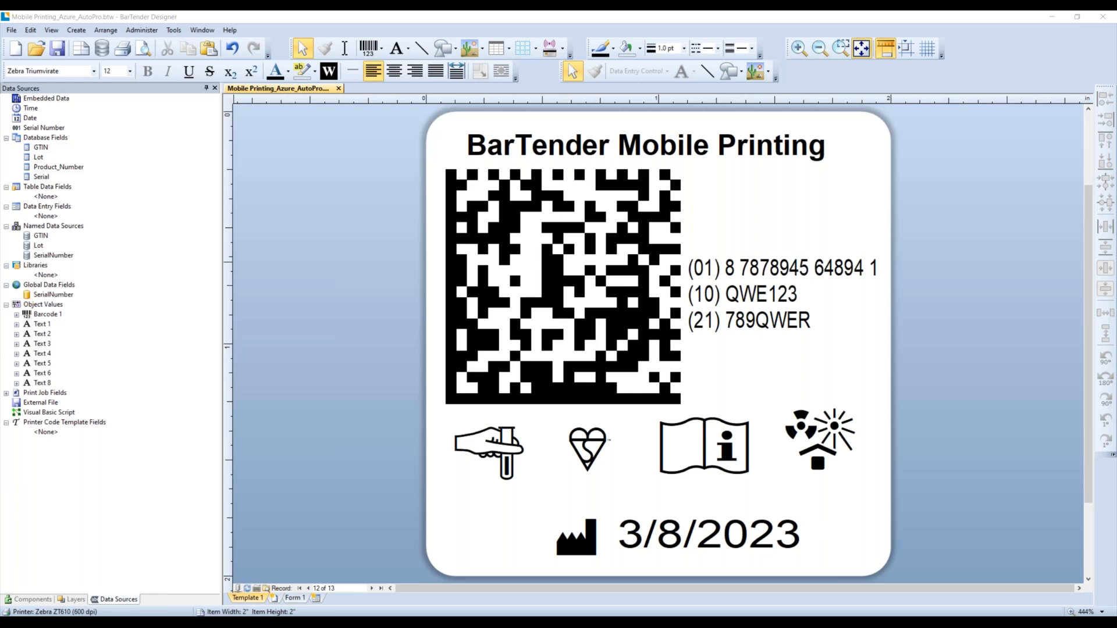
pyautogui.moveTo(0, 203); pyautogui.dragTo(405, 179)
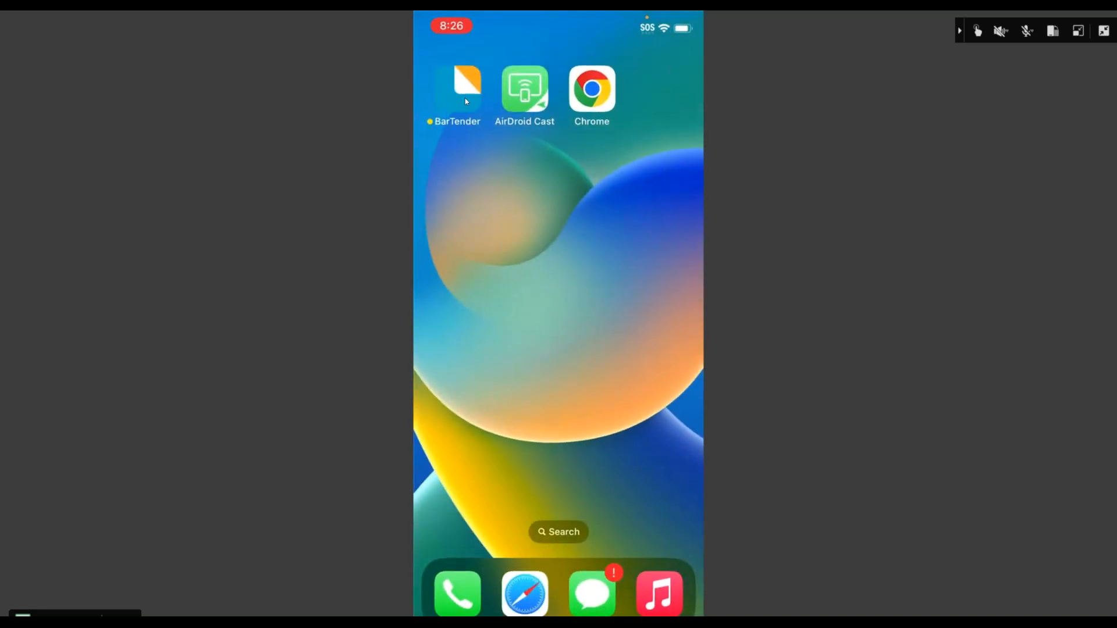
pyautogui.click(465, 100)
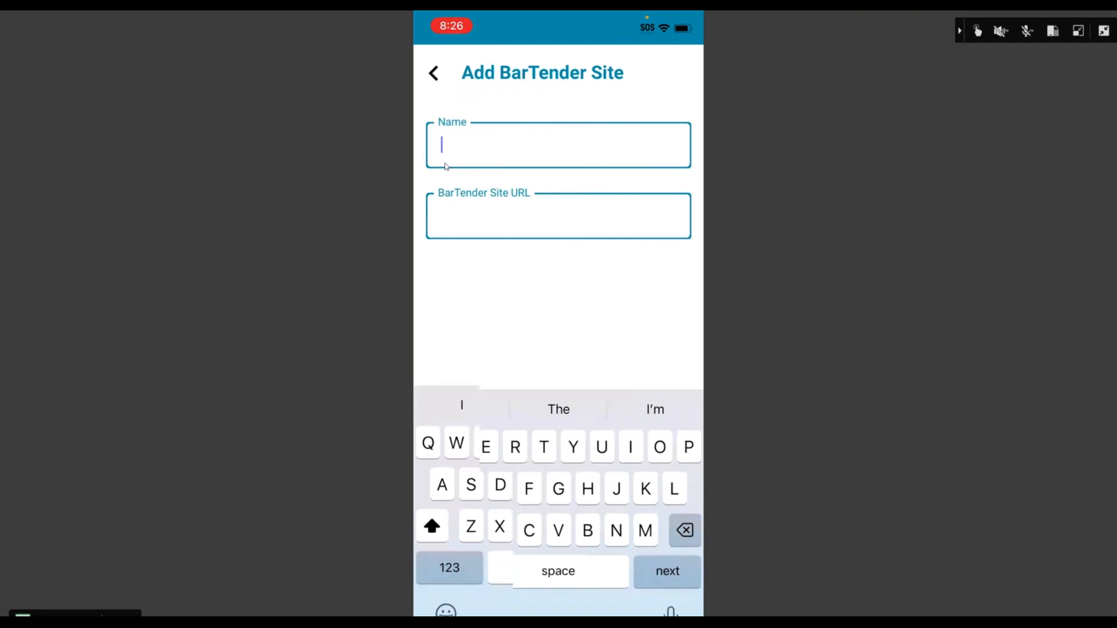
pyautogui.write('Roberto')
pyautogui.write("'s Print P")
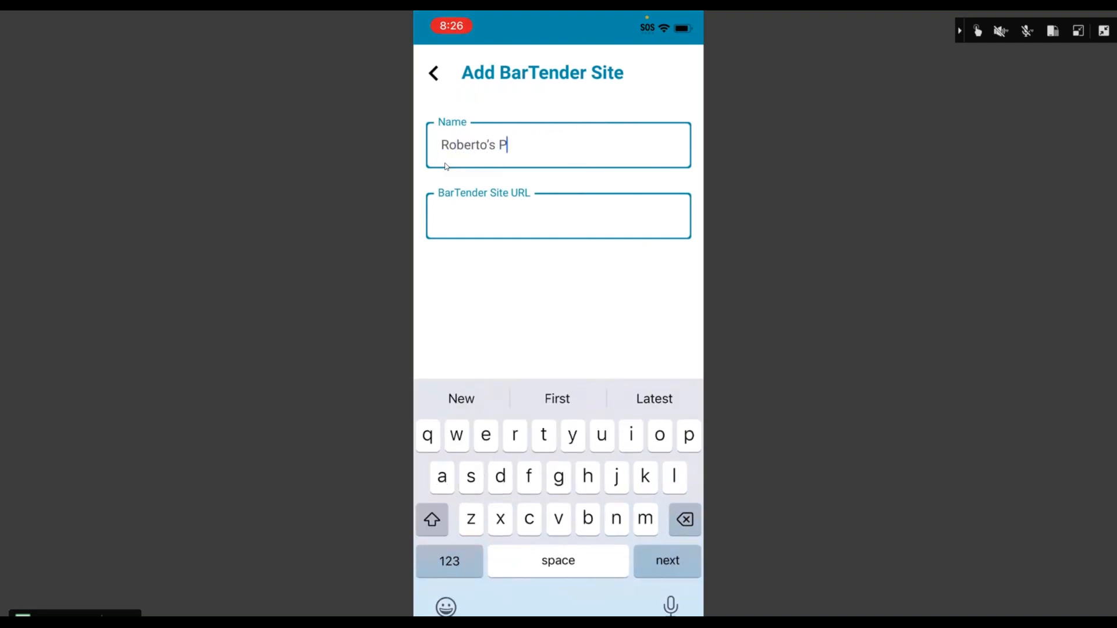
pyautogui.write('ort')
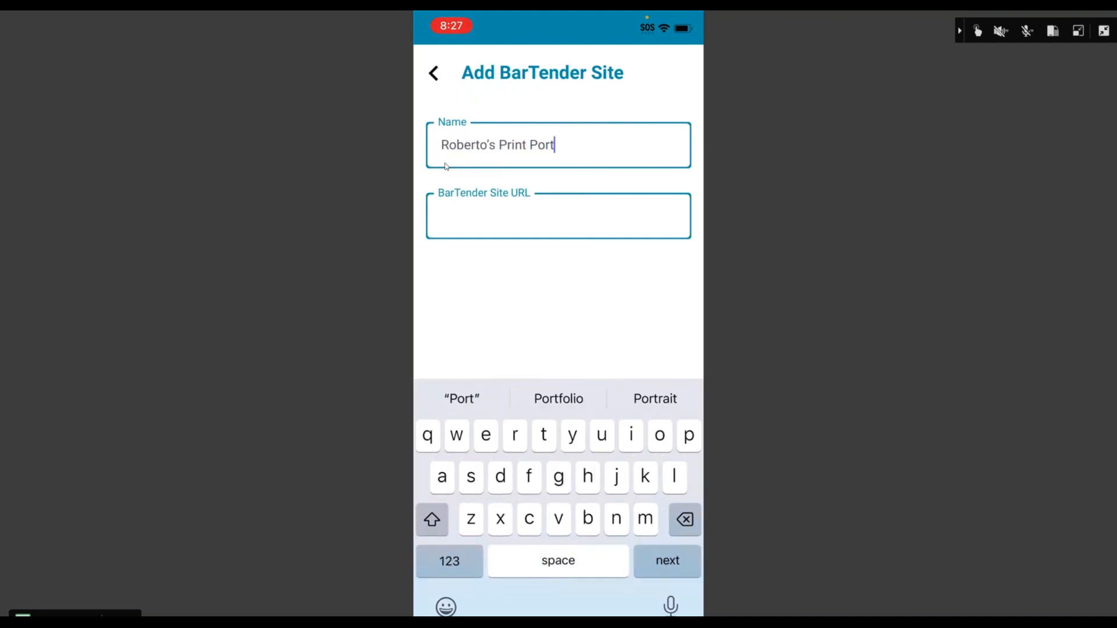
pyautogui.press('Tab')
pyautogui.write('http://192.168.0.115/bartender/Browse')
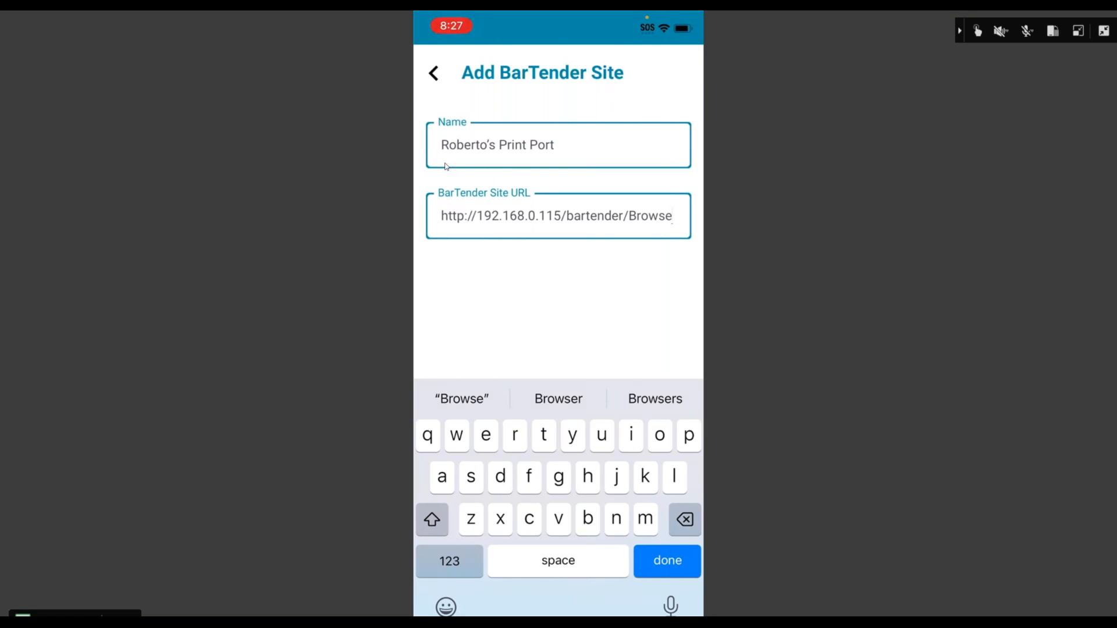
pyautogui.press('Return')
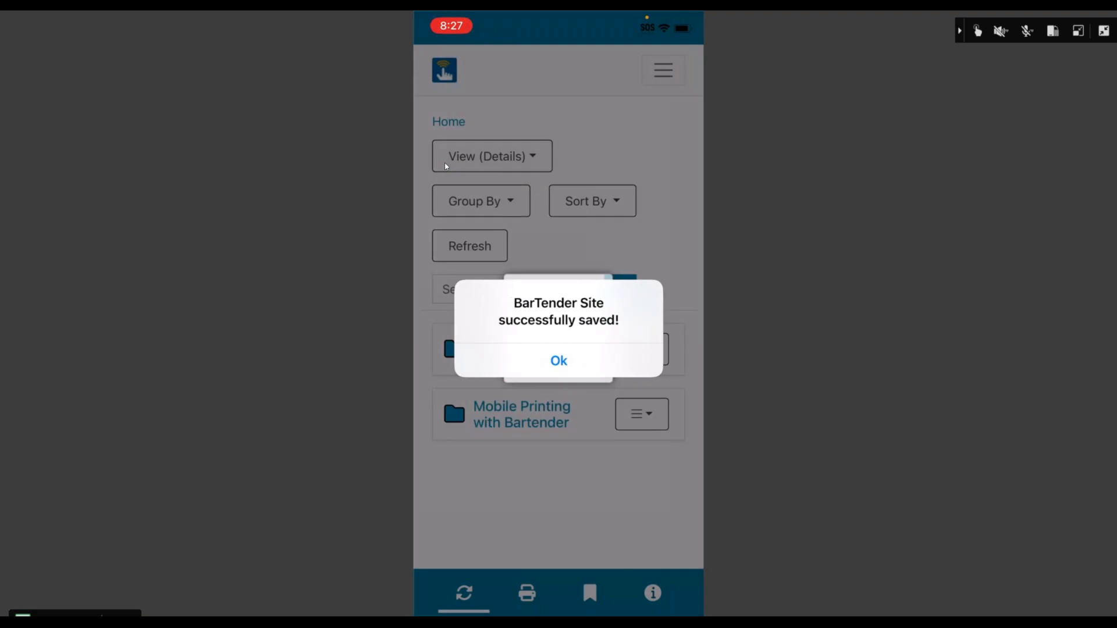
# - Dismiss the site-saved alert and select all database records of the medical label
pyautogui.press('Return')
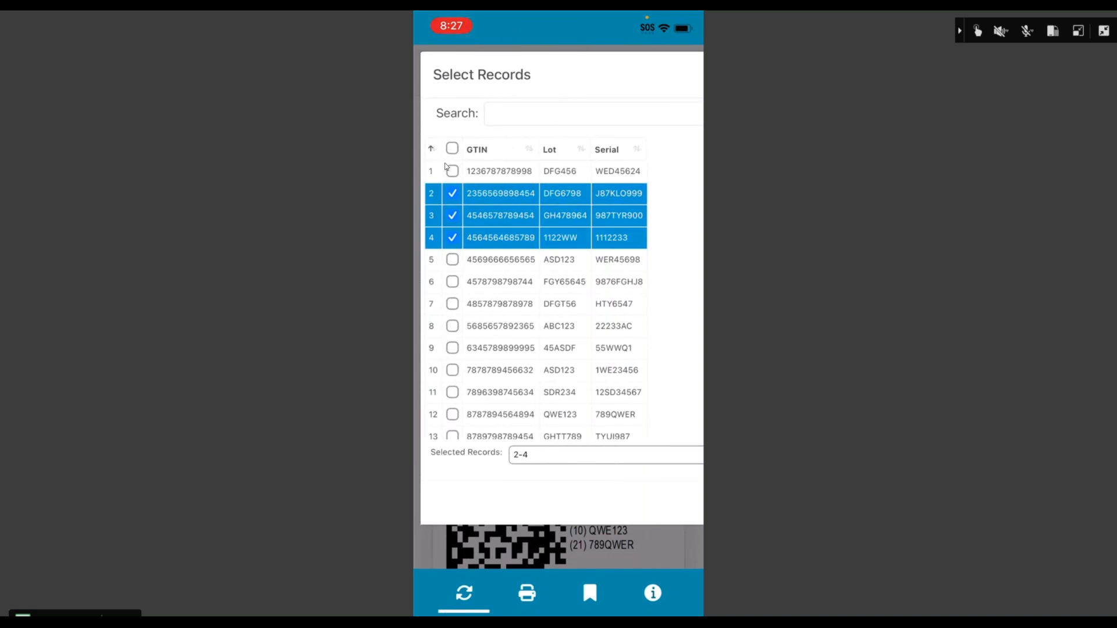
pyautogui.click(452, 148)
pyautogui.hscroll(8, 446, 167)
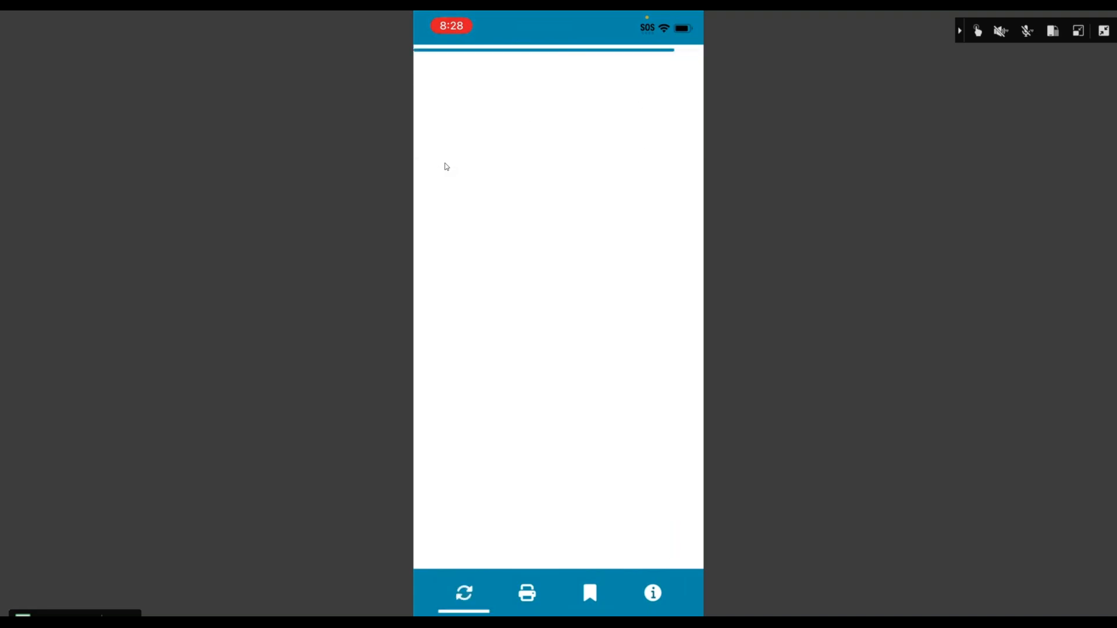
# - Log in to BarTender Cloud with the account e-mail and password, correcting typos in the e-mail
pyautogui.click(445, 167)
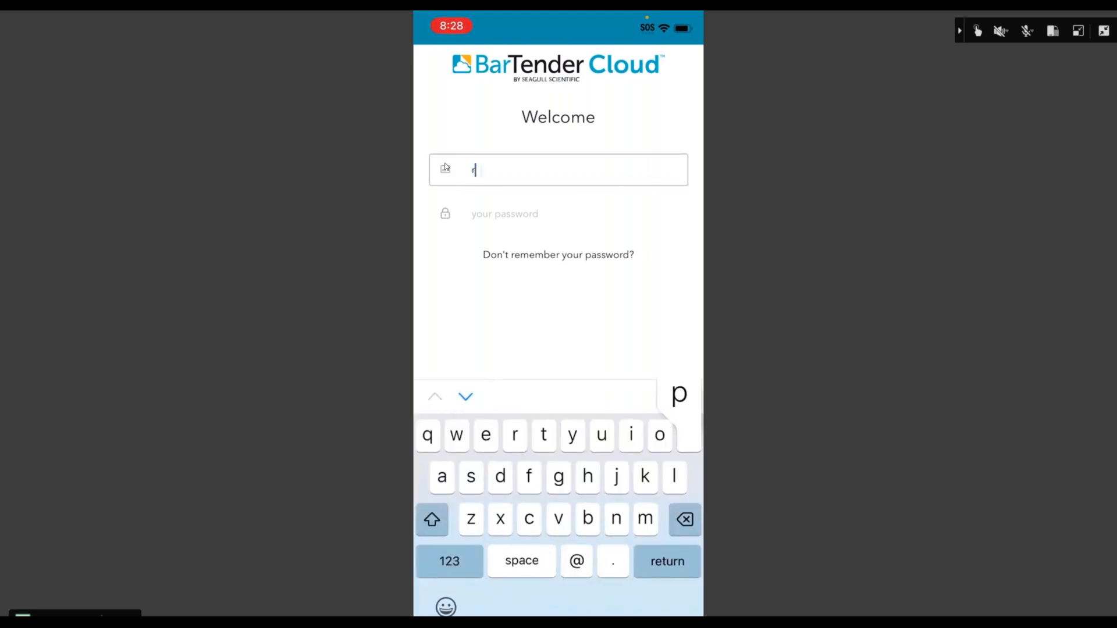
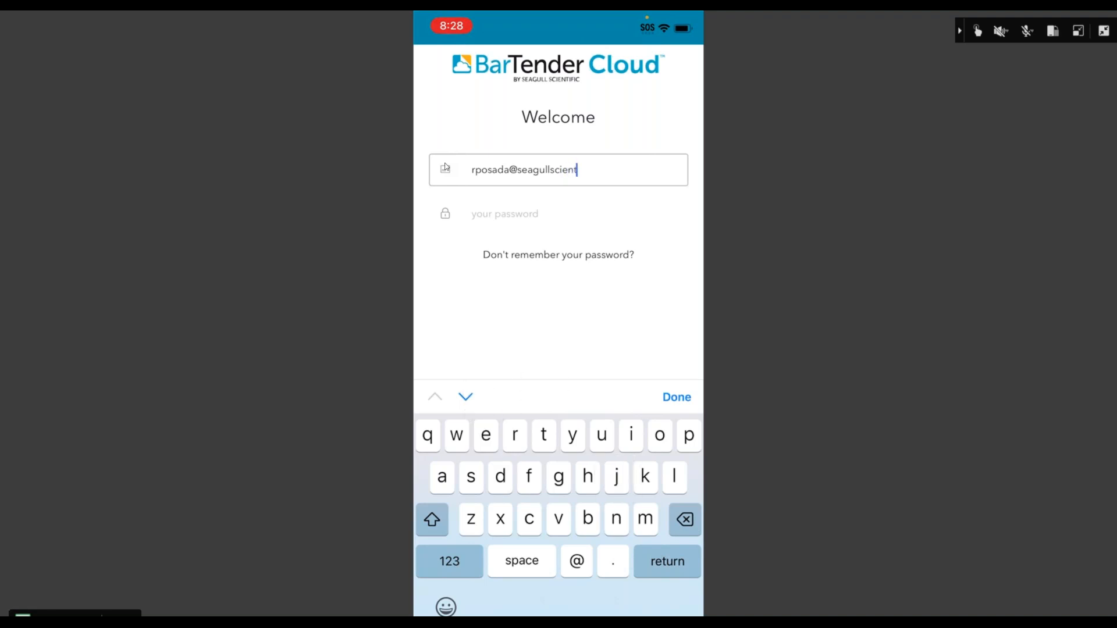
pyautogui.press('Return')
pyautogui.write('•••••')
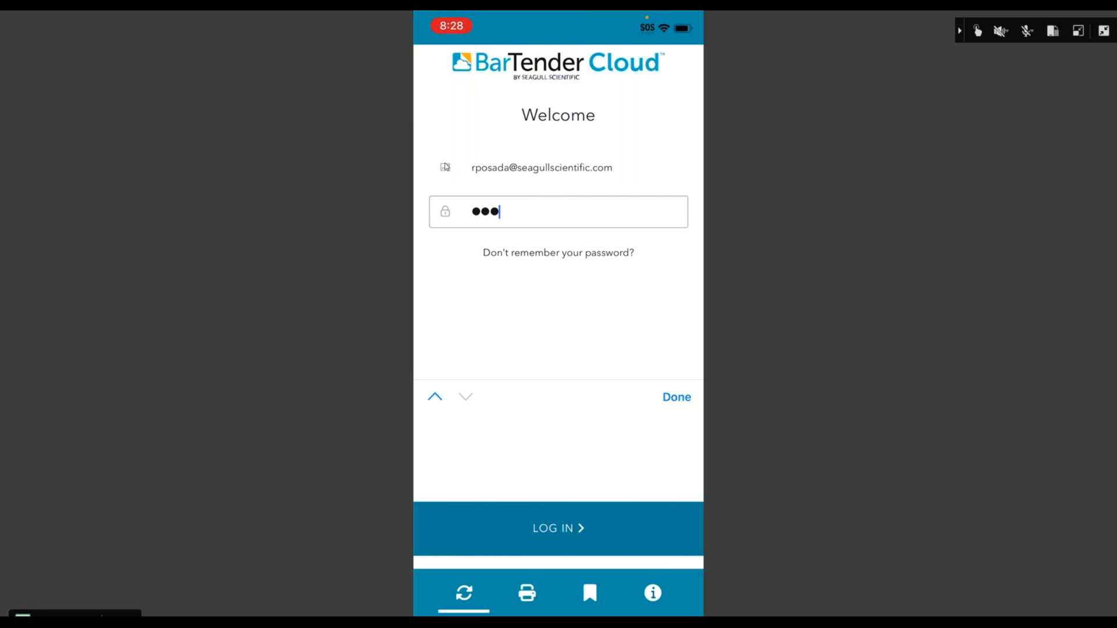
pyautogui.write('•••••')
pyautogui.press('Return')
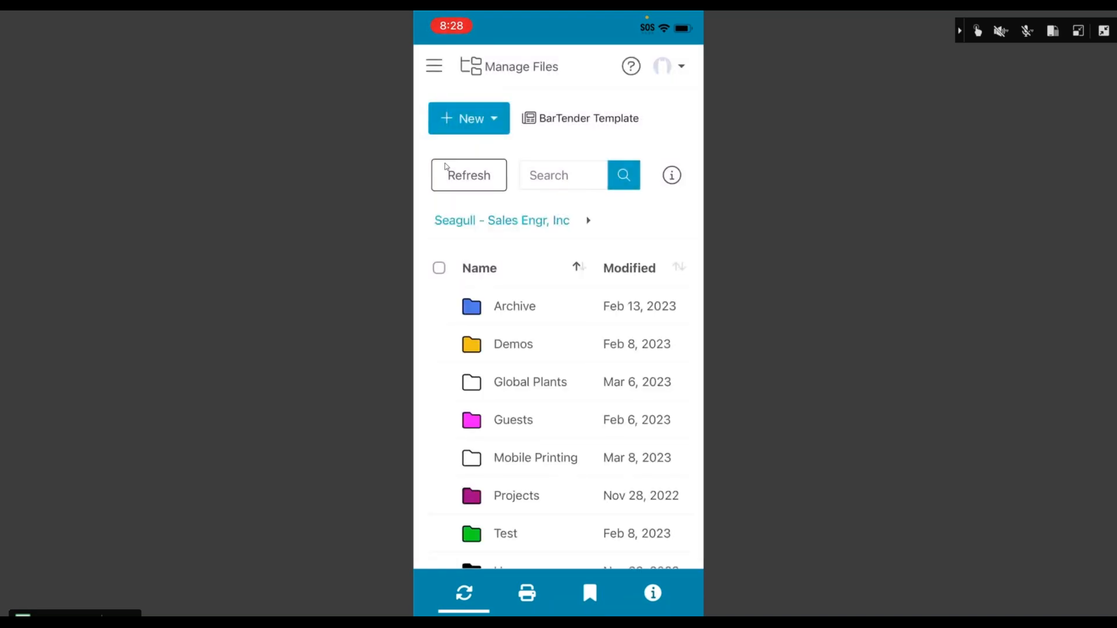
# - Open the Mobile Printing folder and tap its Mobile Printing_Azure label file
pyautogui.scroll(-1, 558, 401)
pyautogui.click(532, 426)
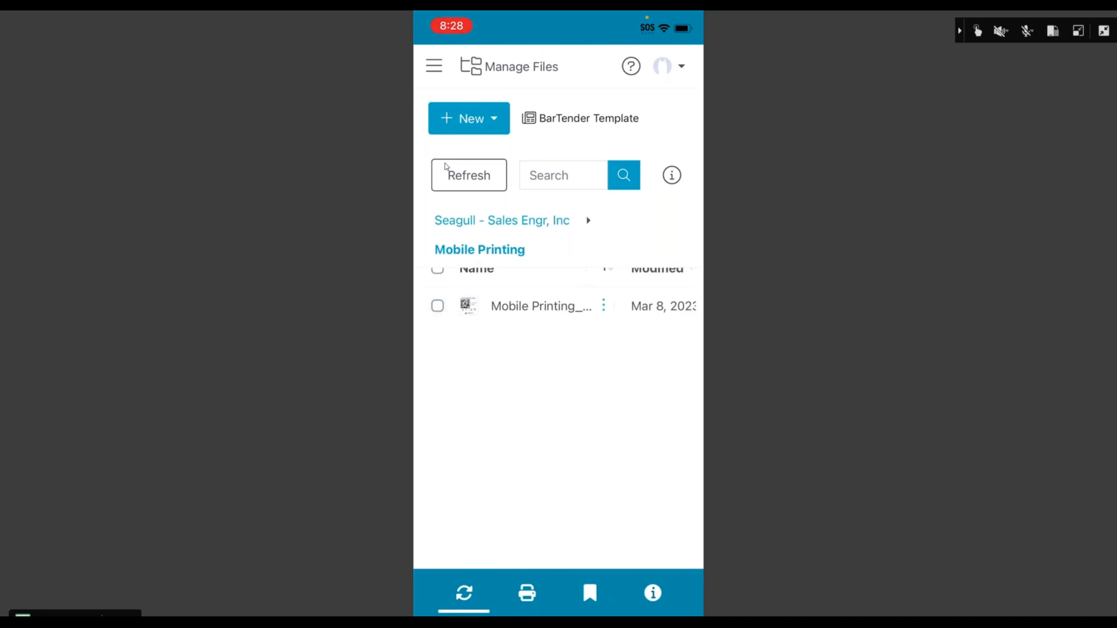
pyautogui.click(541, 306)
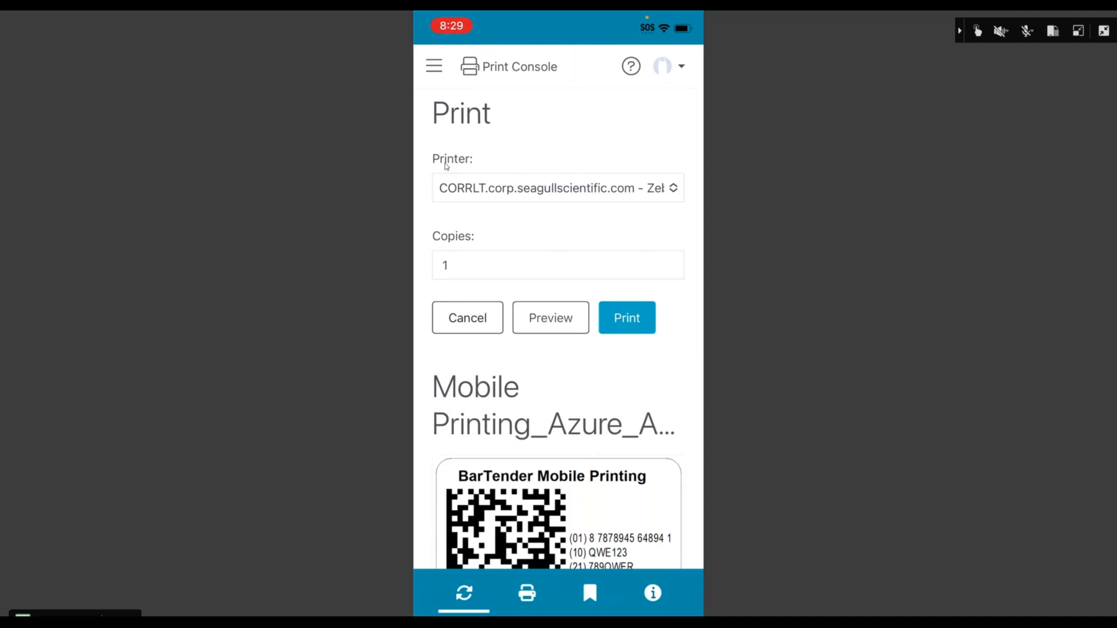
# - Print one copy of the Mobile Printing_Azure label to the PDF printer, then exit full-screen mirroring
pyautogui.click(557, 188)
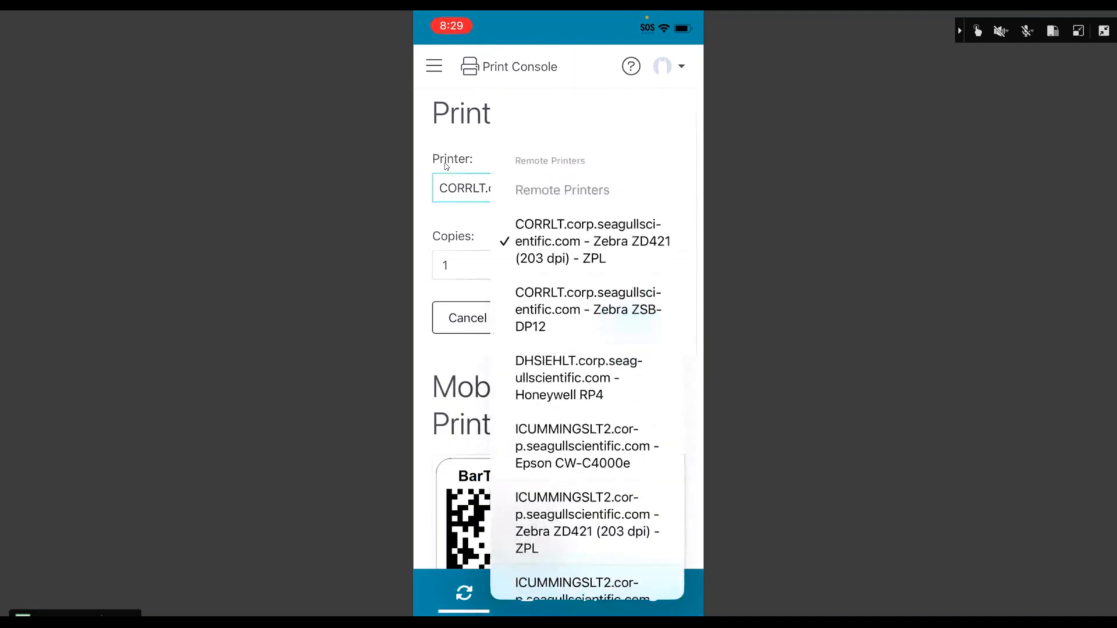
pyautogui.scroll(-10, 588, 372)
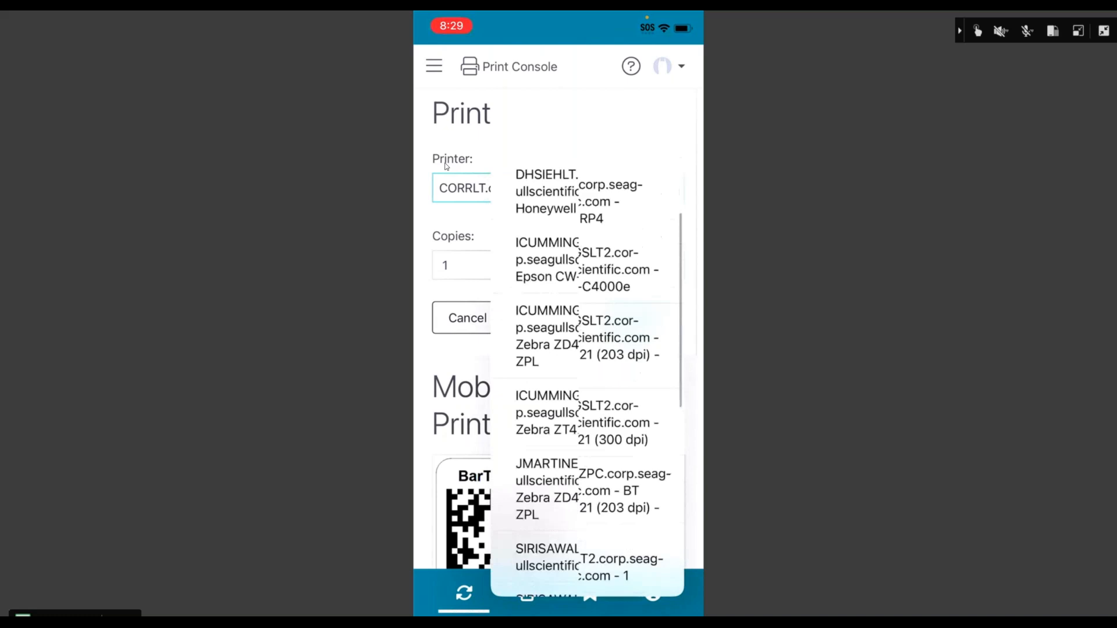
pyautogui.scroll(-4, 588, 373)
pyautogui.click(529, 568)
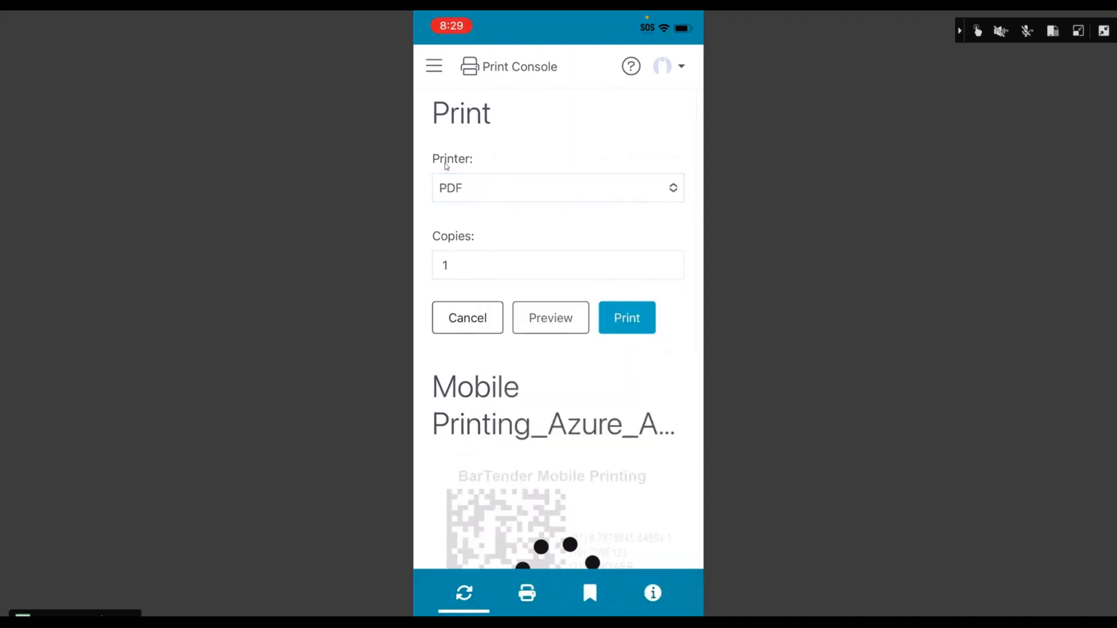
pyautogui.scroll(-5, 446, 166)
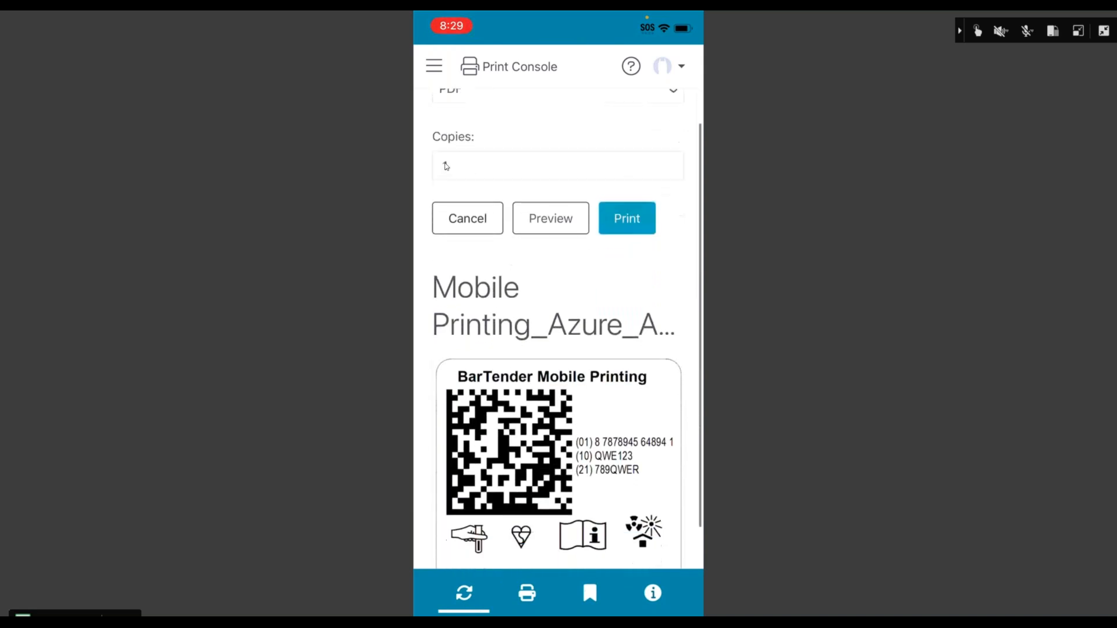
pyautogui.click(446, 167)
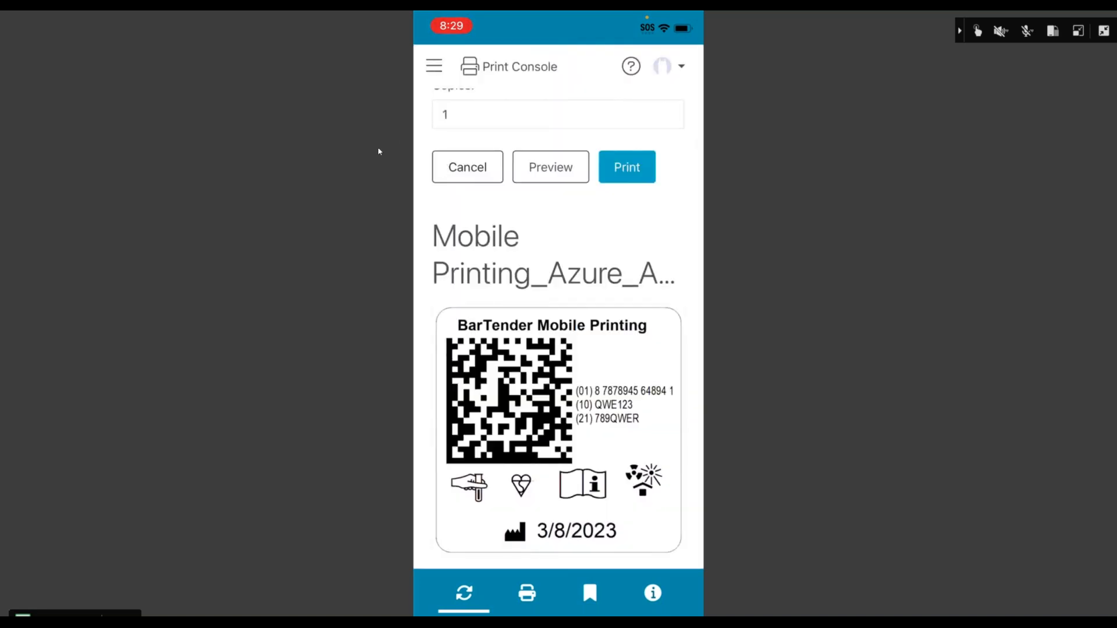
pyautogui.click(1104, 31)
pyautogui.click(626, 52)
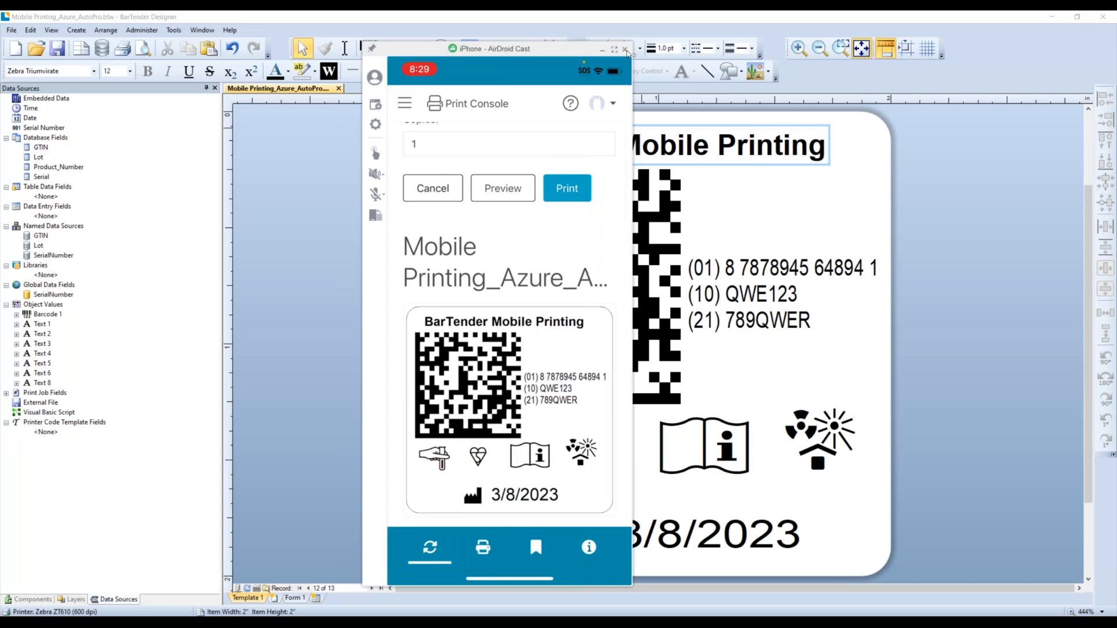
# - Close the AirDroid Cast window and confirm ending the phone mirroring session
pyautogui.click(625, 52)
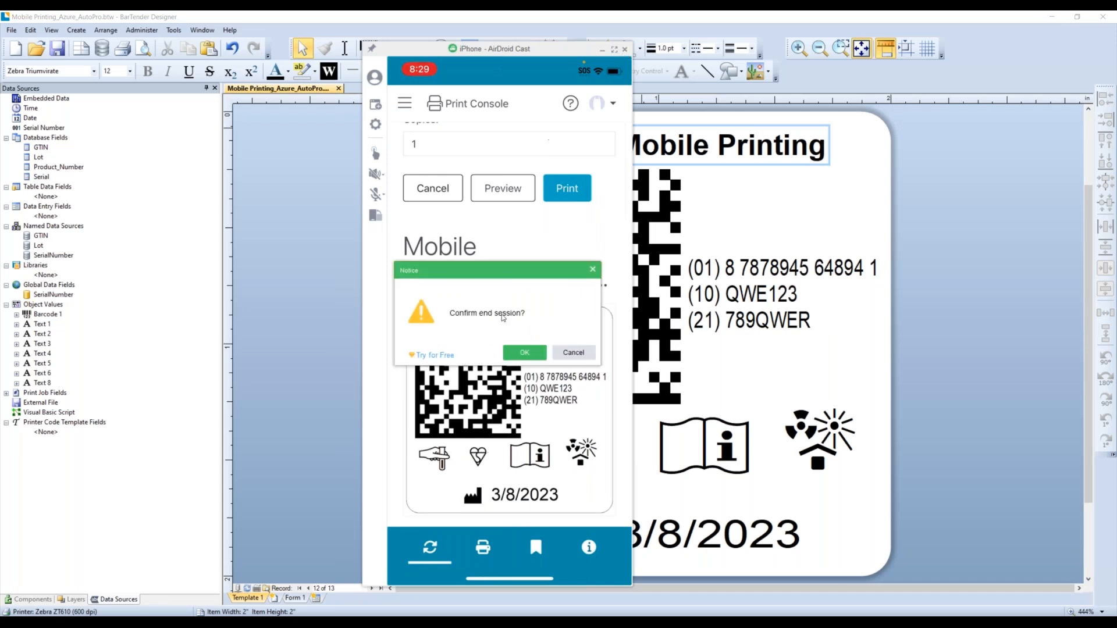
pyautogui.click(529, 352)
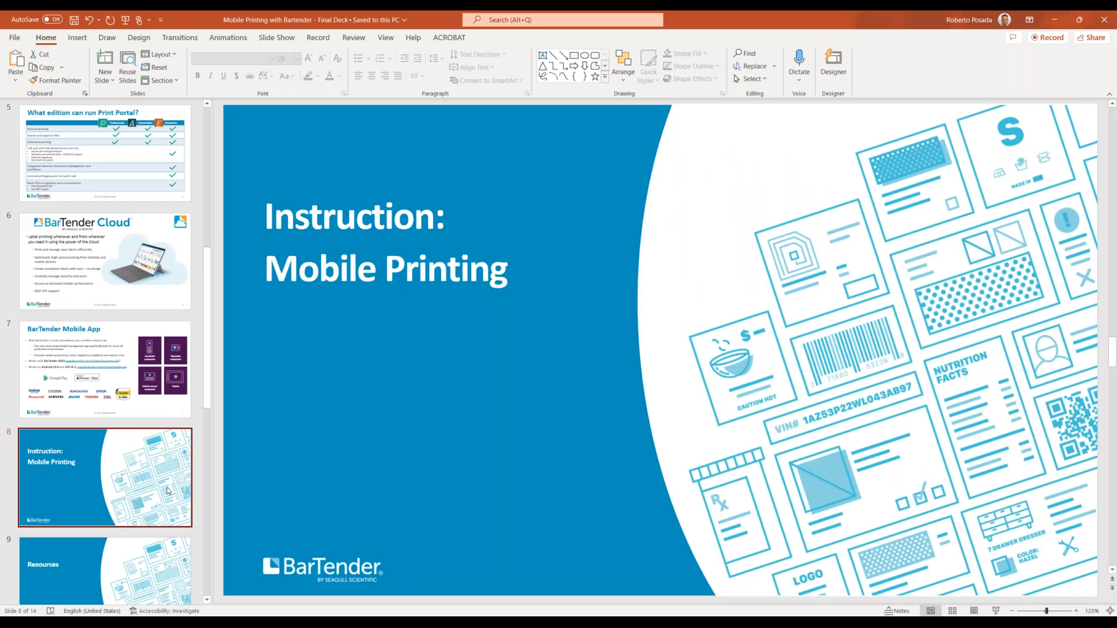
# - Start the slideshow from the 'Instruction: Mobile Printing' slide and advance to 'Resources'
pyautogui.click(995, 610)
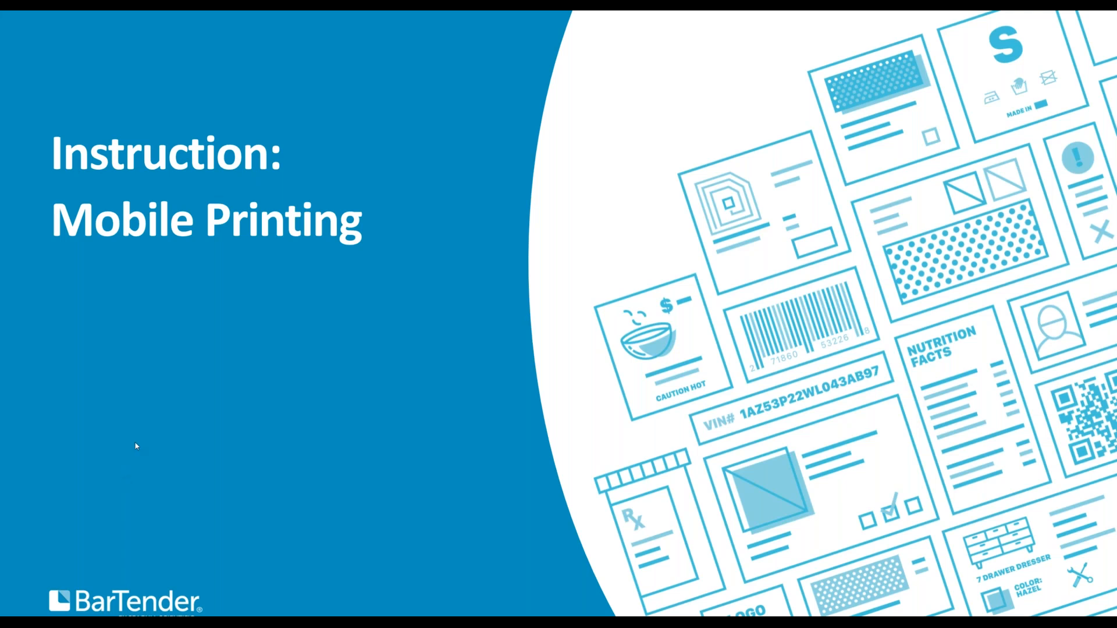
pyautogui.click(420, 286)
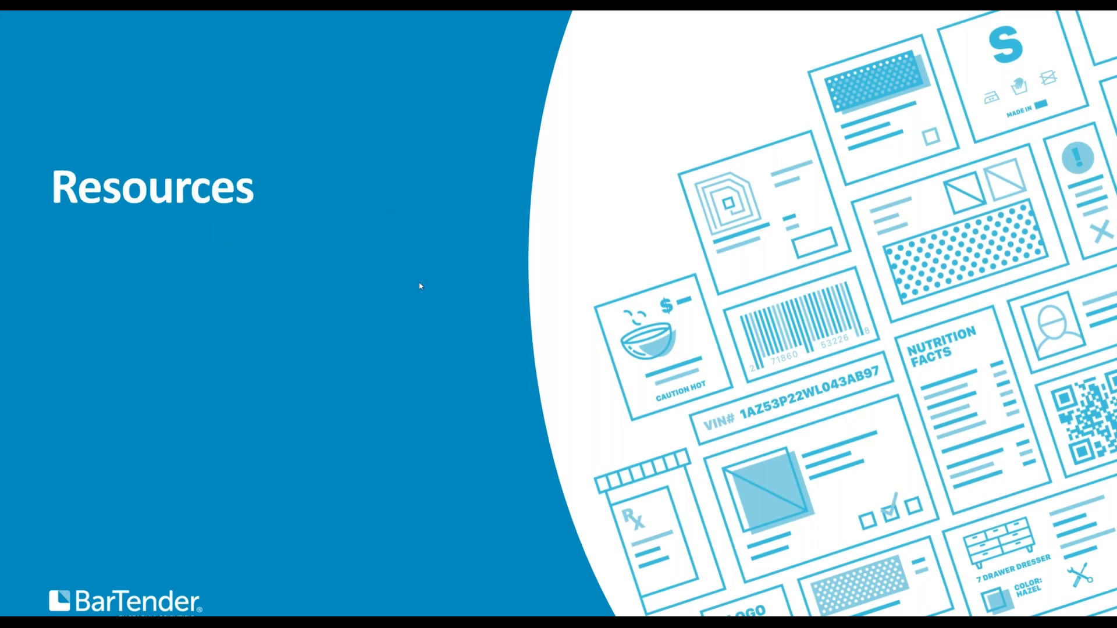
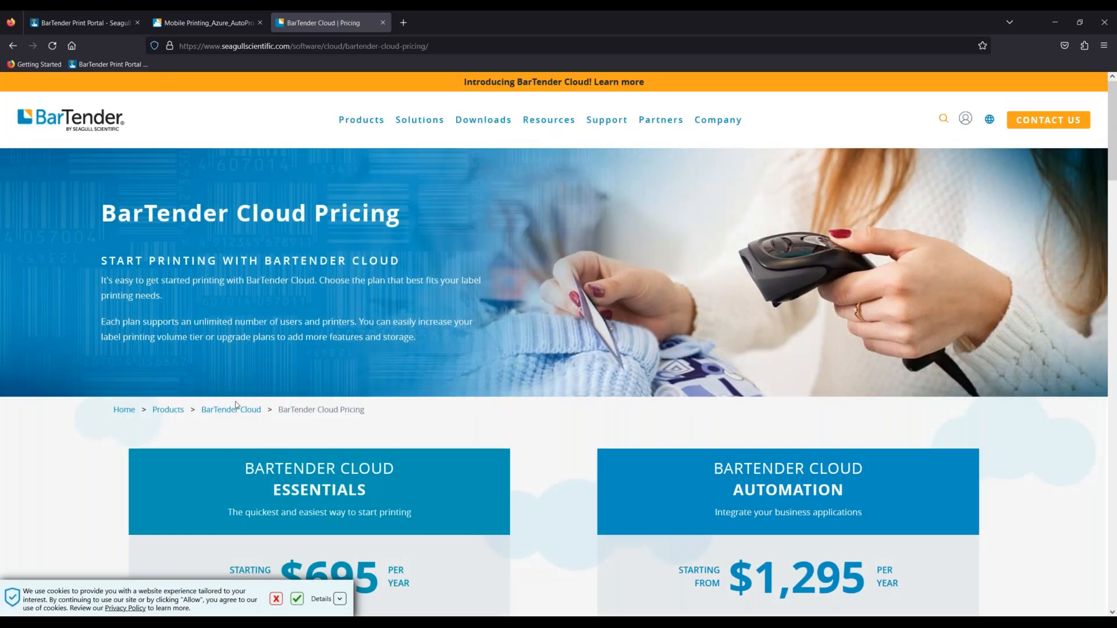
# - Highlight the Up to 10,000, 50,000 and 100,000 label tiers in Sample Plans, then return to PowerPoint
pyautogui.scroll(-3, 236, 406)
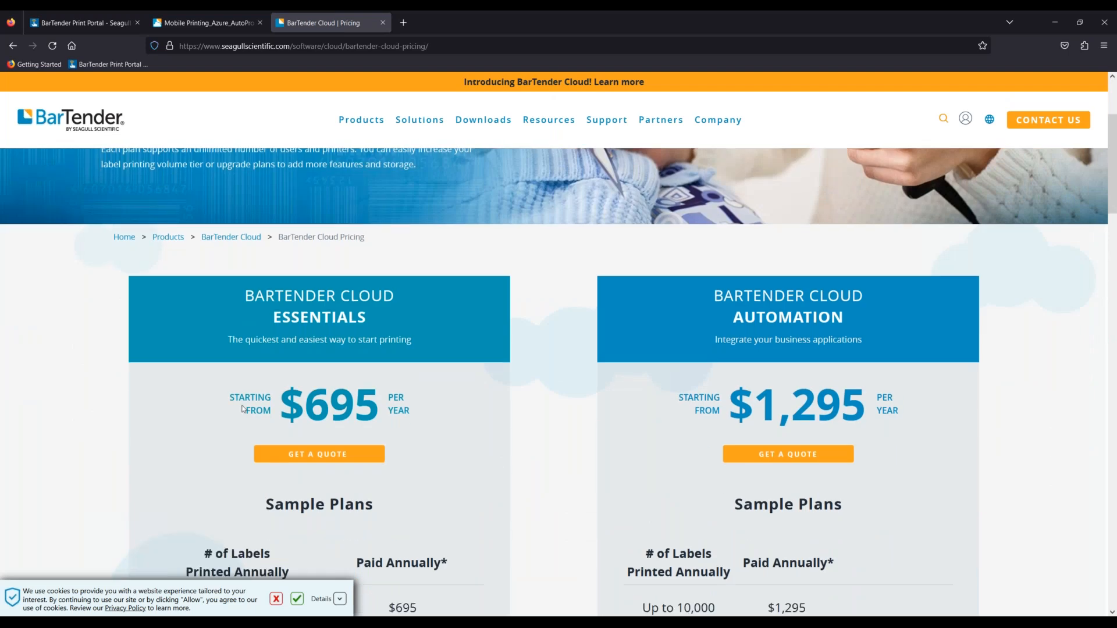
pyautogui.scroll(-5, 242, 407)
pyautogui.scroll(2, 558, 378)
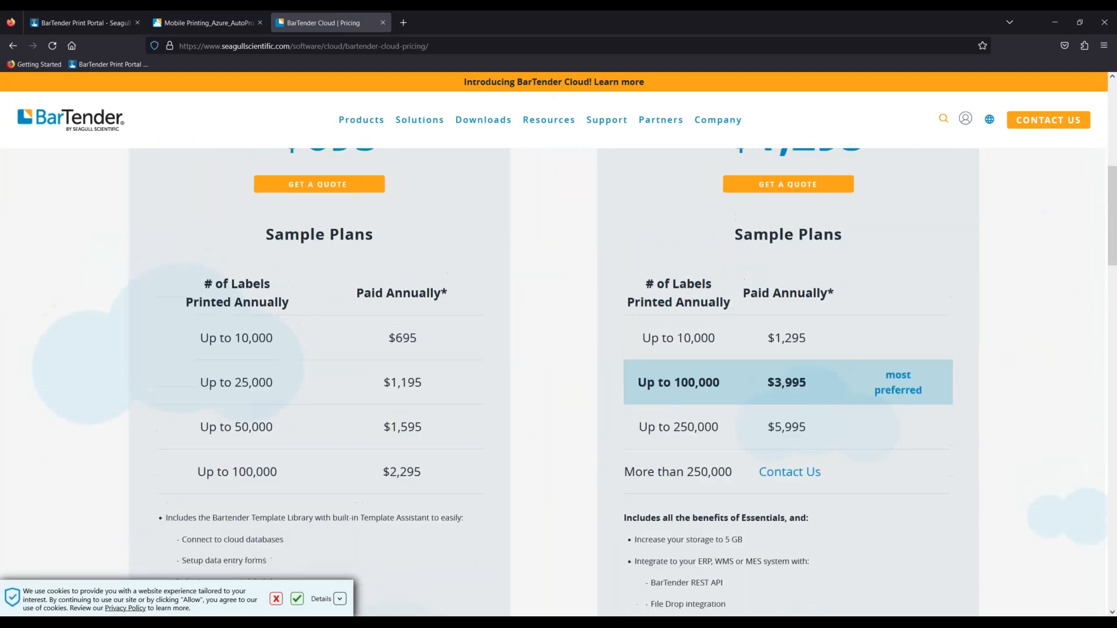
pyautogui.scroll(-2, 558, 378)
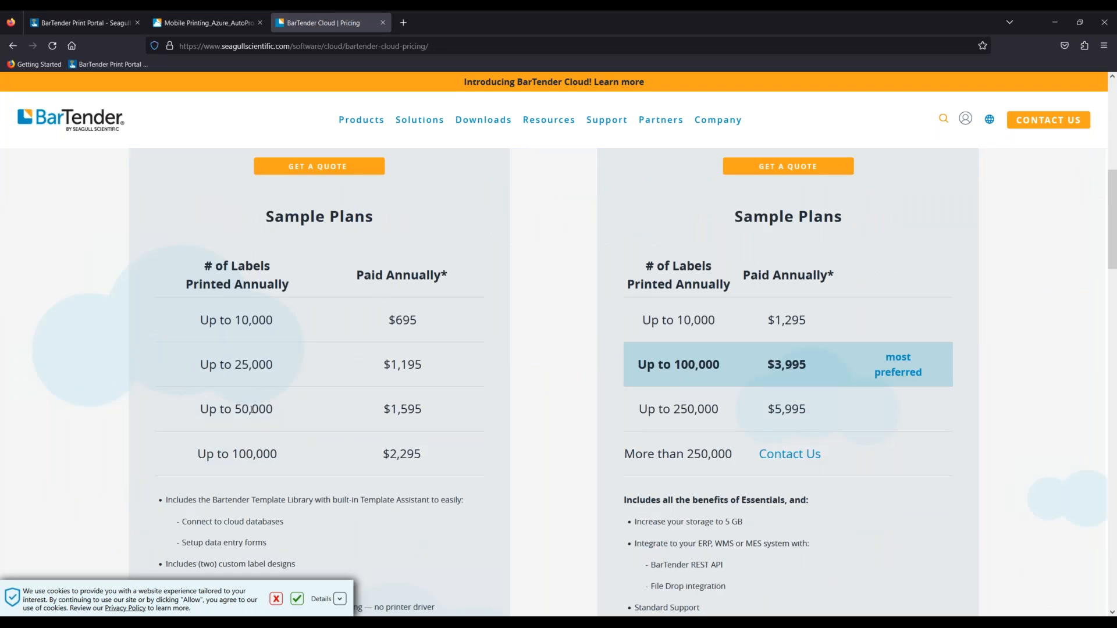
pyautogui.moveTo(200, 324); pyautogui.dragTo(287, 328)
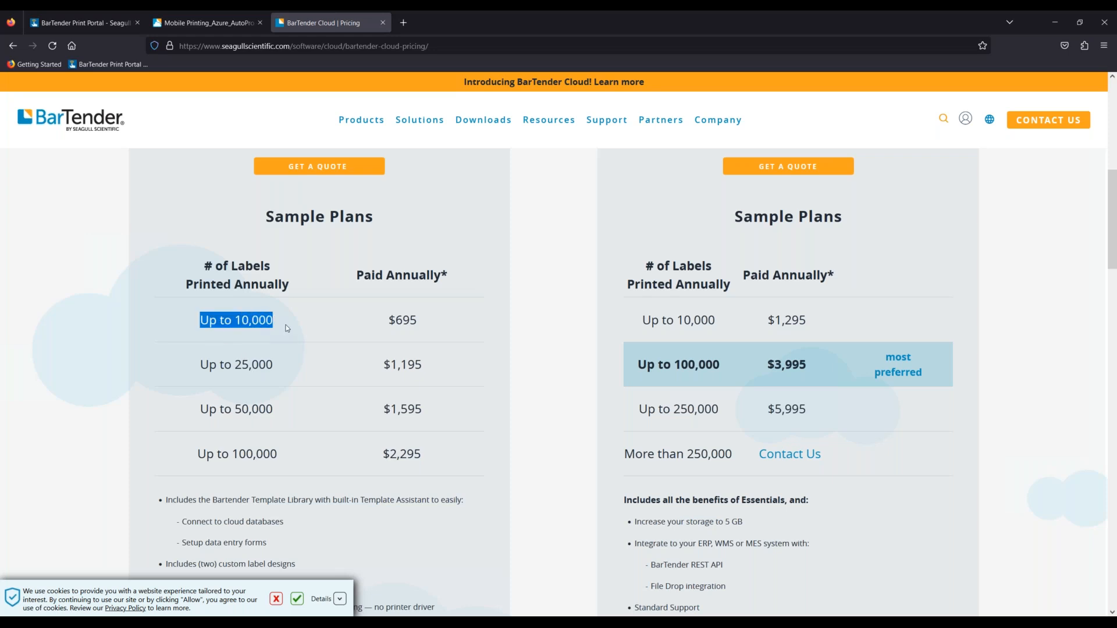
pyautogui.moveTo(200, 414); pyautogui.dragTo(279, 415)
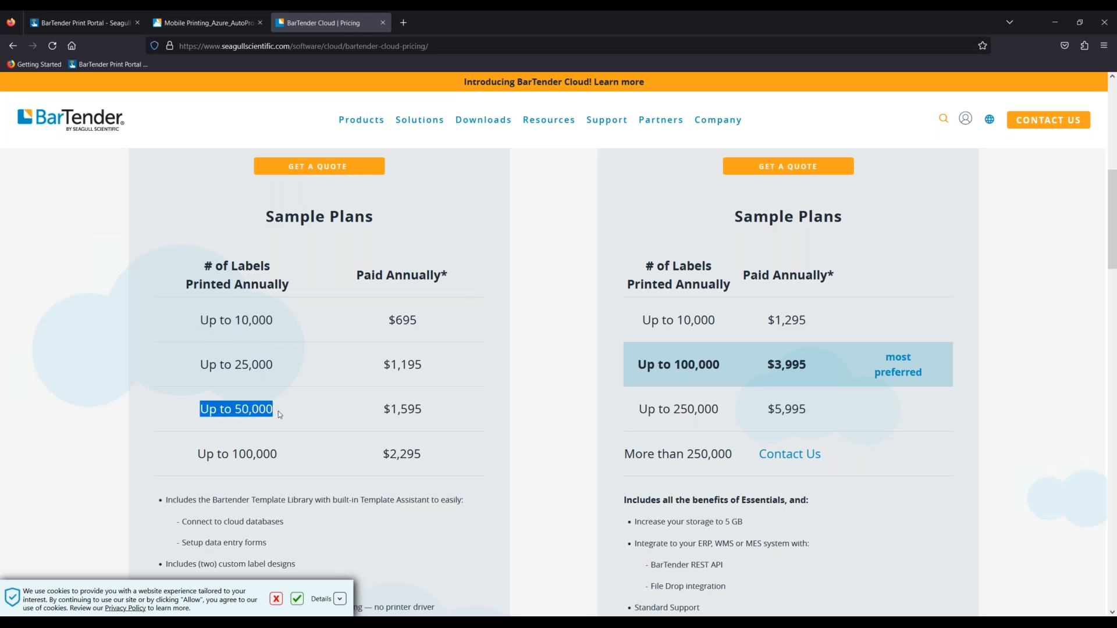
pyautogui.moveTo(197, 455); pyautogui.dragTo(289, 455)
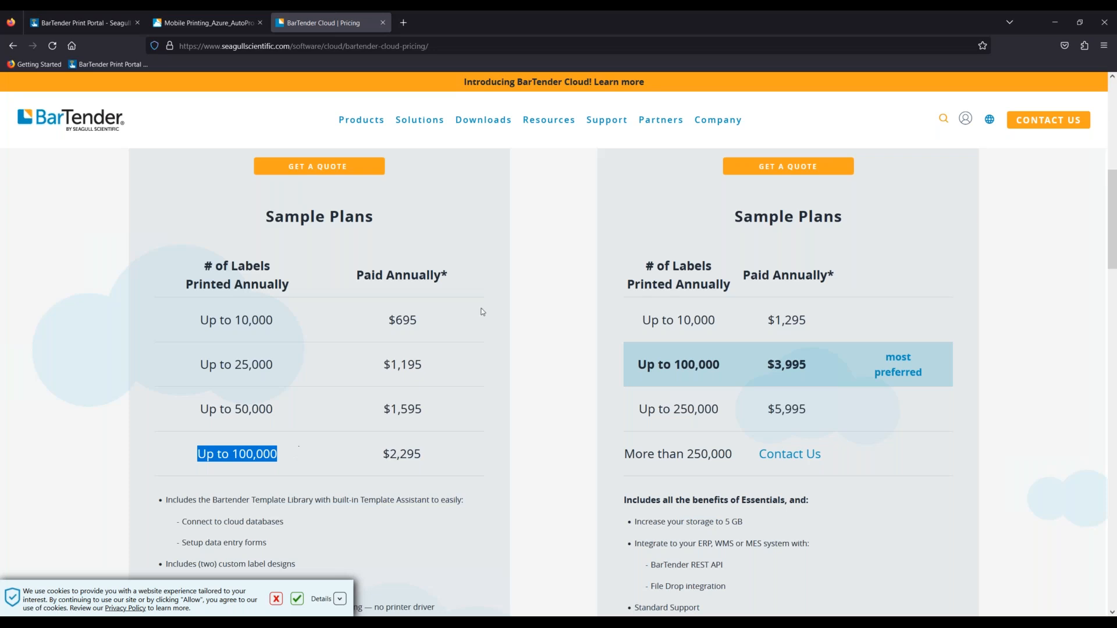
pyautogui.click(1054, 22)
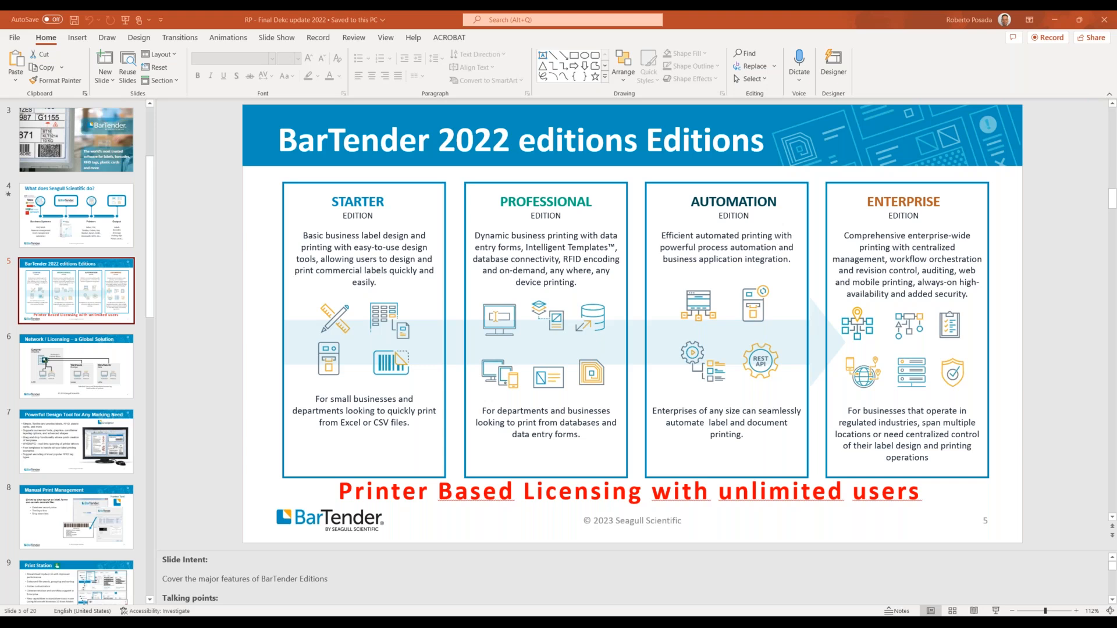
# - Minimize PowerPoint, dismiss the query data prompt, and go to the Print Portal home
pyautogui.click(1055, 21)
pyautogui.click(534, 388)
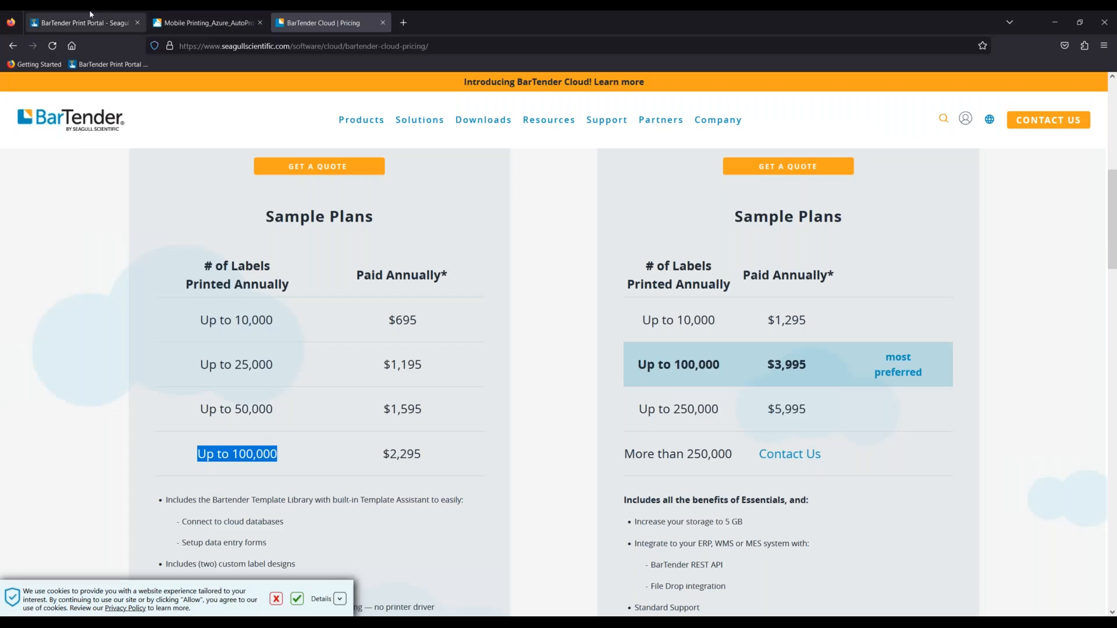
pyautogui.click(87, 23)
pyautogui.click(28, 99)
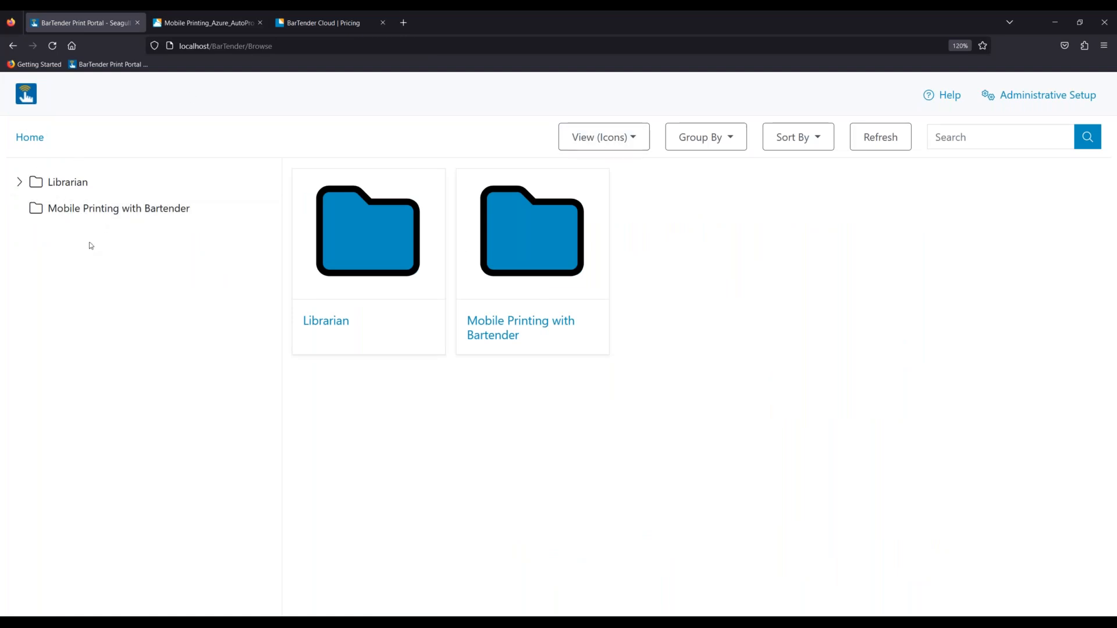
# - Open the label in Mobile Printing with Bartender and configure its Print Gateway
pyautogui.click(92, 216)
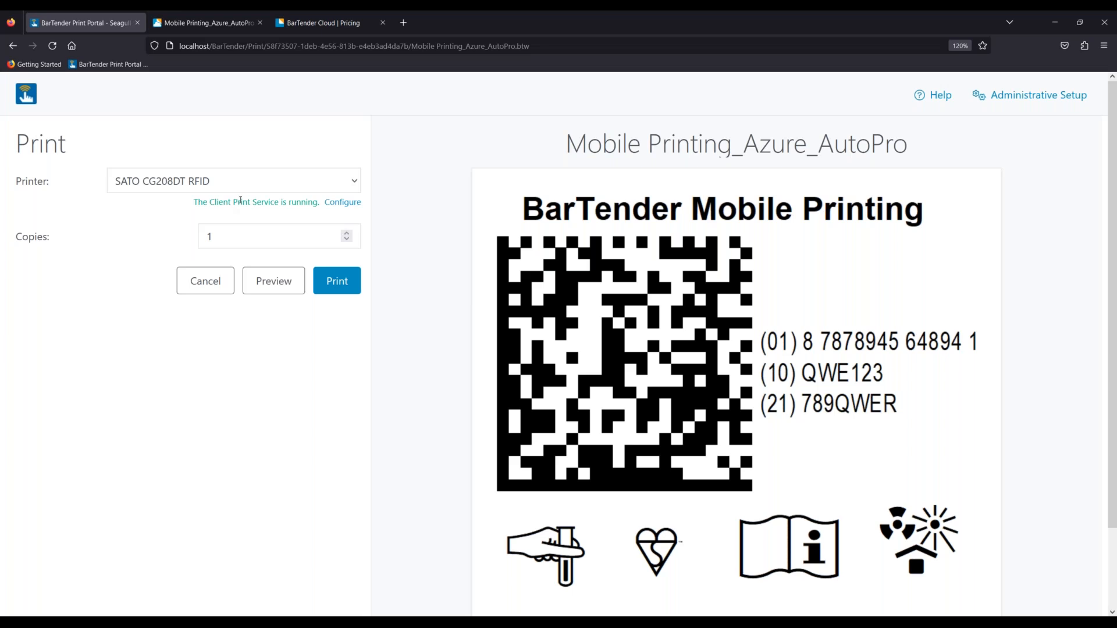
pyautogui.click(348, 203)
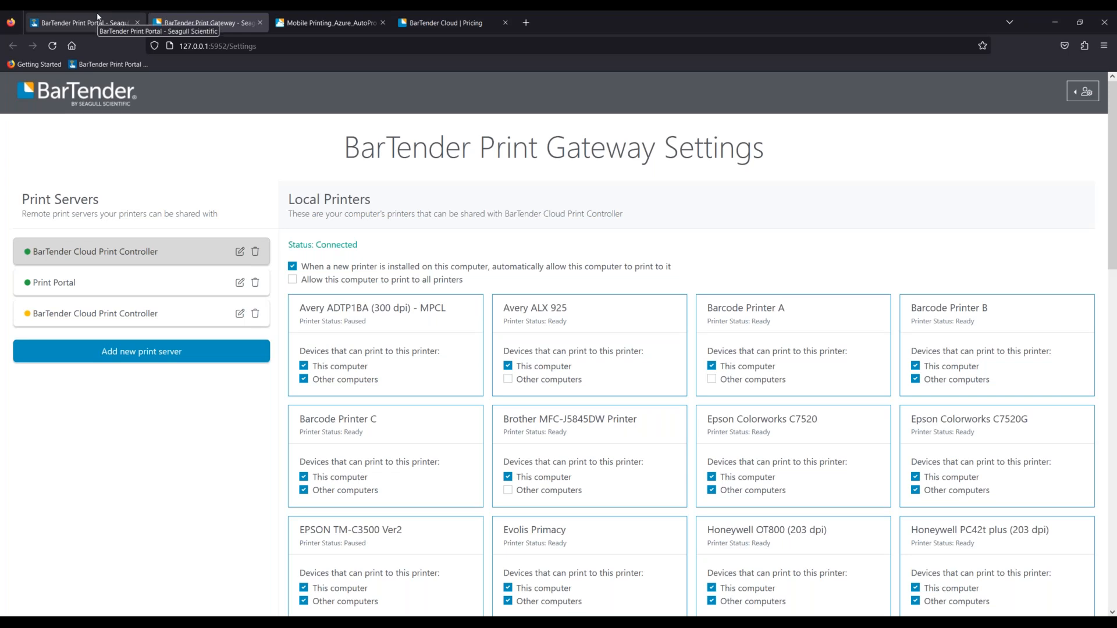
# - Turn Other computers sharing on and back off for Avery ALX 925, then return to the print page
pyautogui.click(98, 21)
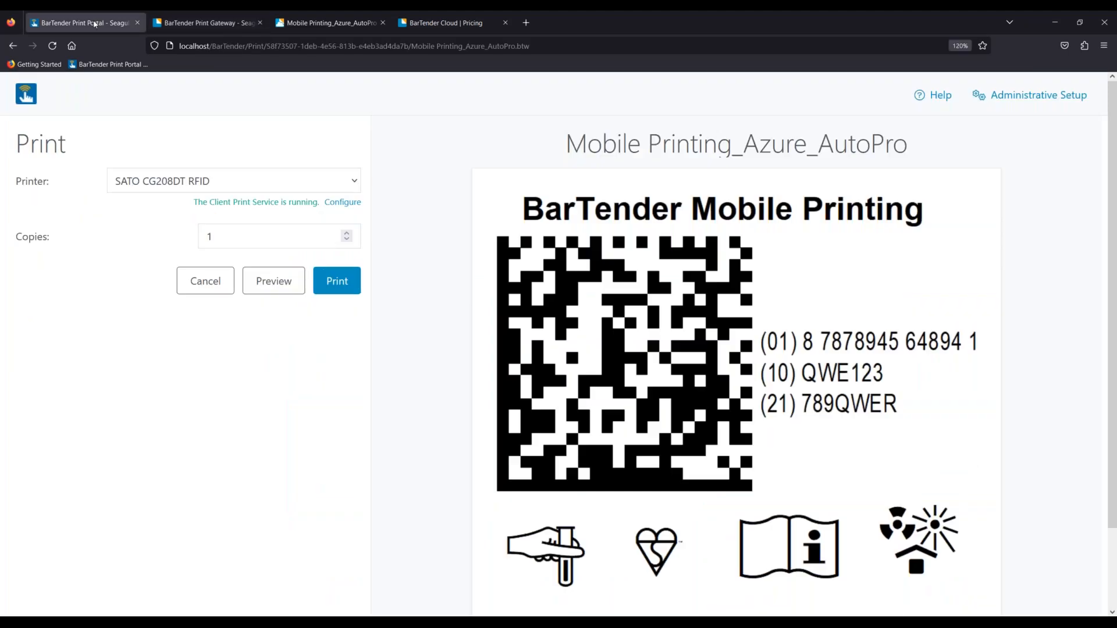
pyautogui.click(195, 23)
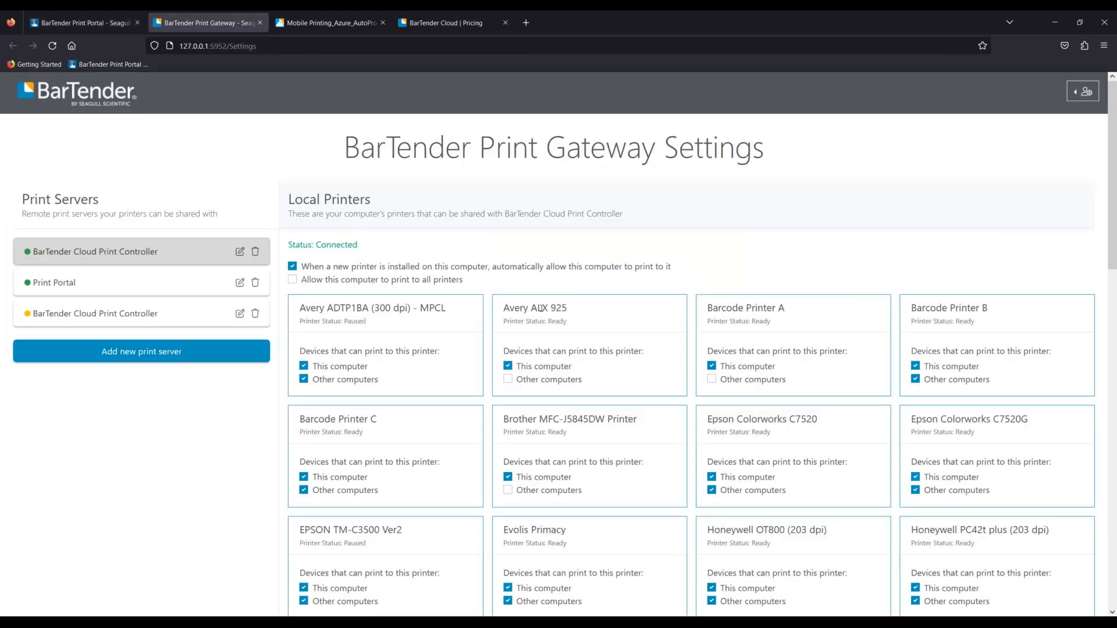
pyautogui.moveTo(599, 307); pyautogui.dragTo(499, 310)
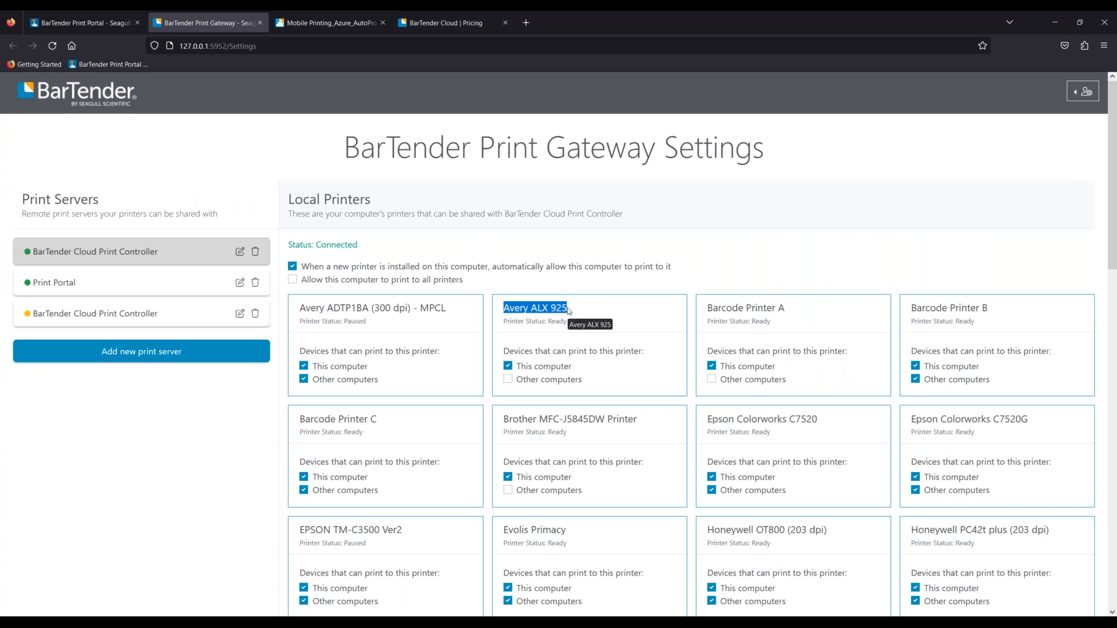
pyautogui.click(508, 380)
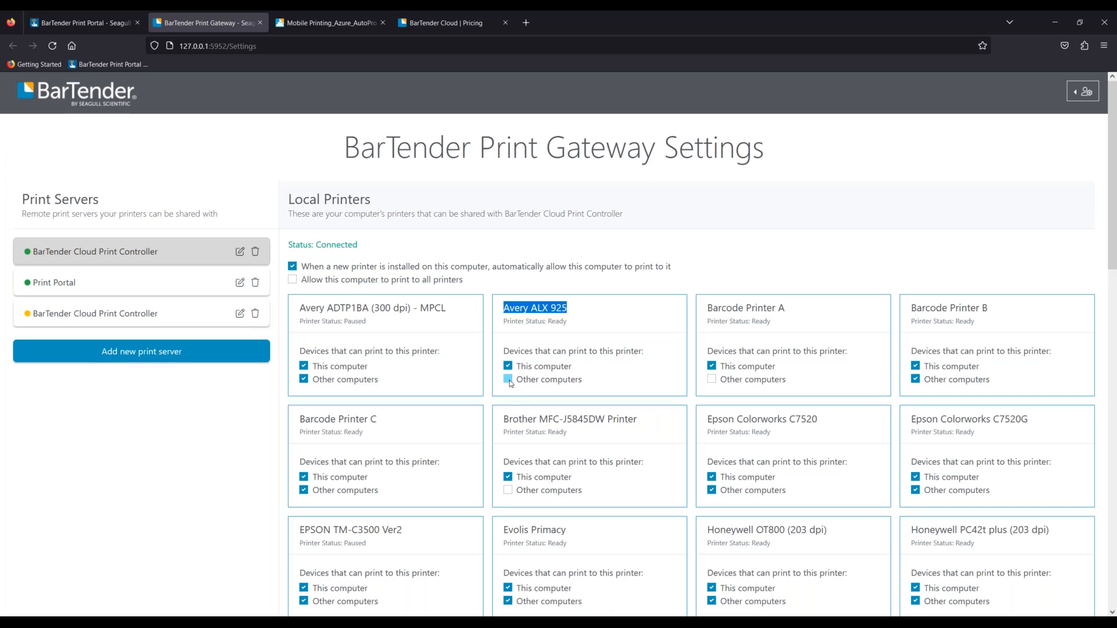
pyautogui.click(508, 425)
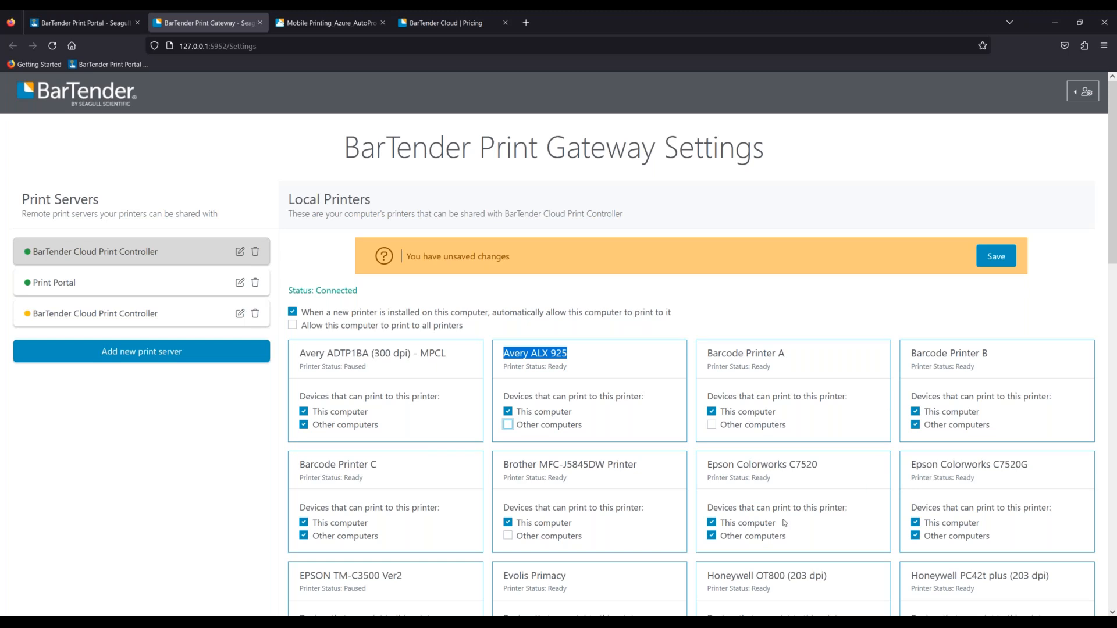
pyautogui.scroll(-6, 779, 523)
pyautogui.scroll(5, 742, 526)
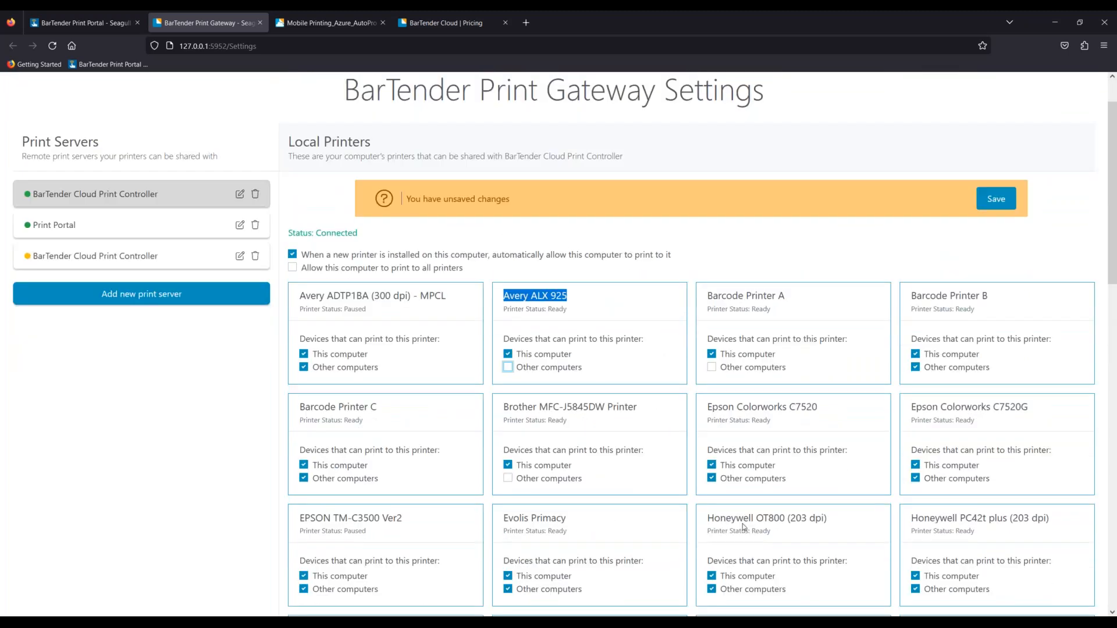
pyautogui.click(82, 22)
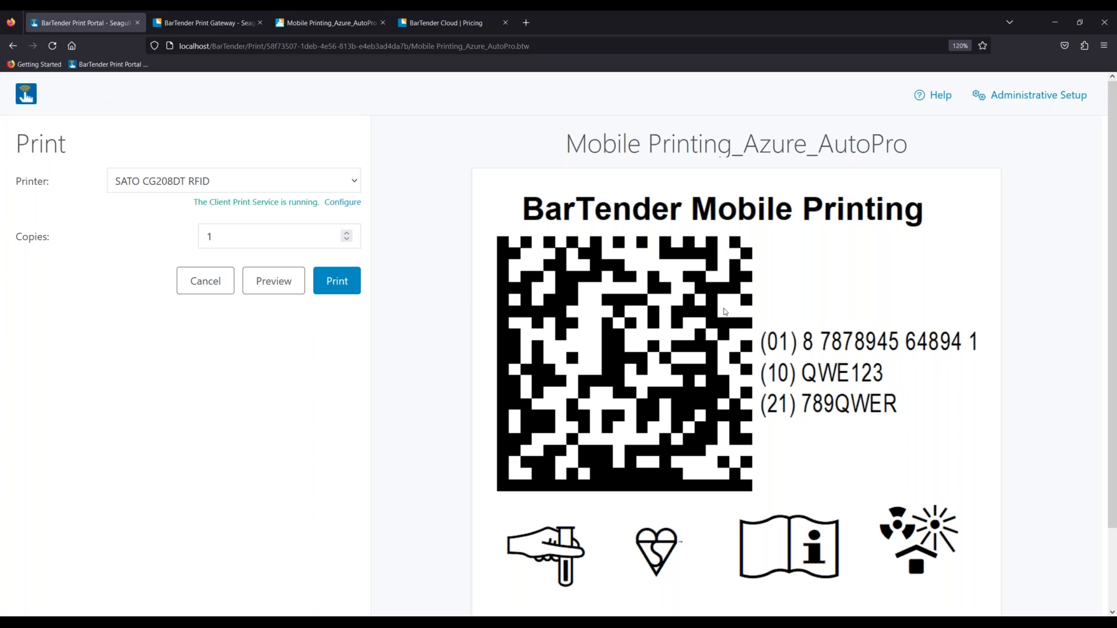
# - Browse the local and server printers while keeping SATO CG208DT RFID selected
pyautogui.click(228, 187)
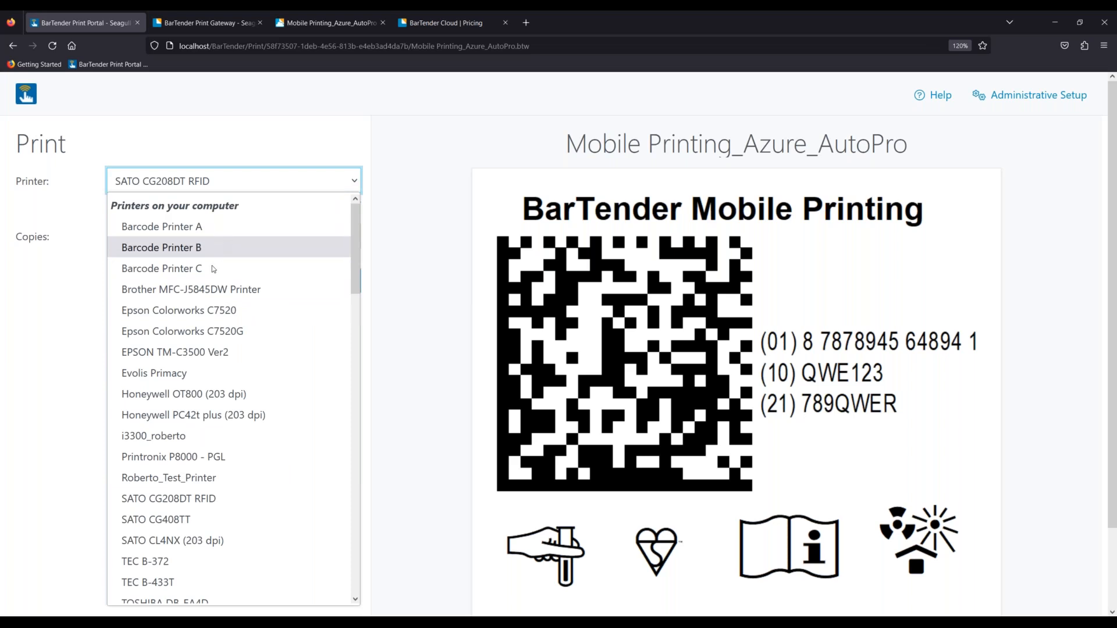
pyautogui.scroll(-8, 198, 334)
pyautogui.scroll(4, 197, 340)
pyautogui.scroll(6, 196, 339)
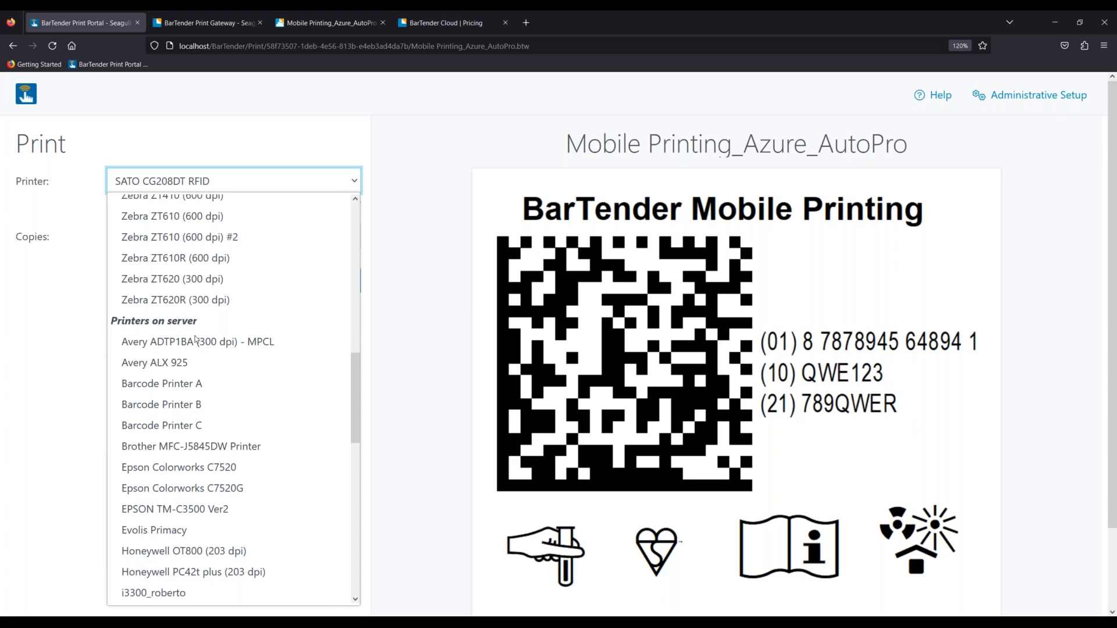
pyautogui.scroll(-10, 195, 339)
pyautogui.scroll(20, 196, 343)
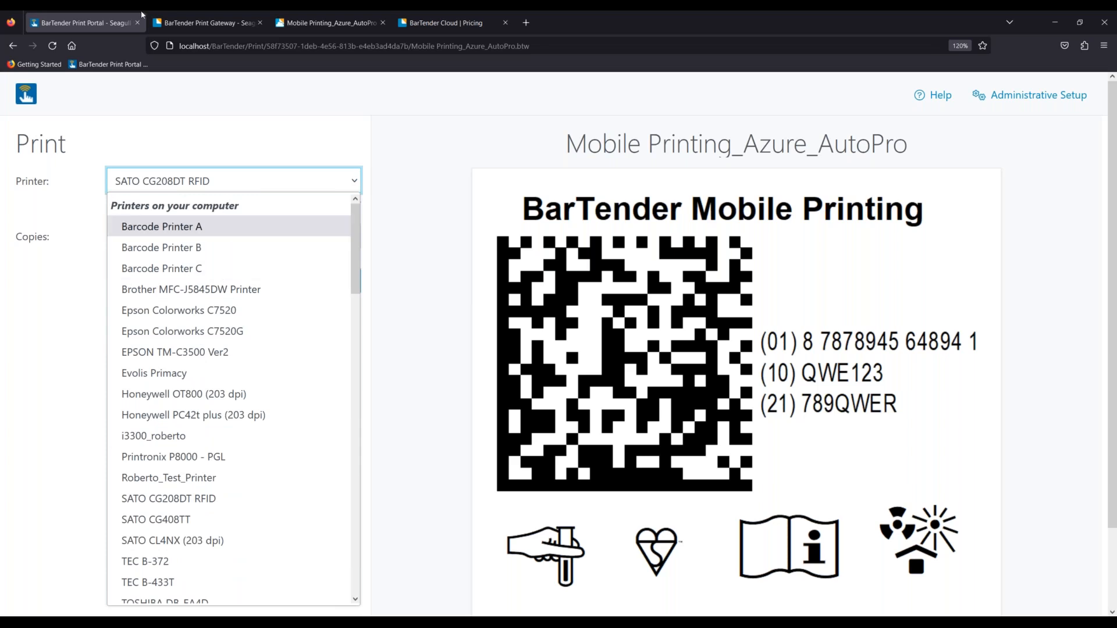
pyautogui.click(178, 22)
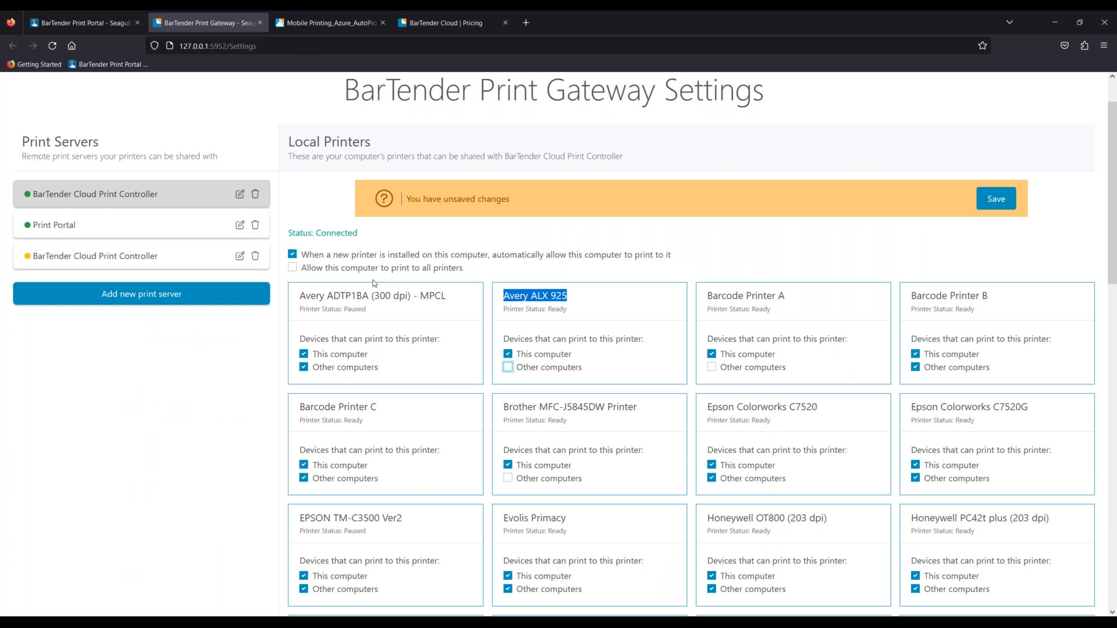
pyautogui.click(100, 23)
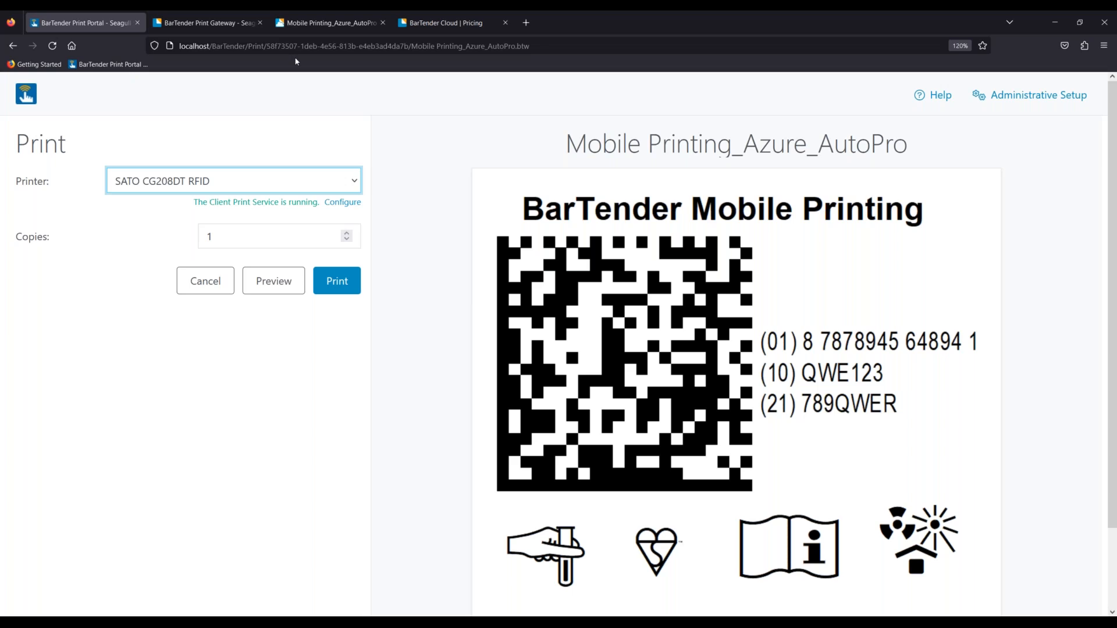
pyautogui.click(323, 26)
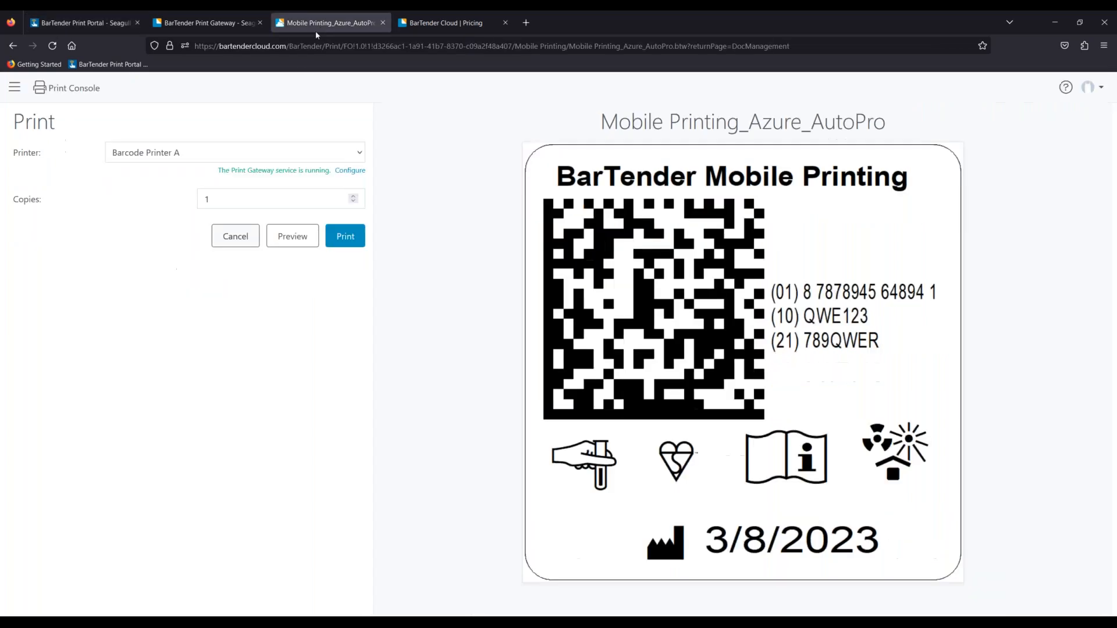
# - Reopen Mobile Printing_Azure_AutoPro from the cloud Mobile Printing folder and open its Print Gateway settings
pyautogui.click(22, 86)
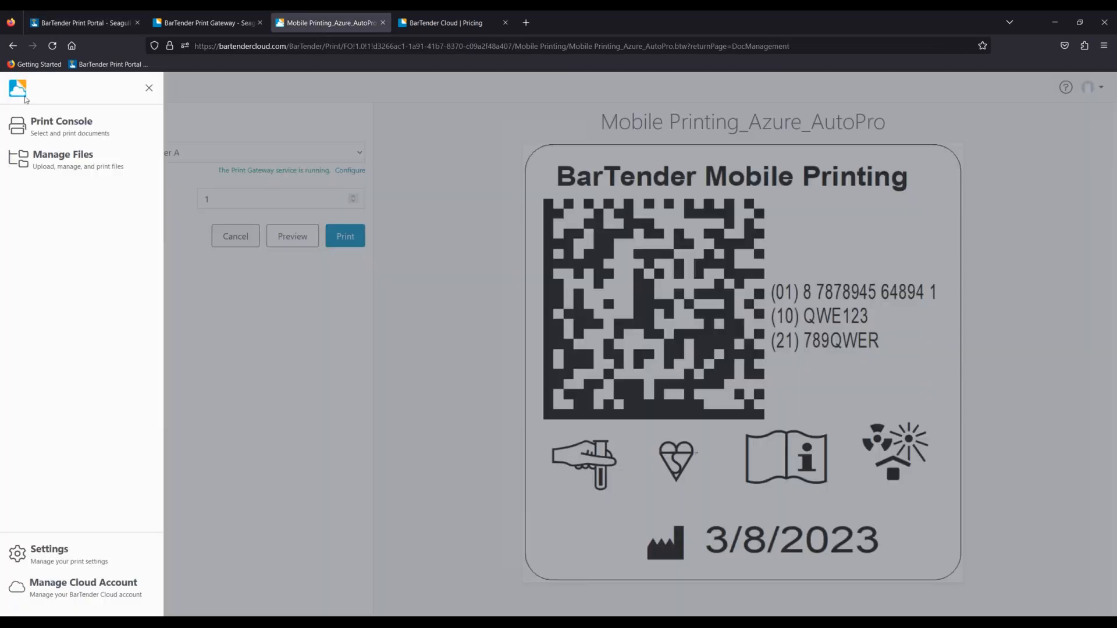
pyautogui.click(70, 168)
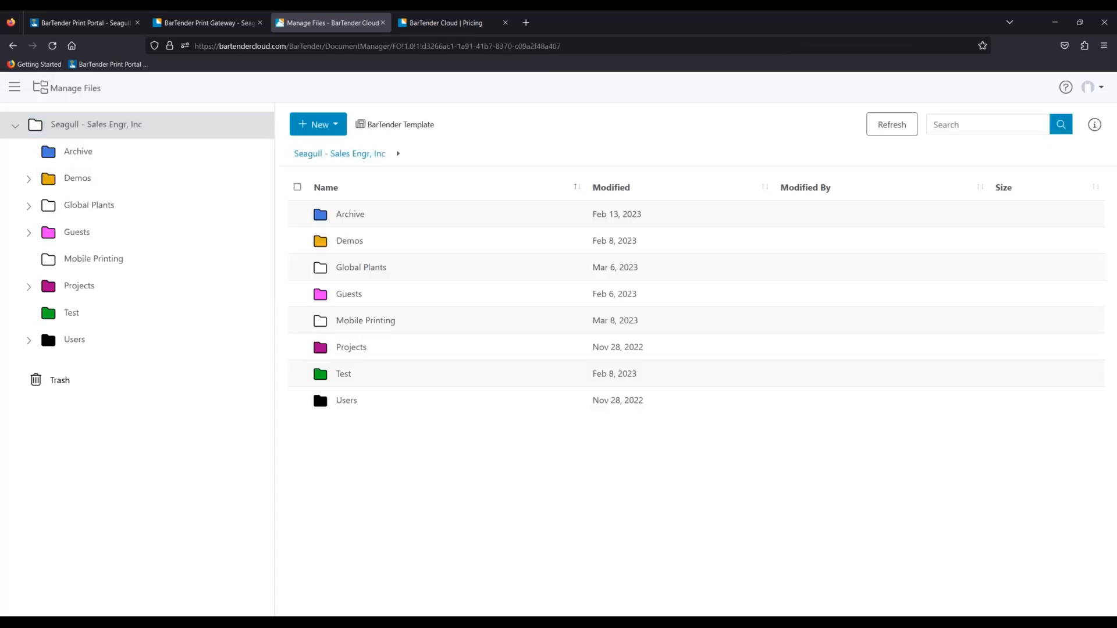
pyautogui.click(442, 22)
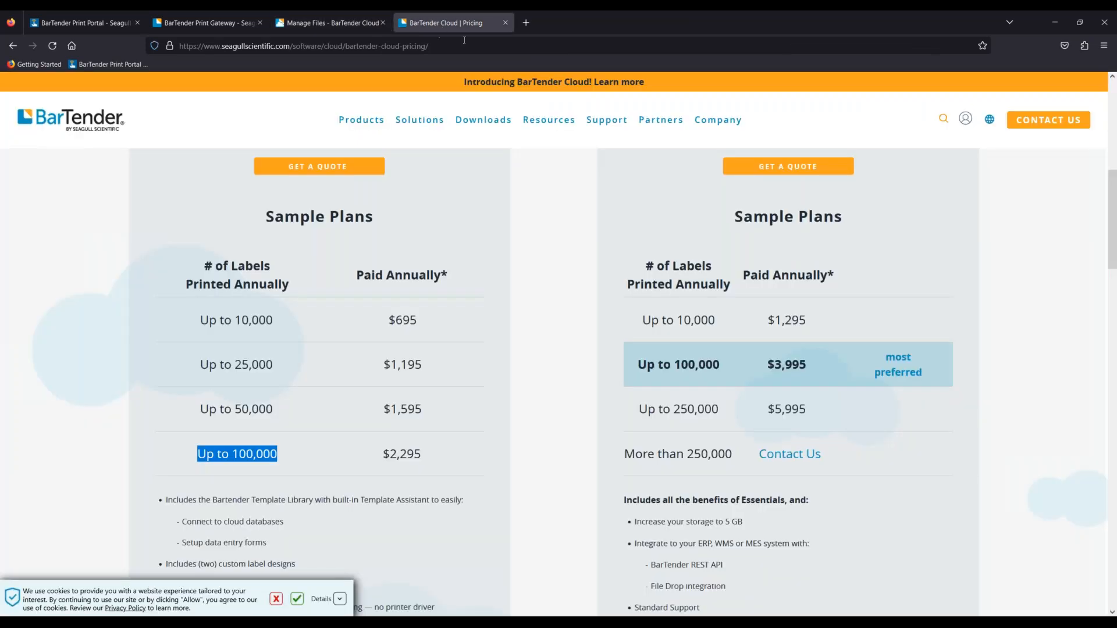
pyautogui.click(331, 22)
pyautogui.click(118, 261)
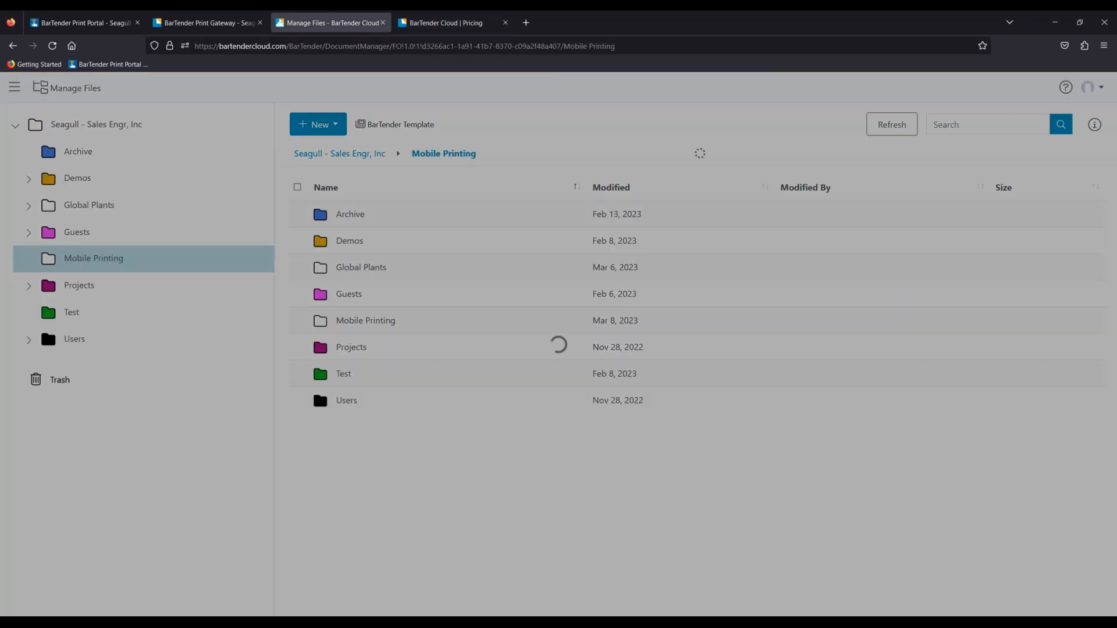
pyautogui.click(471, 218)
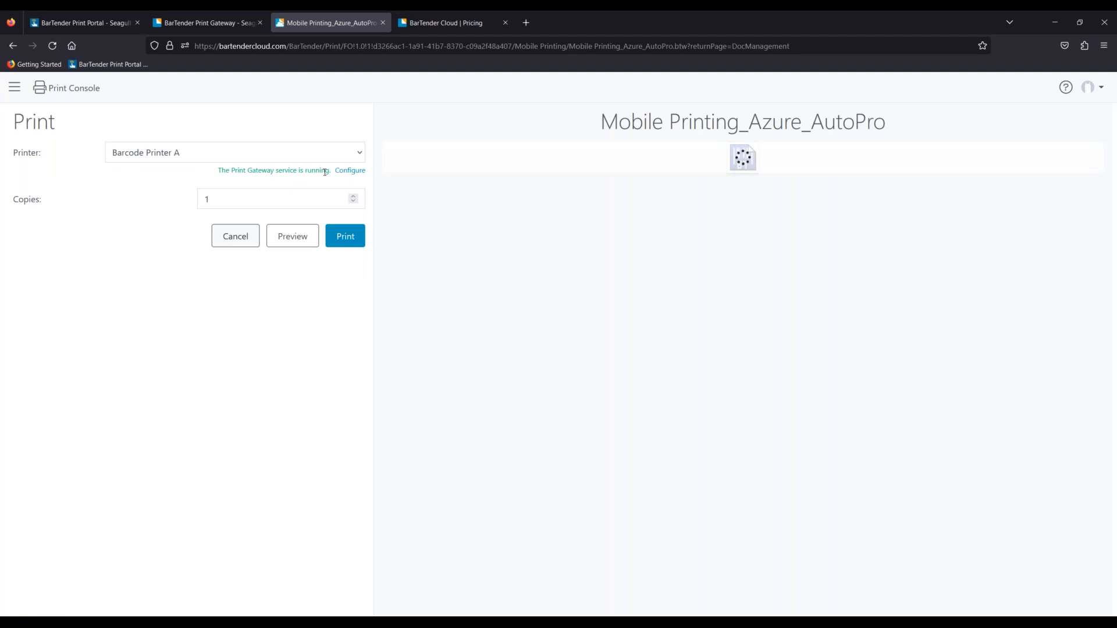
pyautogui.click(350, 170)
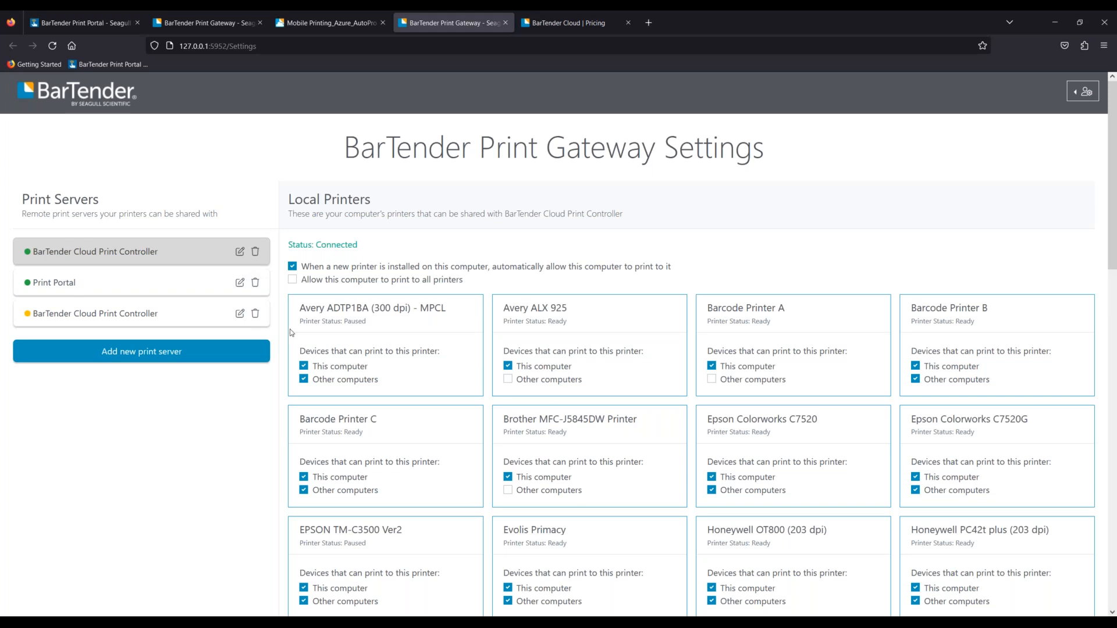
pyautogui.click(1055, 23)
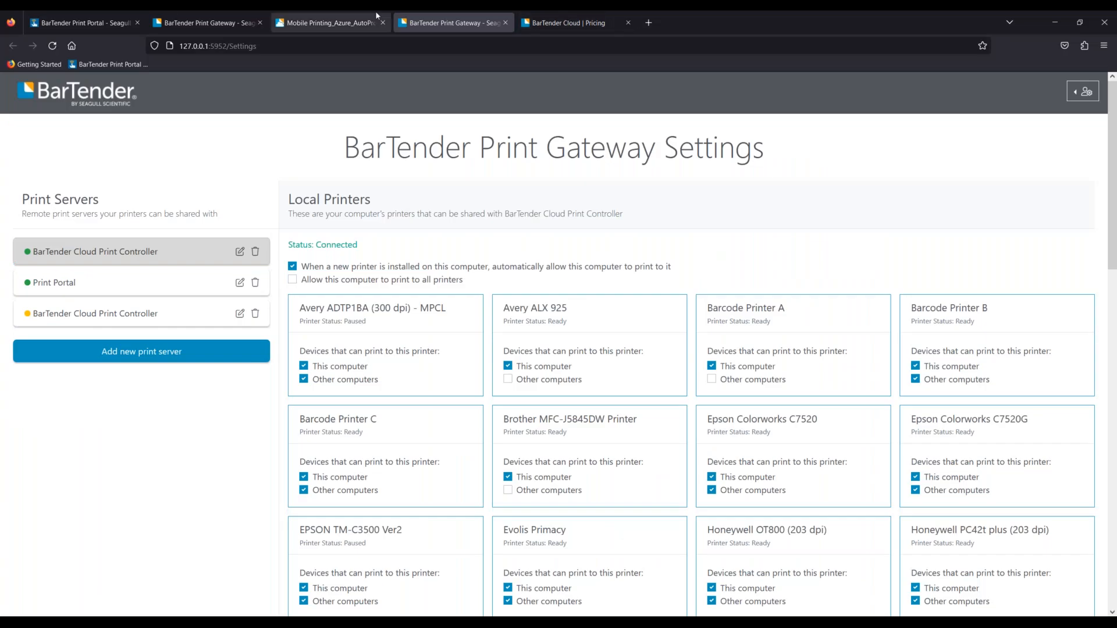
# - In Manage Files, browse Users to the user's Pallet folder and open Pallet.btw
pyautogui.click(376, 17)
pyautogui.click(17, 94)
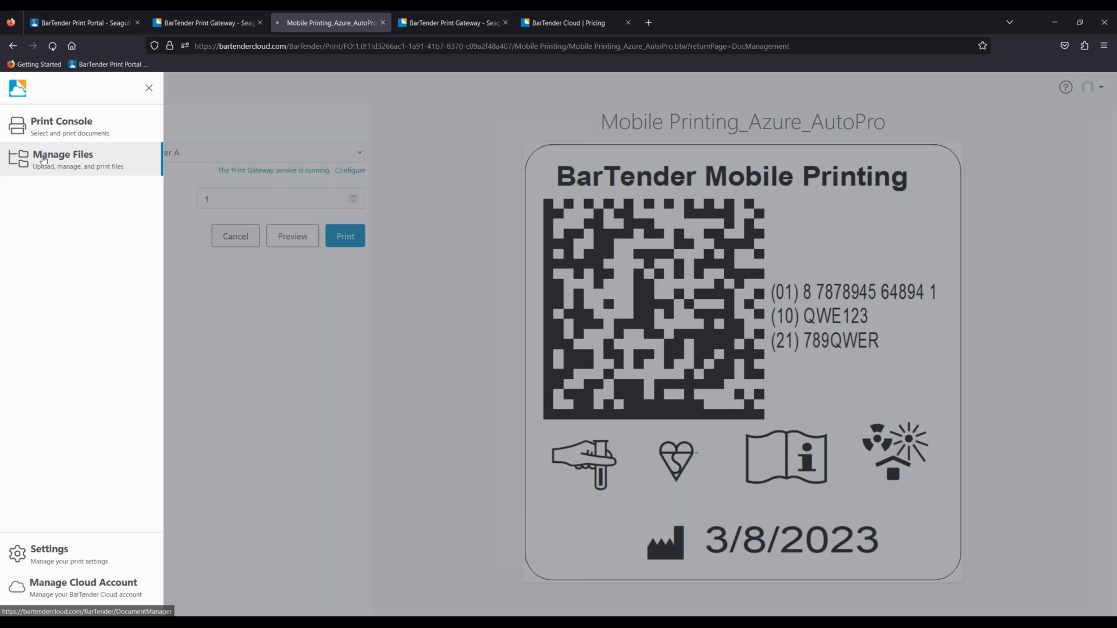
pyautogui.click(43, 160)
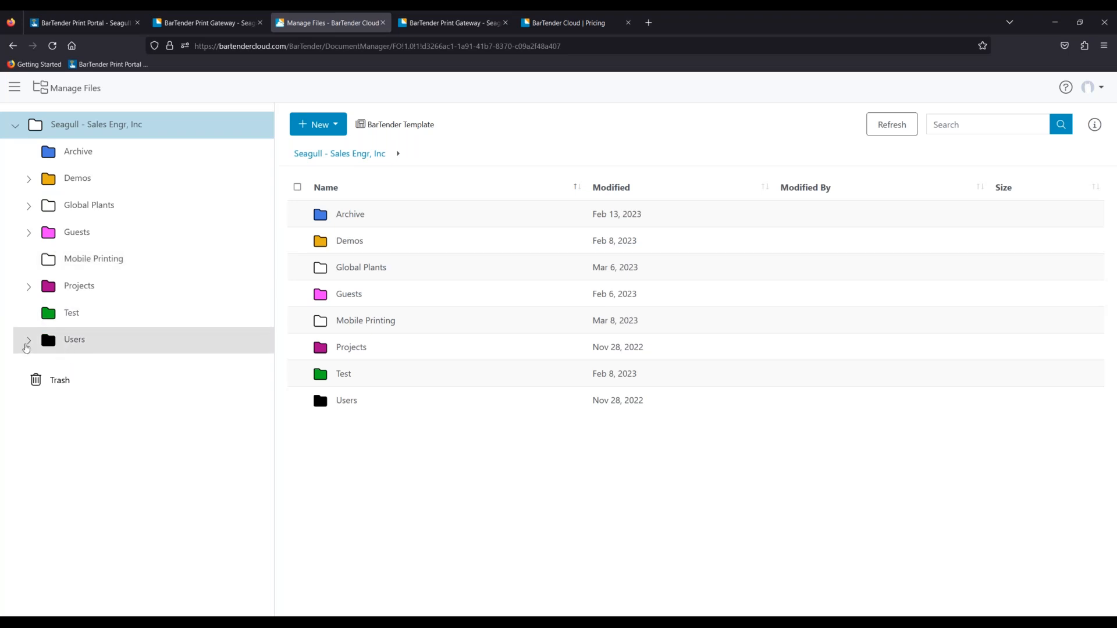
pyautogui.click(28, 342)
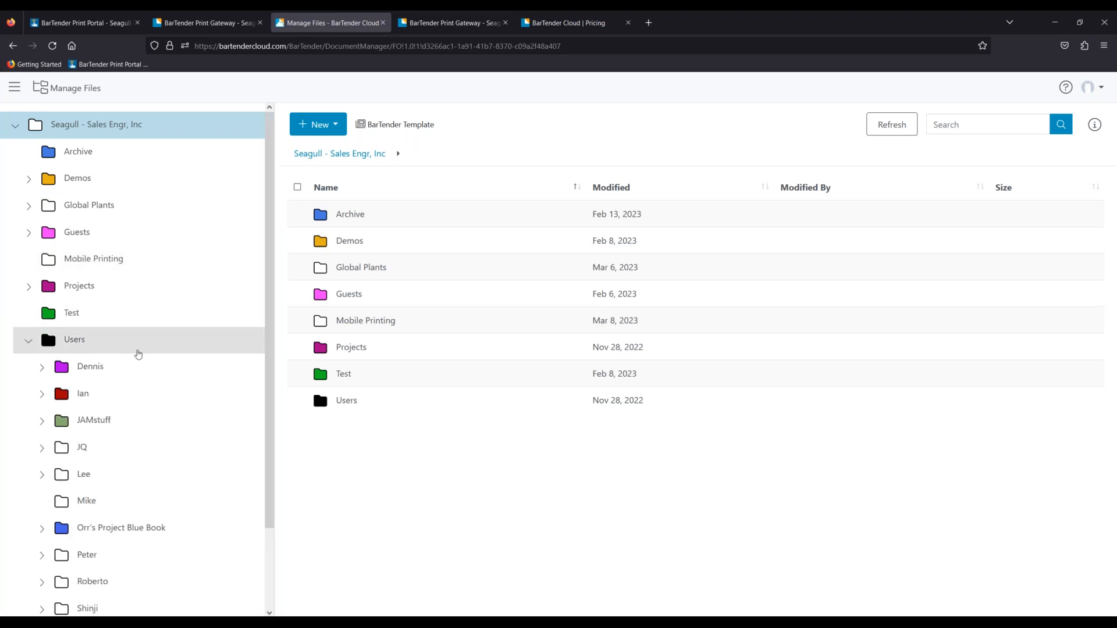
pyautogui.scroll(-2, 116, 381)
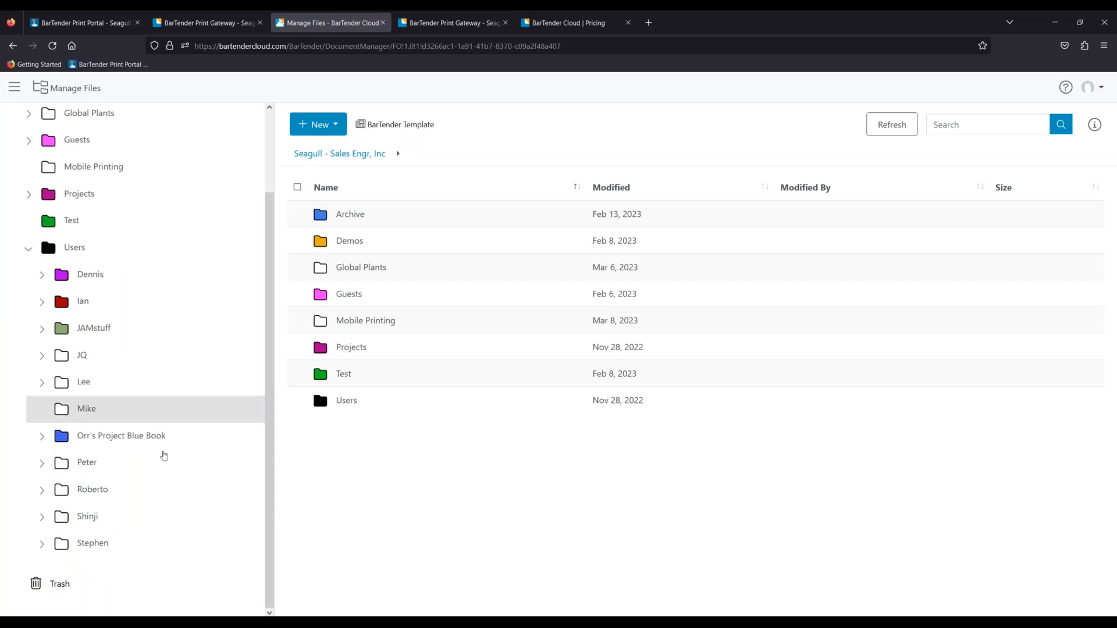
pyautogui.click(124, 496)
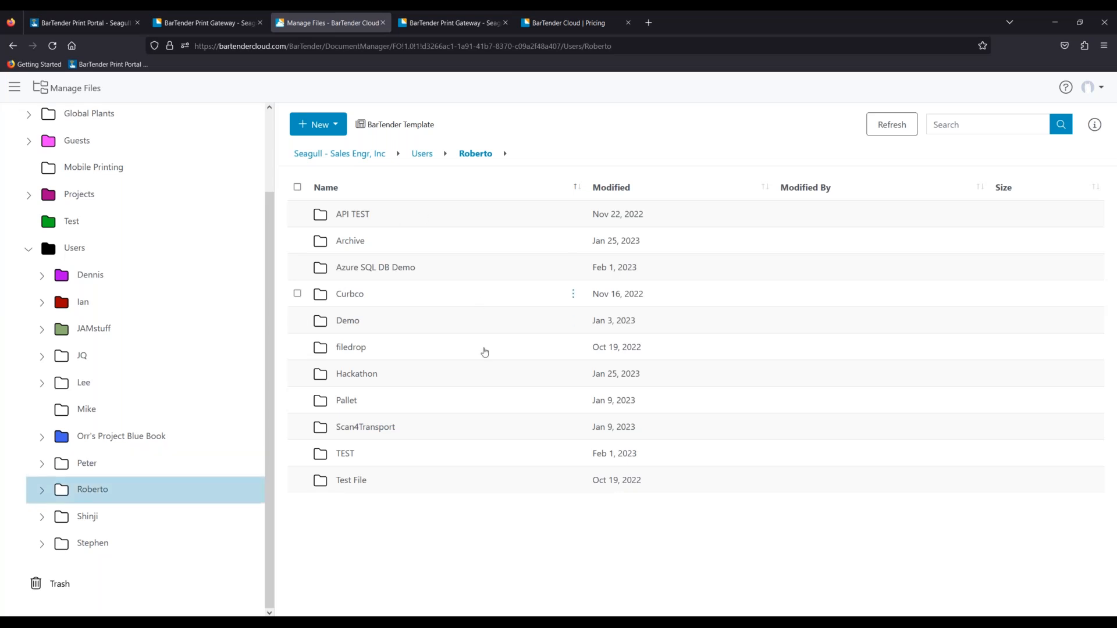
pyautogui.click(356, 403)
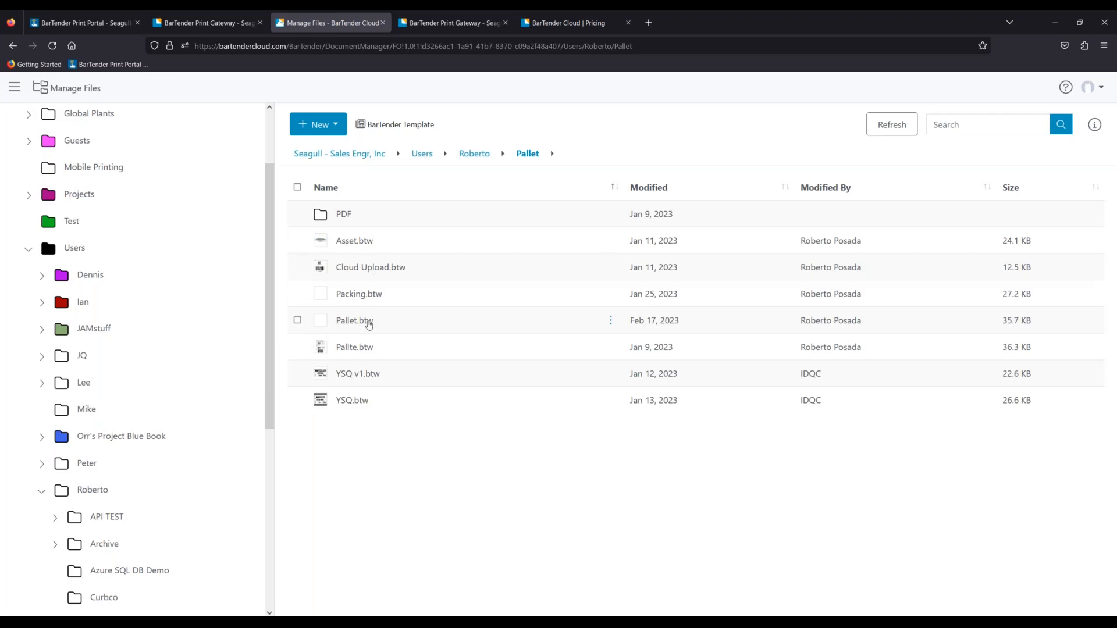
pyautogui.click(368, 325)
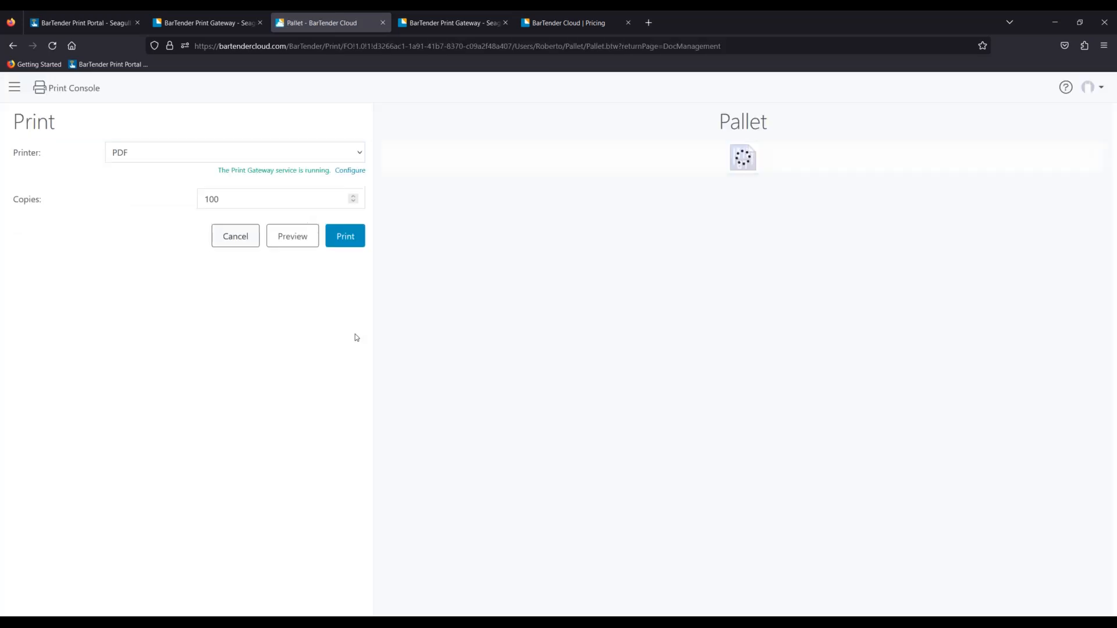
# - Keep PDF as the printer and select the 100 copies value for replacement
pyautogui.click(359, 153)
pyautogui.scroll(10, 246, 376)
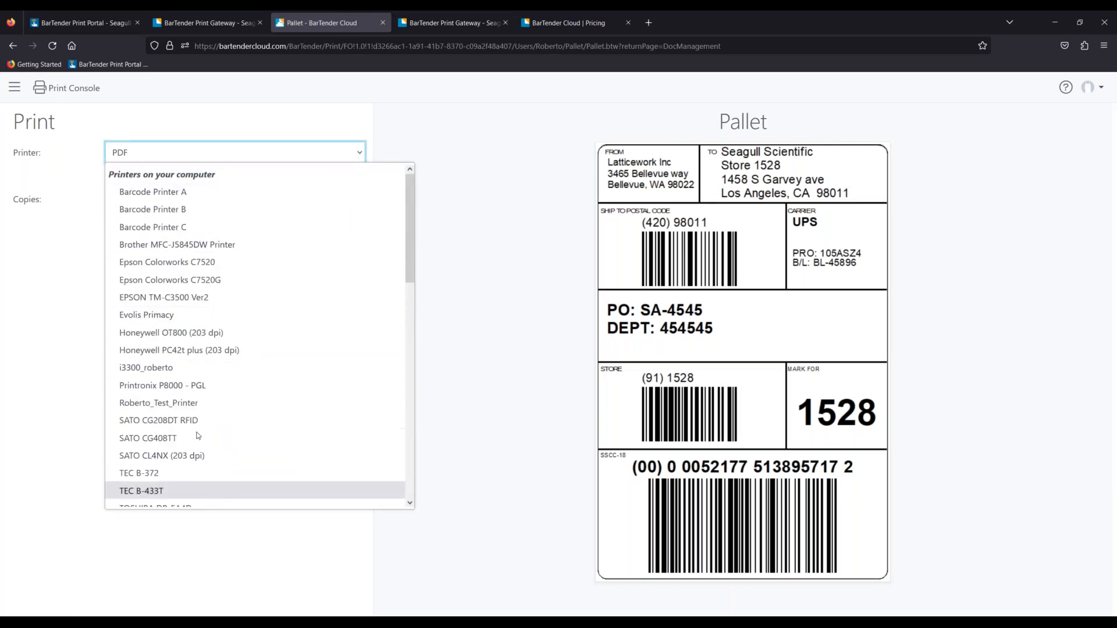
pyautogui.click(33, 382)
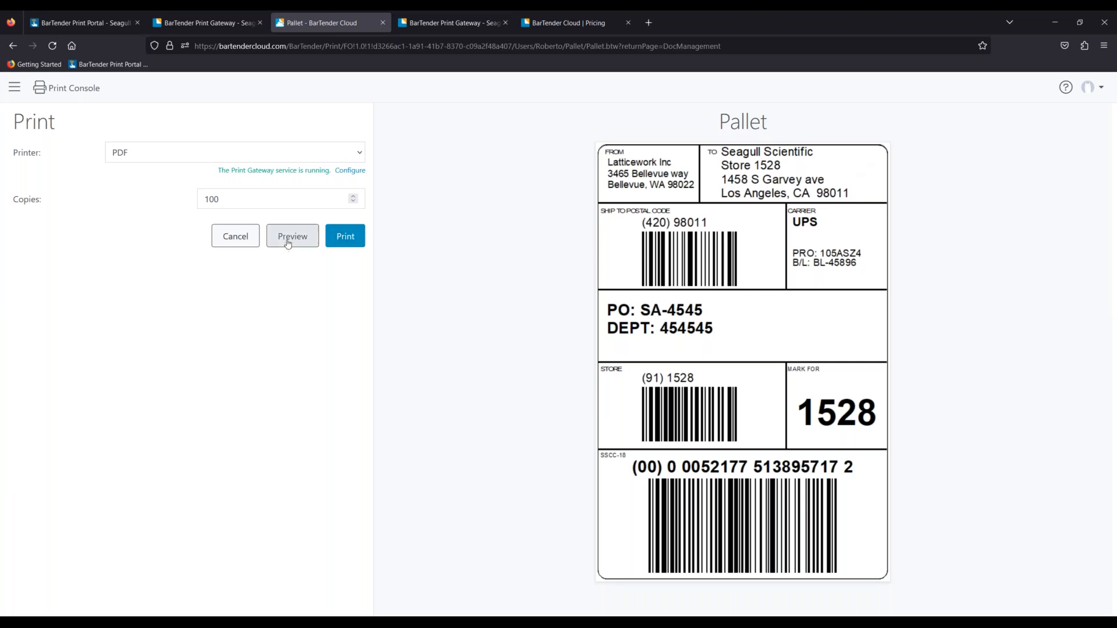
pyautogui.moveTo(268, 197); pyautogui.dragTo(149, 194)
# - Print 1 copy of Pallet to PDF, download Pallet.pdf, then close its tab and the message
pyautogui.write('1')
pyautogui.click(349, 238)
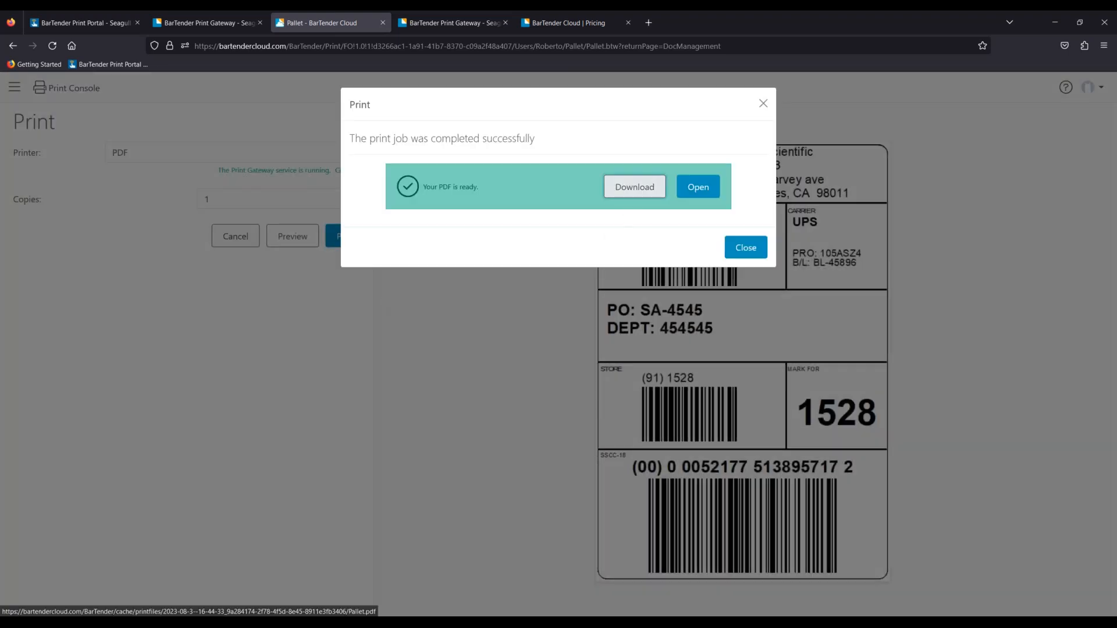
pyautogui.click(635, 187)
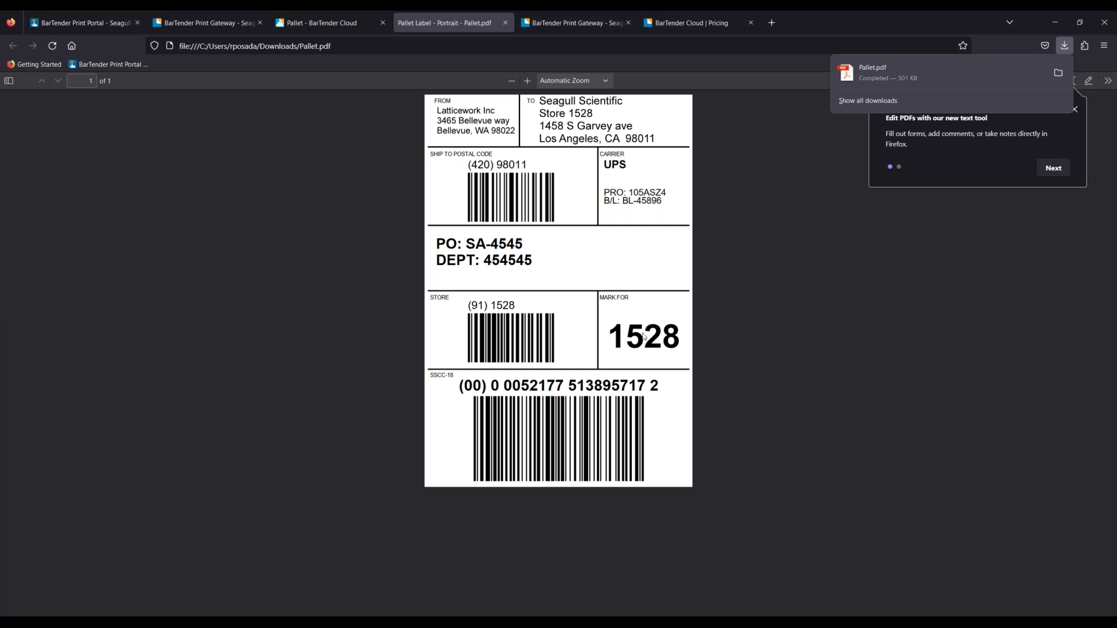
pyautogui.click(509, 23)
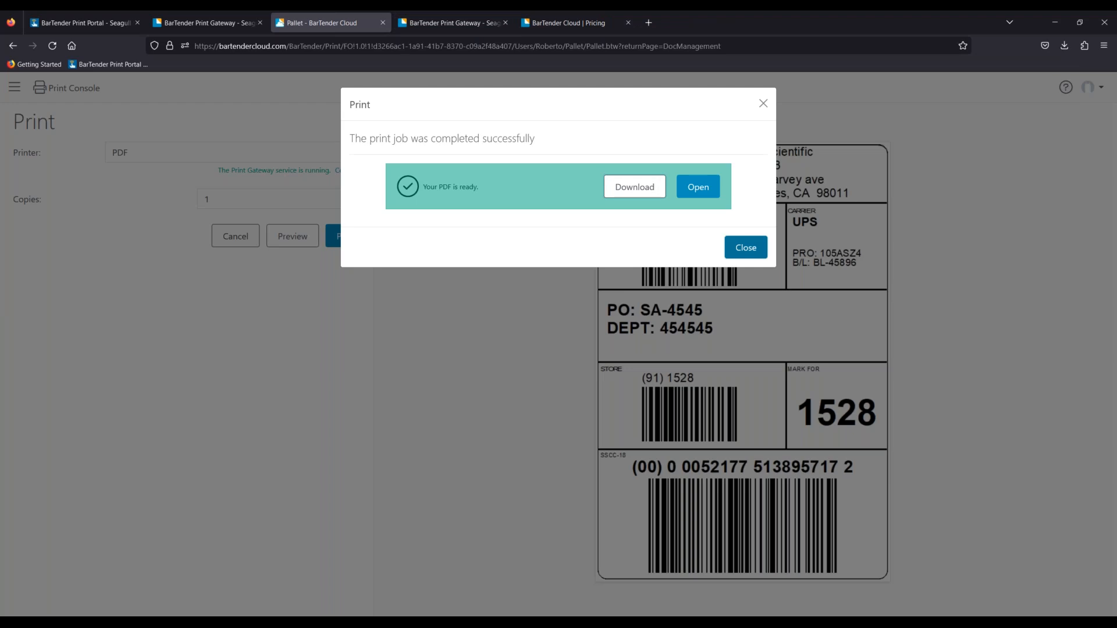
pyautogui.click(746, 248)
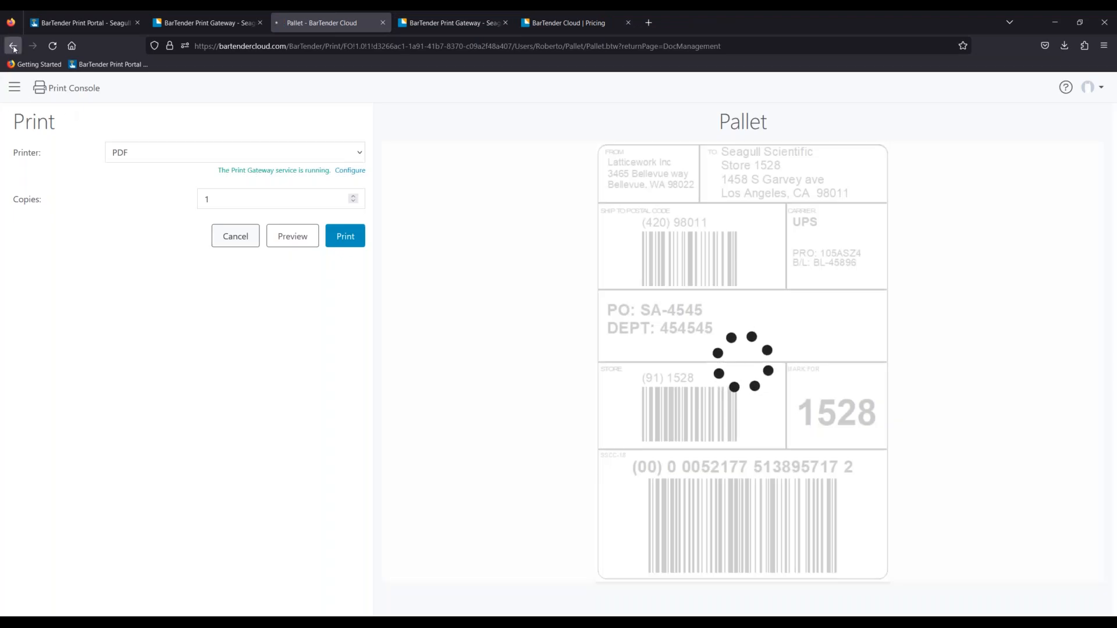
# - Delete both output PDF files from the Pallet folder's PDF subfolder
pyautogui.click(12, 45)
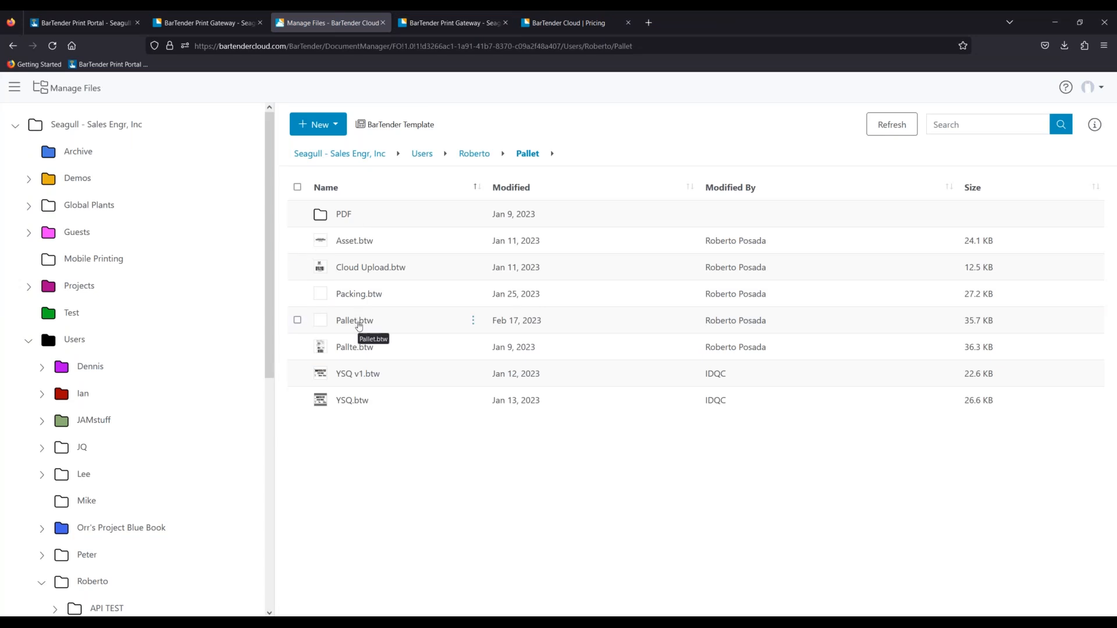
pyautogui.click(352, 215)
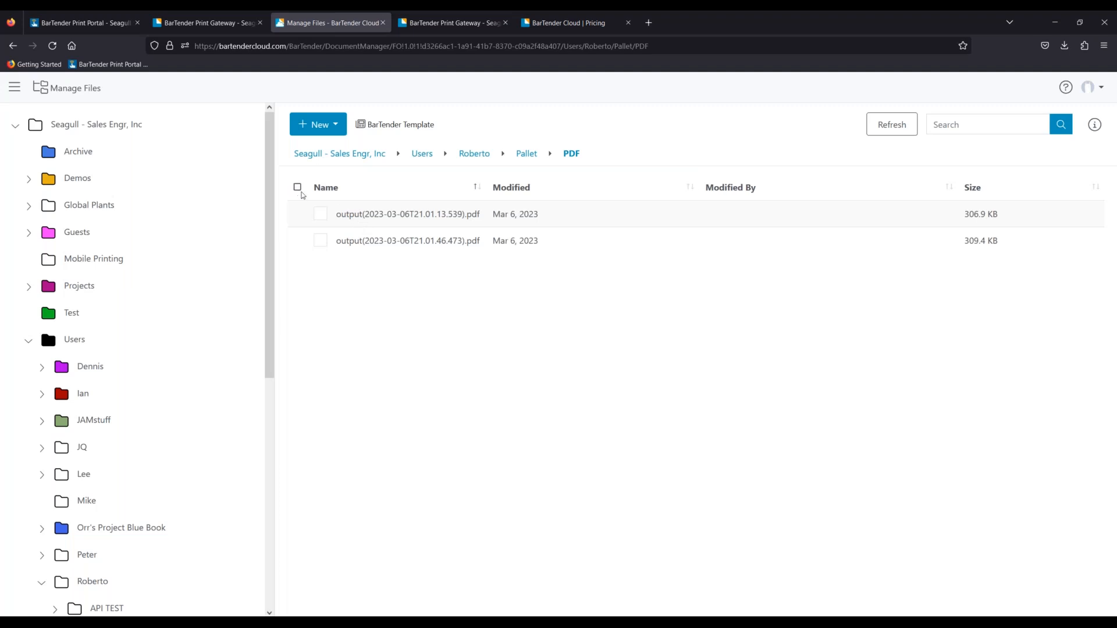
pyautogui.click(297, 187)
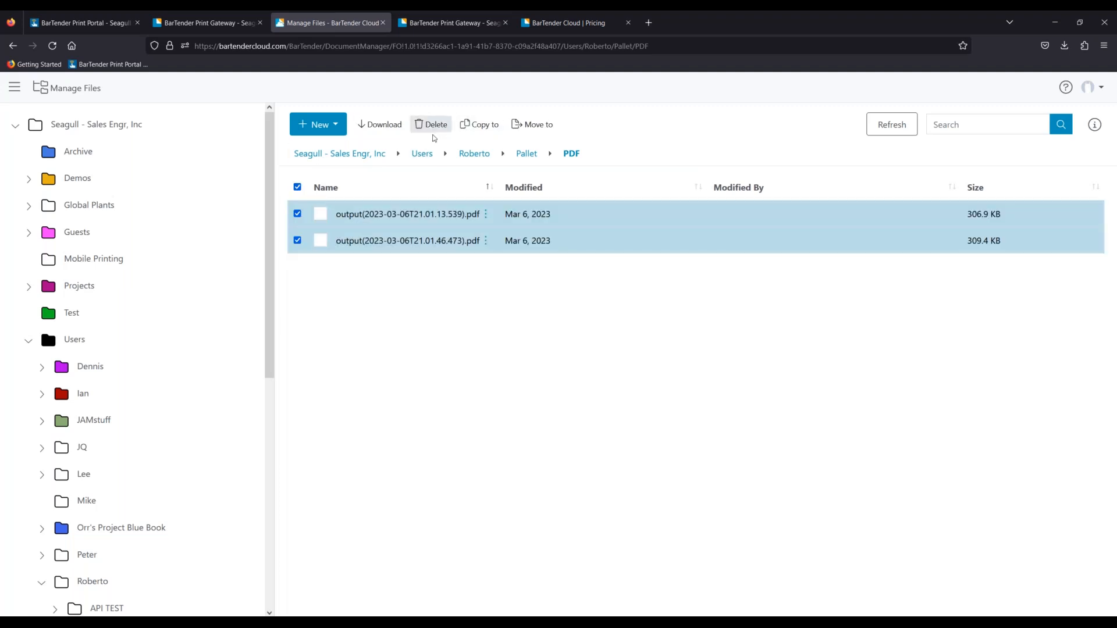
pyautogui.click(432, 125)
pyautogui.click(658, 379)
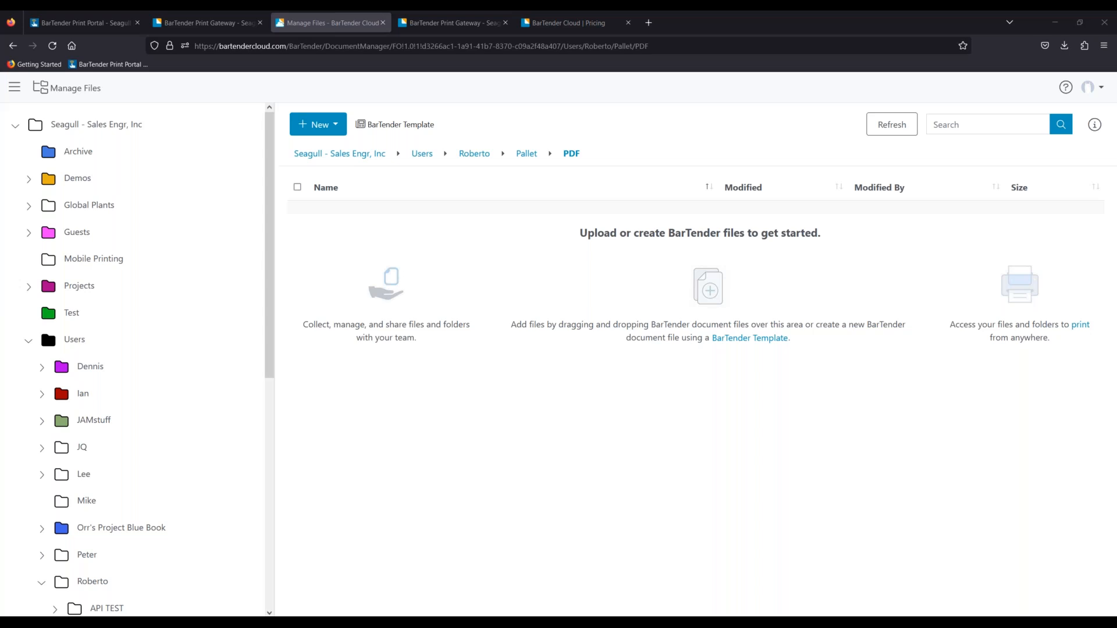
pyautogui.scroll(-6, 81, 204)
pyautogui.scroll(6, 80, 223)
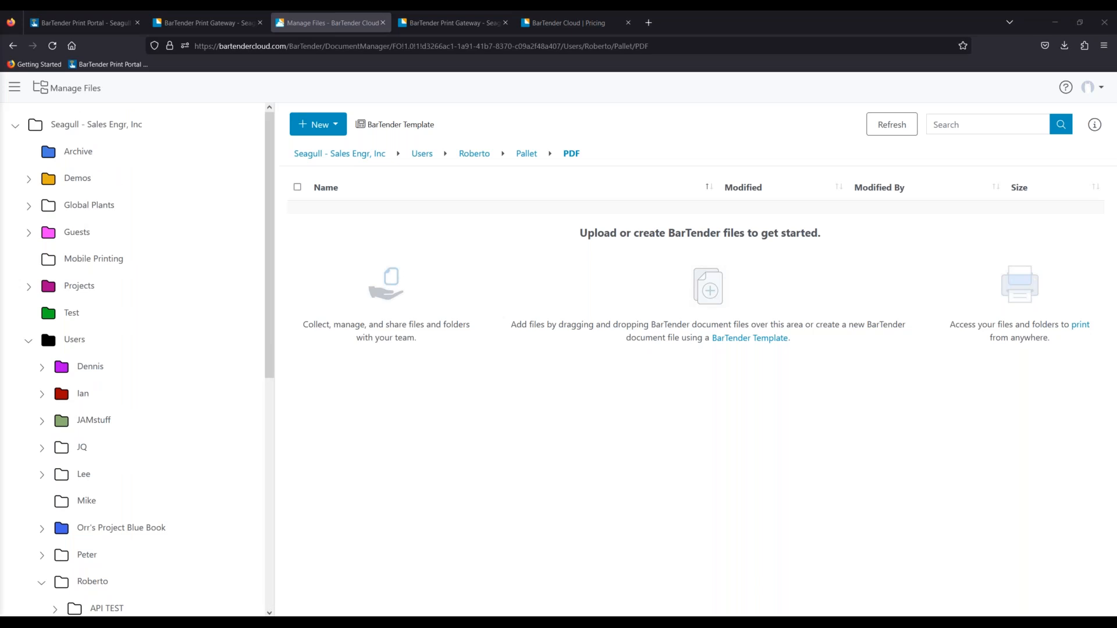
pyautogui.click(14, 87)
# - View the BarTender Cloud API page under Manage Cloud Account, then return to the file manager
pyautogui.click(80, 594)
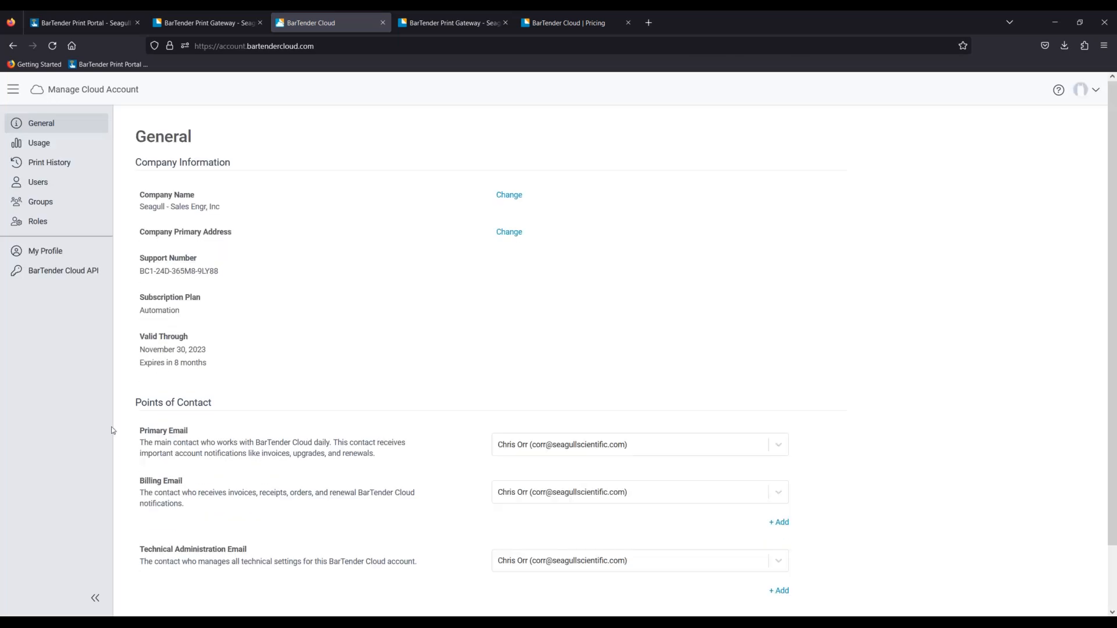
pyautogui.click(51, 276)
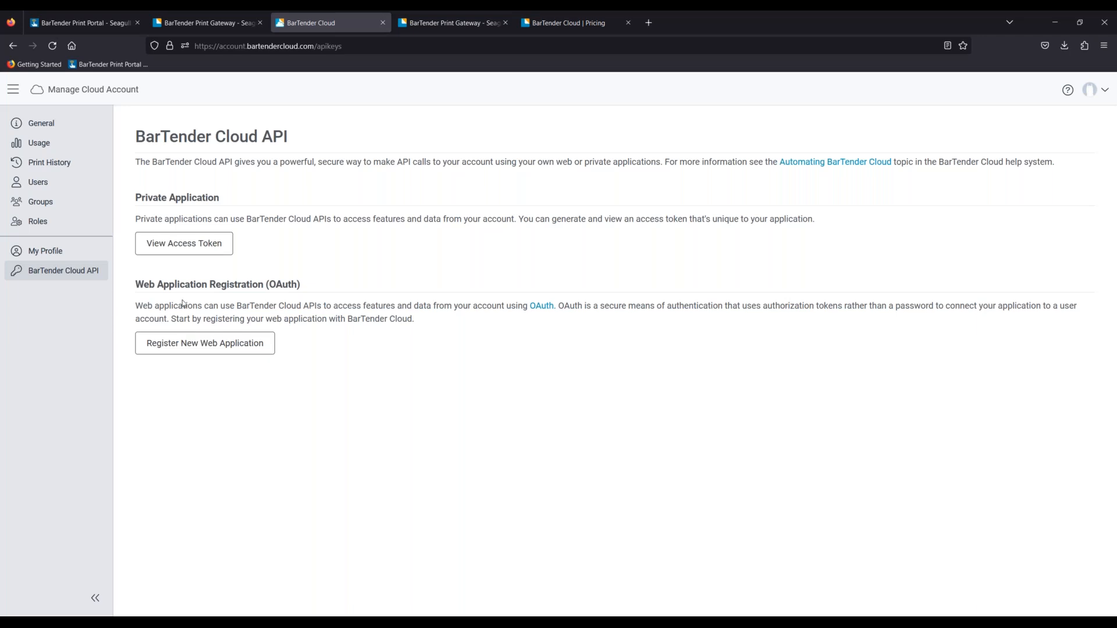
pyautogui.click(13, 46)
pyautogui.click(13, 47)
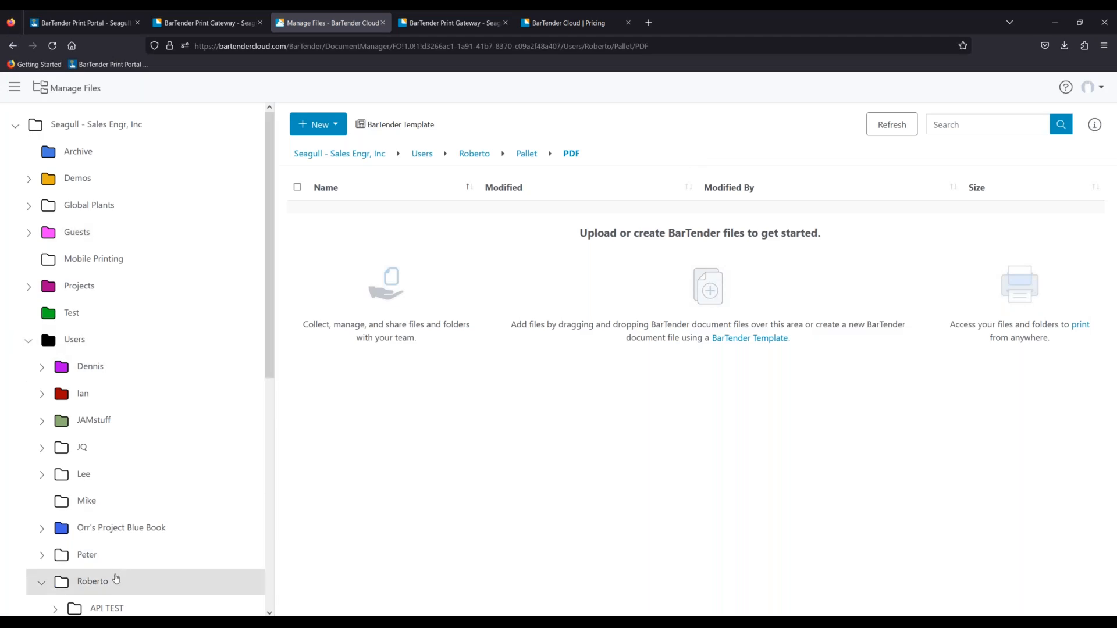
# - Reopen the Roberto > Pallet > PDF folder and bring the Insomnia window over the browser
pyautogui.click(116, 580)
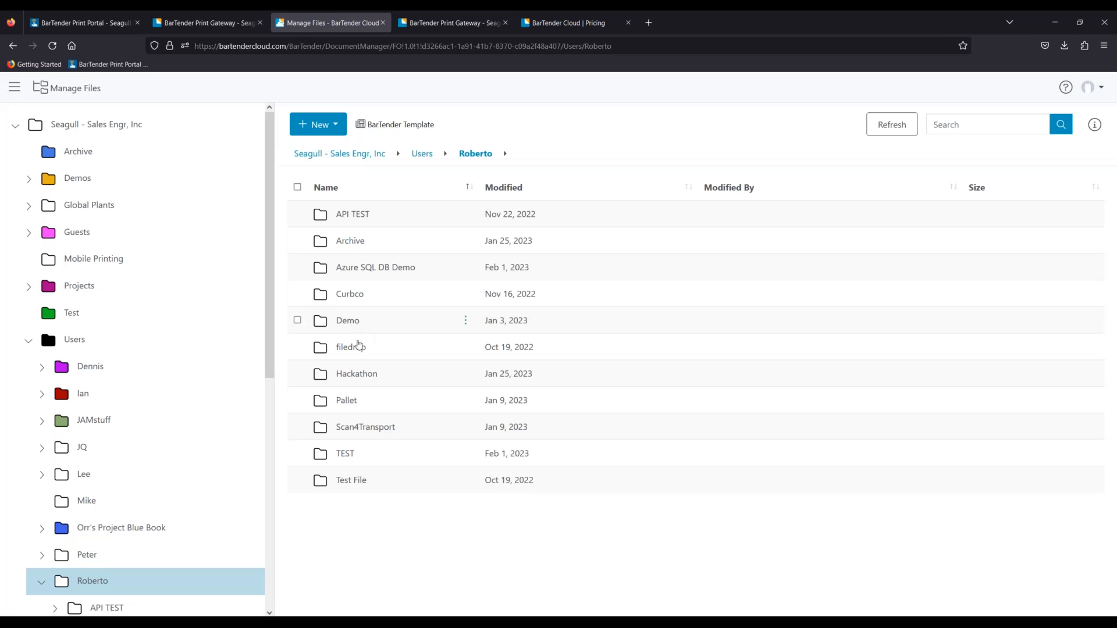
pyautogui.doubleClick(345, 402)
pyautogui.doubleClick(341, 214)
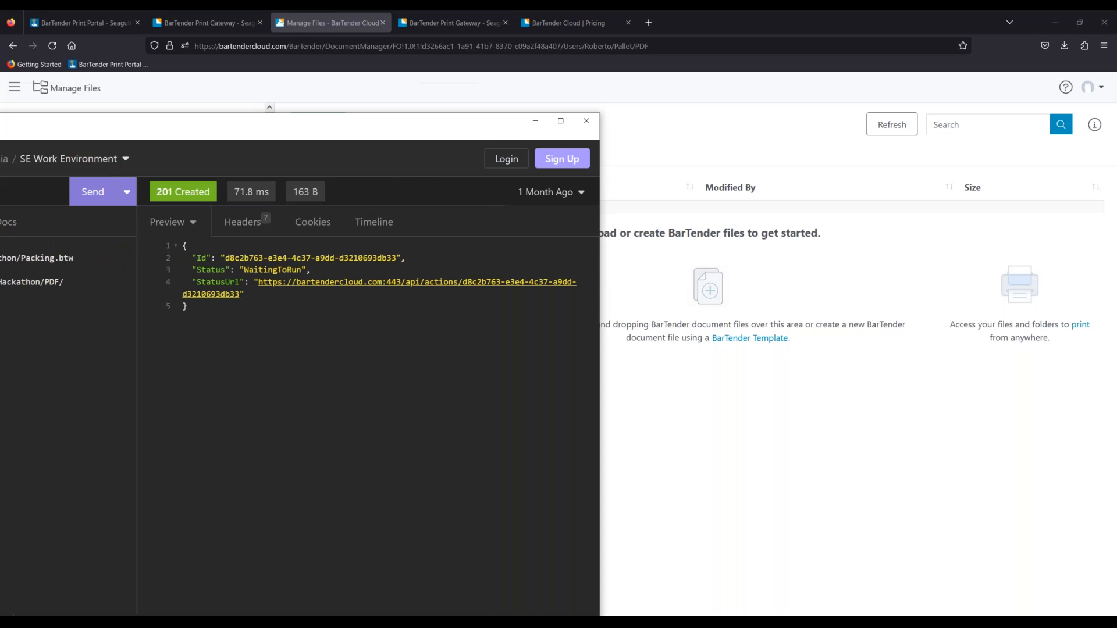
pyautogui.moveTo(0, 119); pyautogui.dragTo(548, 177)
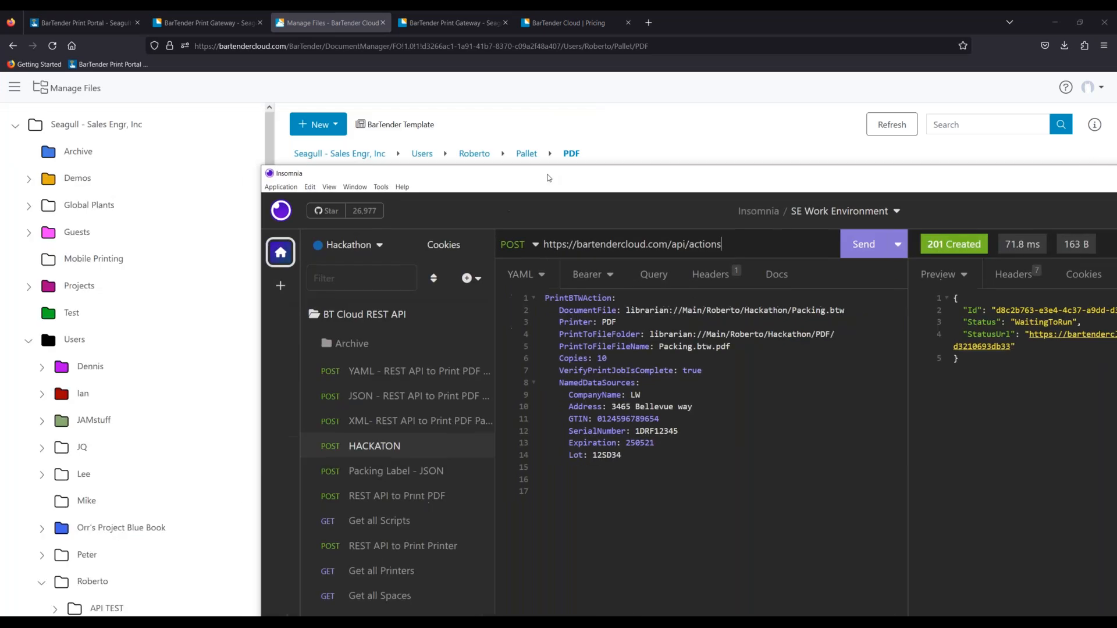
# - Maximize Insomnia and open the YAML Pallet-to-PDF request, reviewing its API address and bearer token
pyautogui.doubleClick(548, 178)
pyautogui.click(175, 213)
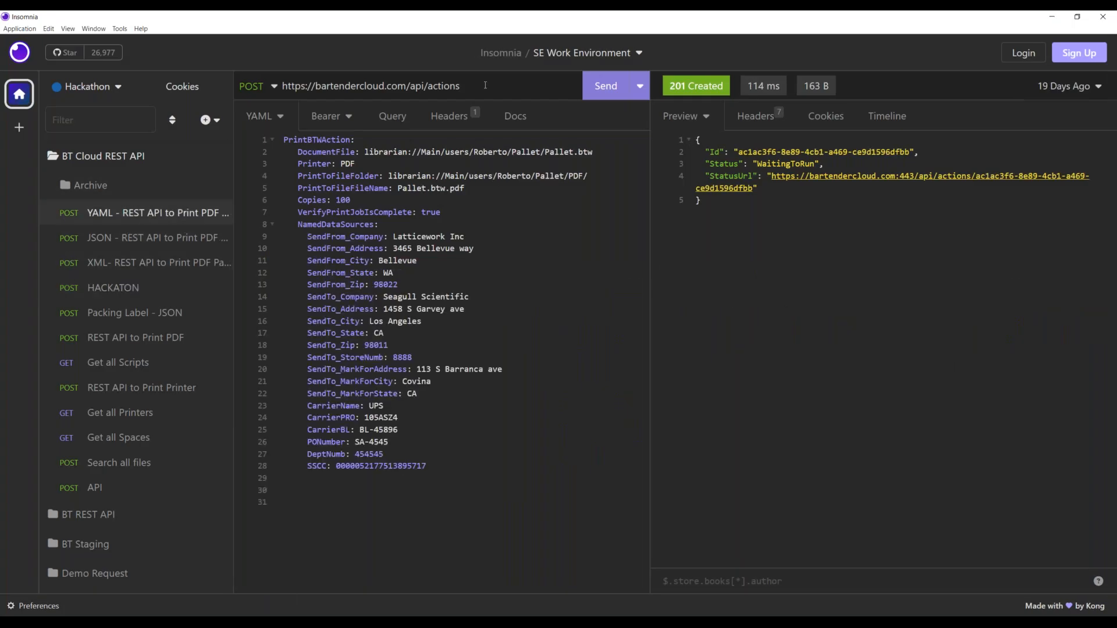
pyautogui.moveTo(460, 86); pyautogui.dragTo(267, 93)
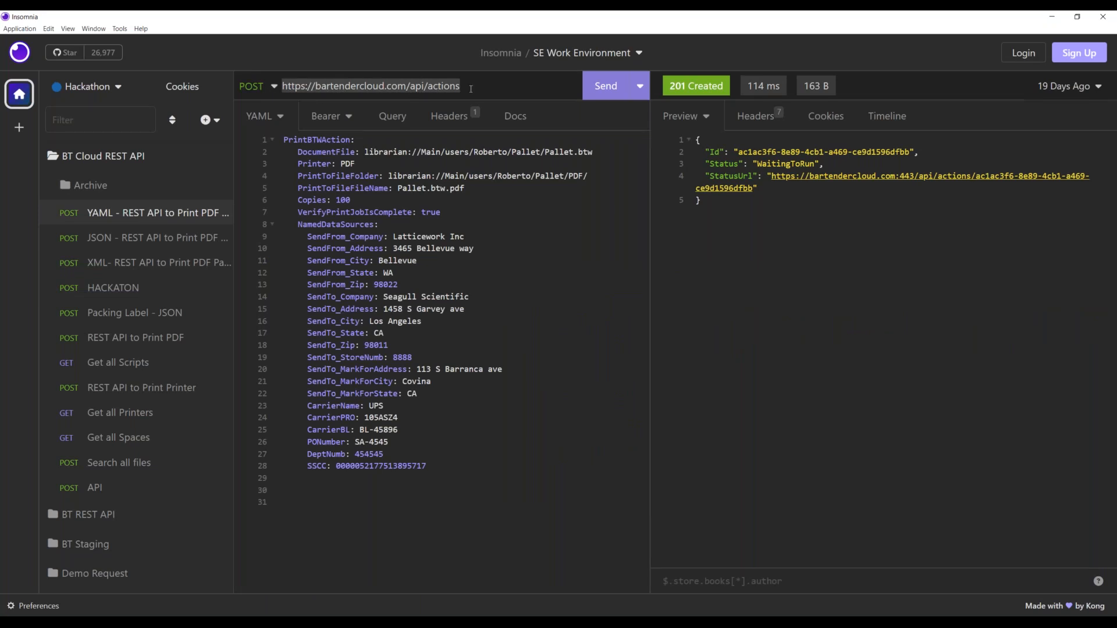
pyautogui.click(327, 117)
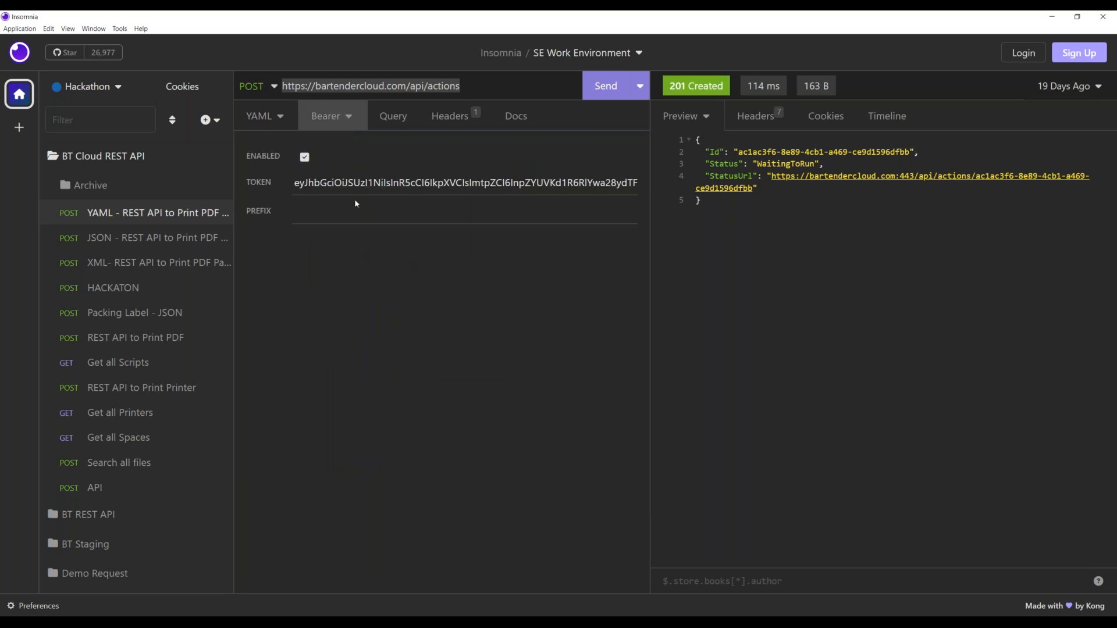
pyautogui.click(260, 115)
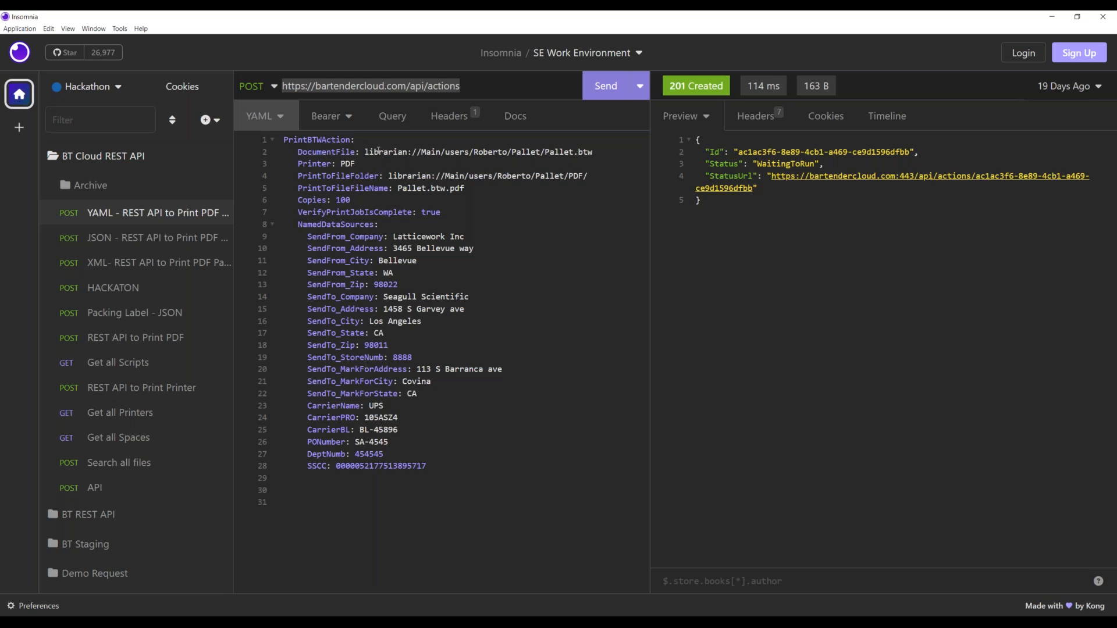
# - Review the YAML body's document path, PDF printer, output folder and Pallet.btw.pdf file name
pyautogui.moveTo(365, 152); pyautogui.dragTo(600, 152)
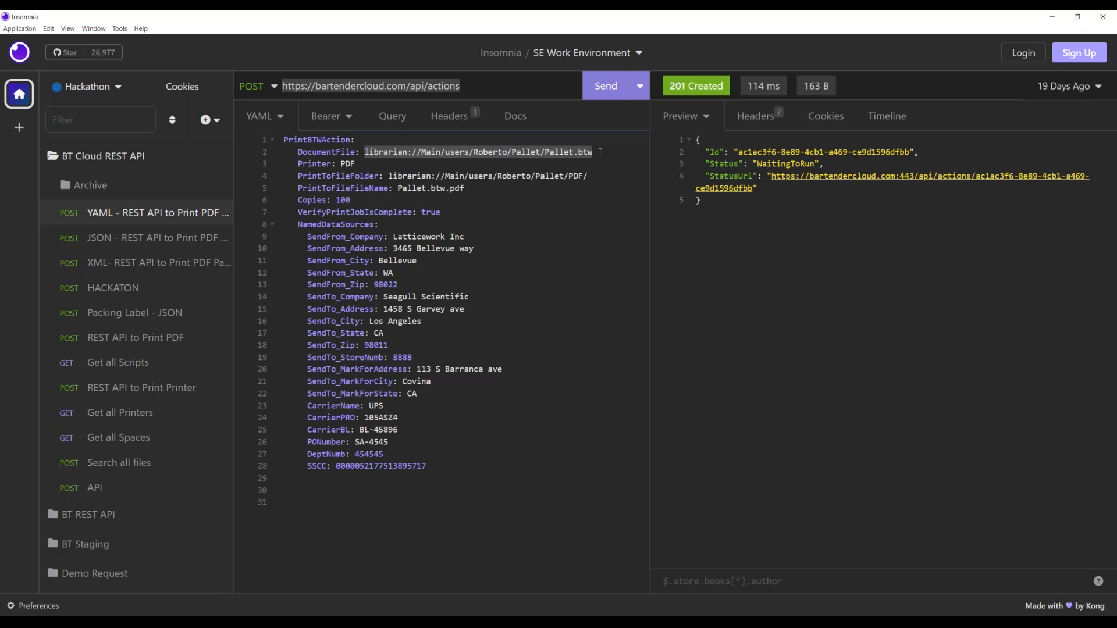
pyautogui.click(474, 153)
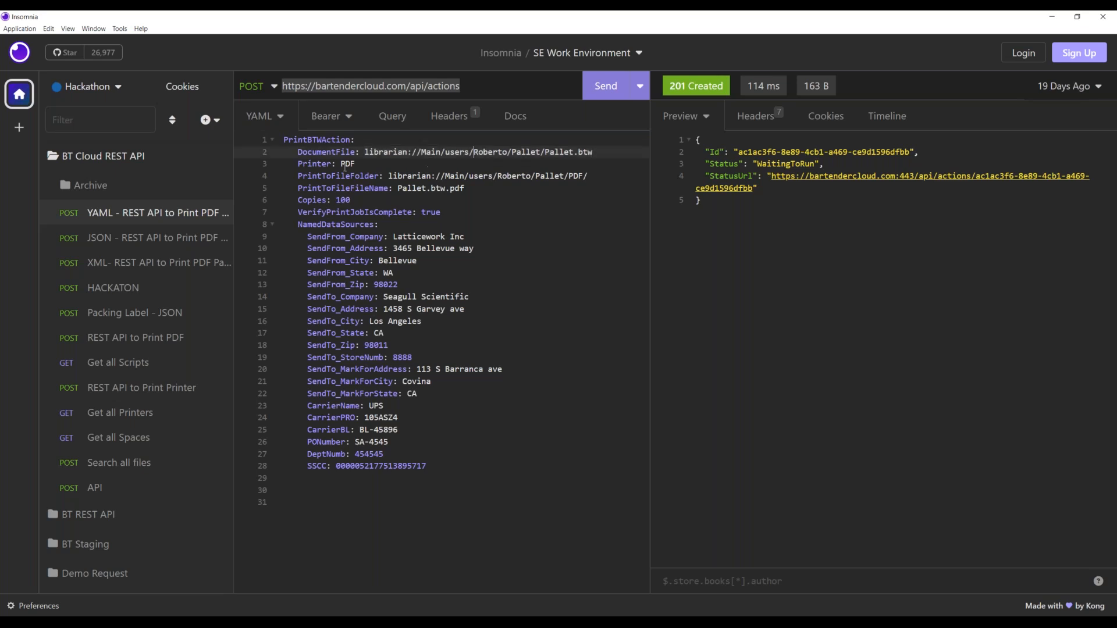
pyautogui.doubleClick(345, 163)
pyautogui.click(375, 175)
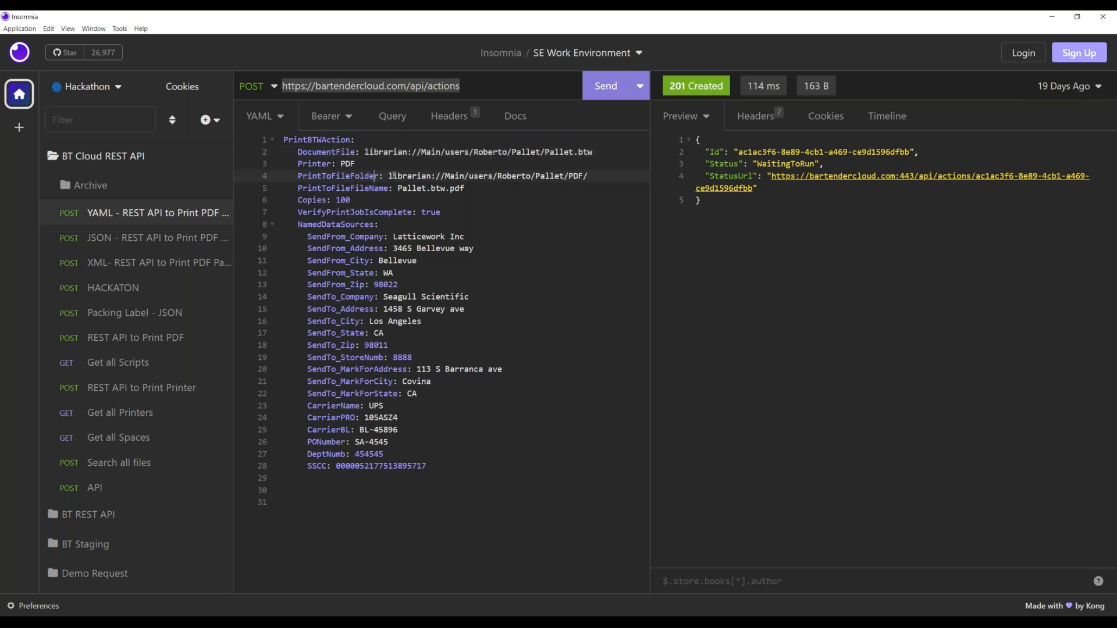
pyautogui.moveTo(390, 175); pyautogui.dragTo(589, 178)
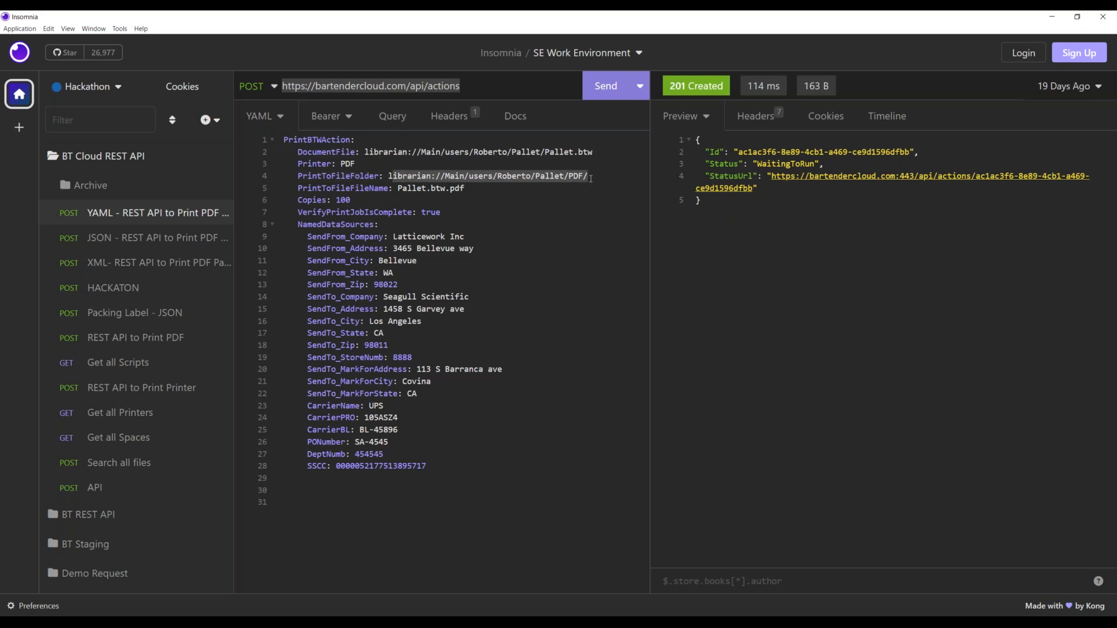
pyautogui.moveTo(397, 188); pyautogui.dragTo(489, 188)
pyautogui.click(427, 200)
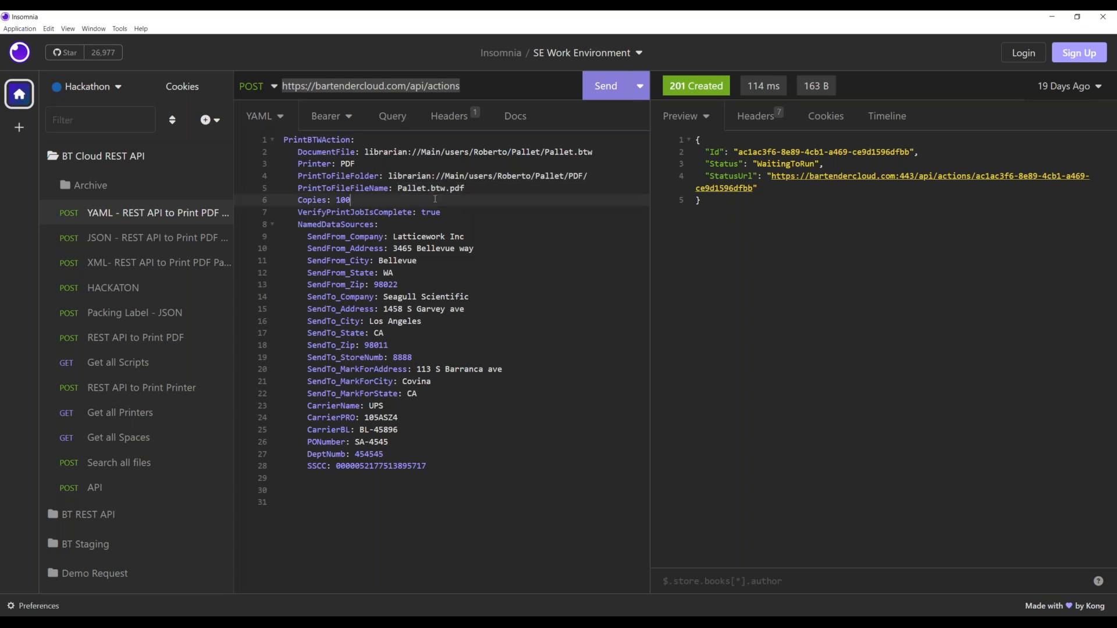
# - Change Copies from 100 to 10 and the sender company to Waldorf and Sons, then send
pyautogui.doubleClick(348, 200)
pyautogui.write('10')
pyautogui.moveTo(472, 238); pyautogui.dragTo(394, 237)
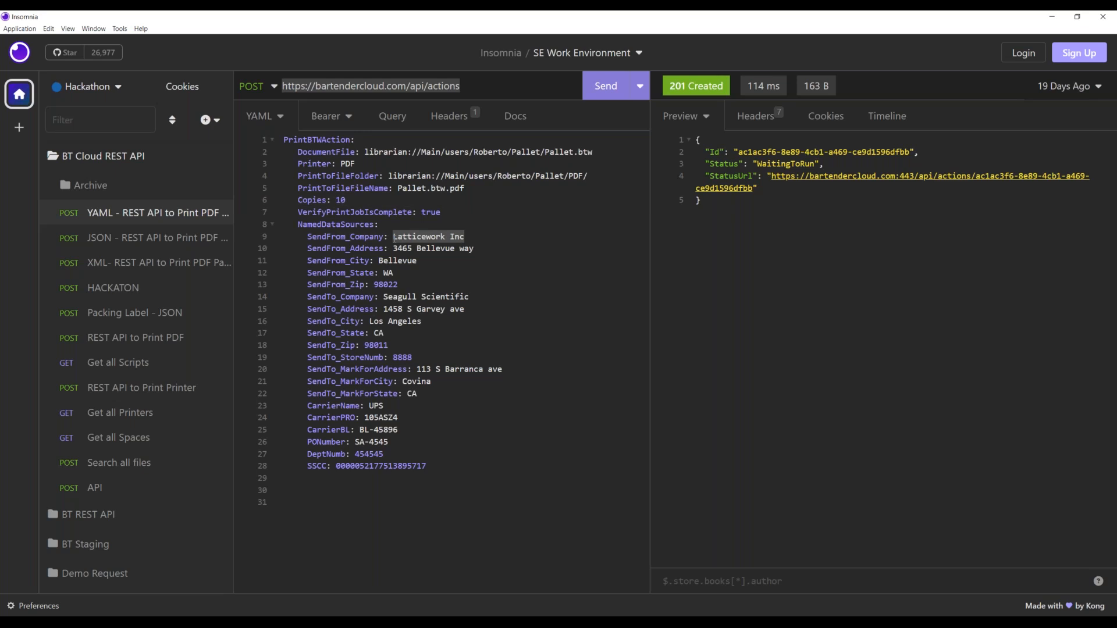
pyautogui.write('Waldorf and ')
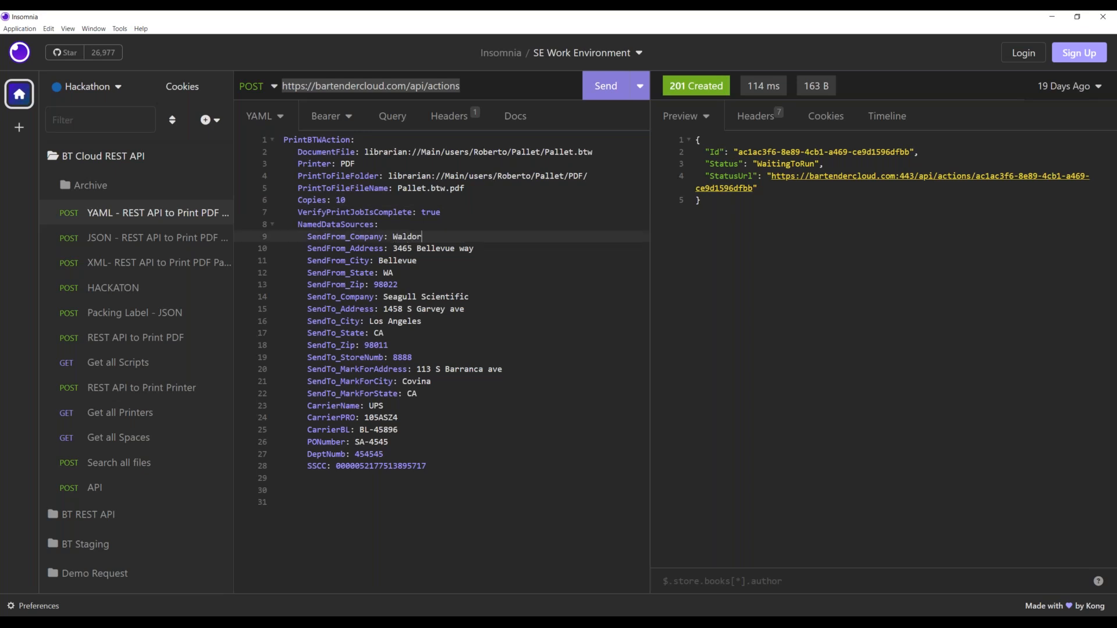
pyautogui.write('Sons')
pyautogui.click(599, 84)
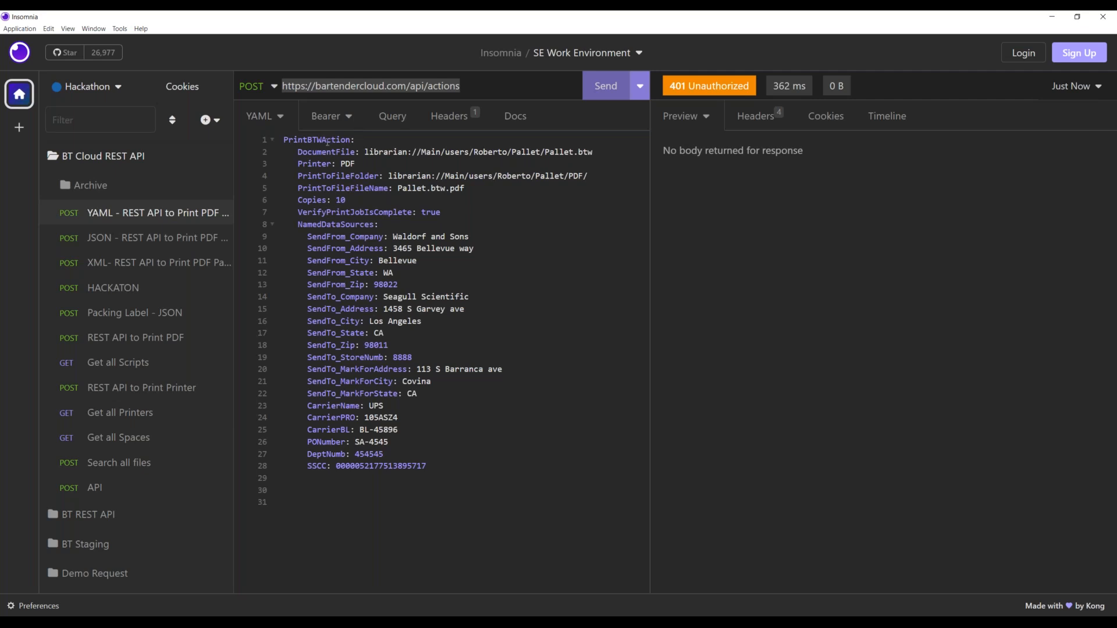
# - Send the Packing Label JSON request, then open the YAML pallet request's bearer token settings
pyautogui.click(169, 317)
pyautogui.click(585, 92)
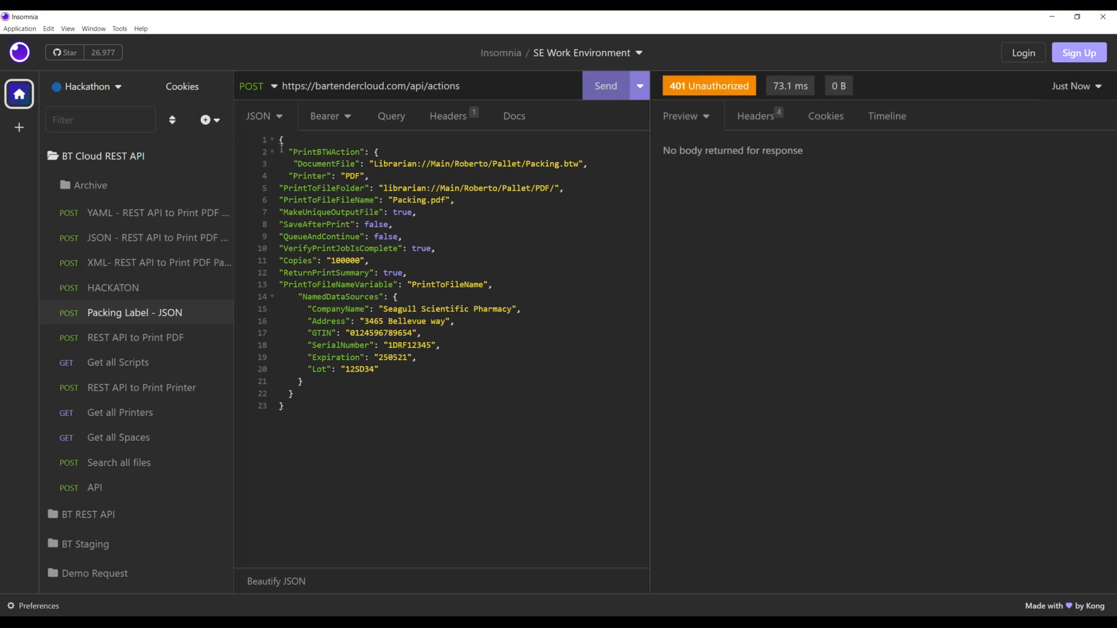
pyautogui.click(114, 215)
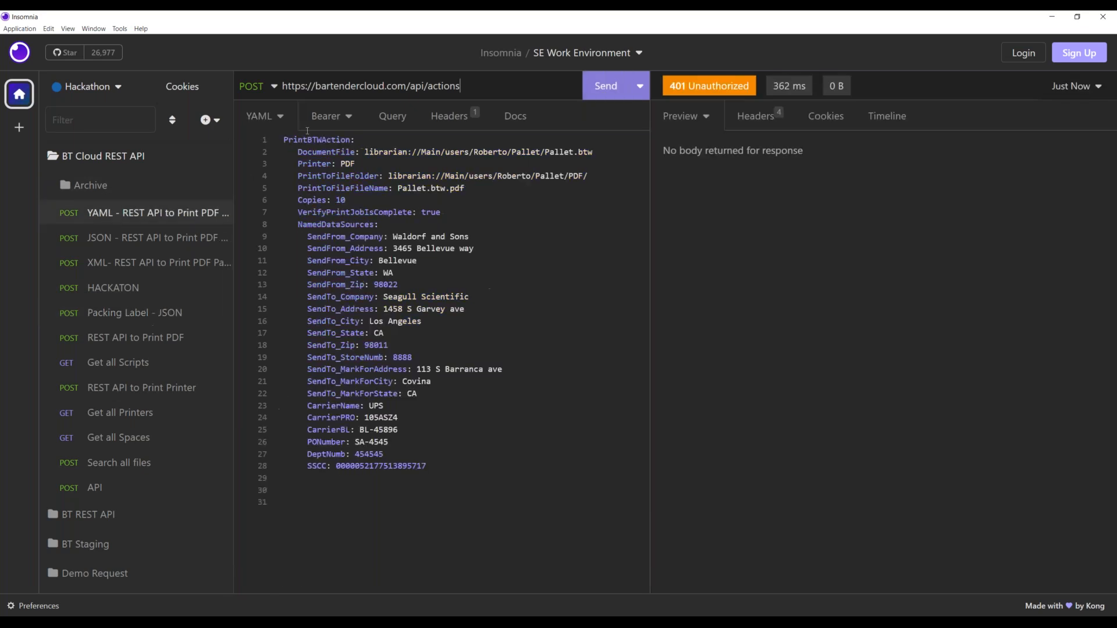
pyautogui.click(326, 116)
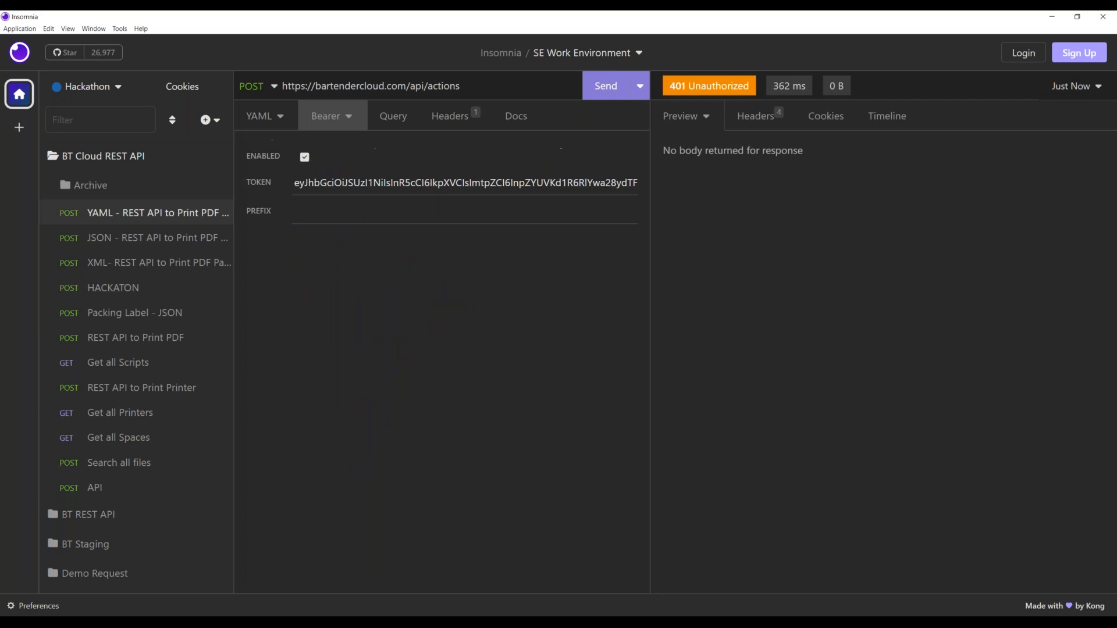
pyautogui.doubleClick(653, 23)
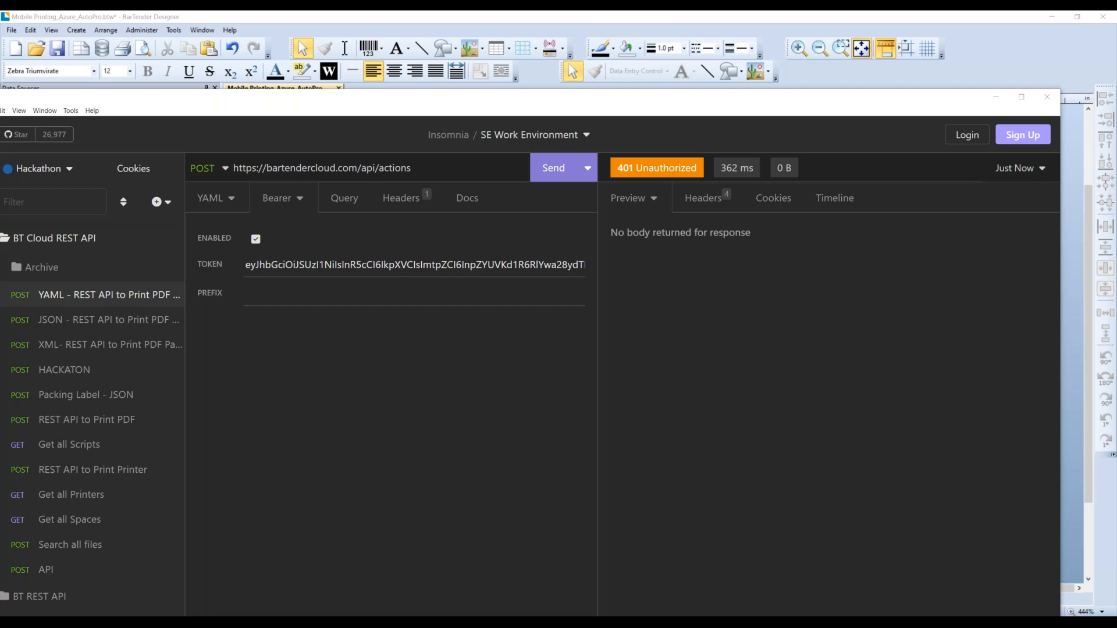
# - Paste the new access token into the bearer TOKEN field and resend the YAML pallet request
pyautogui.click(370, 266)
pyautogui.hotkey('ctrl', 'a')
pyautogui.hotkey('ctrl', 'v')
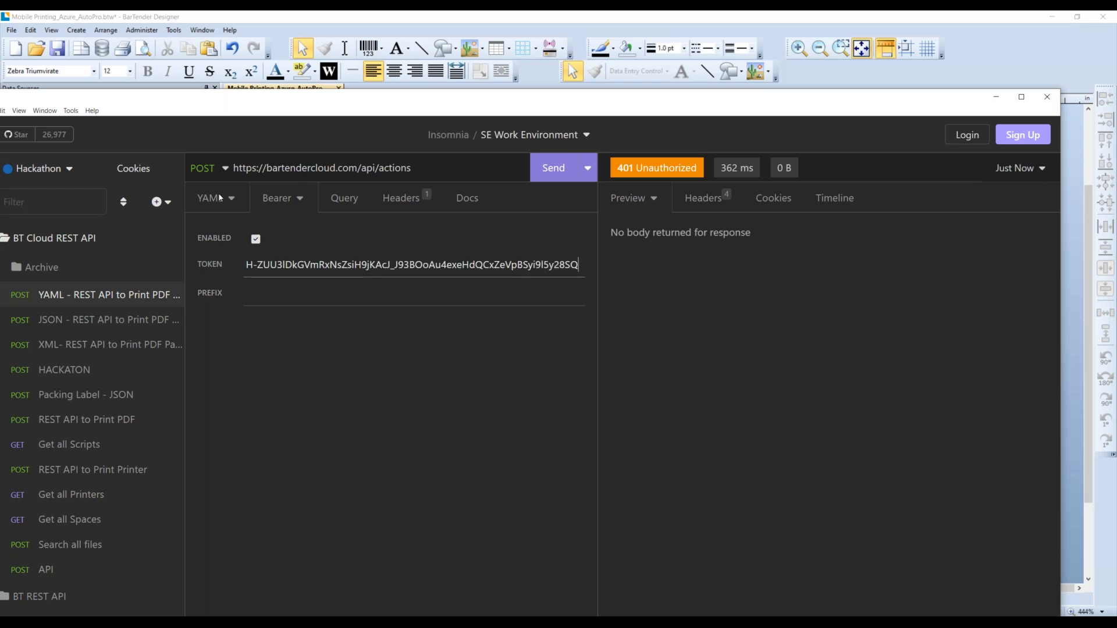
pyautogui.doubleClick(423, 100)
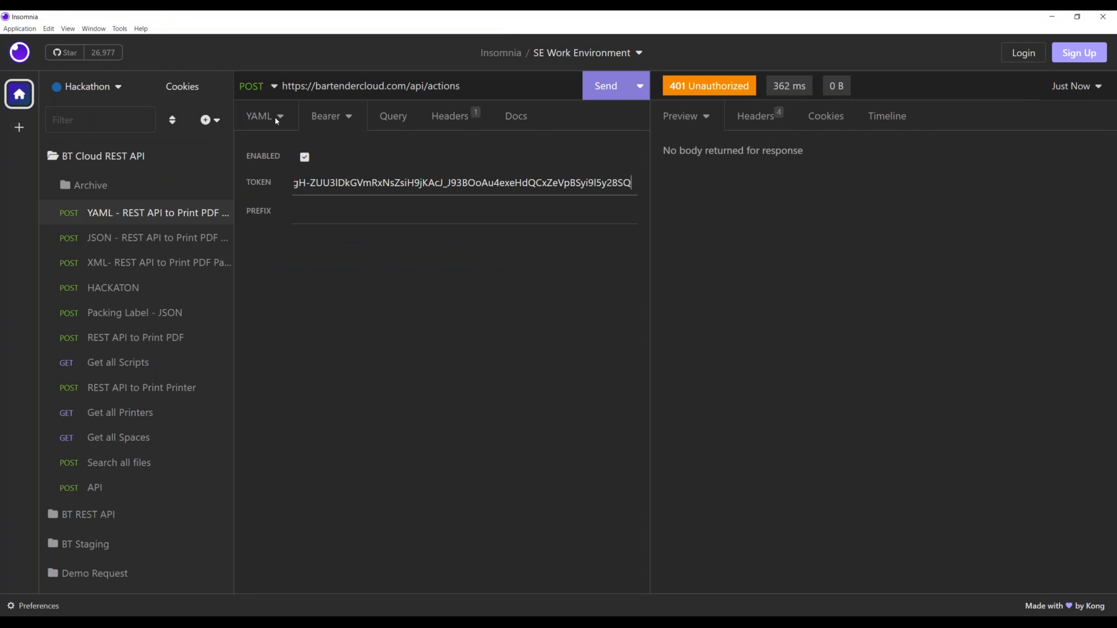
pyautogui.click(269, 120)
pyautogui.click(605, 85)
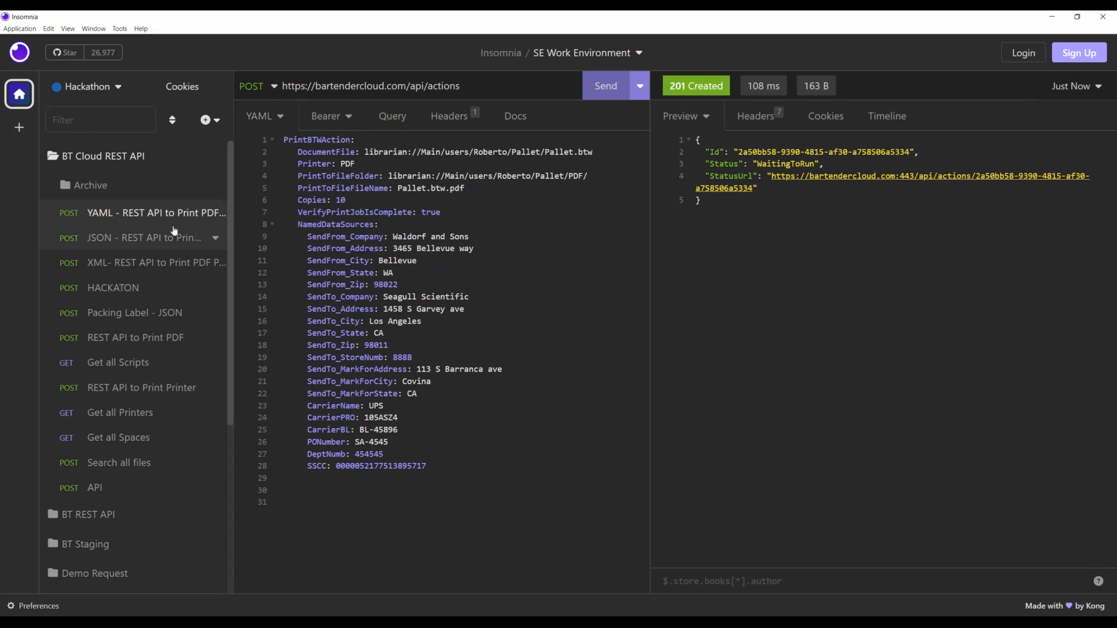
# - Give the JSON pallet request the new bearer token, send it, then reselect the YAML request
pyautogui.click(128, 244)
pyautogui.click(327, 117)
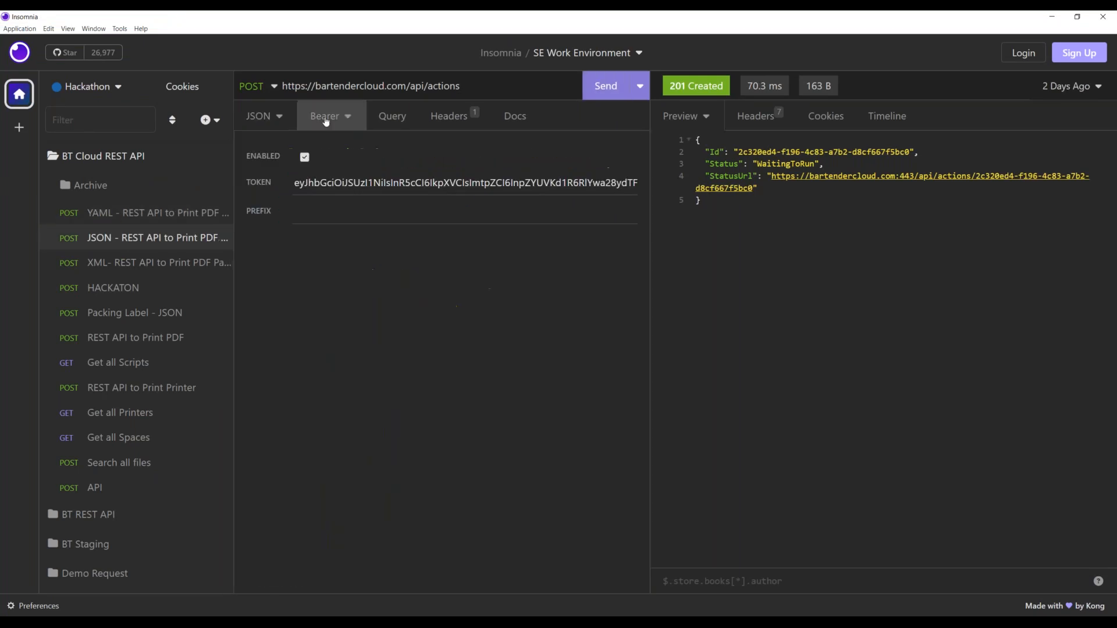
pyautogui.click(357, 184)
pyautogui.hotkey('ctrl', 'a')
pyautogui.hotkey('ctrl', 'v')
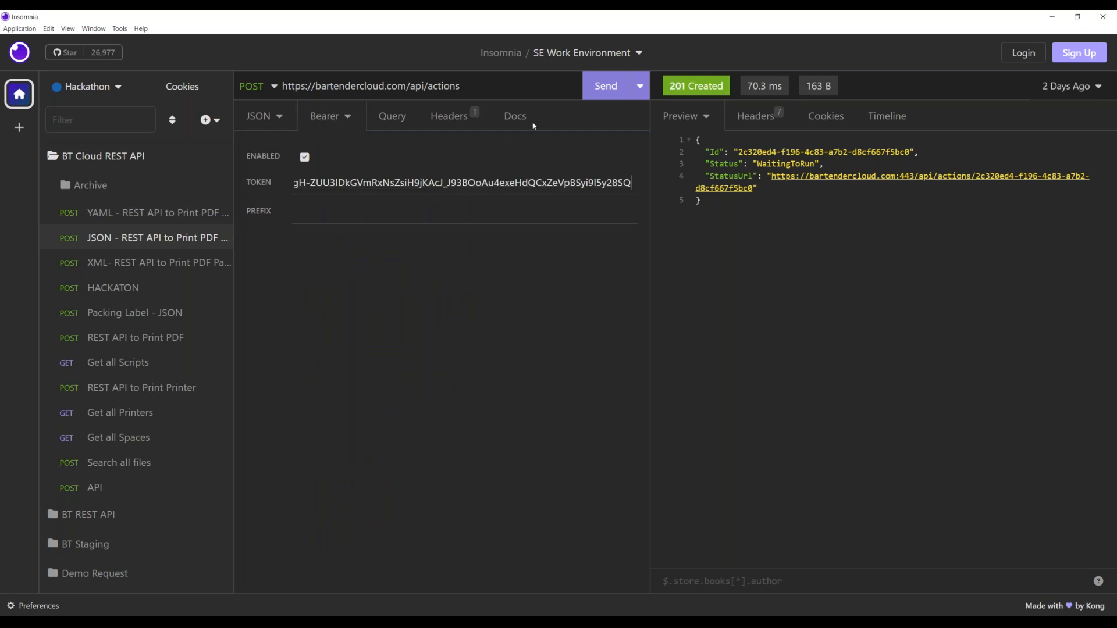
pyautogui.click(269, 118)
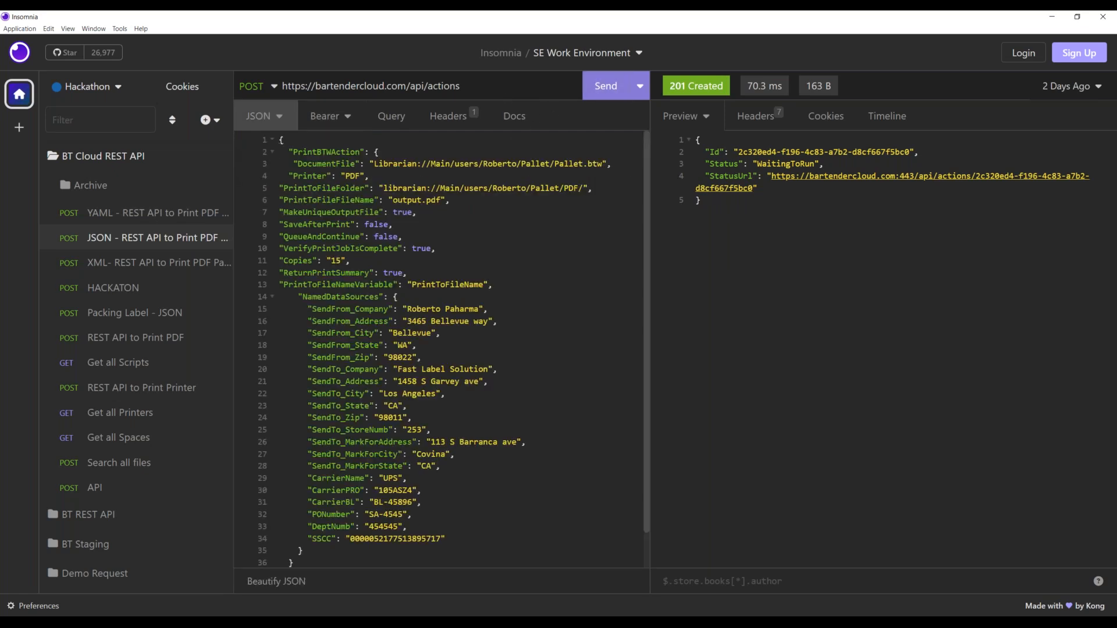
pyautogui.click(605, 88)
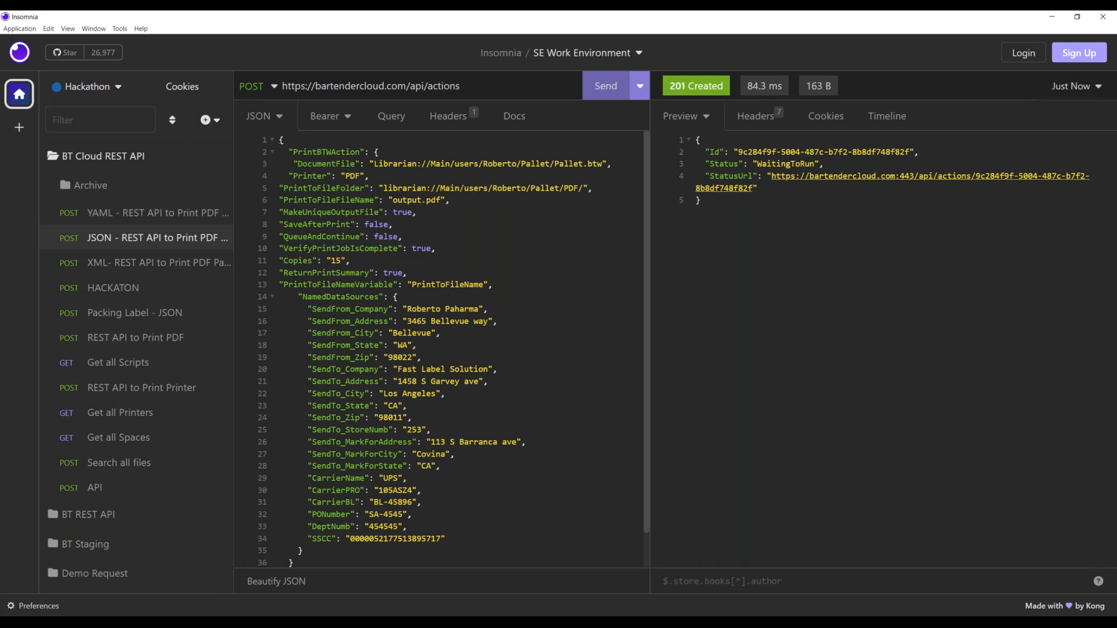
pyautogui.hotkey('alt', 'Tab')
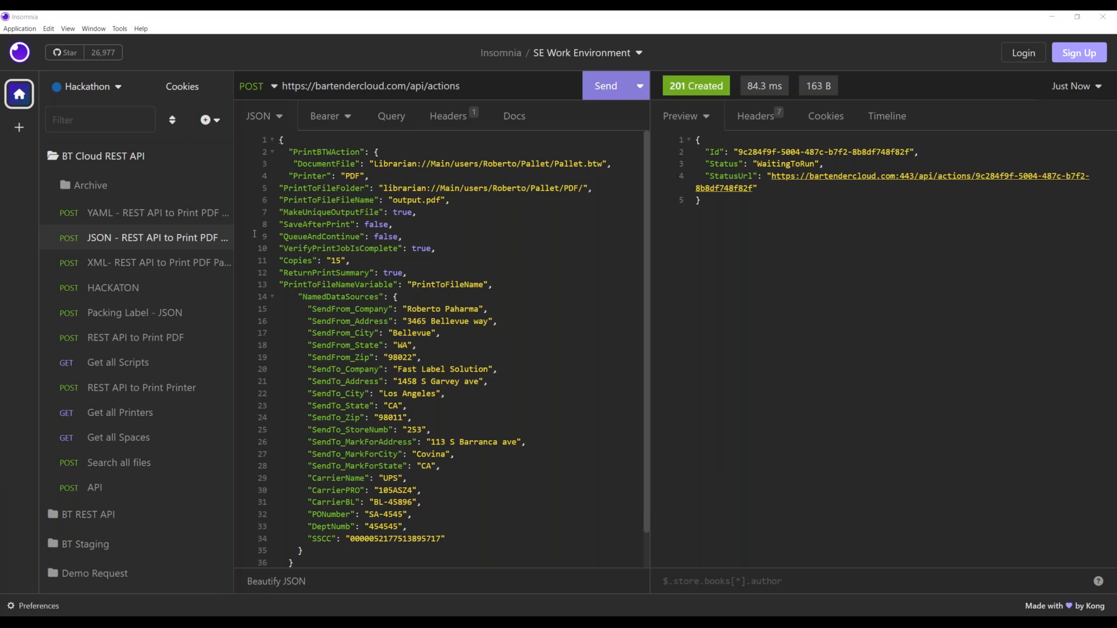
pyautogui.click(156, 218)
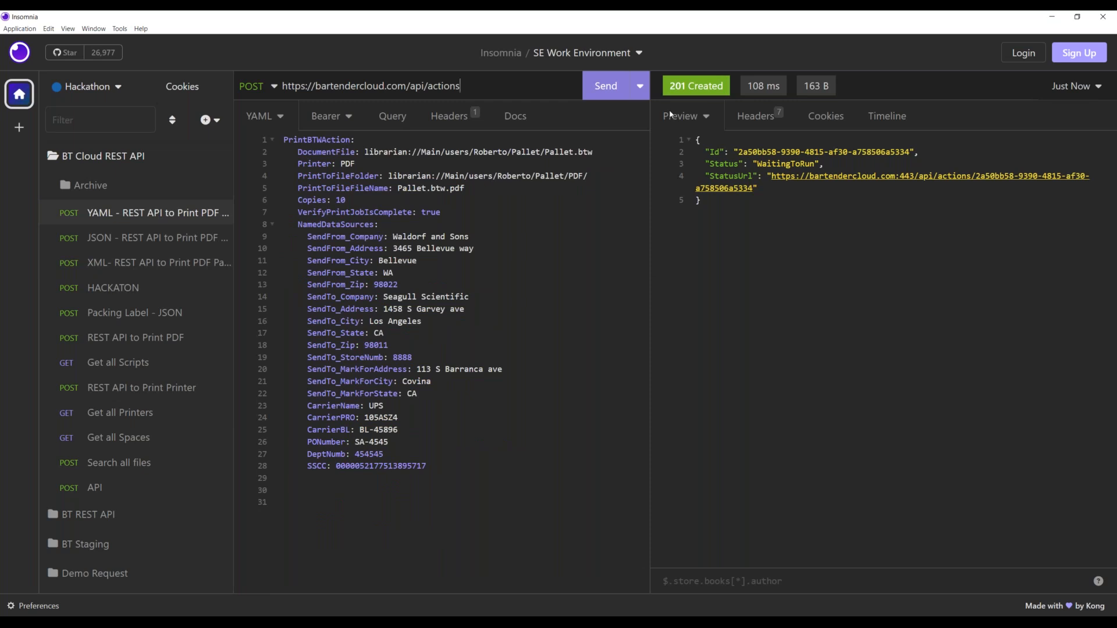
# - Change the YAML request to 12 copies from sender Waldorf and resend it
pyautogui.click(341, 199)
pyautogui.press('Delete')
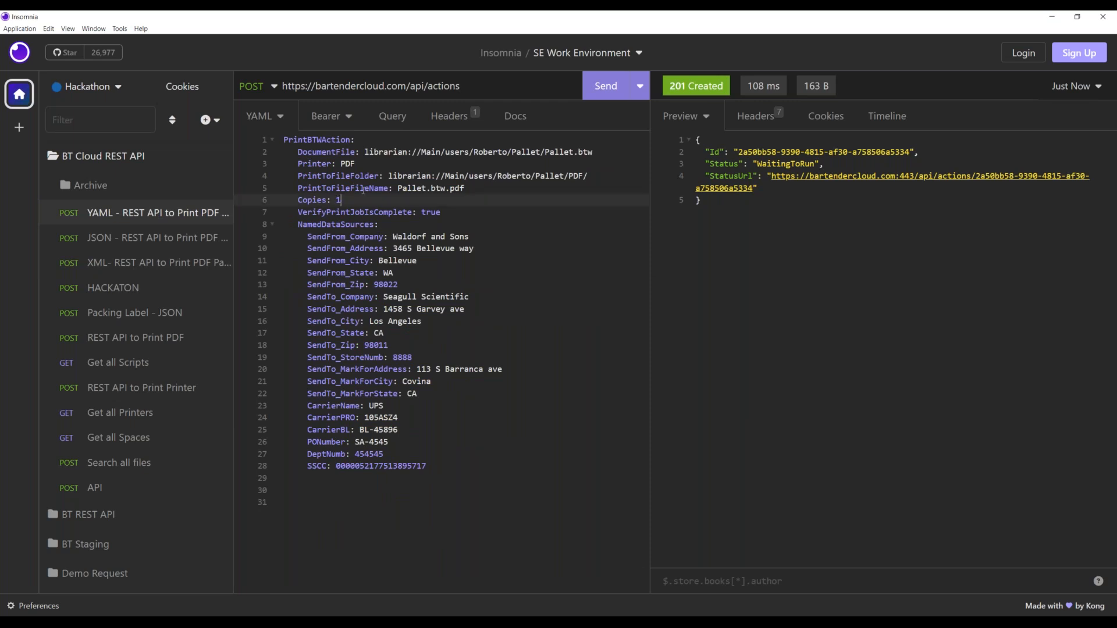
pyautogui.write('2')
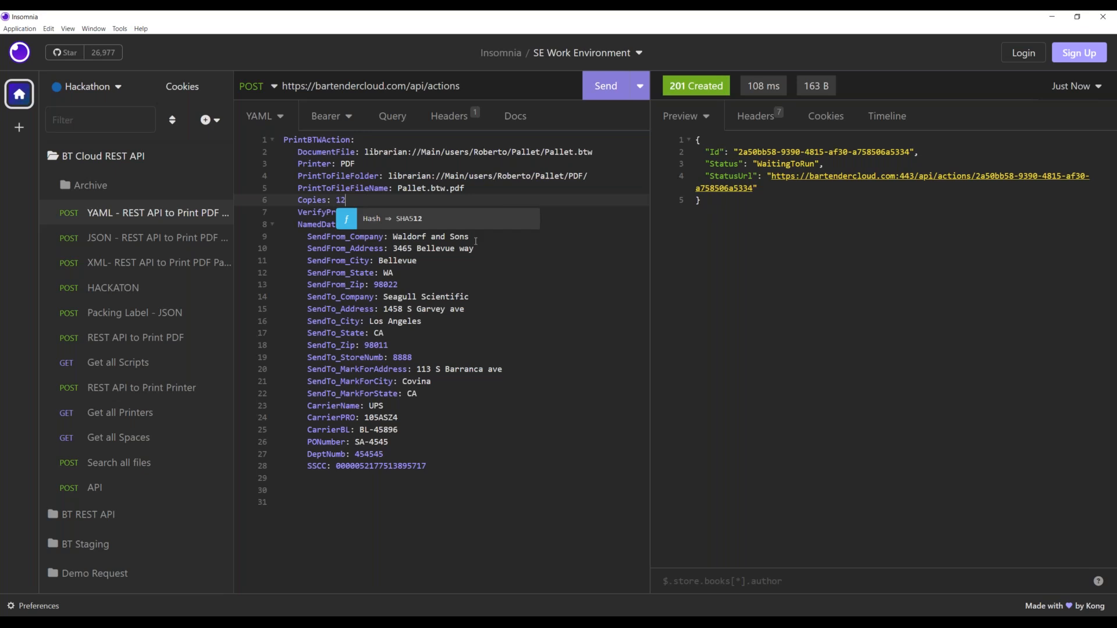
pyautogui.moveTo(431, 236); pyautogui.dragTo(494, 235)
pyautogui.press('BackSpace')
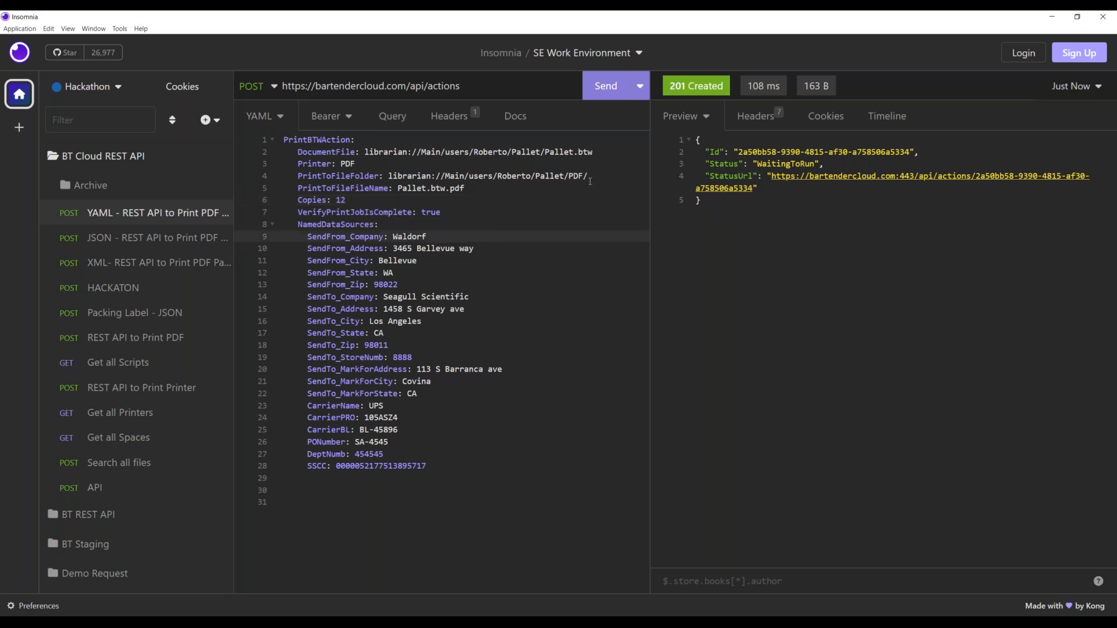
pyautogui.click(606, 93)
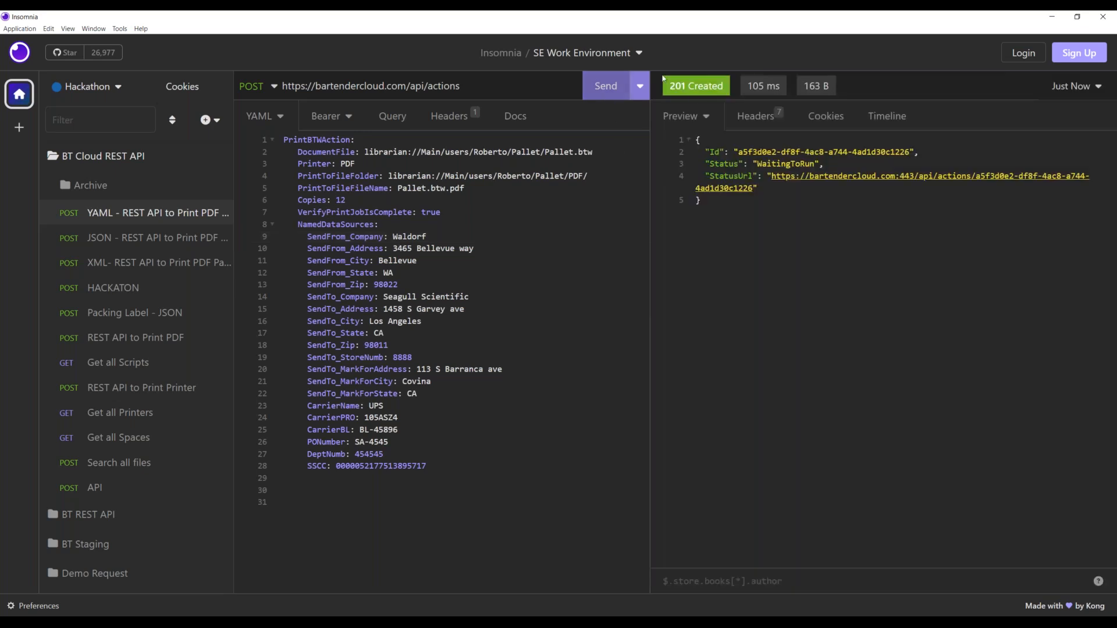
pyautogui.moveTo(668, 97)
# - Change the JSON request from 15 to 150 copies, add an 's' to the sender company, and resend
pyautogui.click(130, 247)
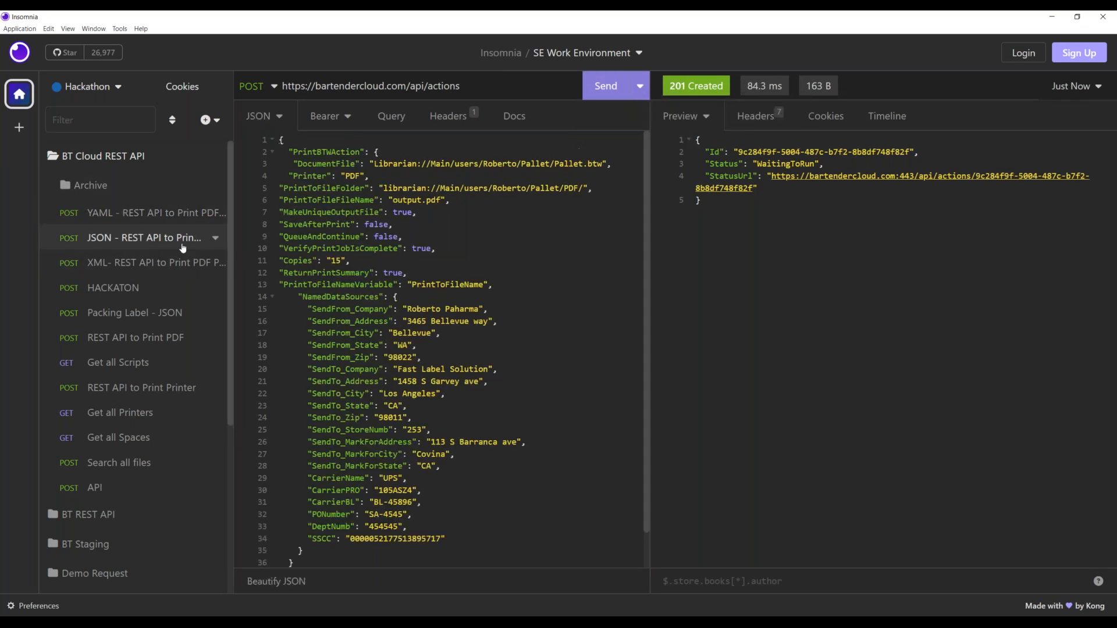
pyautogui.click(341, 261)
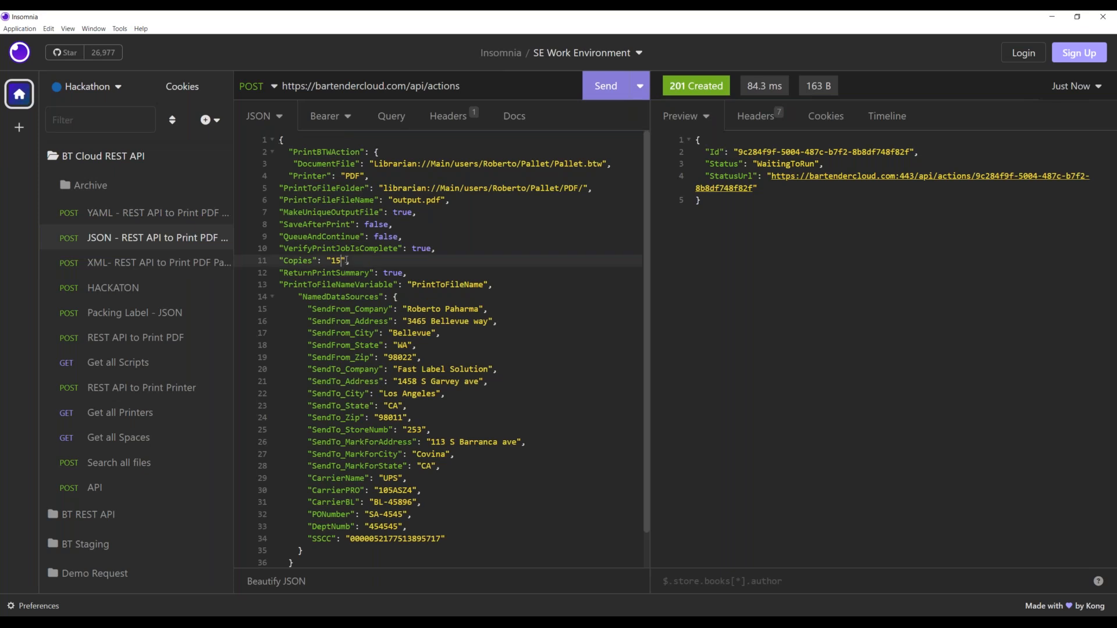
pyautogui.write('0')
pyautogui.click(441, 308)
pyautogui.write('s')
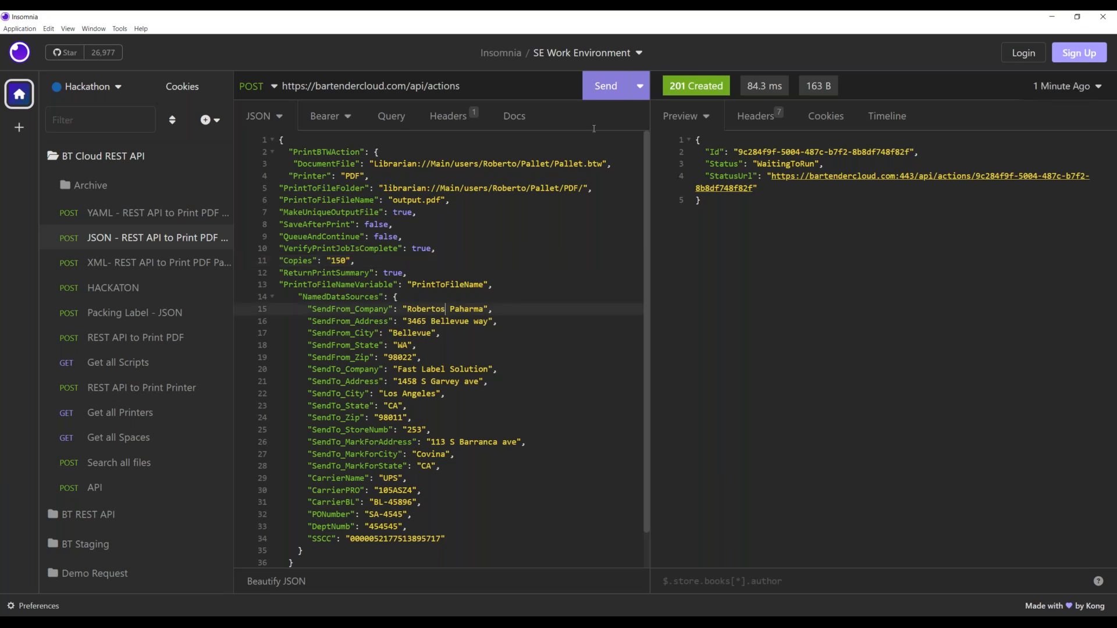
pyautogui.click(611, 88)
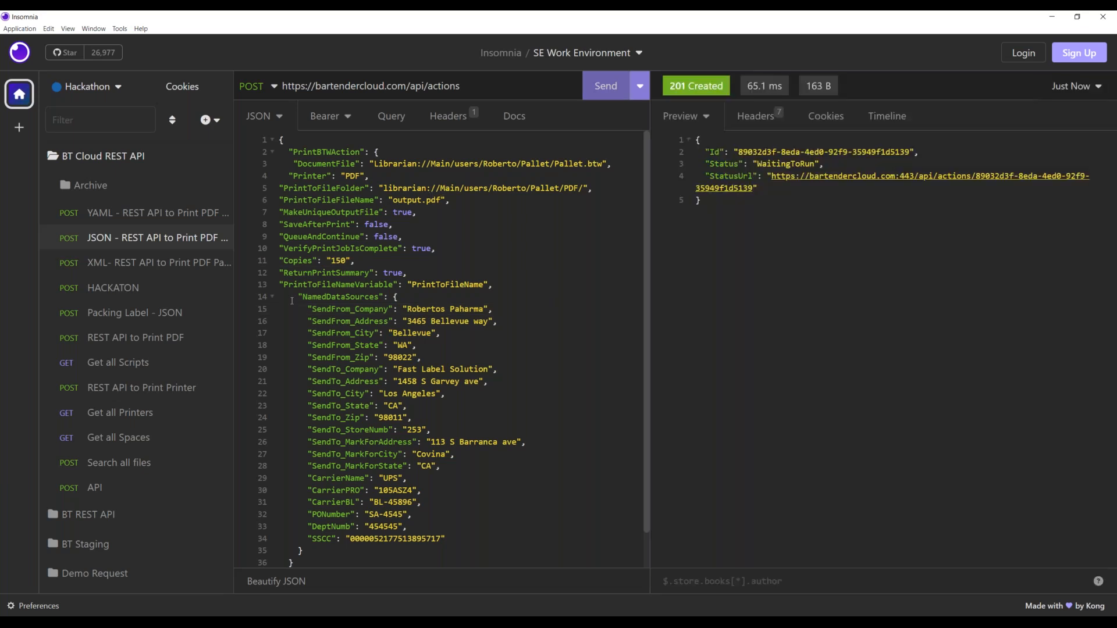
# - Send the Get all Scripts request, then minimize Insomnia to reveal the BarTender Cloud files page
pyautogui.click(132, 367)
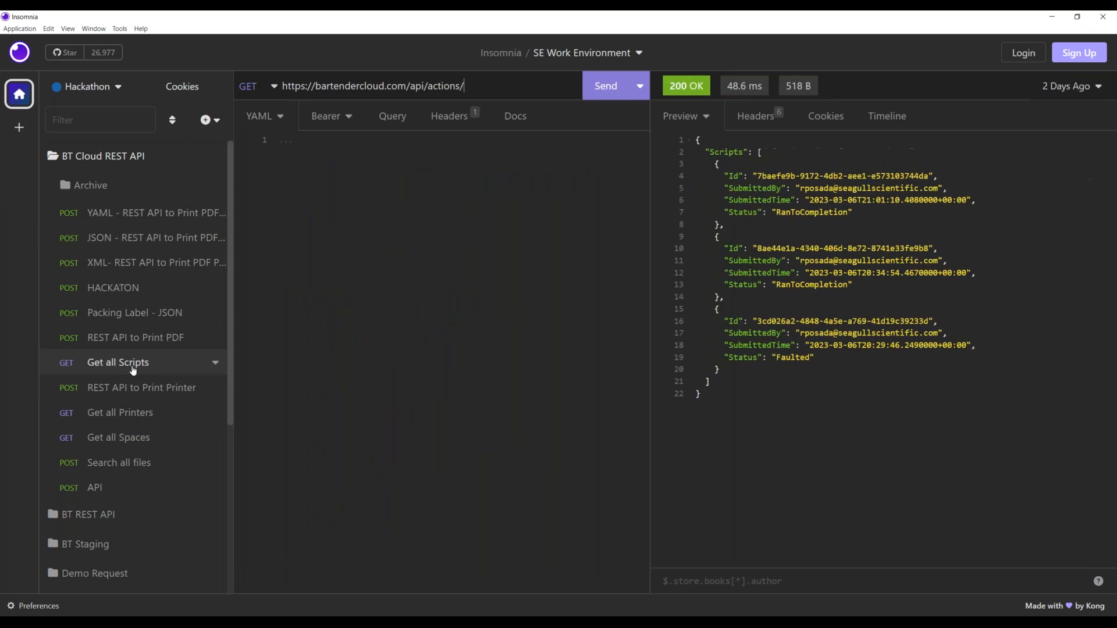
pyautogui.click(612, 90)
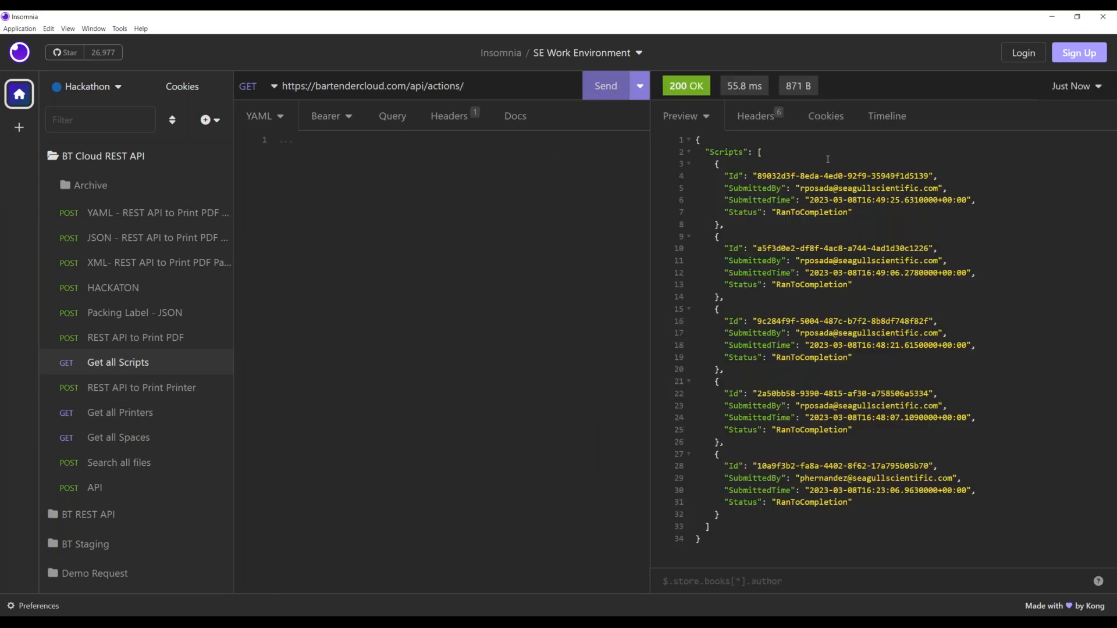
pyautogui.click(1051, 17)
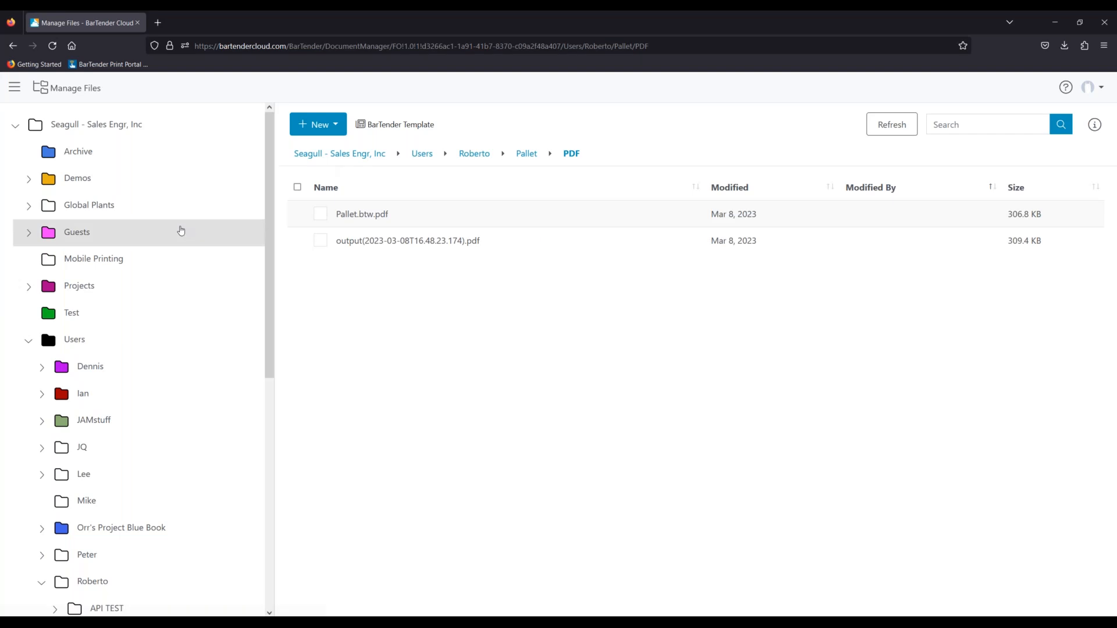
# - Reopen Pallet > PDF and refresh it to show the new 16:49 PDFs, then return to Insomnia
pyautogui.click(527, 153)
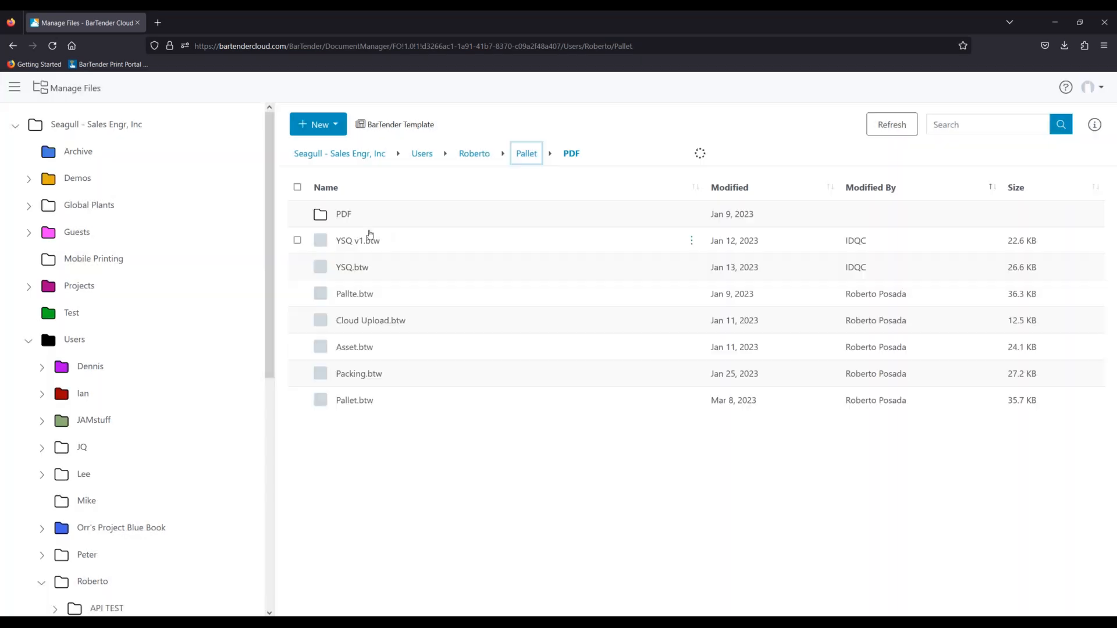
pyautogui.doubleClick(338, 220)
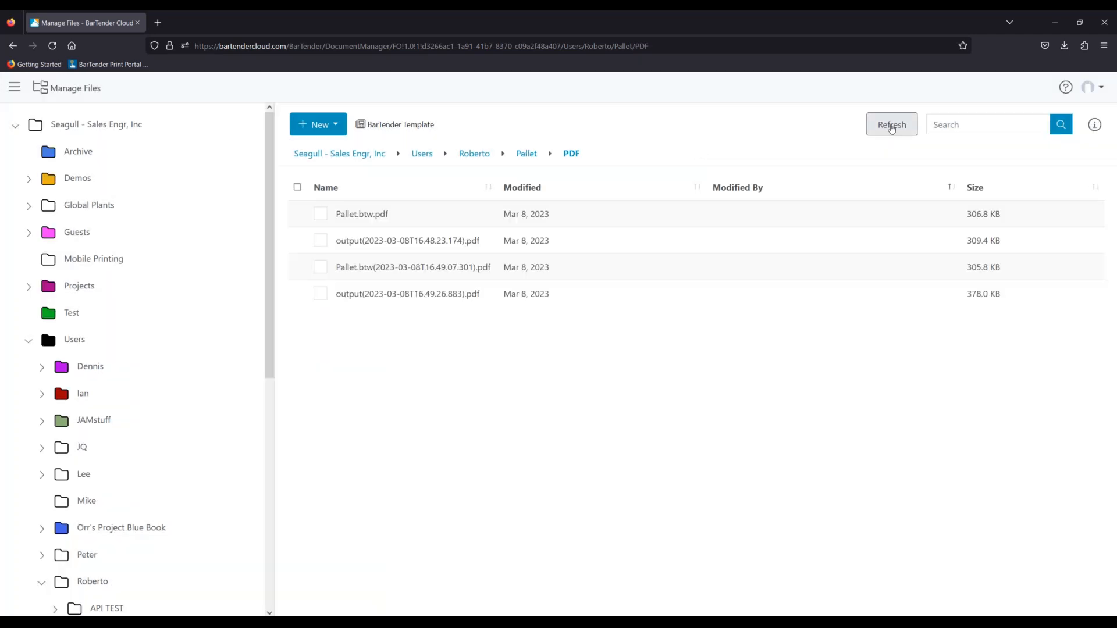
pyautogui.click(890, 129)
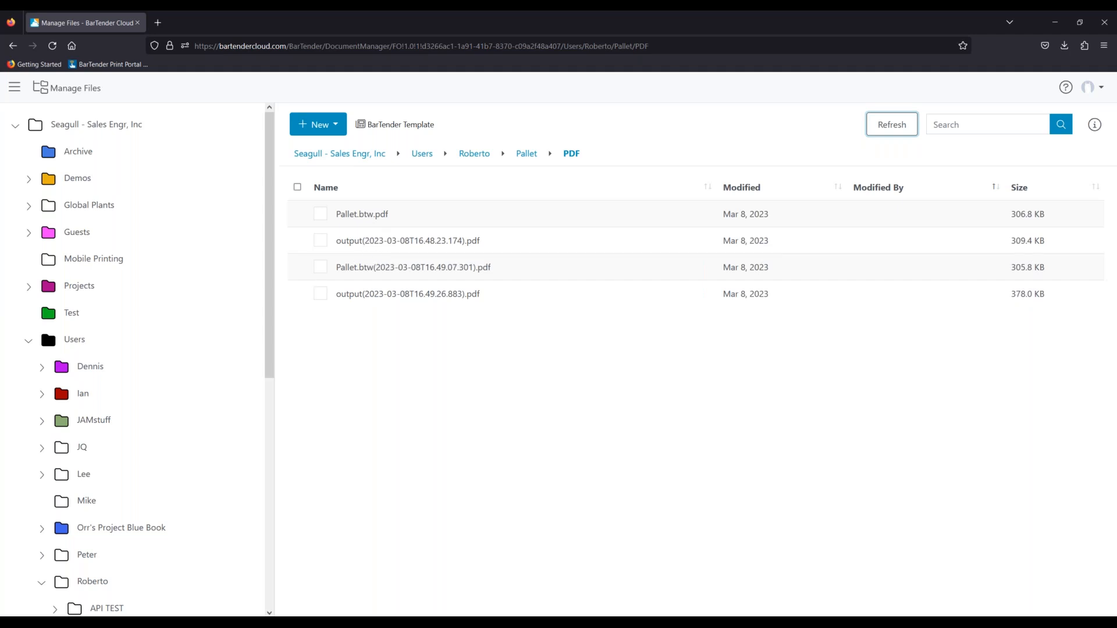
pyautogui.hotkey('alt', 'Tab')
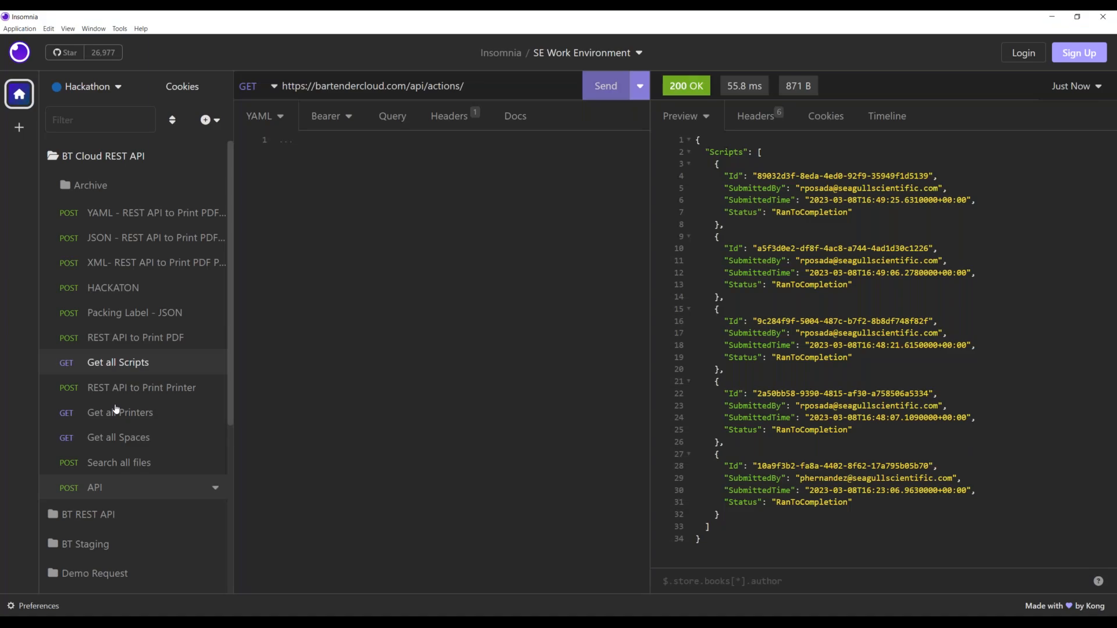
# - Compare output file names: output.pdf in the JSON request versus Pallet.btw.pdf in the YAML request
pyautogui.click(109, 240)
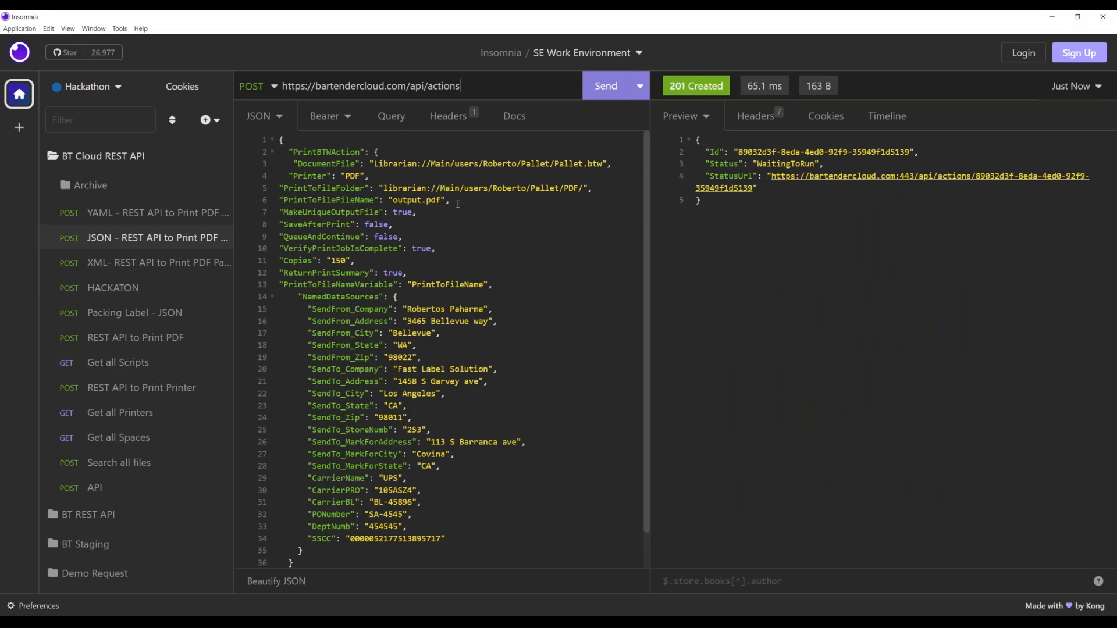
pyautogui.moveTo(442, 200); pyautogui.dragTo(393, 200)
pyautogui.click(115, 214)
pyautogui.moveTo(465, 189); pyautogui.dragTo(403, 195)
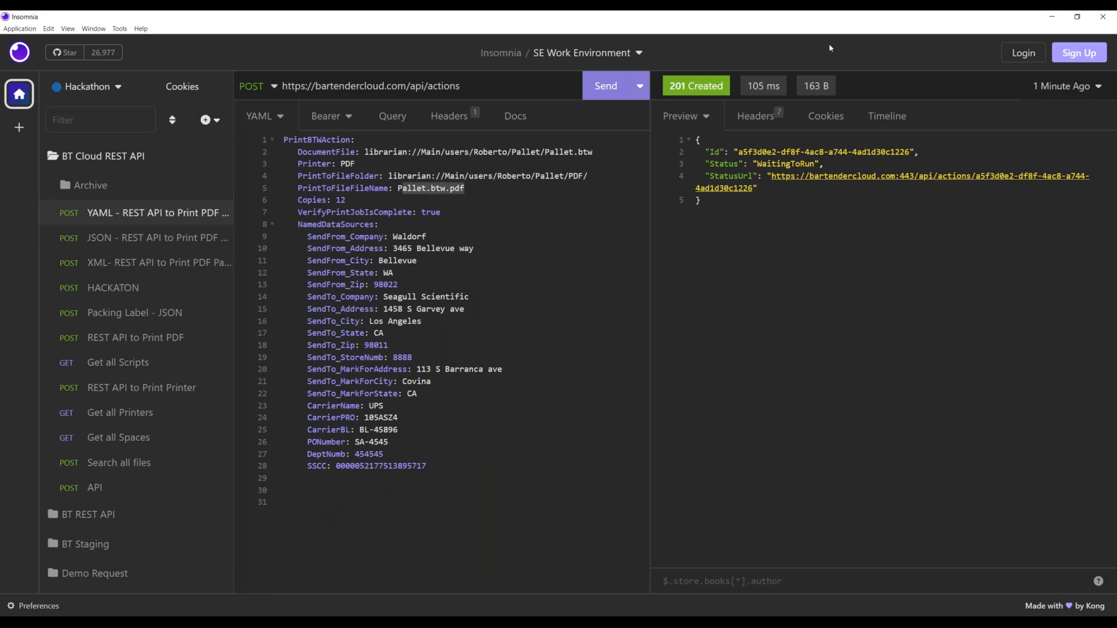
# - Download and view Pallet.btw.pdf with its 10 labels from the Pallet PDF folder
pyautogui.click(1052, 17)
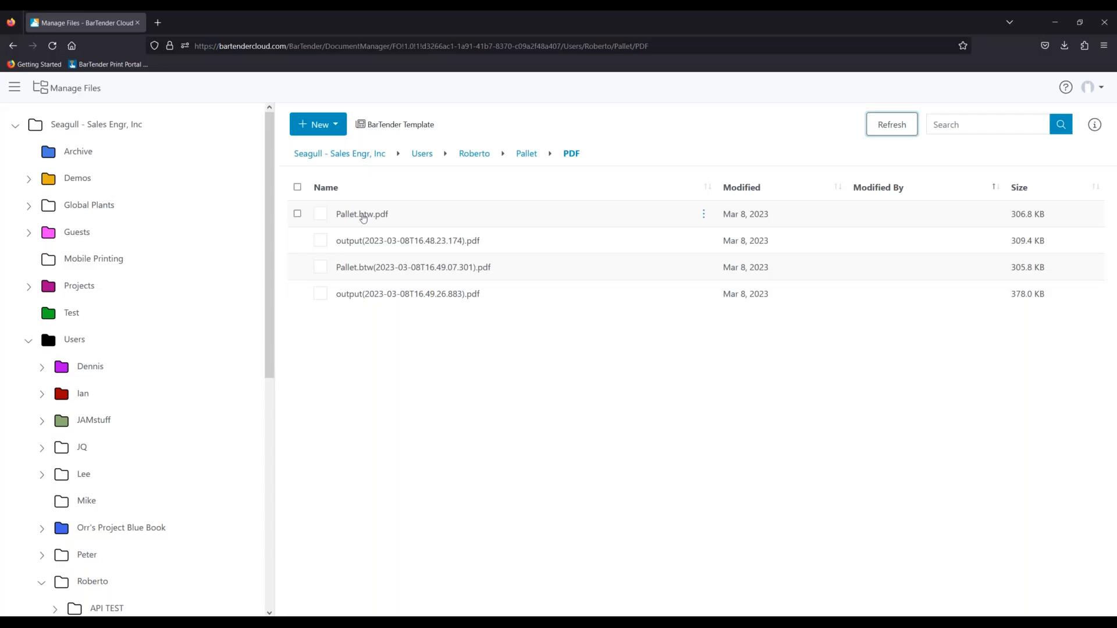
pyautogui.click(362, 217)
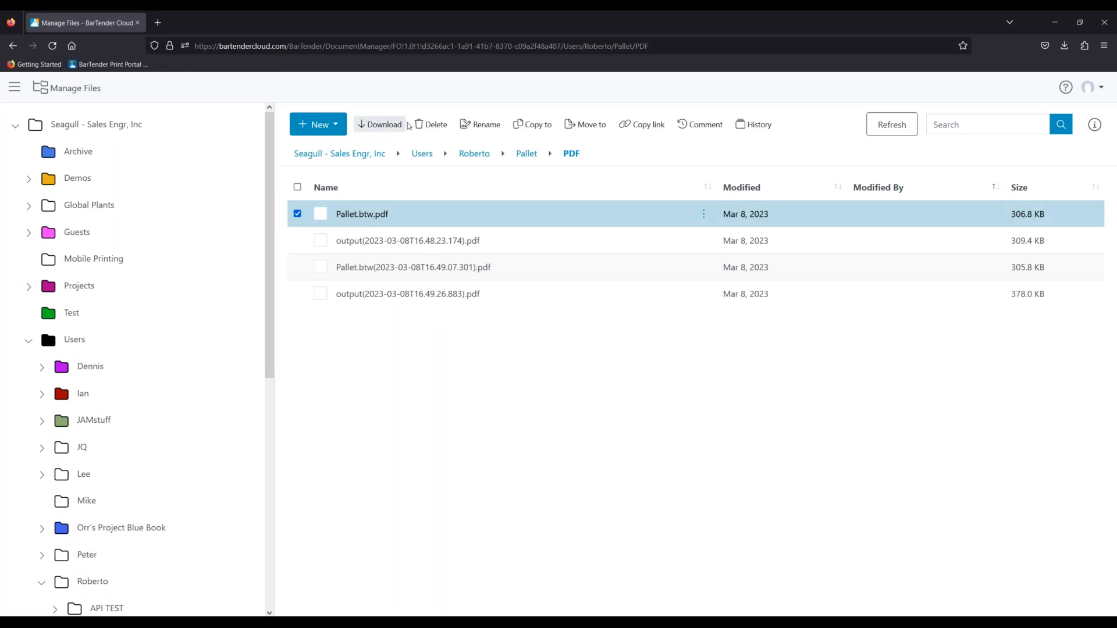
pyautogui.click(380, 125)
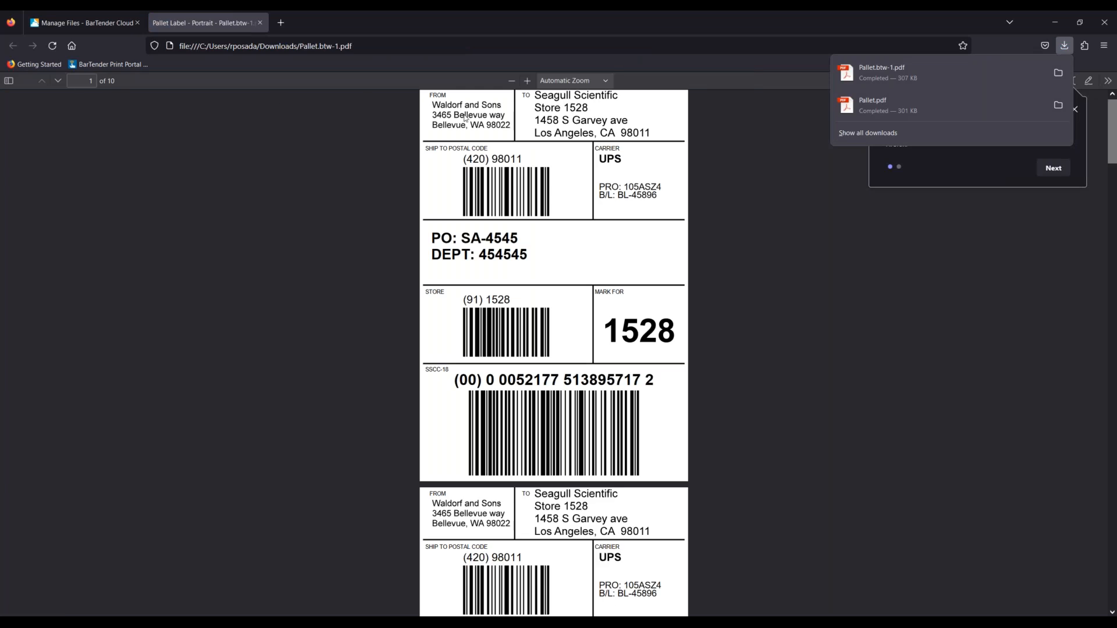
pyautogui.click(261, 27)
pyautogui.click(260, 23)
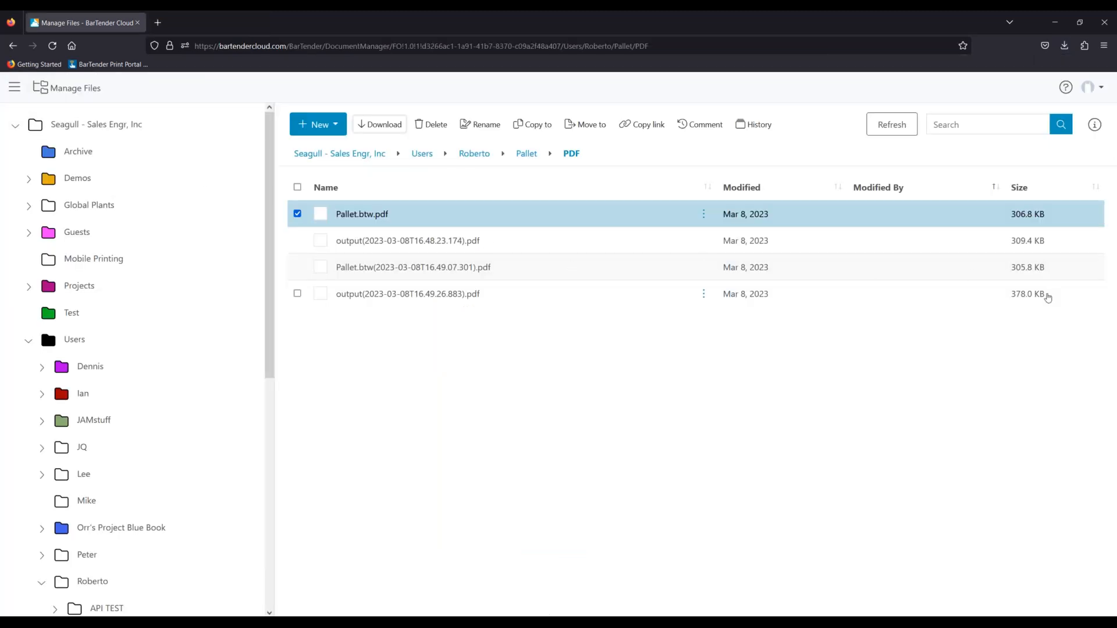
# - Download and view the 16:49 output PDF with 150 labels, then return to Insomnia
pyautogui.click(435, 295)
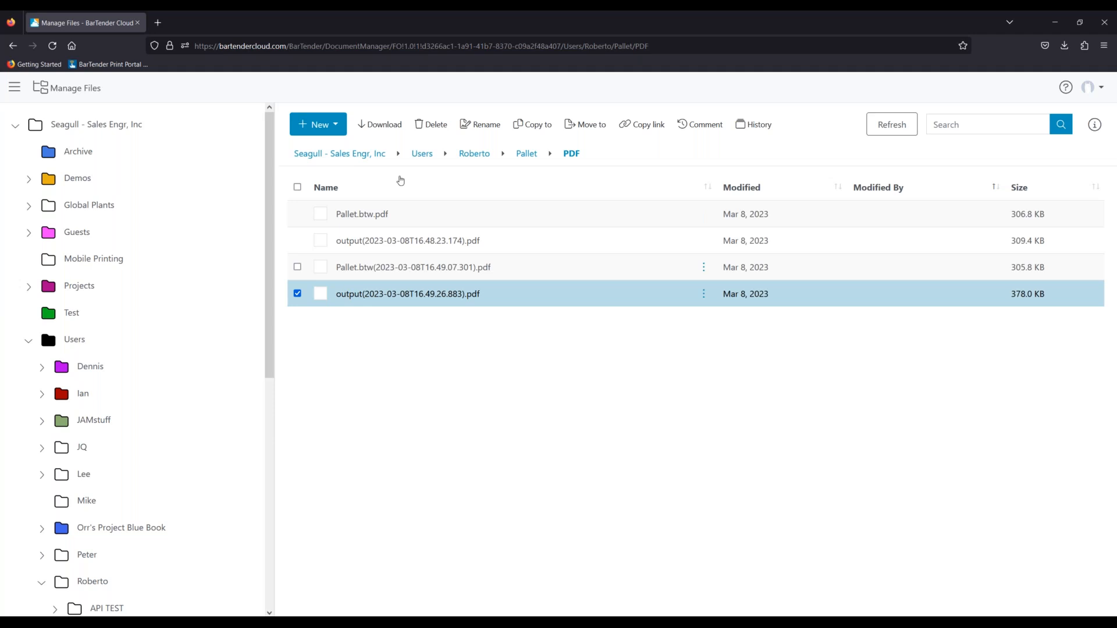
pyautogui.click(381, 124)
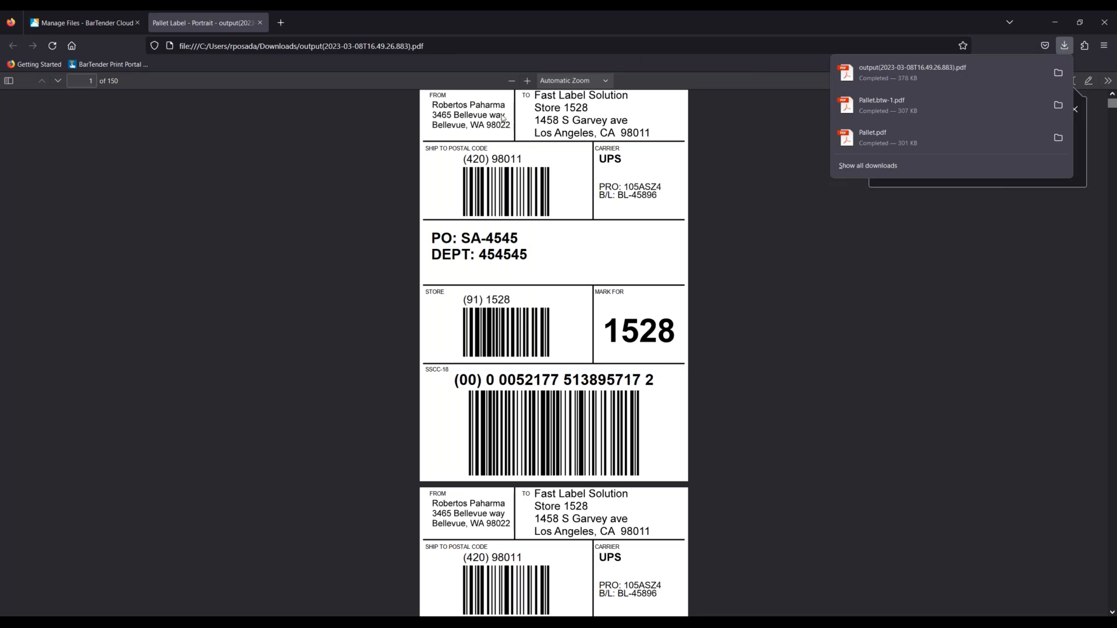
pyautogui.click(259, 22)
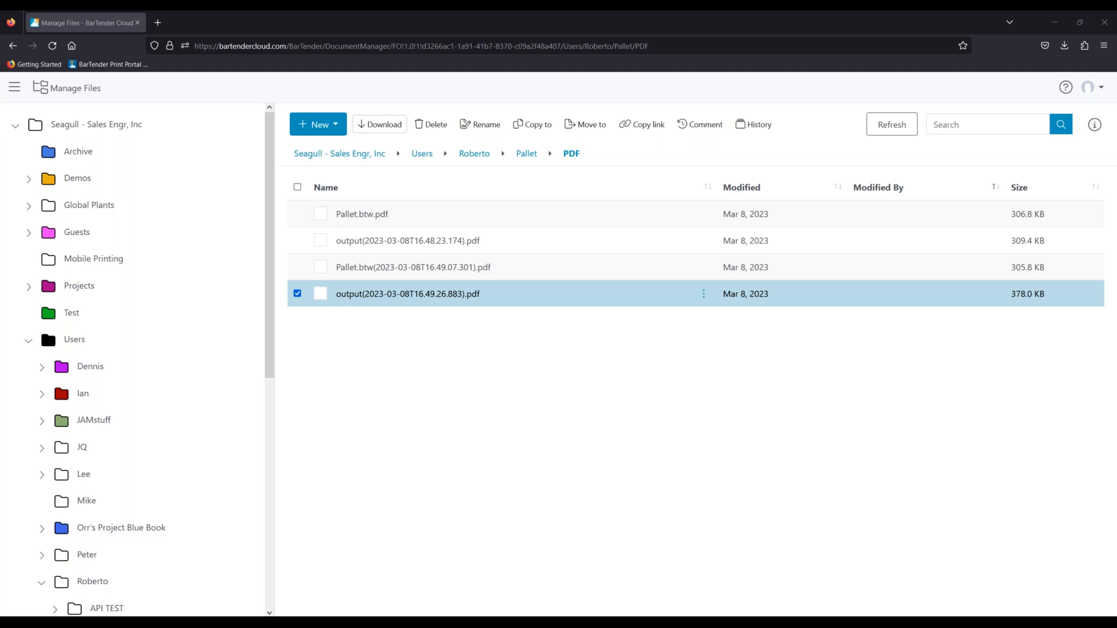
pyautogui.hotkey('alt', 'Tab')
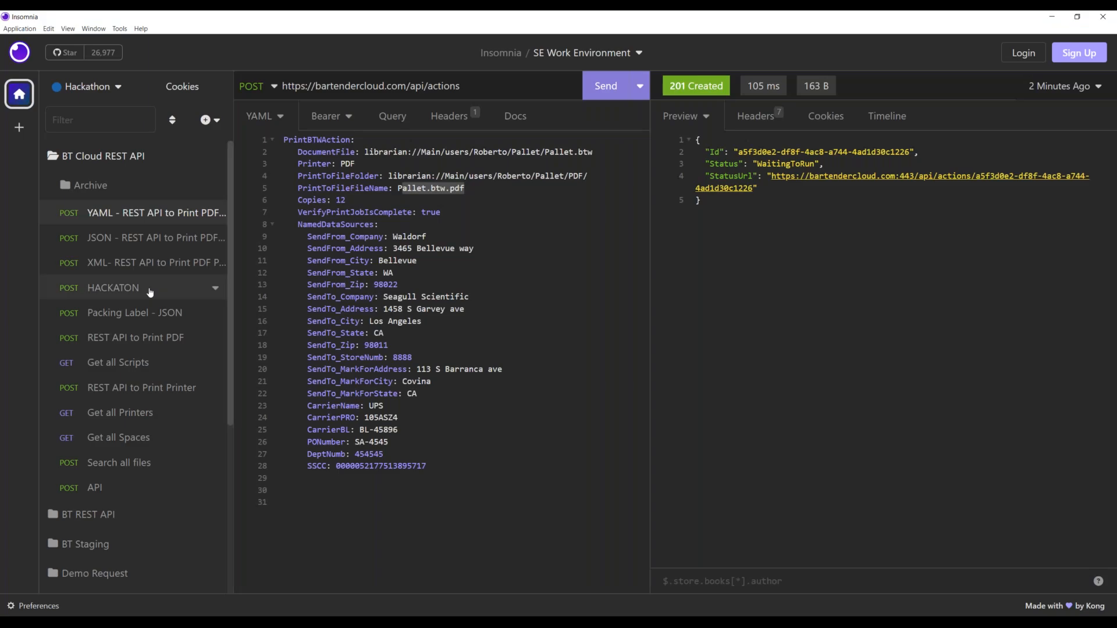
# - Resend the Get all Printers request with a freshly pasted bearer token, getting 200 OK
pyautogui.click(153, 370)
pyautogui.click(152, 413)
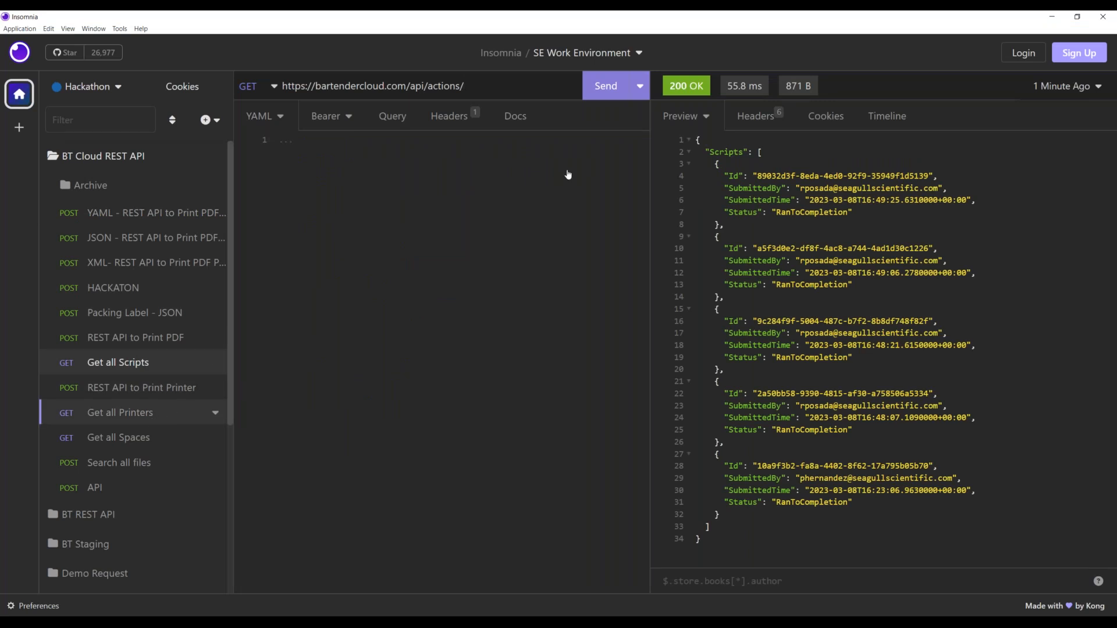
pyautogui.click(606, 86)
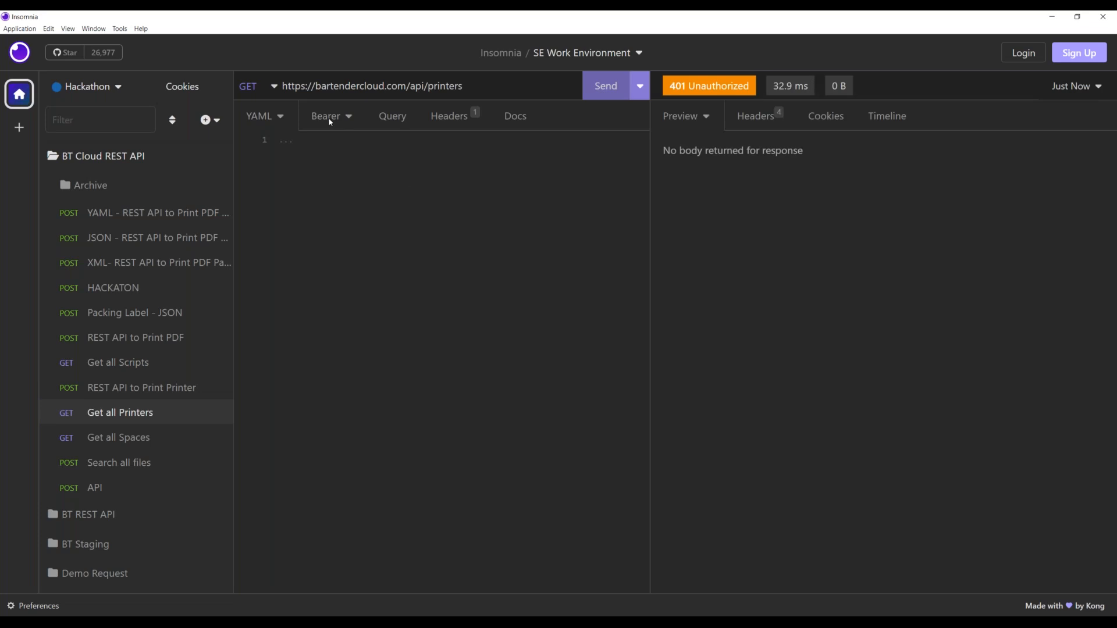
pyautogui.click(329, 123)
pyautogui.click(430, 183)
pyautogui.hotkey('ctrl', 'a')
pyautogui.hotkey('ctrl', 'v')
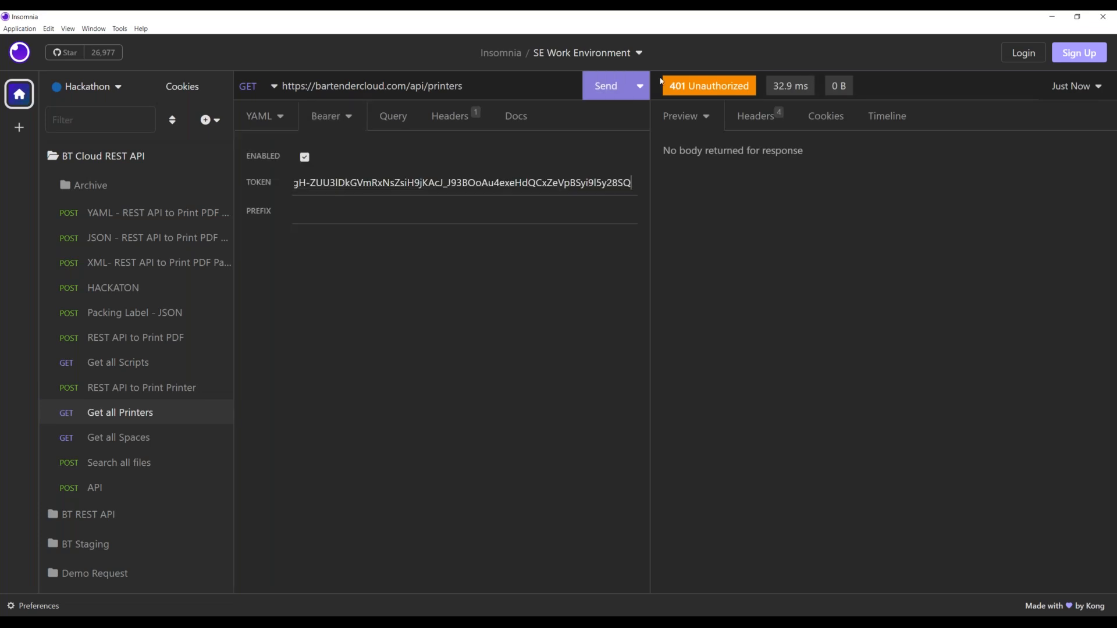
pyautogui.click(605, 86)
pyautogui.click(263, 122)
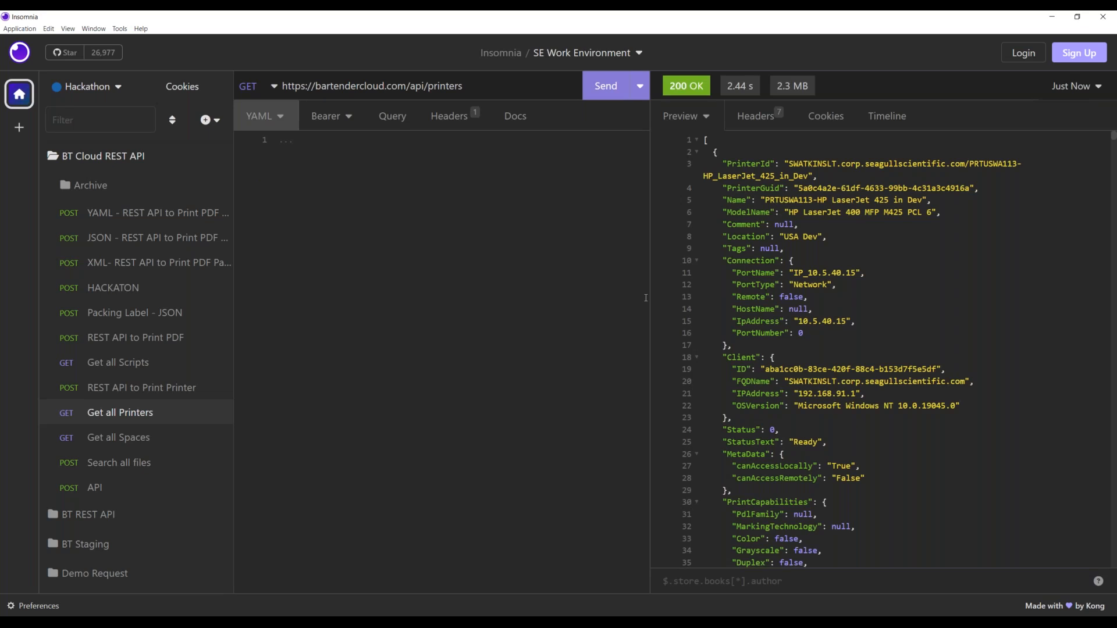
# - Scroll through the 2.3 MB printer list noting PrinterIds, then minimize Insomnia
pyautogui.moveTo(789, 165); pyautogui.dragTo(810, 177)
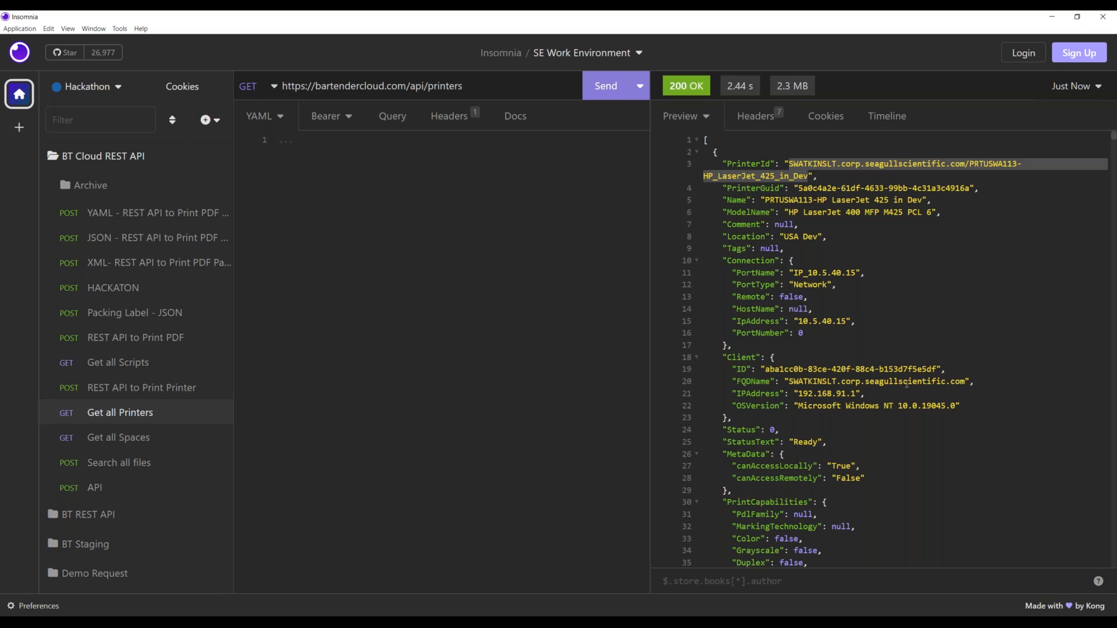
pyautogui.scroll(-20, 843, 382)
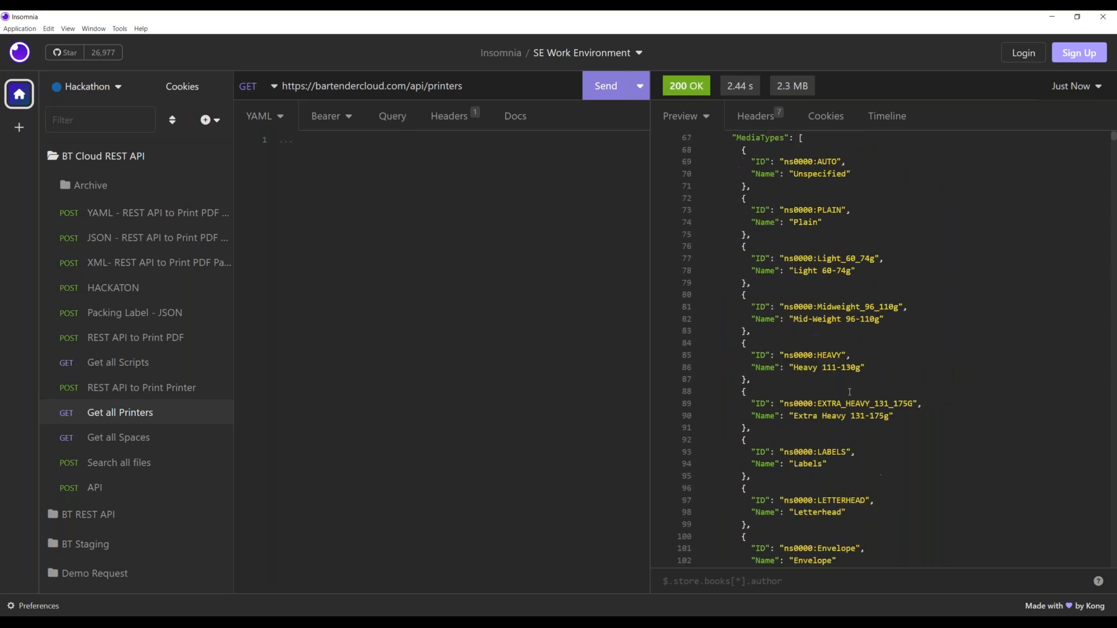
pyautogui.scroll(-20, 852, 393)
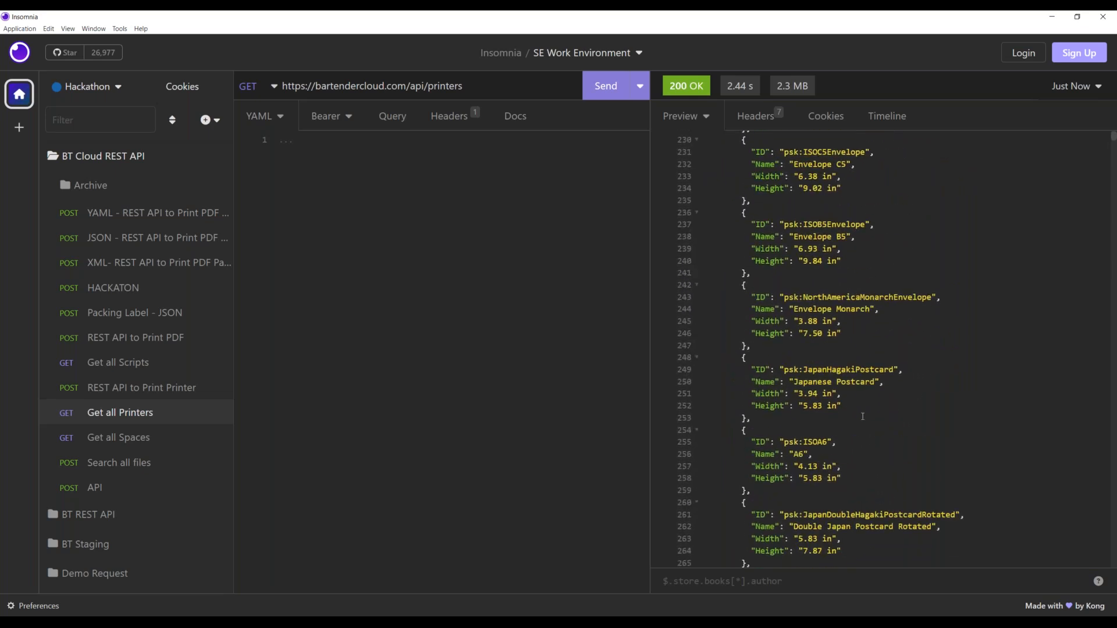
pyautogui.scroll(-20, 862, 419)
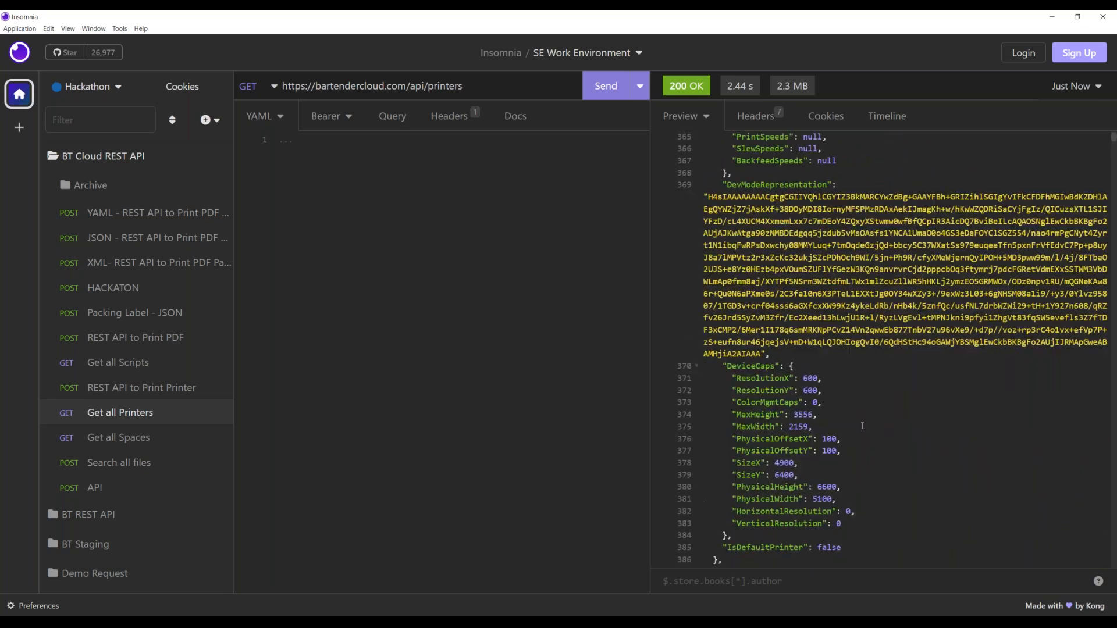
pyautogui.scroll(-20, 863, 432)
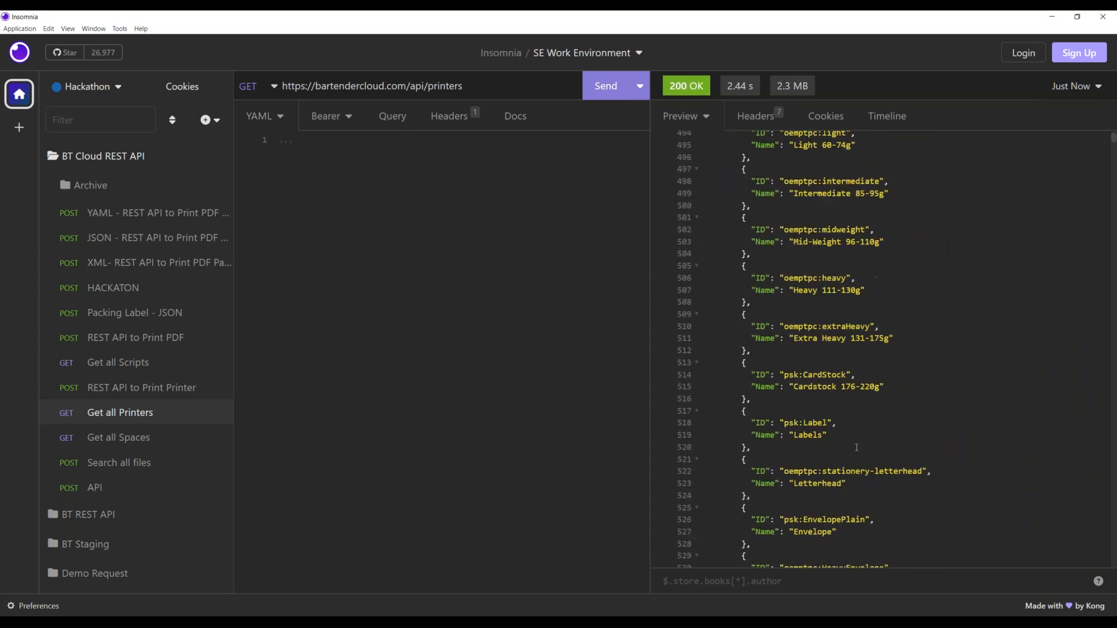
pyautogui.scroll(-20, 850, 469)
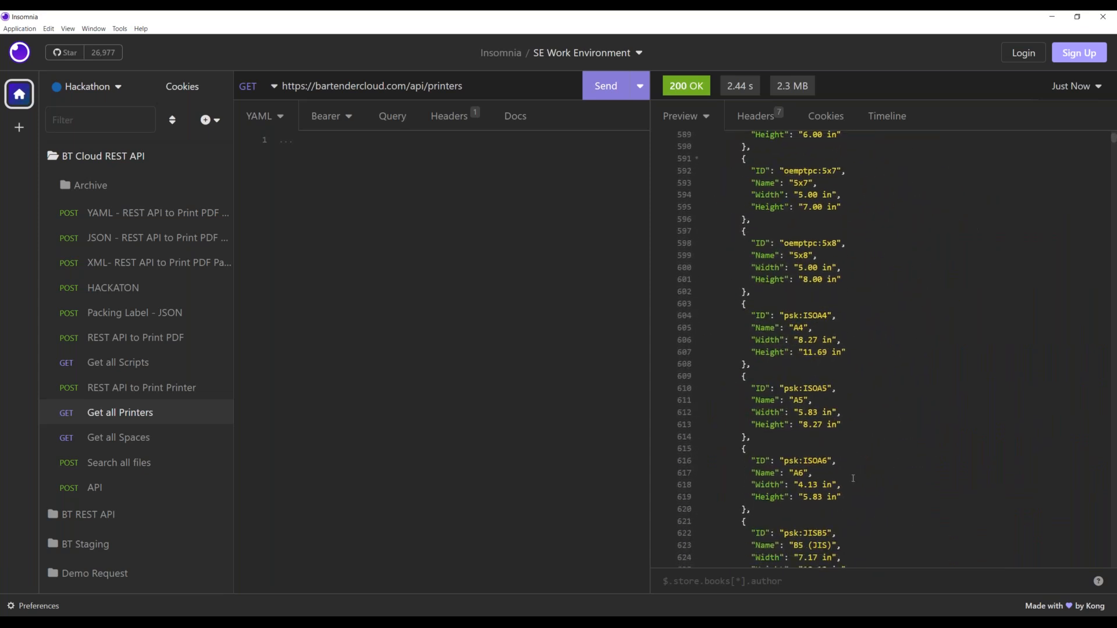
pyautogui.scroll(-15, 844, 523)
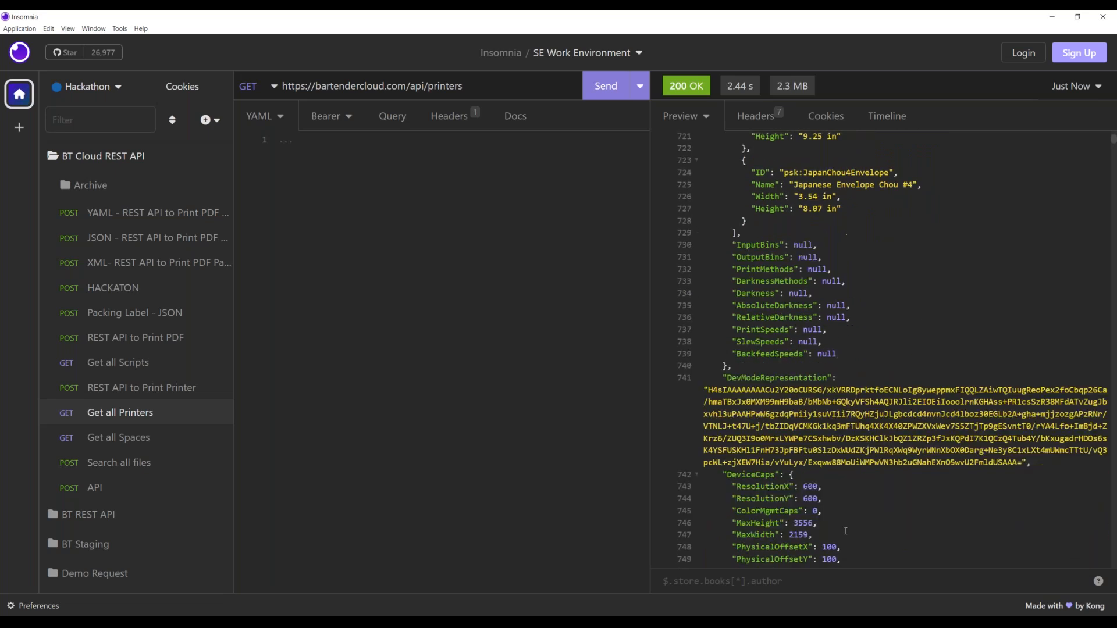
pyautogui.moveTo(791, 435)
pyautogui.mouseDown()
pyautogui.moveTo(1008, 436)
pyautogui.moveTo(795, 447)
pyautogui.mouseUp()
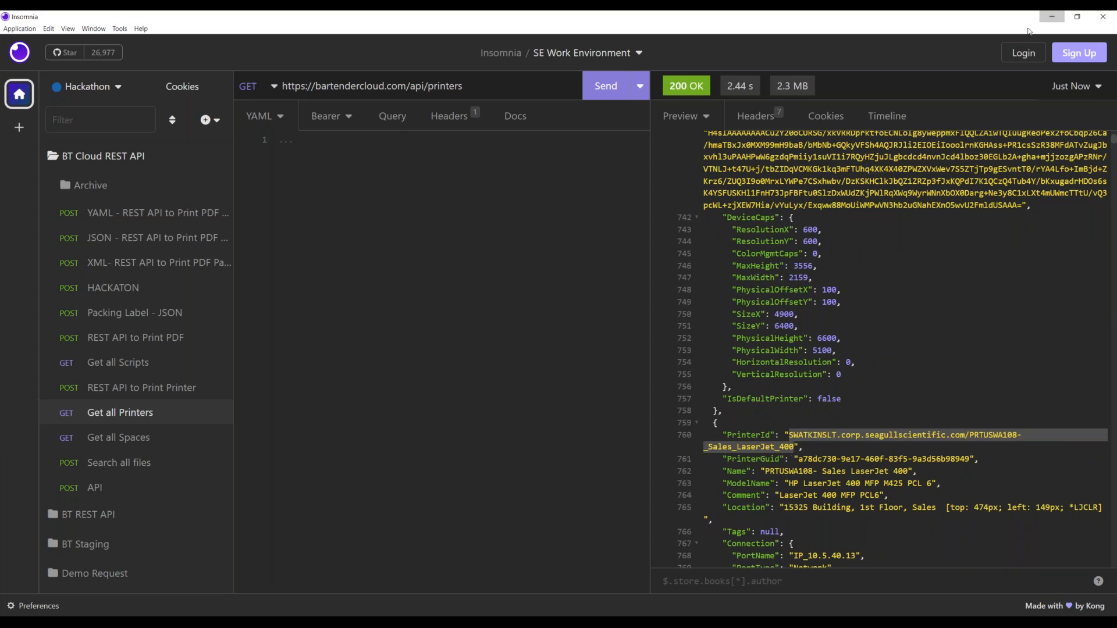
pyautogui.click(1051, 16)
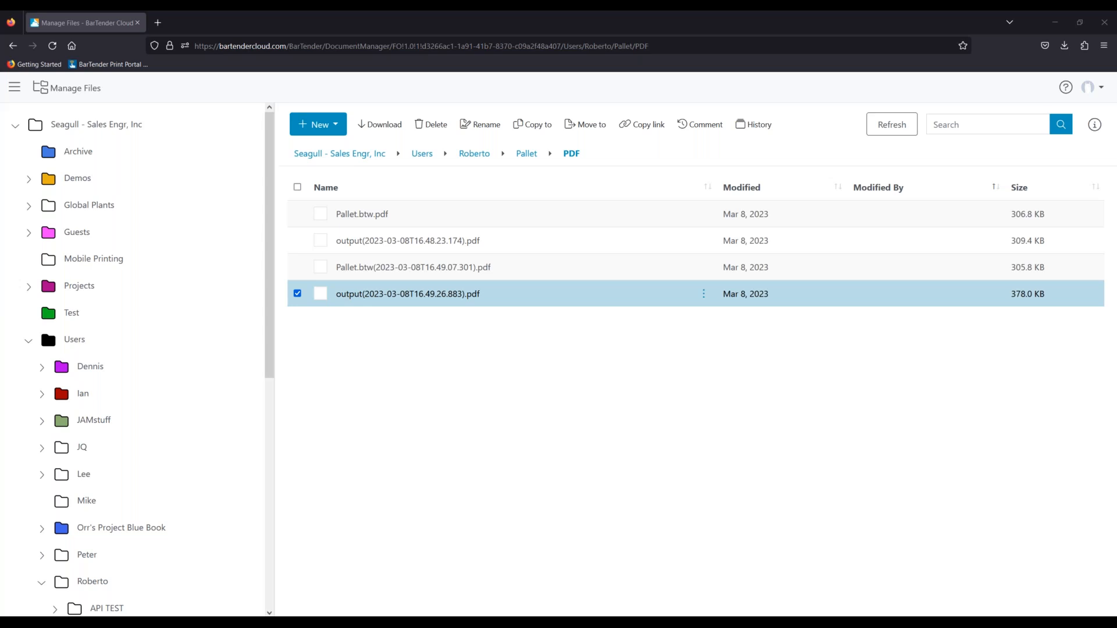
# - Back in PowerPoint, view slide 6 (Network / Licensing), then slide 10 (Print Portal)
pyautogui.hotkey('alt', 'Tab')
pyautogui.click(102, 342)
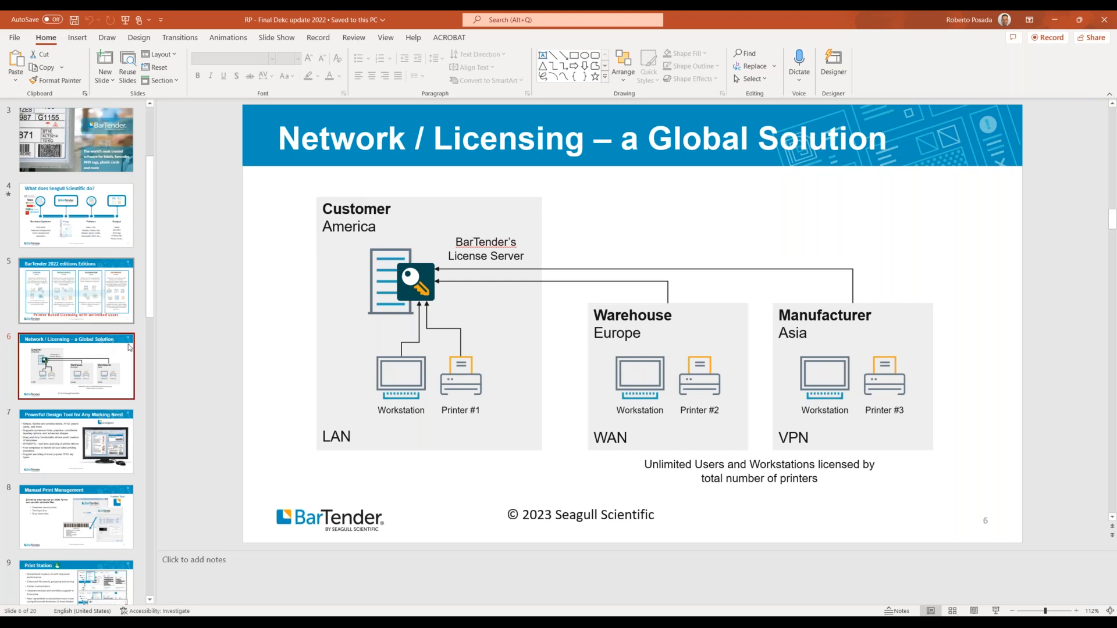
pyautogui.scroll(-3, 122, 492)
pyautogui.click(122, 493)
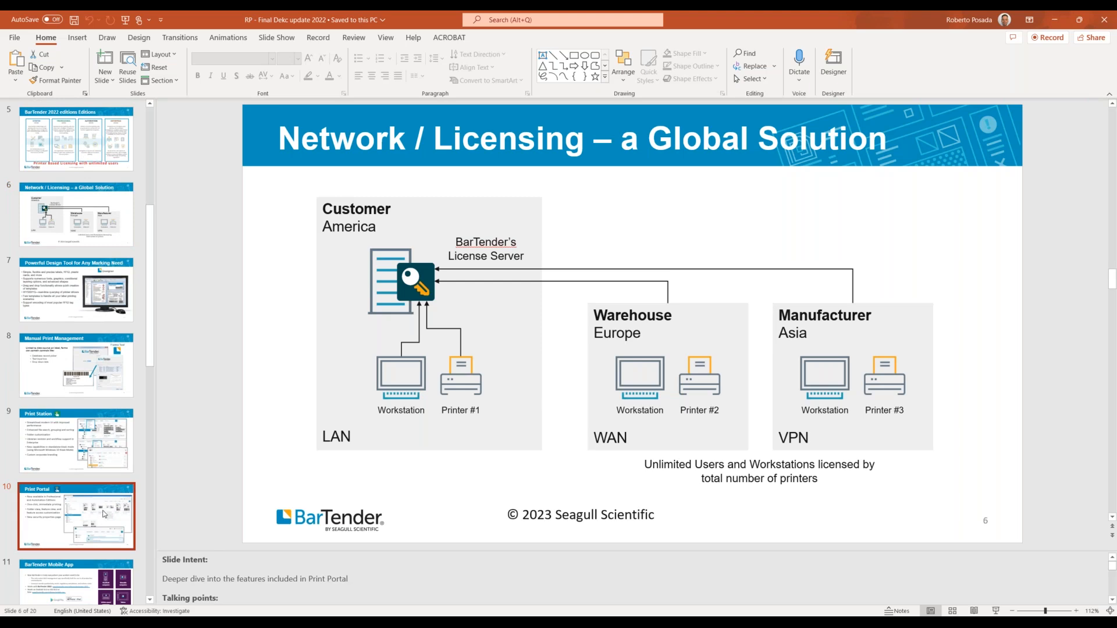
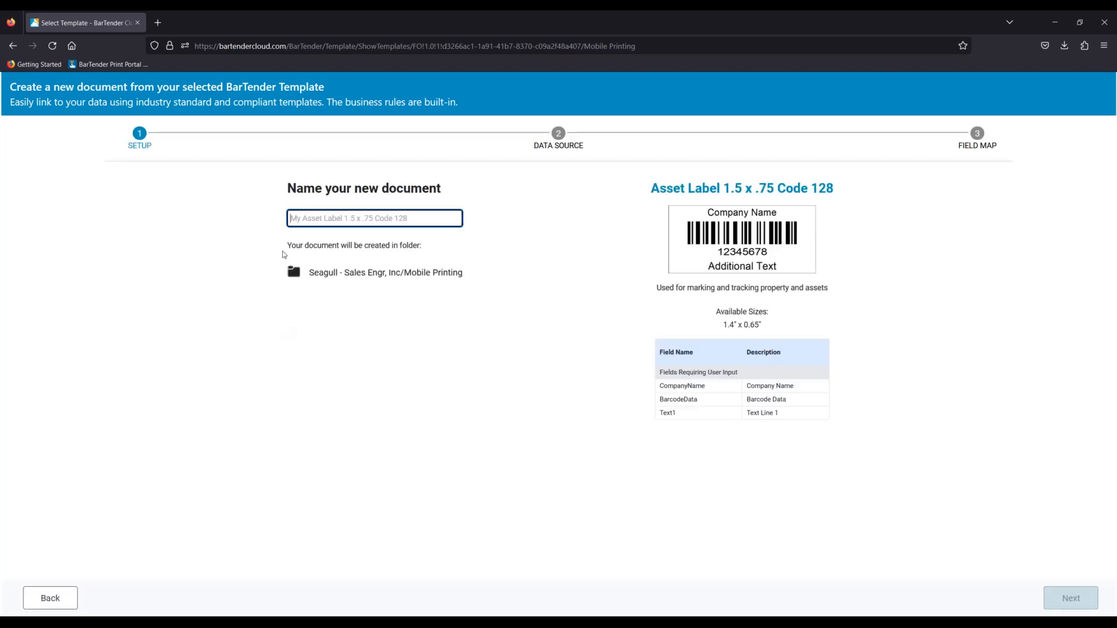
# - Name the new document 'Asset', skip the data source, and finish the wizard
pyautogui.write('Asset')
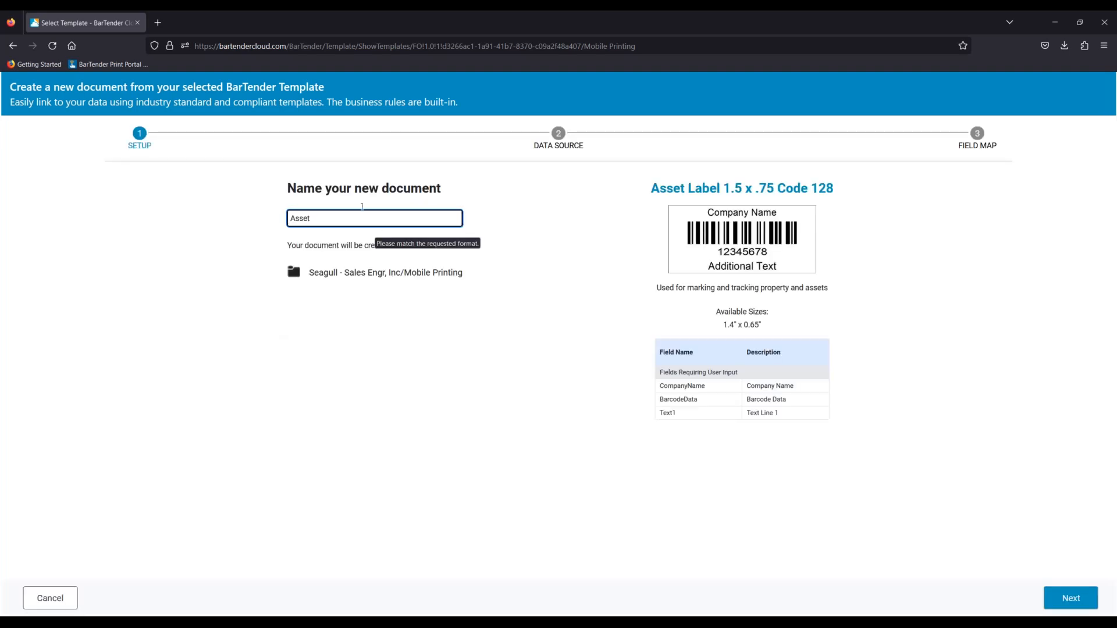
pyautogui.click(1069, 598)
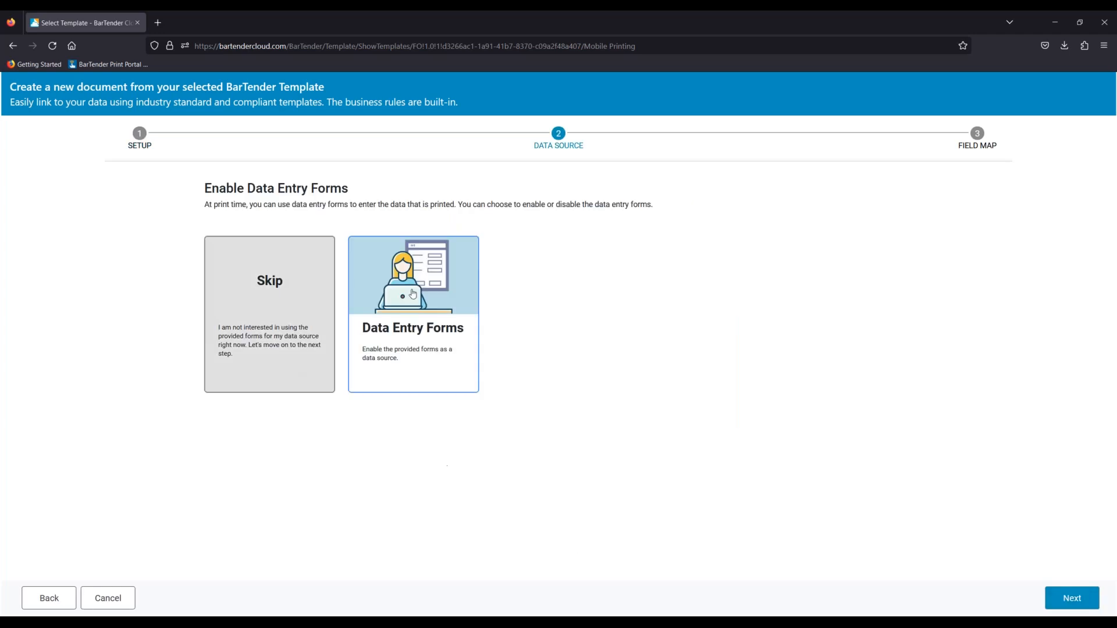
pyautogui.click(1072, 599)
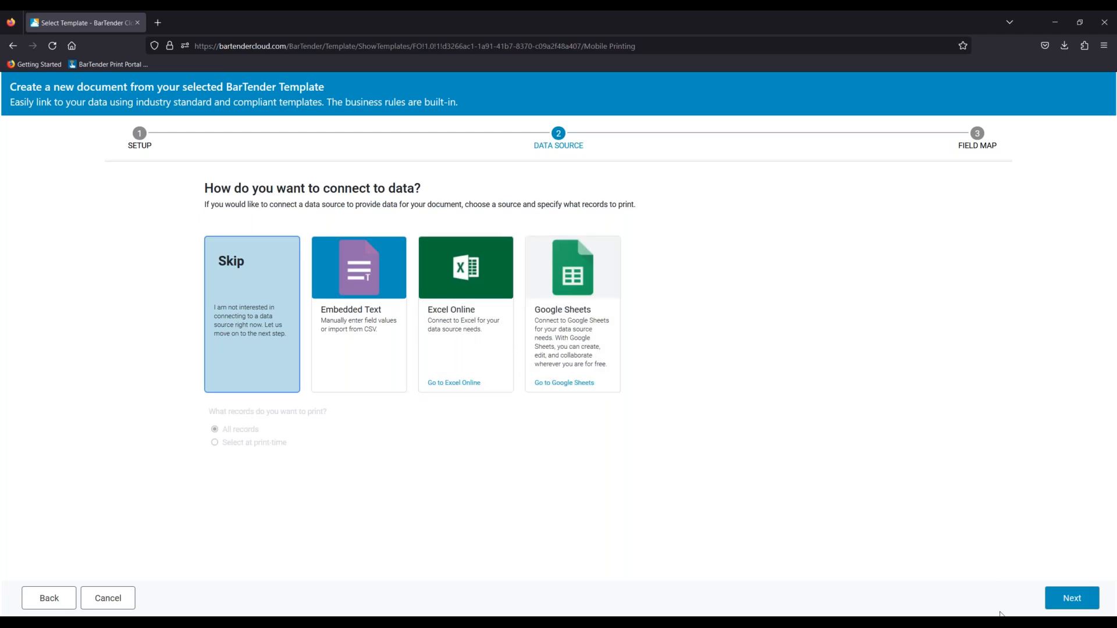
pyautogui.click(1042, 600)
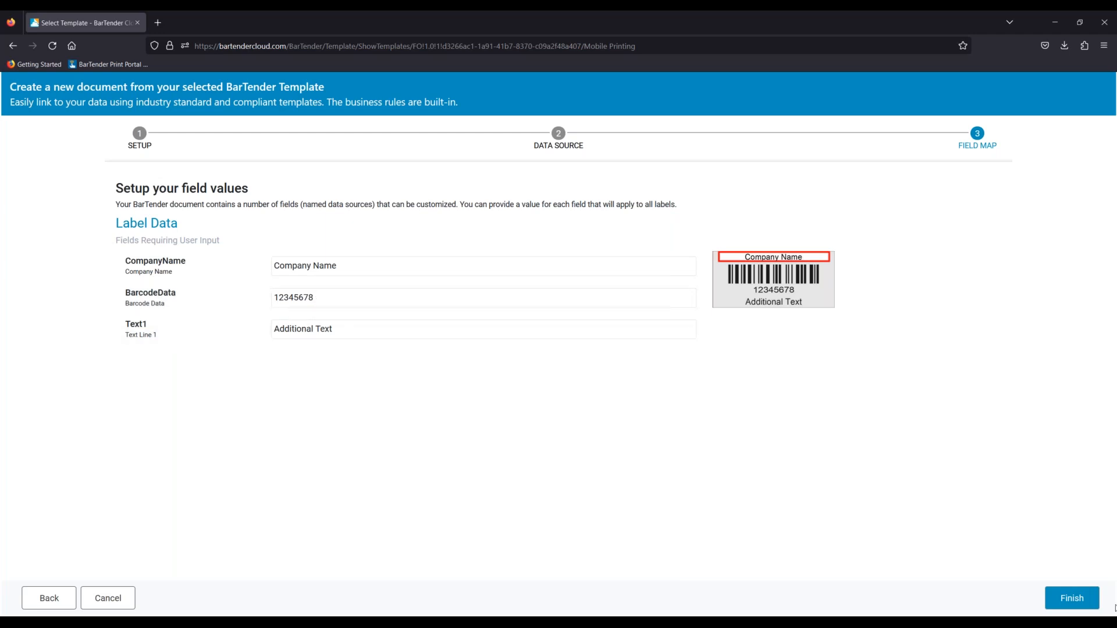
pyautogui.click(1068, 599)
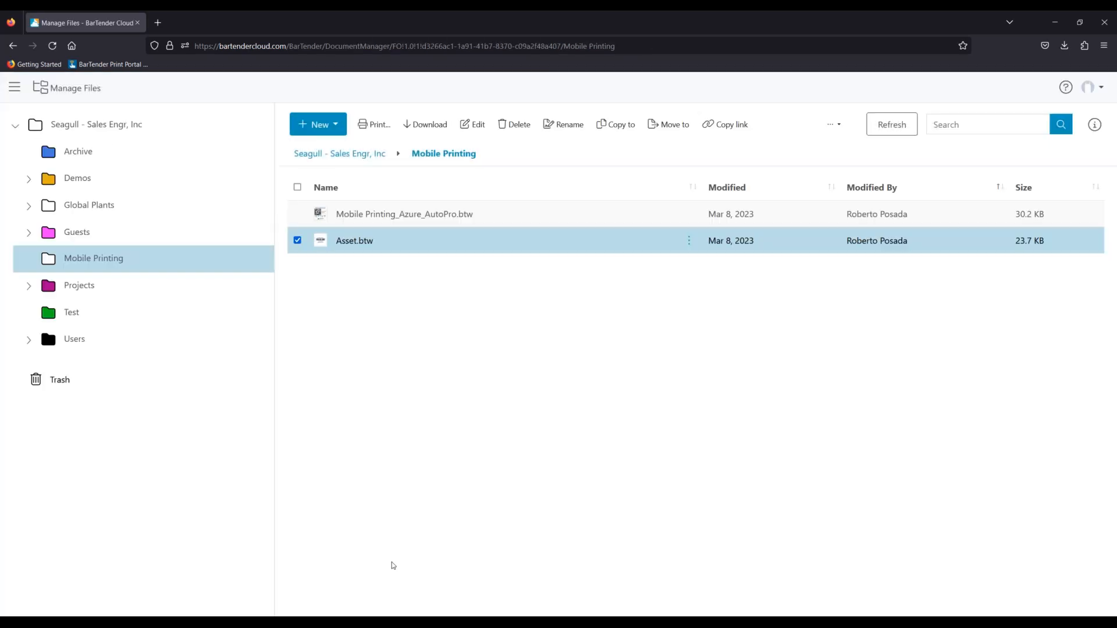
# - View the Users list under Manage Cloud Account
pyautogui.click(15, 88)
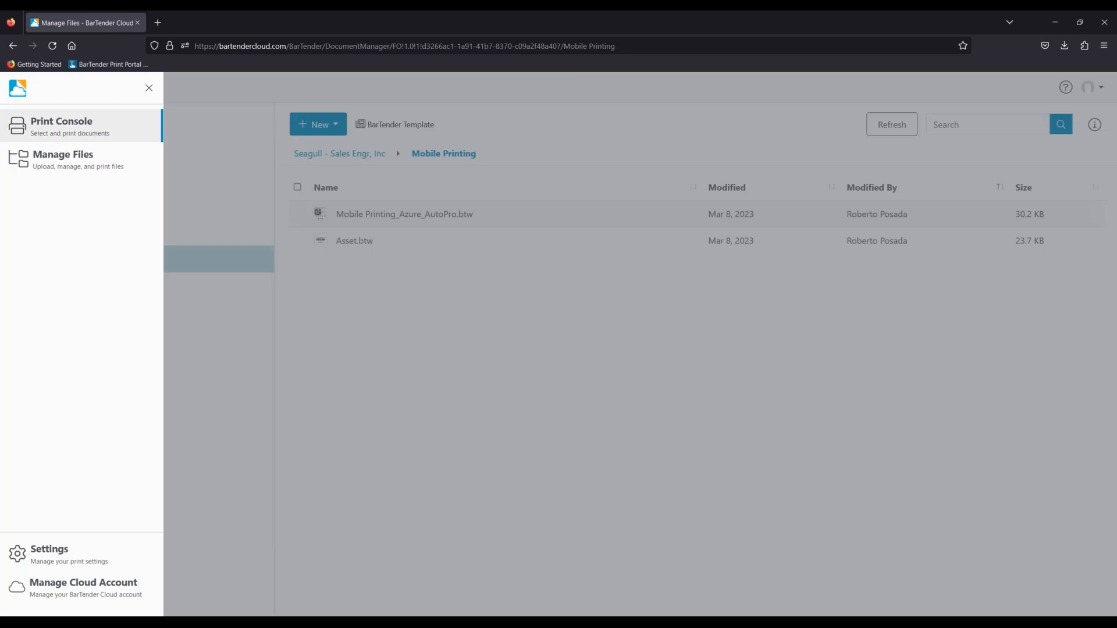
pyautogui.click(96, 589)
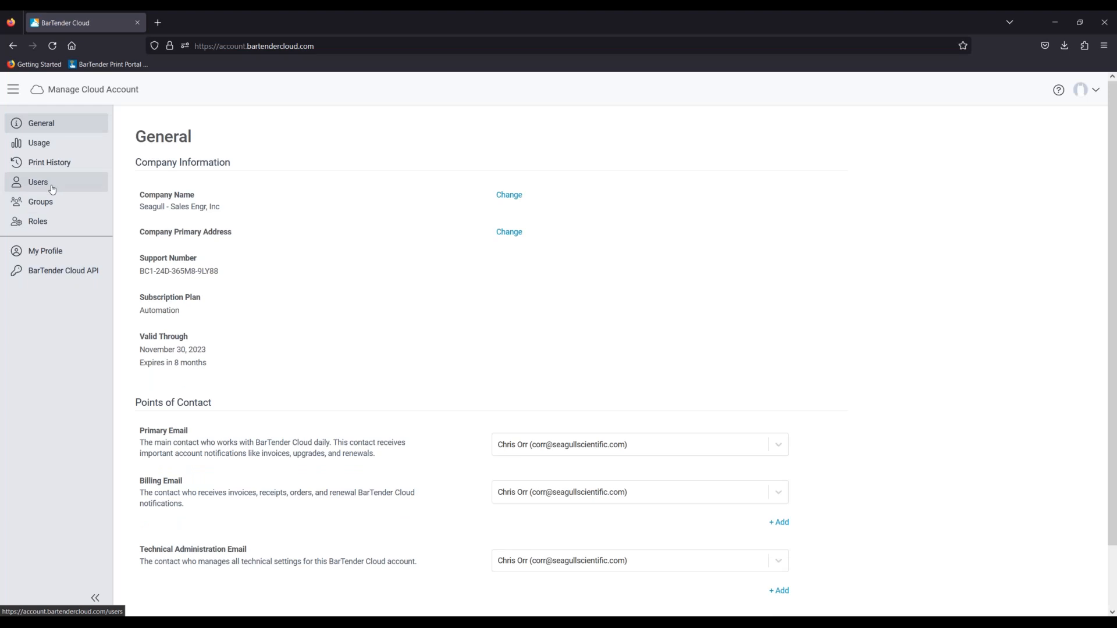
pyautogui.click(56, 184)
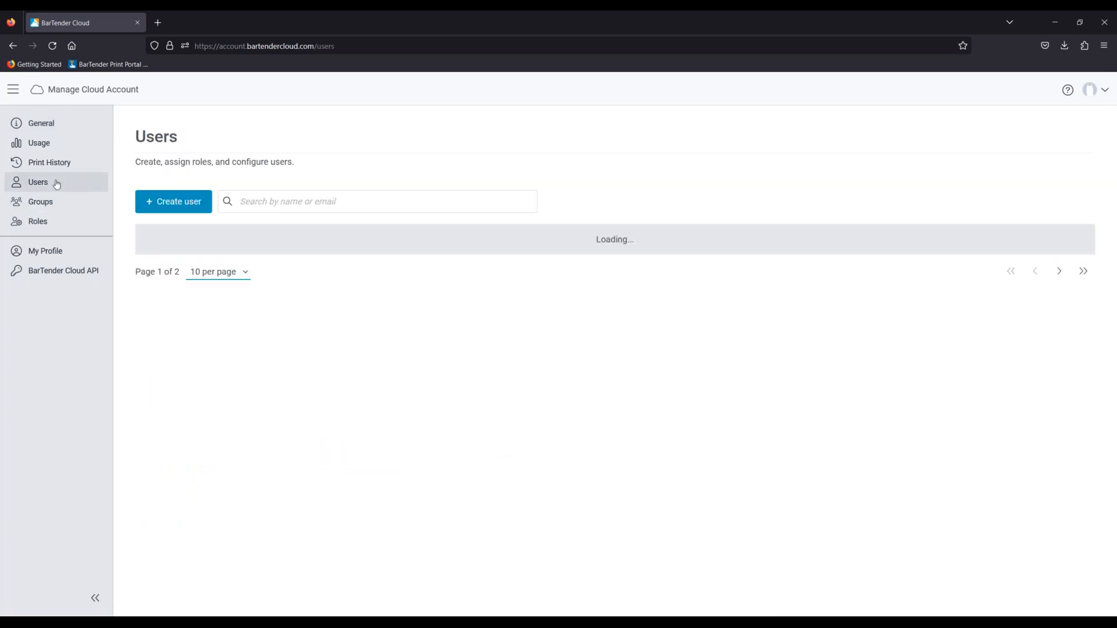
# - Return to Manage Files and open Asset.btw from the Mobile Printing folder for printing
pyautogui.click(13, 89)
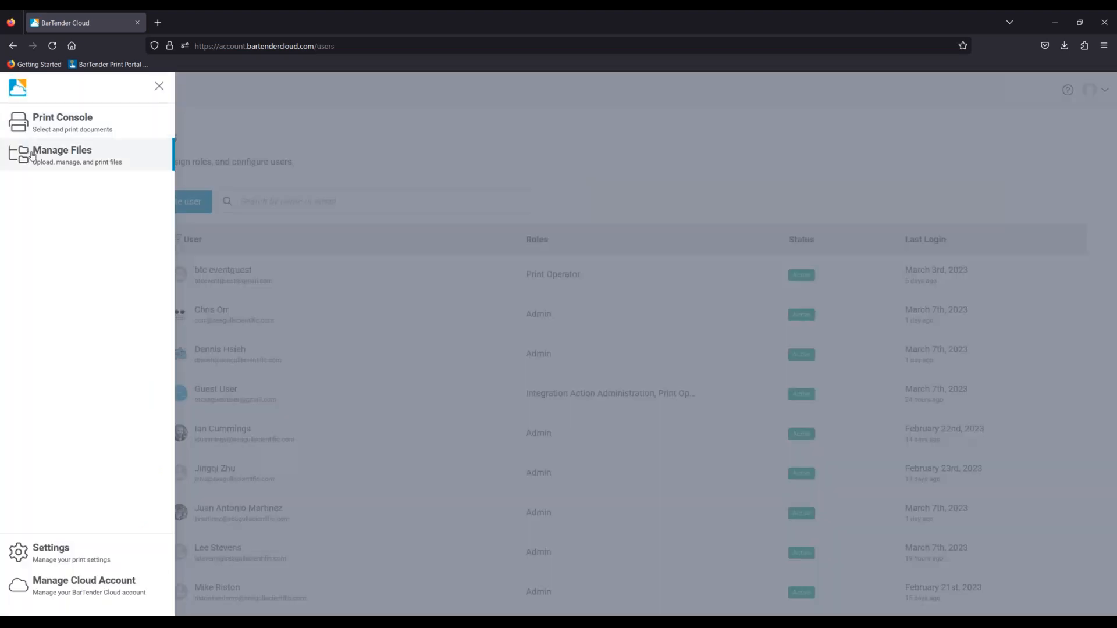
pyautogui.click(68, 152)
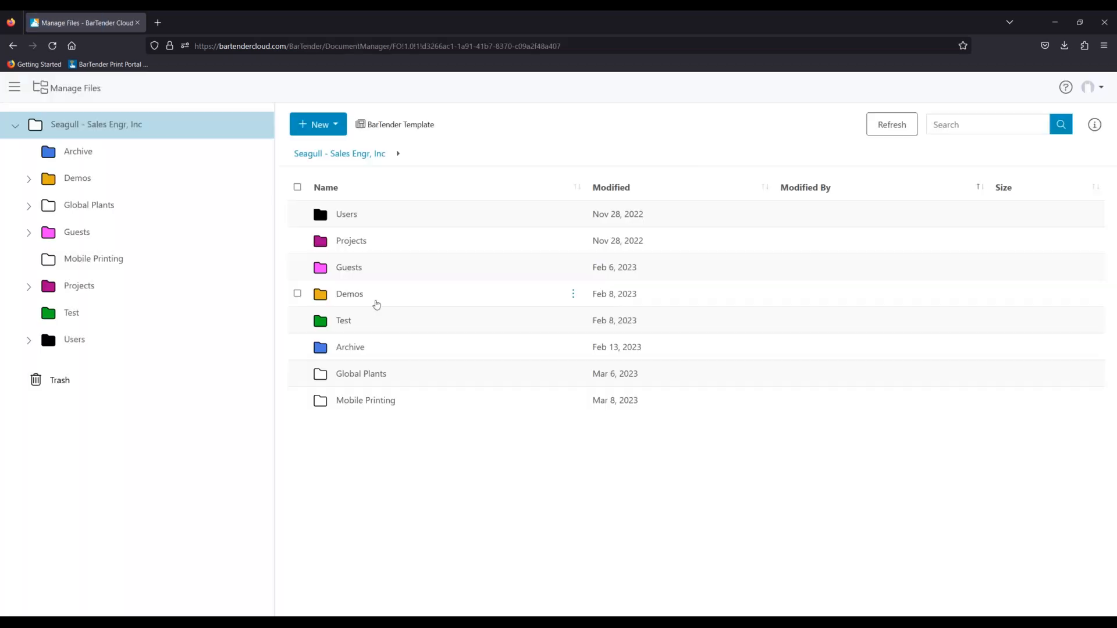
pyautogui.click(114, 266)
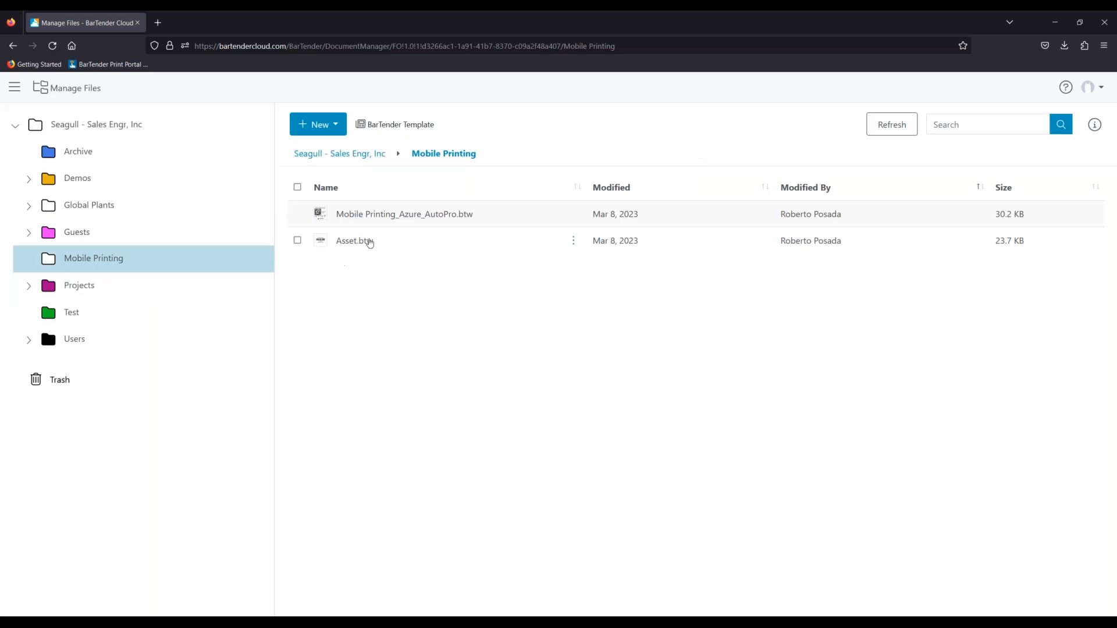
pyautogui.click(367, 241)
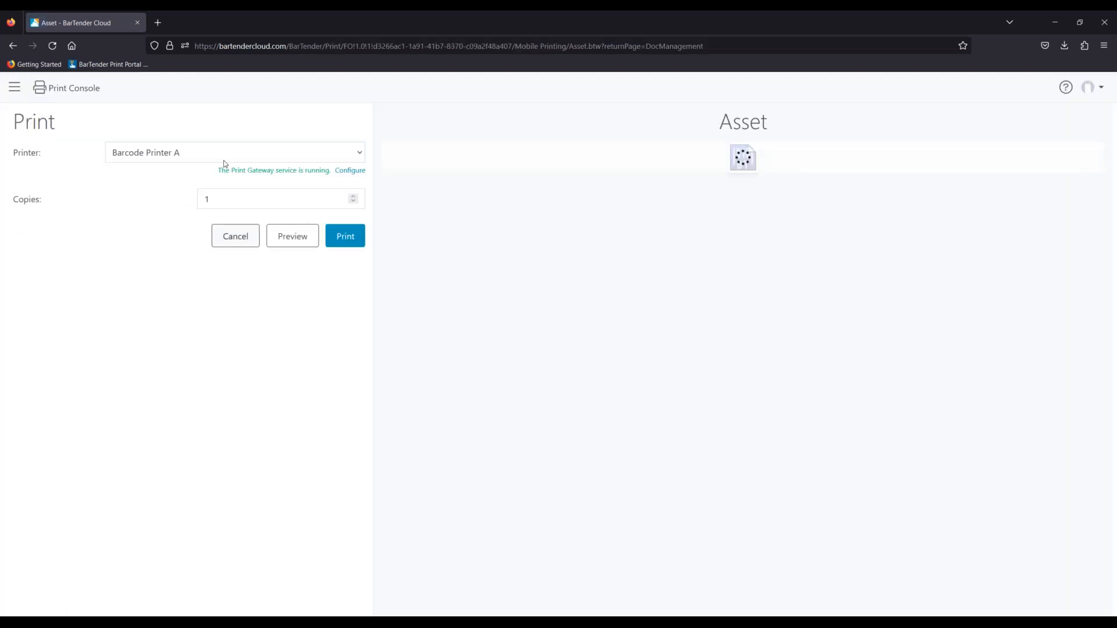
# - Browse the printer list, keep Barcode Printer A, and start printing Asset.btw
pyautogui.click(220, 154)
pyautogui.scroll(-10, 228, 325)
pyautogui.scroll(-3, 199, 500)
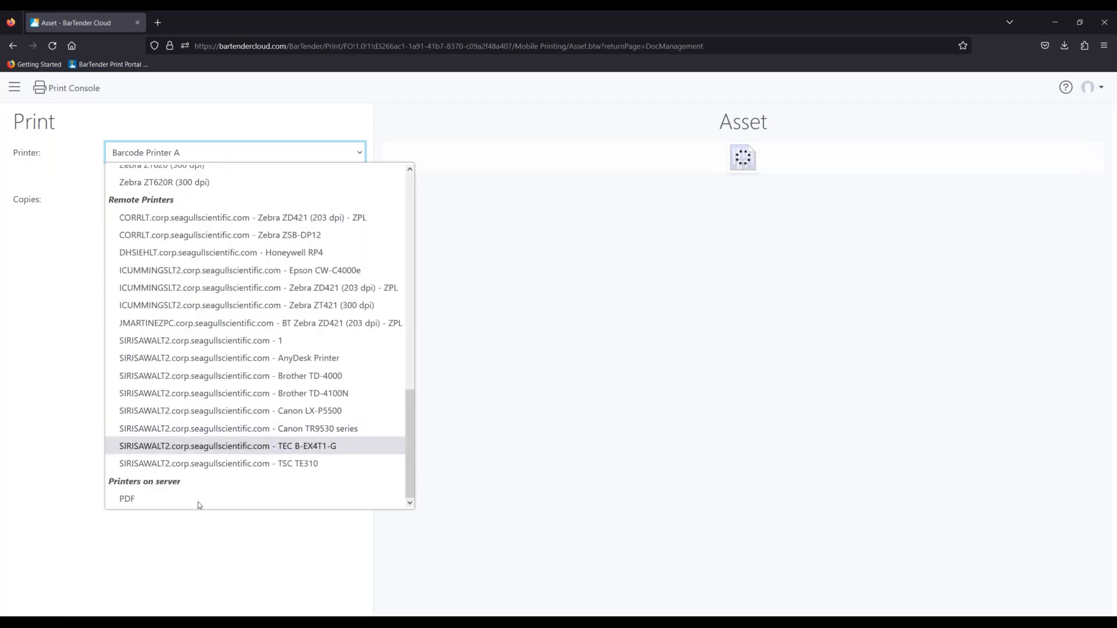
pyautogui.scroll(15, 189, 408)
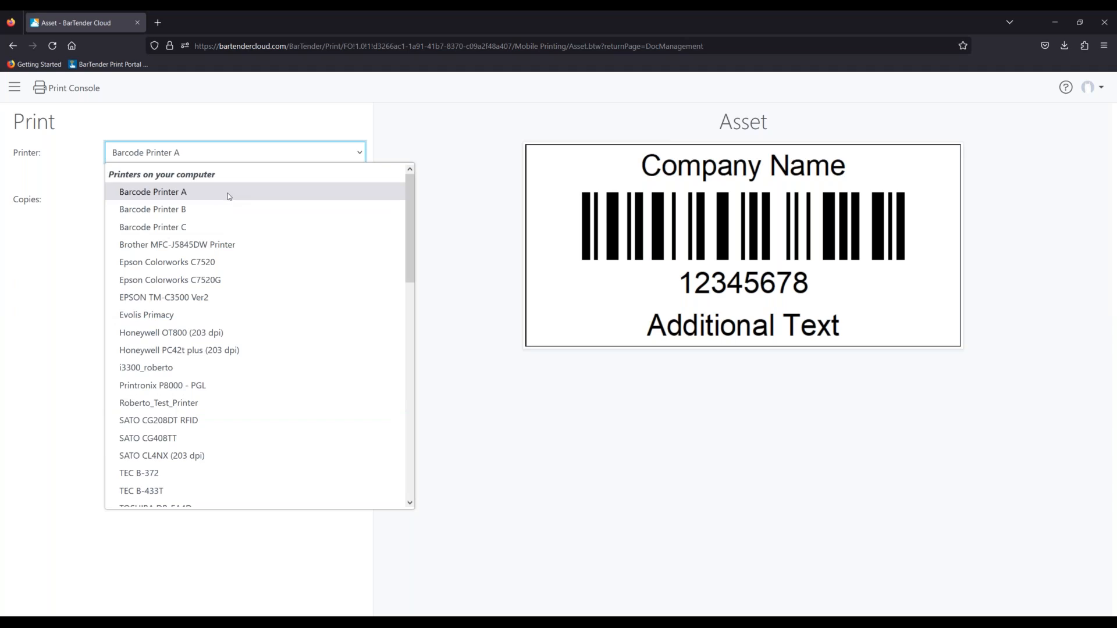
pyautogui.click(56, 256)
pyautogui.click(357, 239)
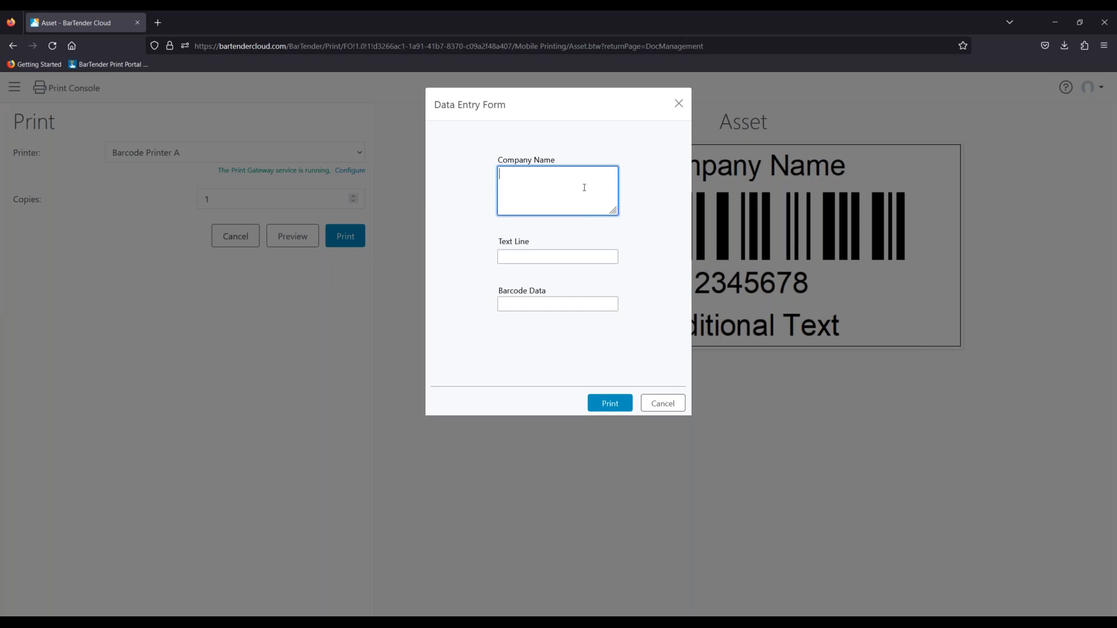
# - Fill the form with Company Name 'LW', Text Line 'TEST TES' and barcode data
pyautogui.write('LW')
pyautogui.press('Tab')
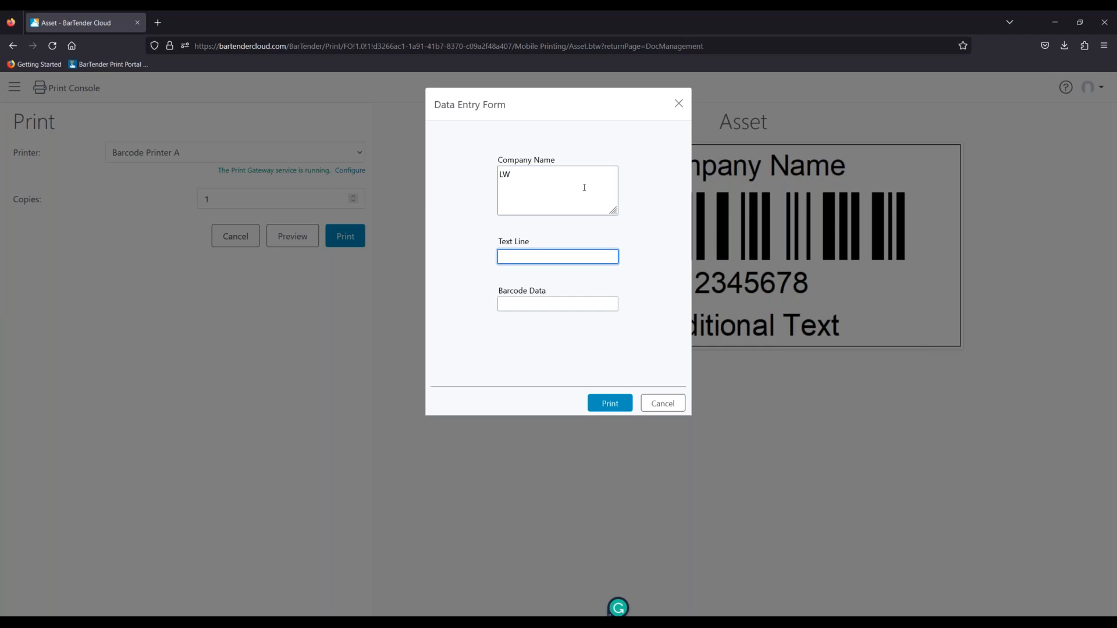
pyautogui.write('TEST TES')
pyautogui.press('Tab')
pyautogui.write('9-909-09')
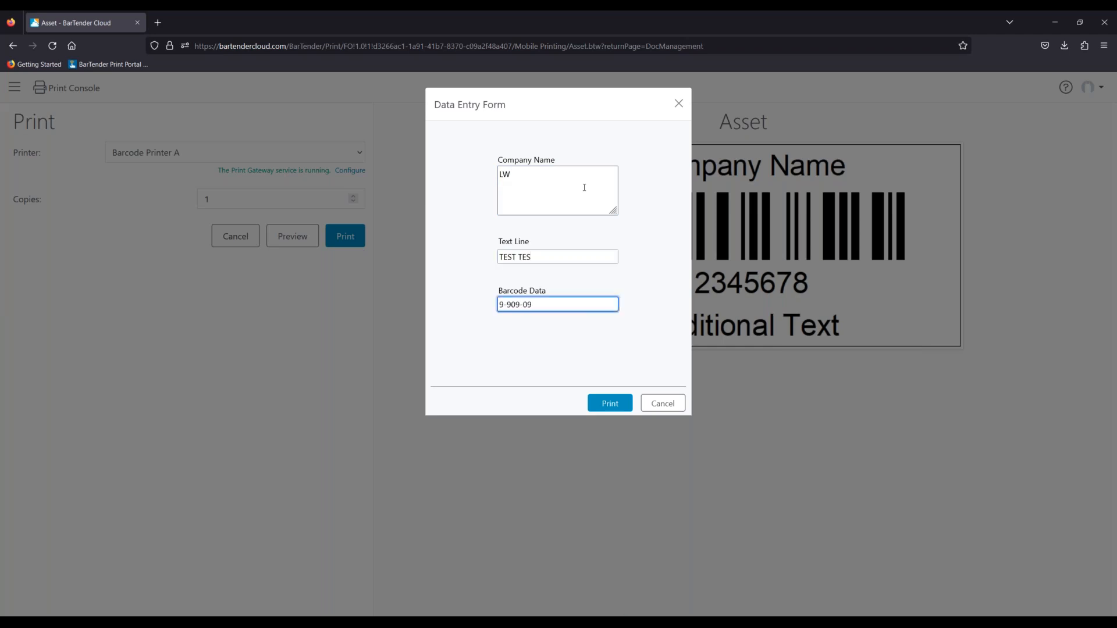
pyautogui.press('BackSpace')
pyautogui.press('BackSpace')
pyautogui.press('BackSpace')
pyautogui.press('BackSpace')
pyautogui.press('BackSpace')
pyautogui.press('BackSpace')
pyautogui.press('BackSpace')
pyautogui.write('654564564')
# - Print the label, dismiss the success message, and return to Manage Files
pyautogui.click(610, 403)
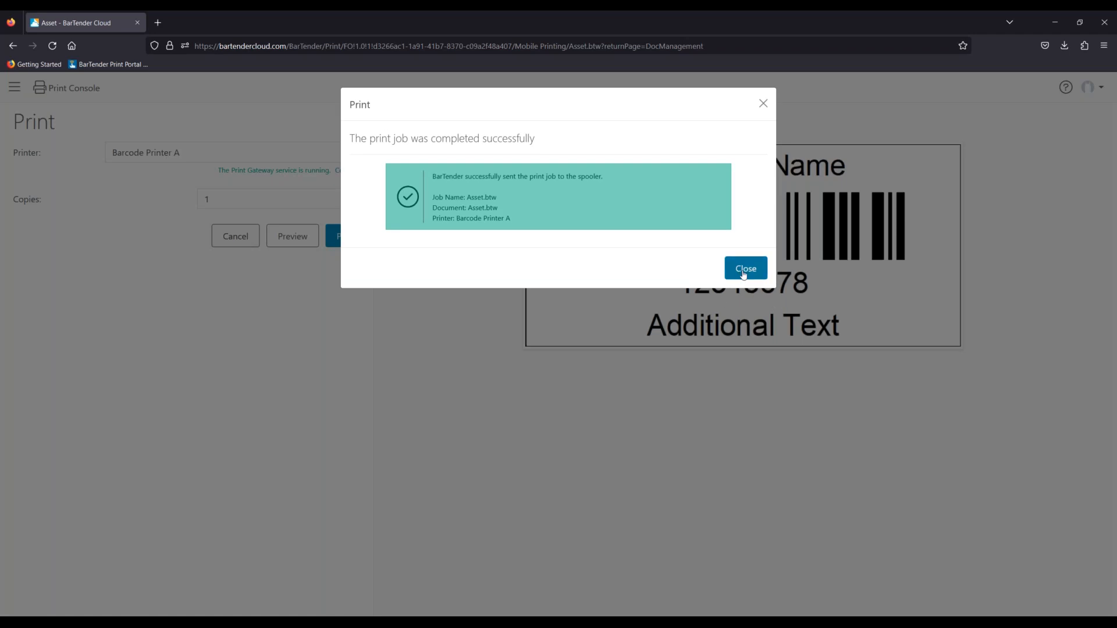
pyautogui.click(746, 268)
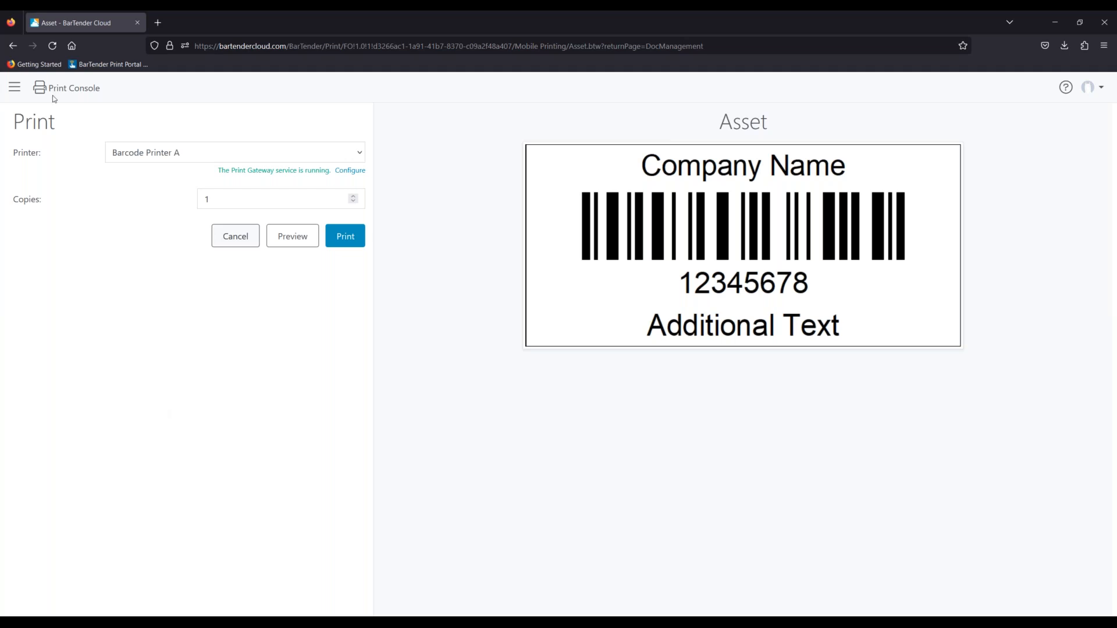
pyautogui.click(15, 87)
pyautogui.click(64, 163)
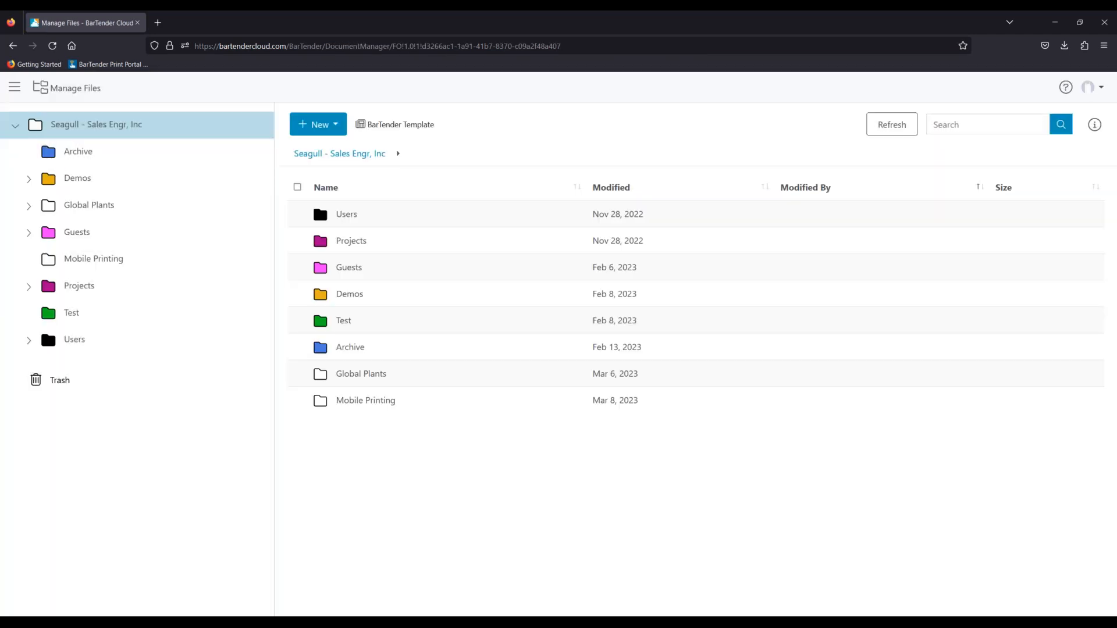
# - Move the Print Portal tab into this browser window and return to its Home page
pyautogui.moveTo(564, 45); pyautogui.dragTo(214, 17)
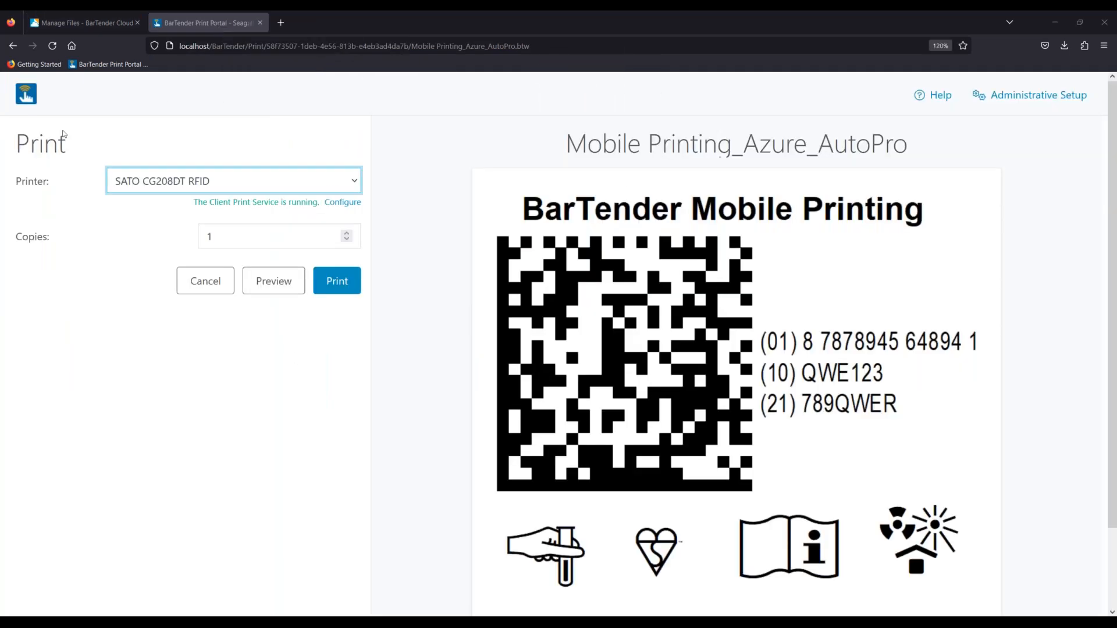
pyautogui.click(28, 96)
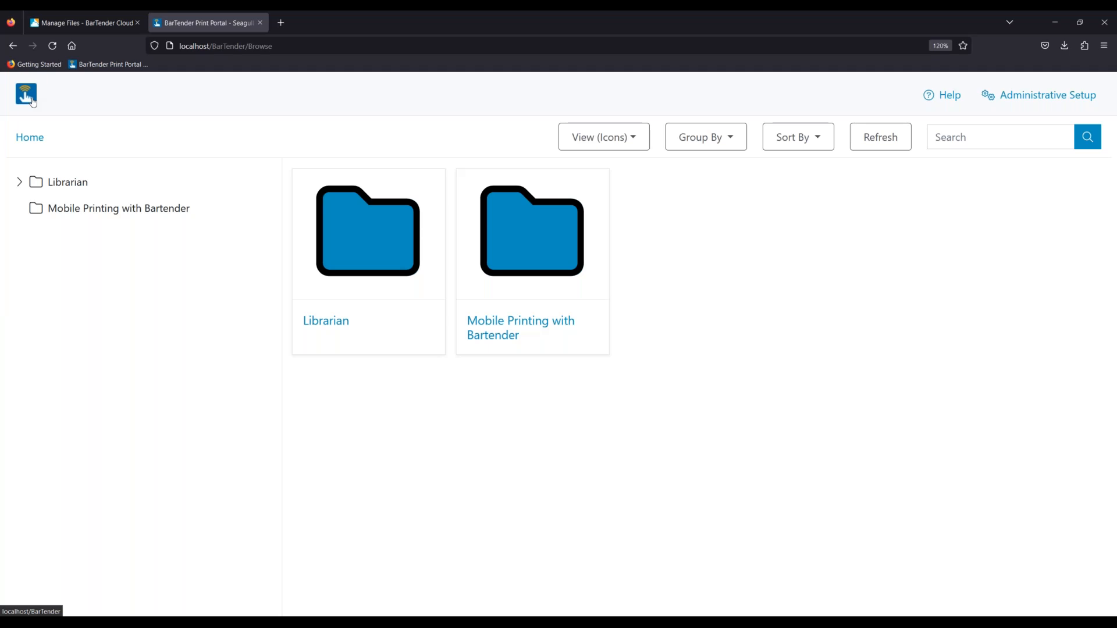
# - Open Mobile Printing_Azure_AutoPro.btw and keep SATO CG208DT RFID as the printer
pyautogui.click(124, 208)
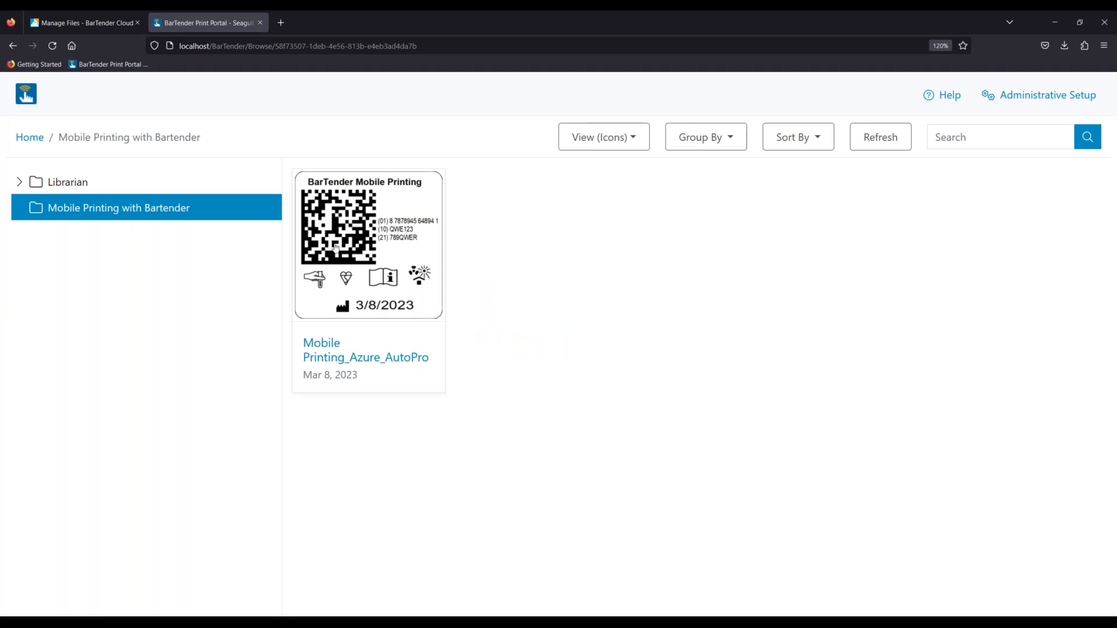
pyautogui.click(407, 245)
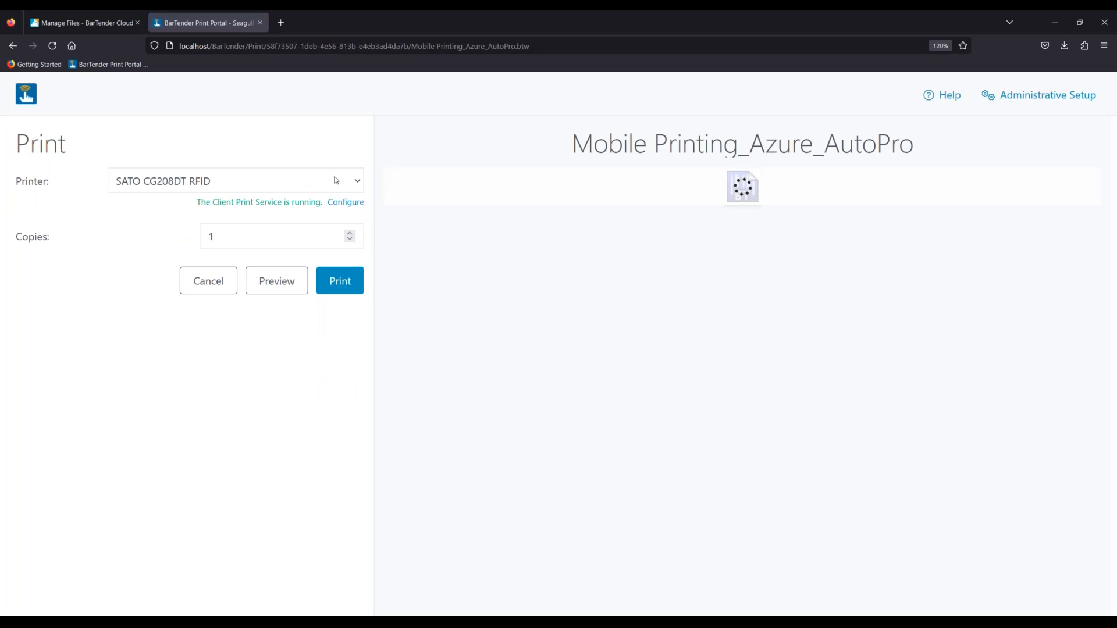
pyautogui.click(356, 180)
pyautogui.scroll(-3, 227, 267)
pyautogui.click(407, 264)
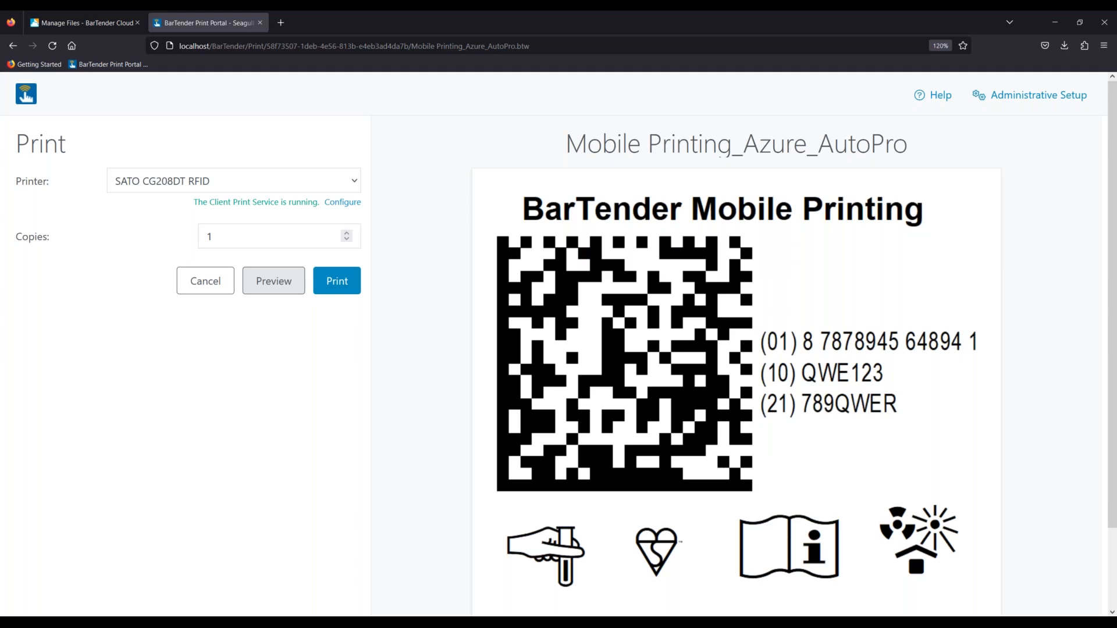
# - Preview the label, select then uncheck all 13 records, and cancel record selection
pyautogui.click(277, 284)
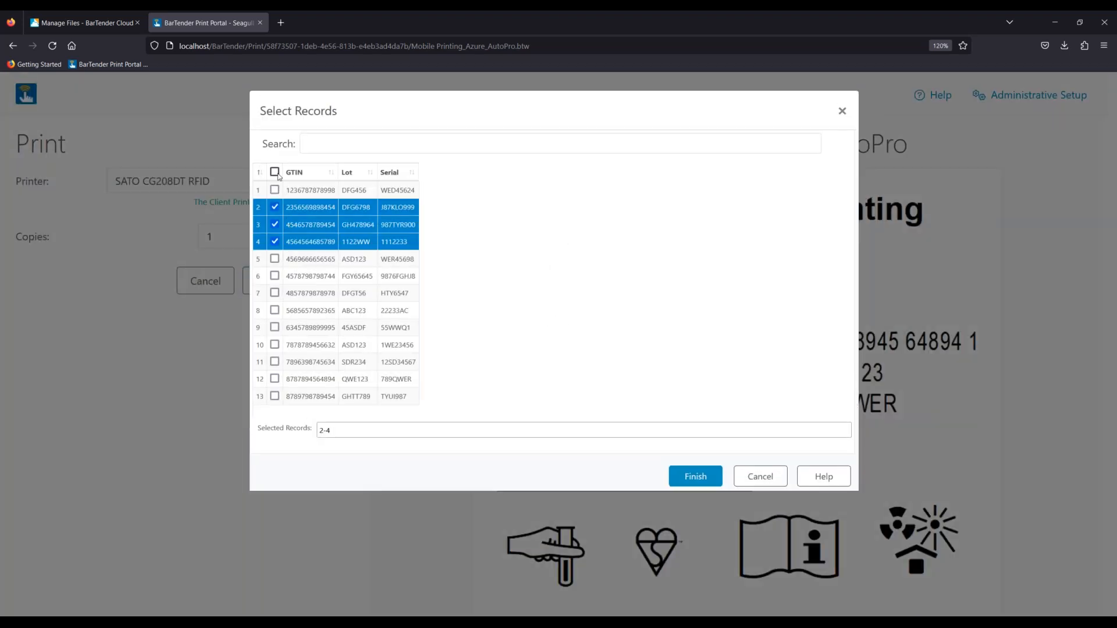
pyautogui.click(274, 172)
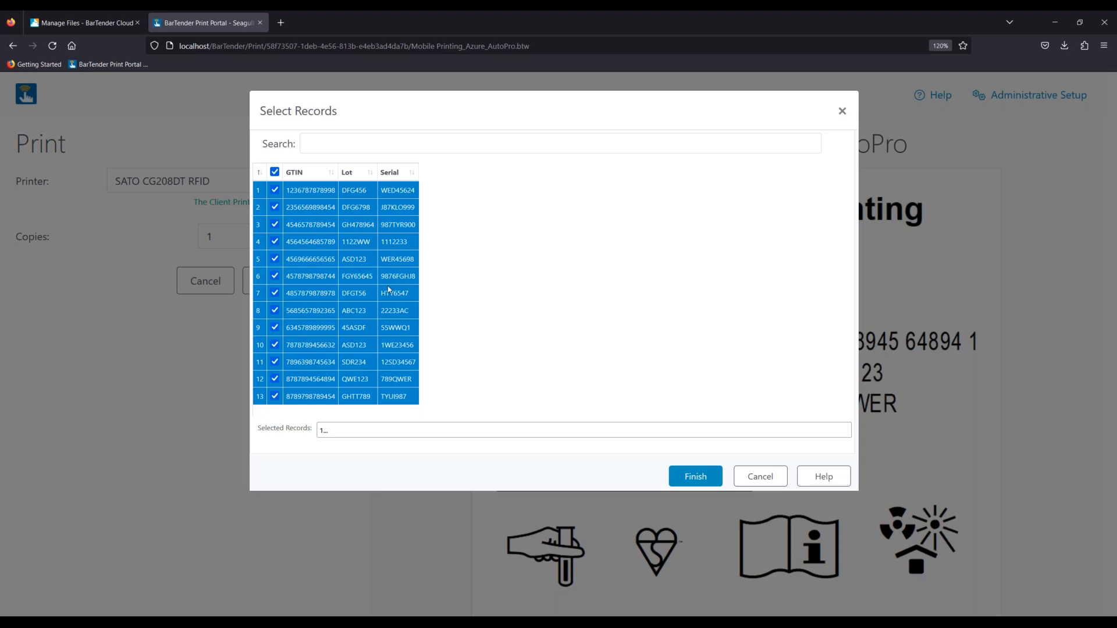
pyautogui.click(274, 172)
pyautogui.click(761, 476)
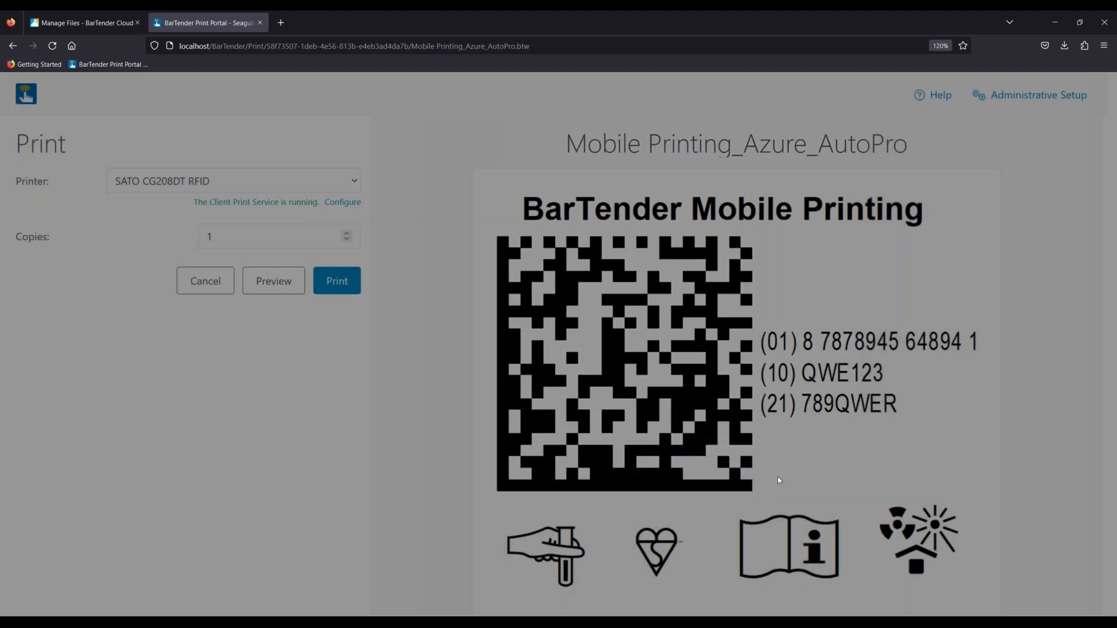
# - Search Windows for 'sql', dismiss the search, and preview the label again
pyautogui.click(23, 626)
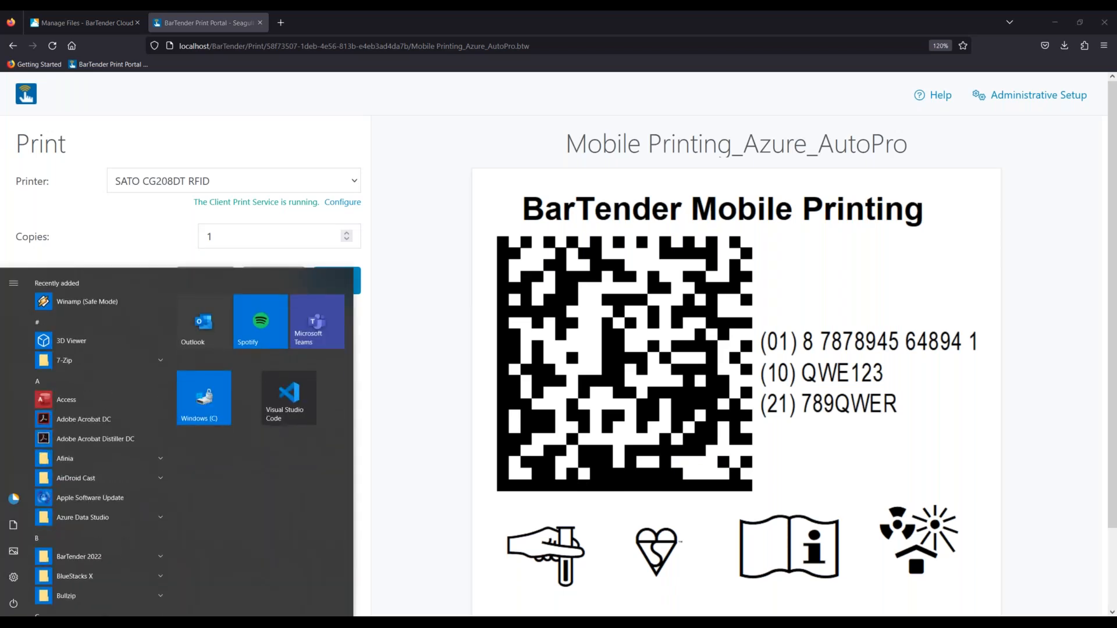
pyautogui.write('sql')
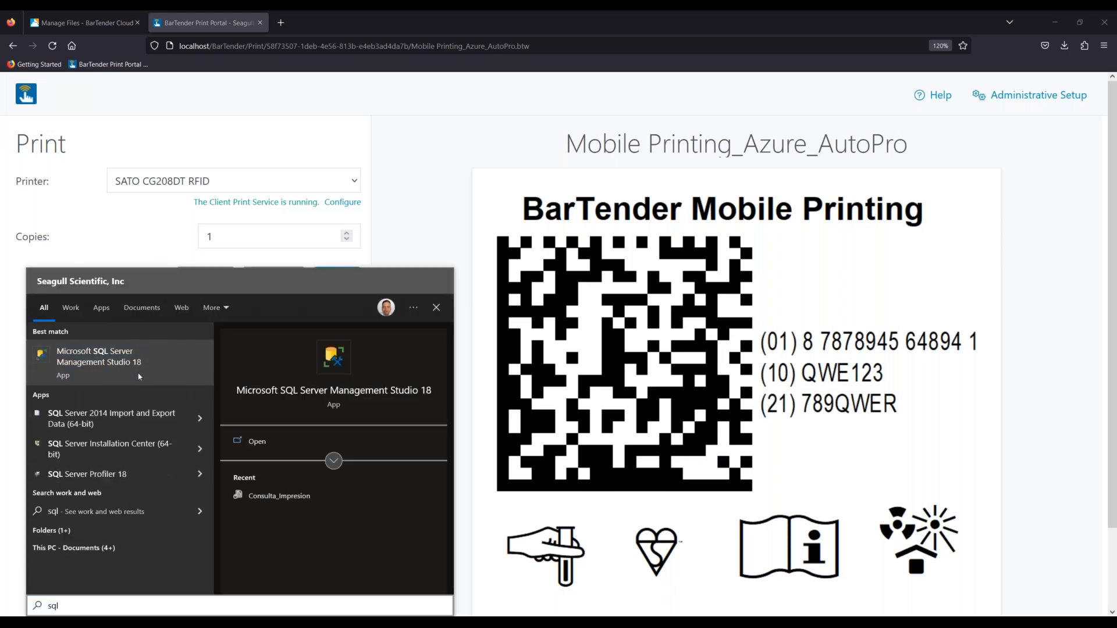
pyautogui.click(139, 377)
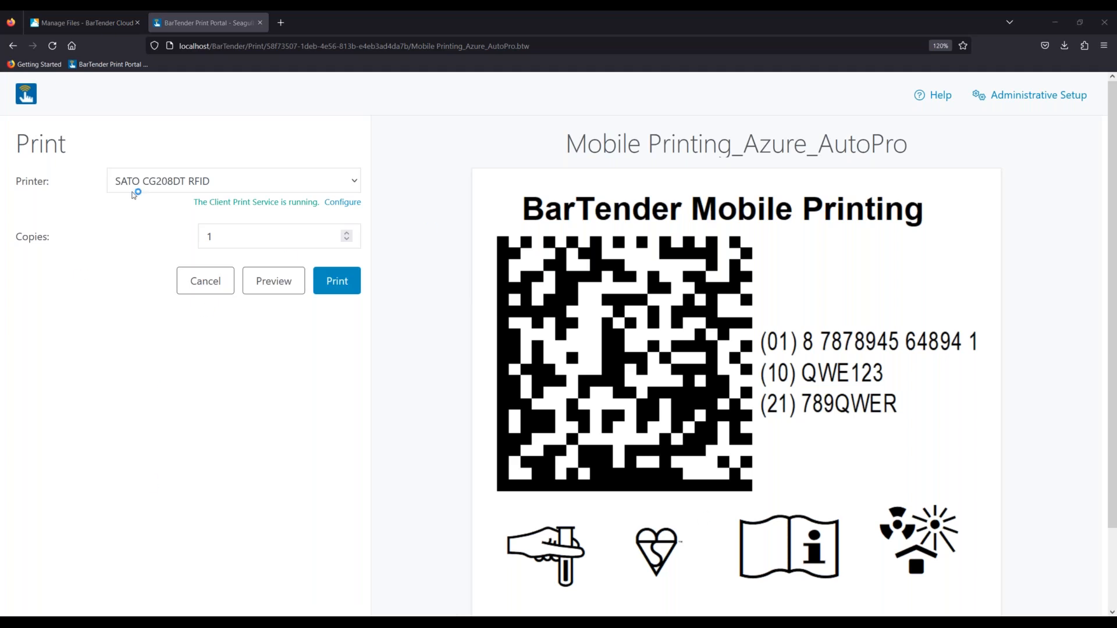
pyautogui.click(286, 289)
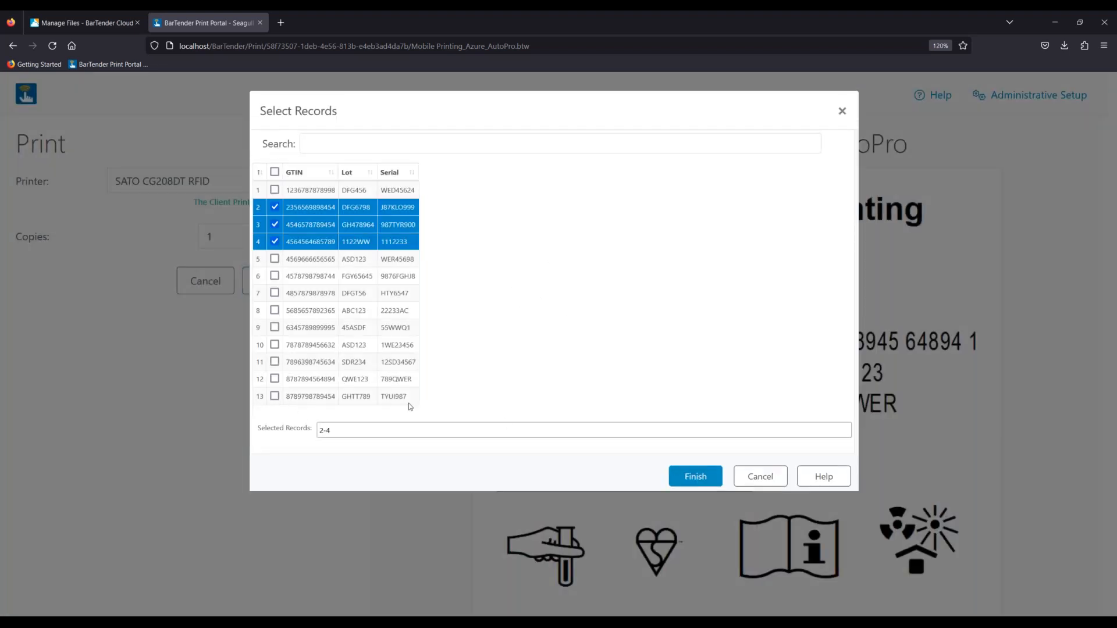
# - Cancel Select Records, preview the label once more, and cancel again without changes
pyautogui.click(760, 485)
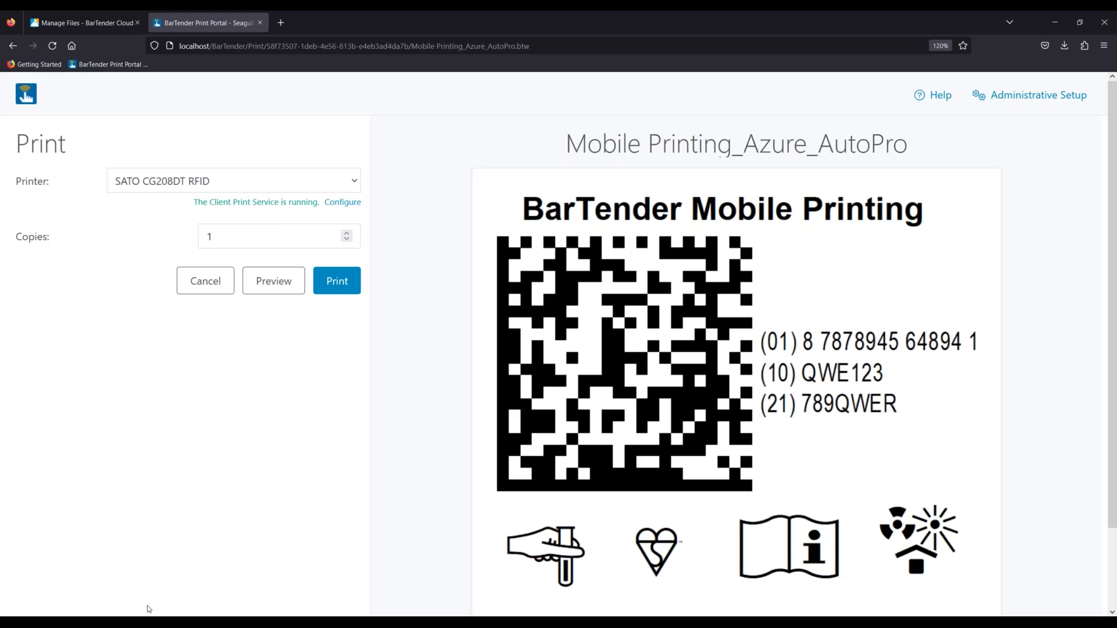
pyautogui.click(290, 291)
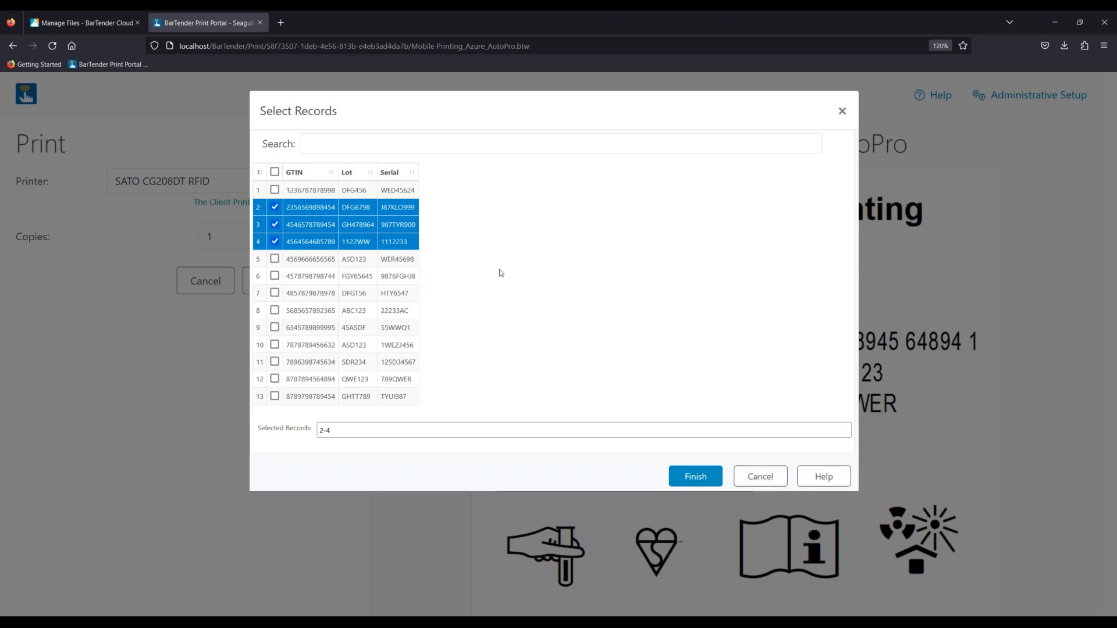
pyautogui.click(760, 483)
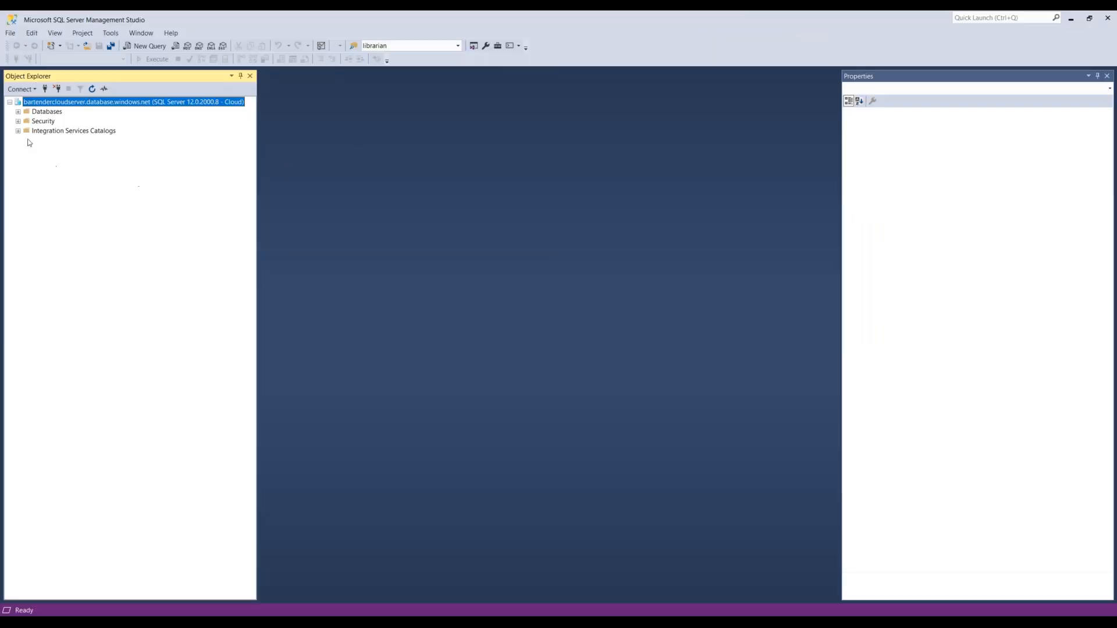
# - Expand Databases > BarTender Cloud > Tables and open dbo.GTIN with Edit Top 200 Rows
pyautogui.click(18, 111)
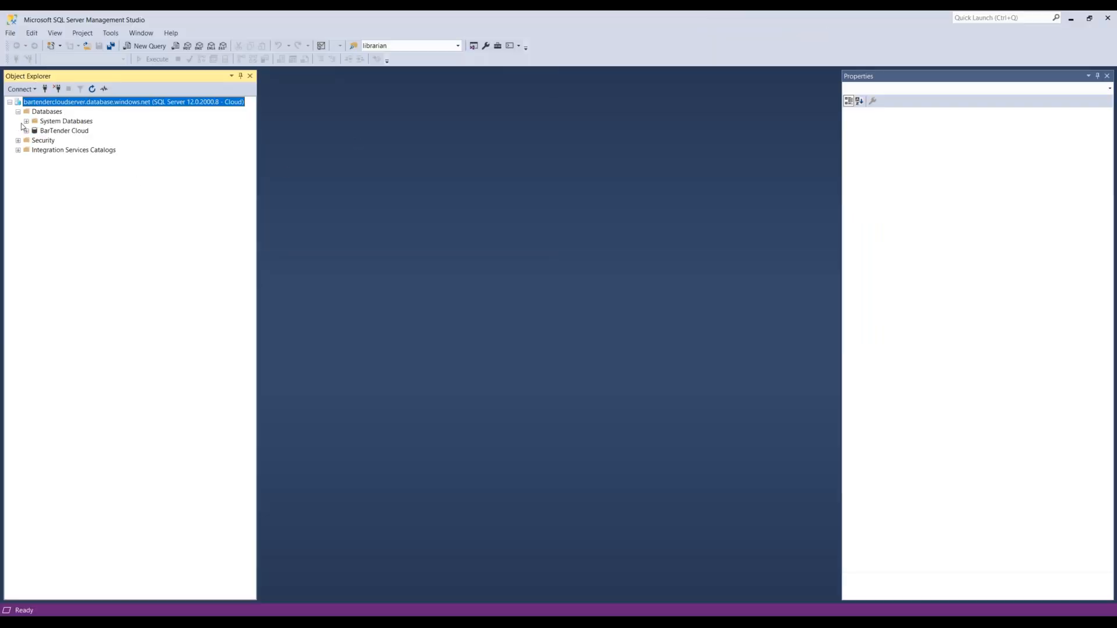
pyautogui.click(26, 131)
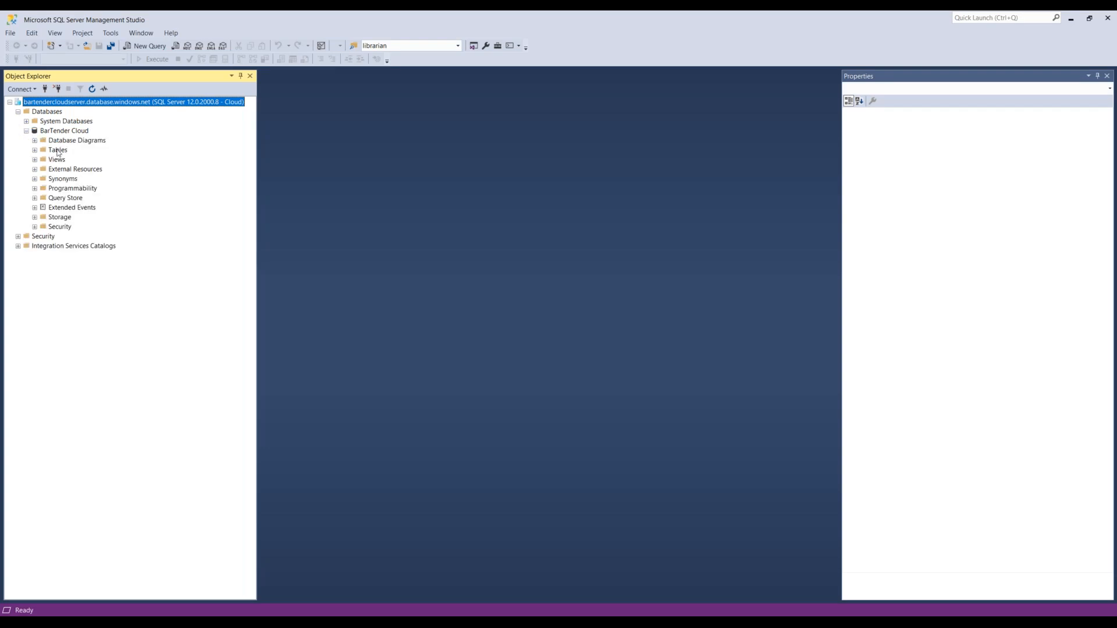
pyautogui.click(34, 150)
pyautogui.click(78, 190)
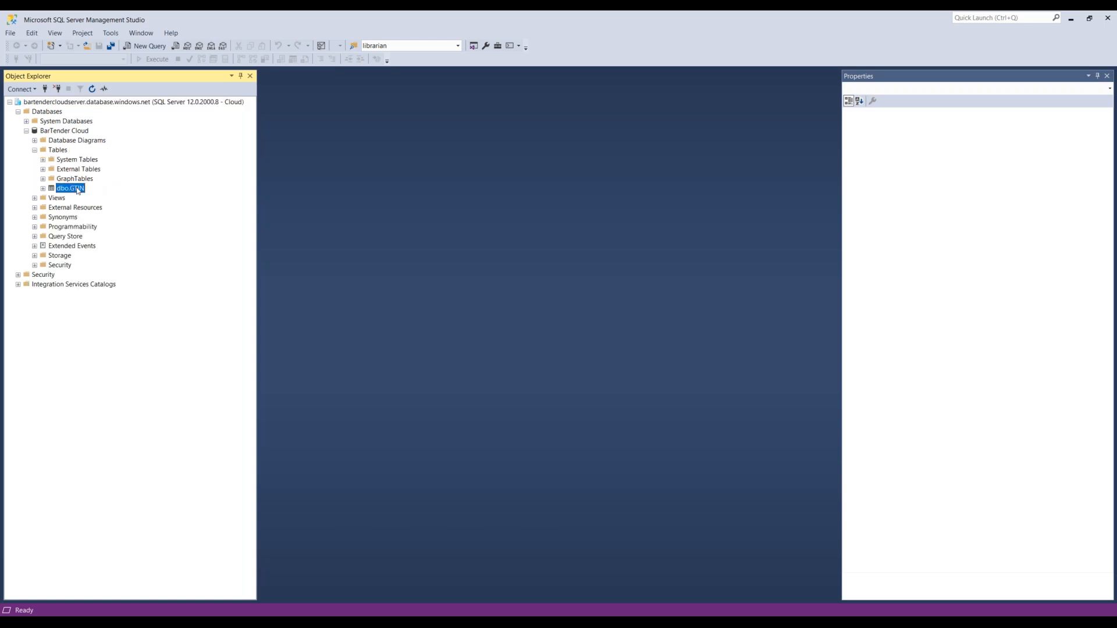
pyautogui.rightClick(72, 186)
pyautogui.click(111, 218)
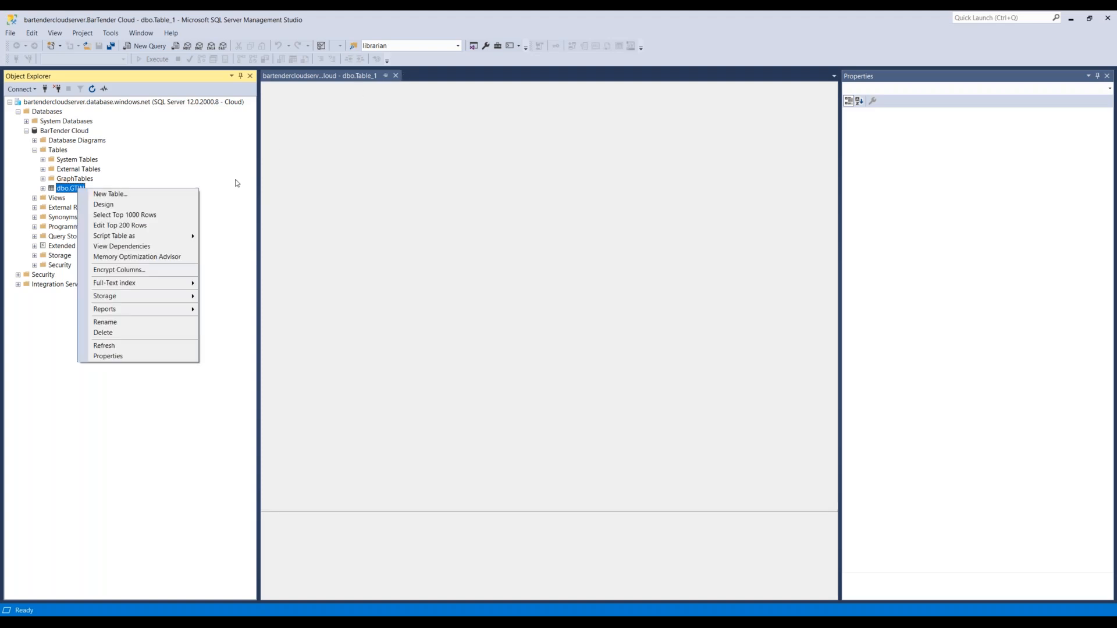
pyautogui.click(143, 225)
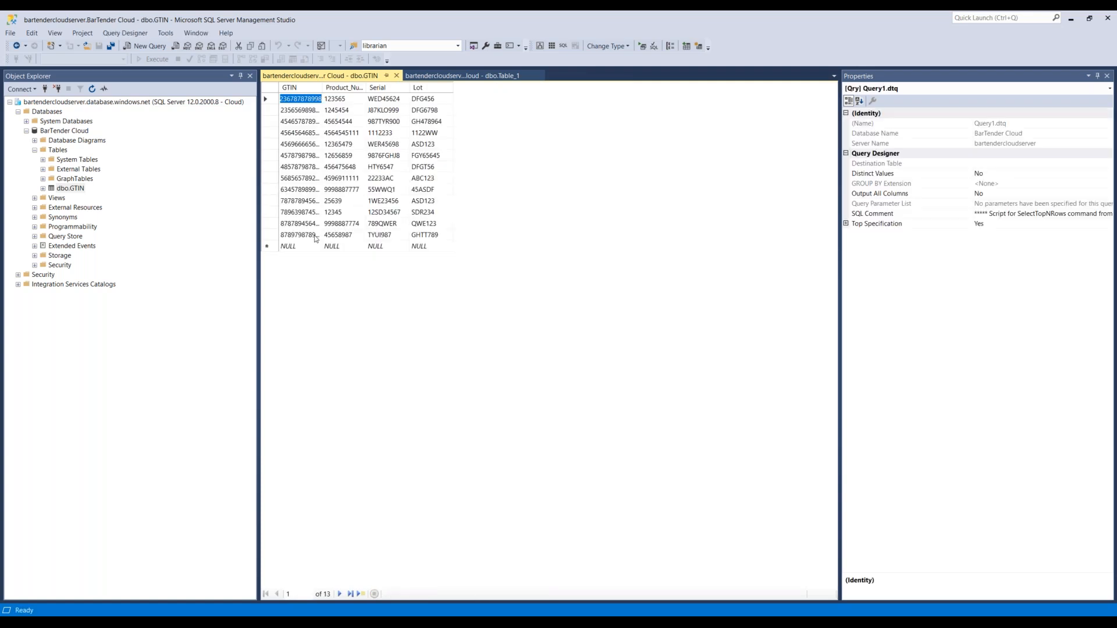
pyautogui.click(302, 247)
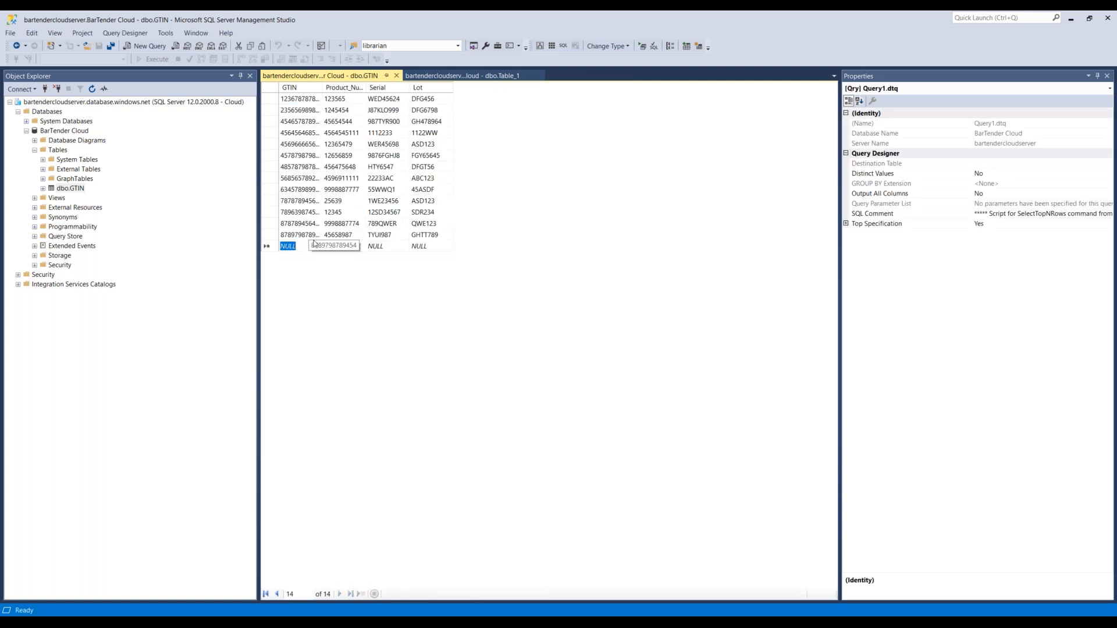
pyautogui.moveTo(322, 92); pyautogui.dragTo(593, 87)
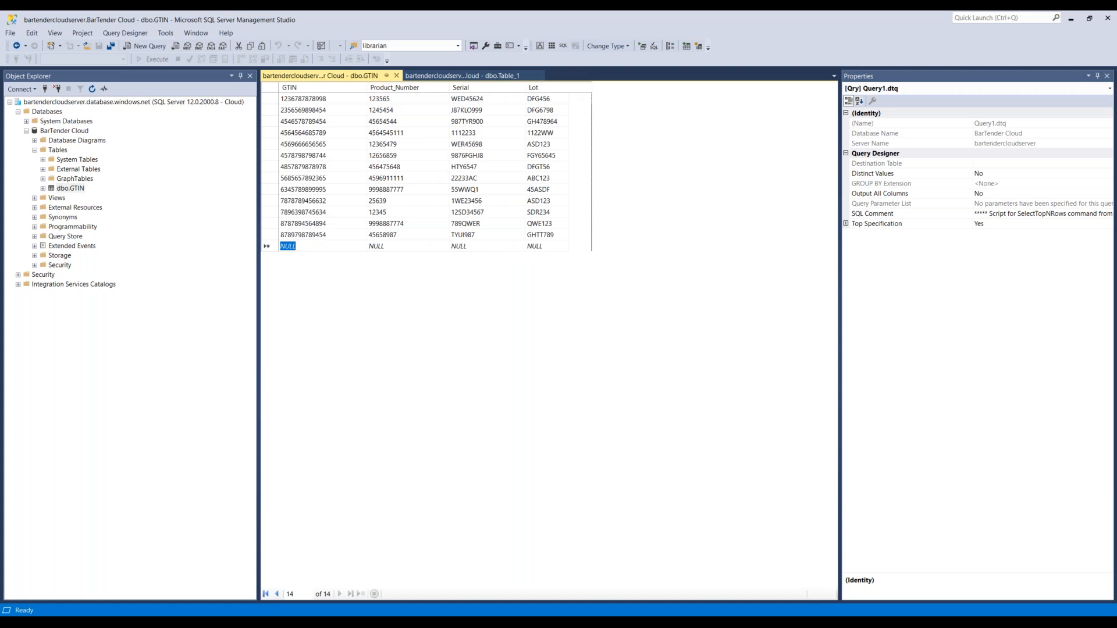
pyautogui.write('78787878777')
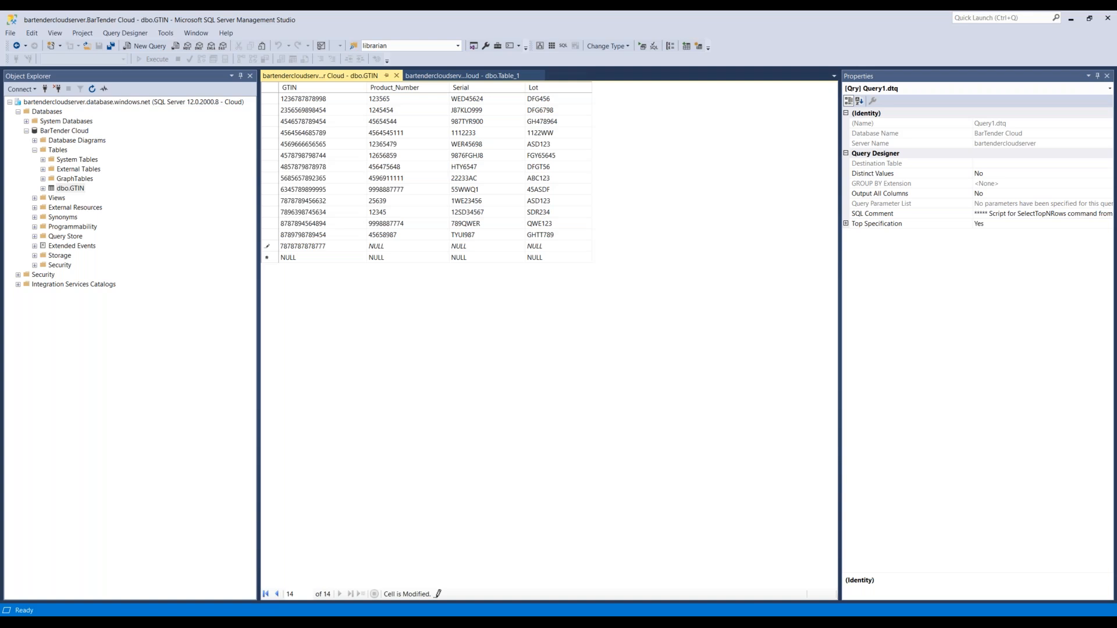
pyautogui.press('Tab')
pyautogui.write('1111111')
pyautogui.press('Tab')
pyautogui.write('TESTW12')
pyautogui.press('Tab')
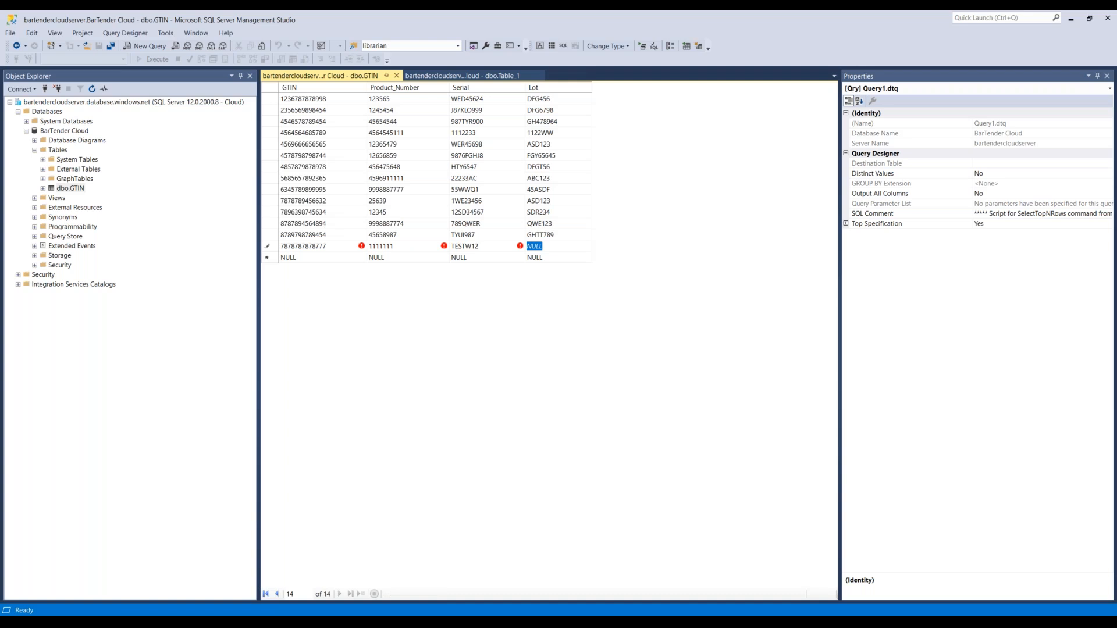
pyautogui.write('TS45454')
pyautogui.press('BackSpace')
pyautogui.press('BackSpace')
pyautogui.press('BackSpace')
pyautogui.press('BackSpace')
pyautogui.press('BackSpace')
pyautogui.press('BackSpace')
pyautogui.press('BackSpace')
pyautogui.write('TS454544')
pyautogui.press('Tab')
# - Close the SSMS table tabs, reload Print Portal, and preview the label to see the new record
pyautogui.click(396, 76)
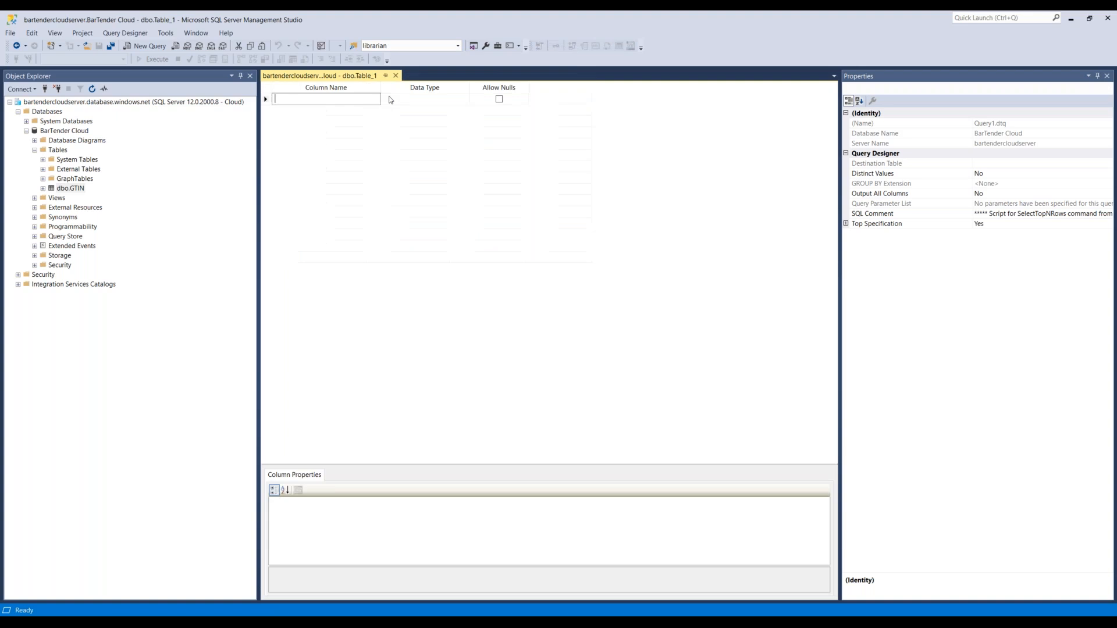
pyautogui.click(395, 76)
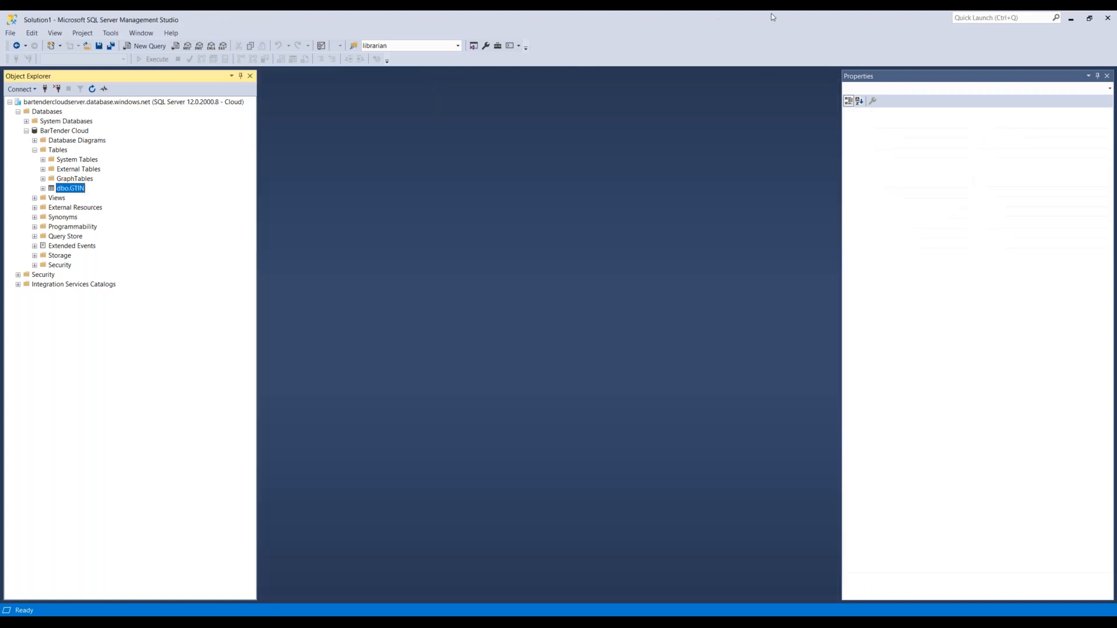
pyautogui.moveTo(768, 17); pyautogui.dragTo(0, 203)
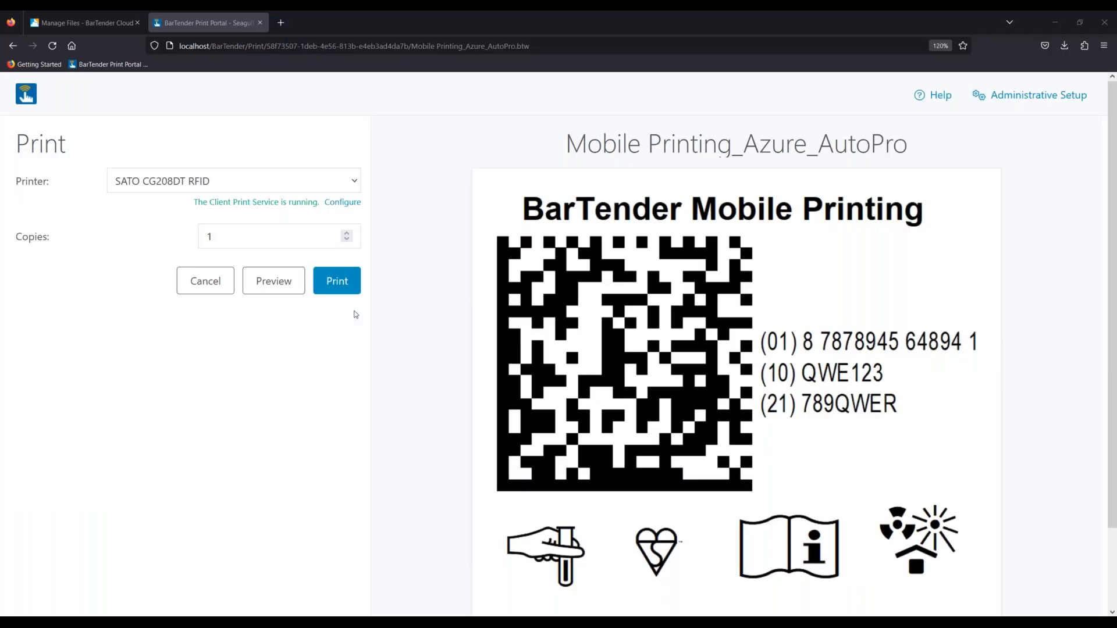
pyautogui.click(53, 46)
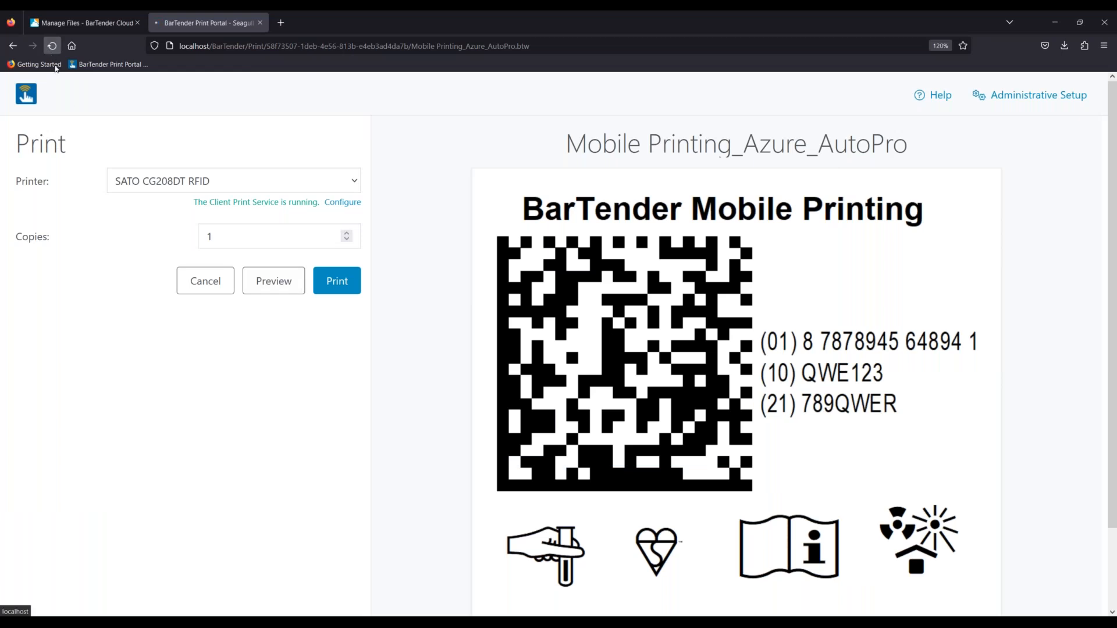
pyautogui.click(271, 286)
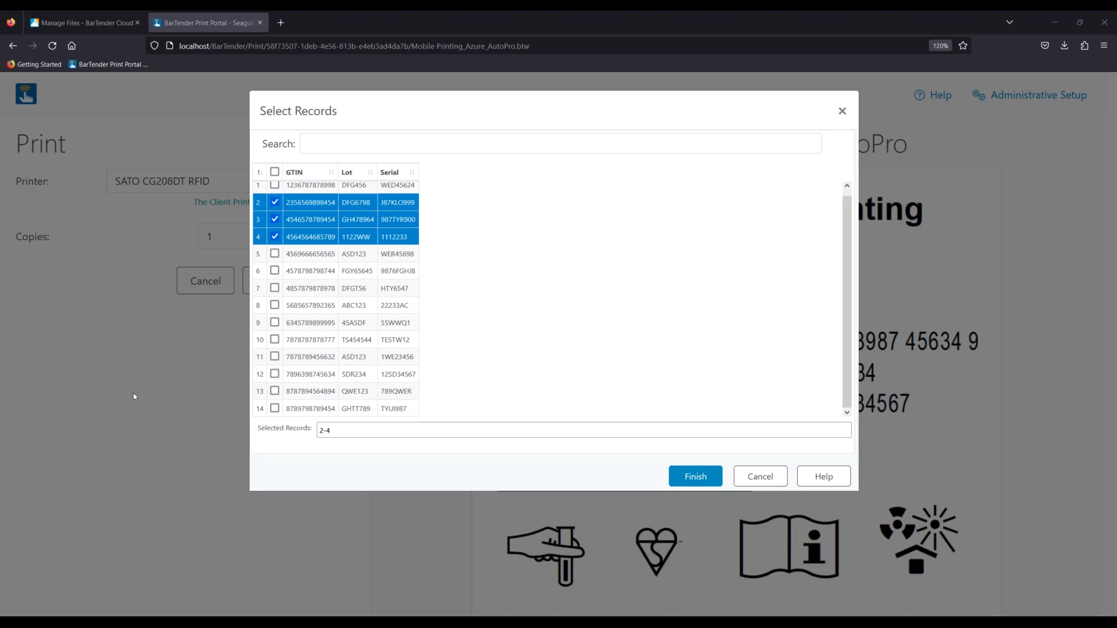
# - Select record 14 (lot SDR234, serial 12SD34567) and close Select Records to view its label preview
pyautogui.click(275, 409)
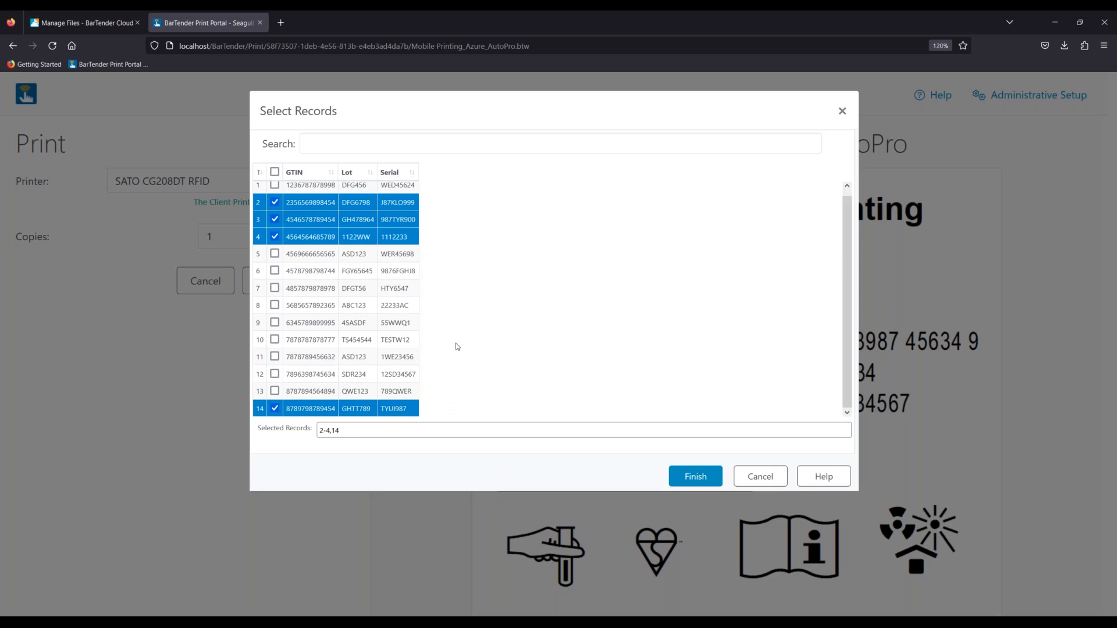
pyautogui.click(842, 111)
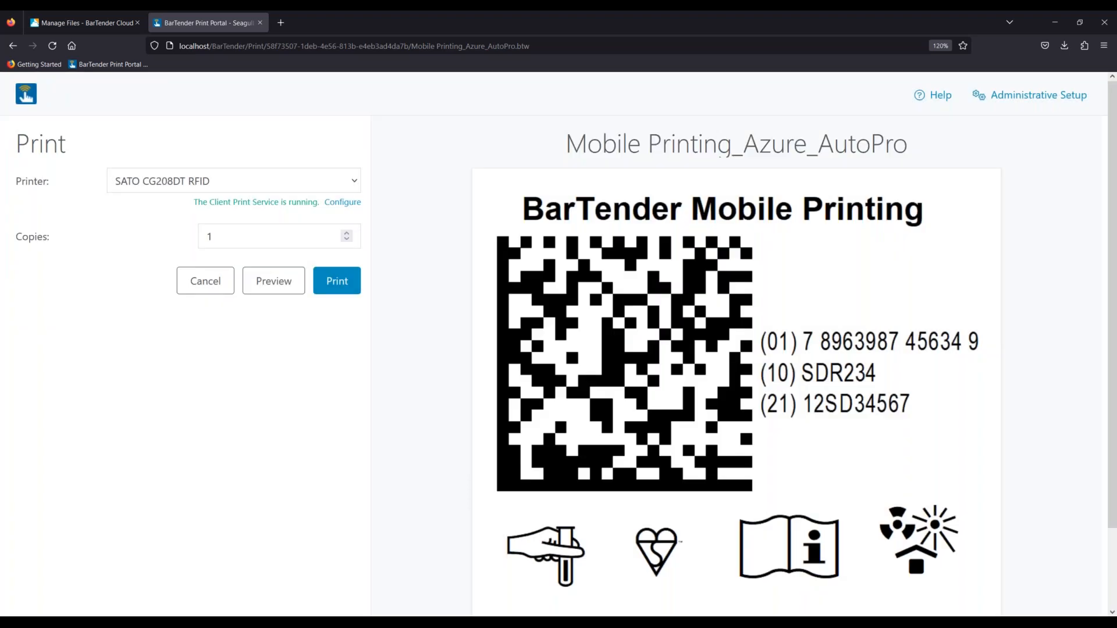